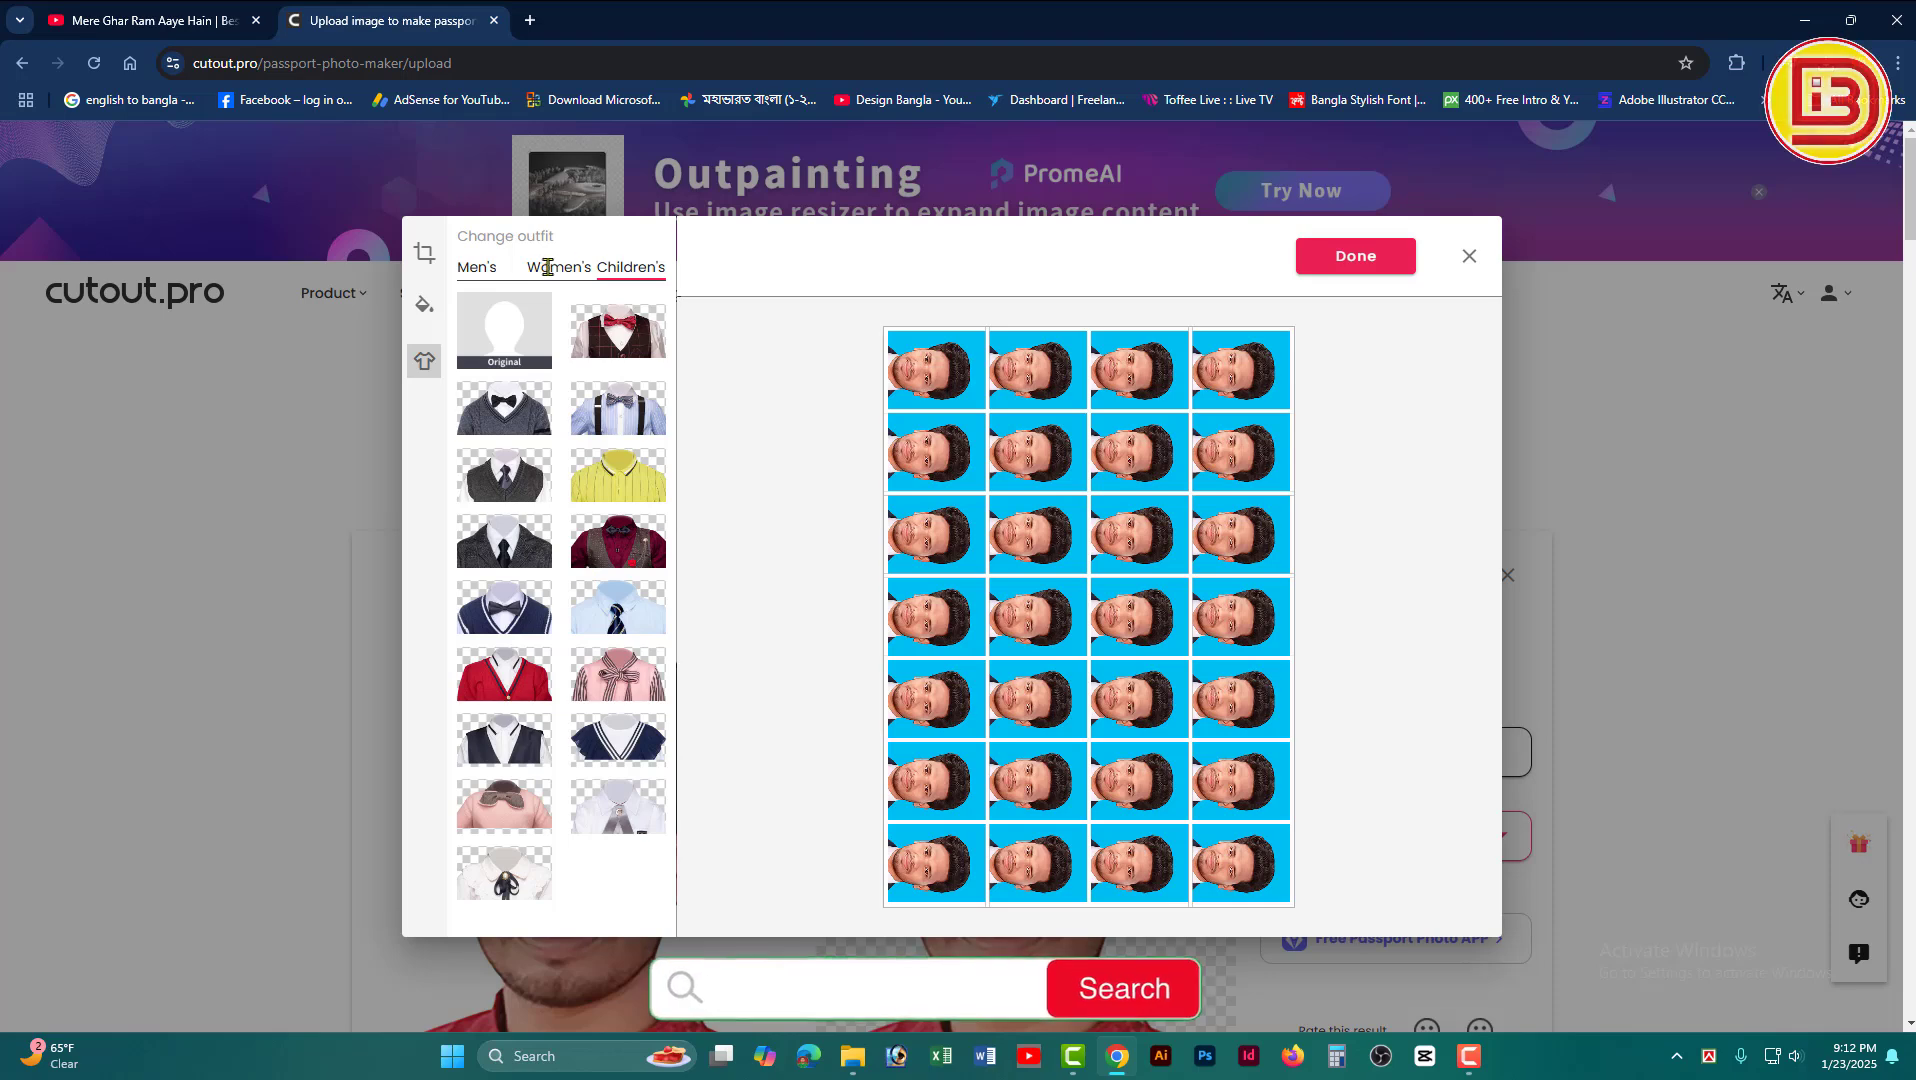
Step: Close the open passport photo editor without applying its outfit change and close the old cutout.pro page
left_click(477, 267)
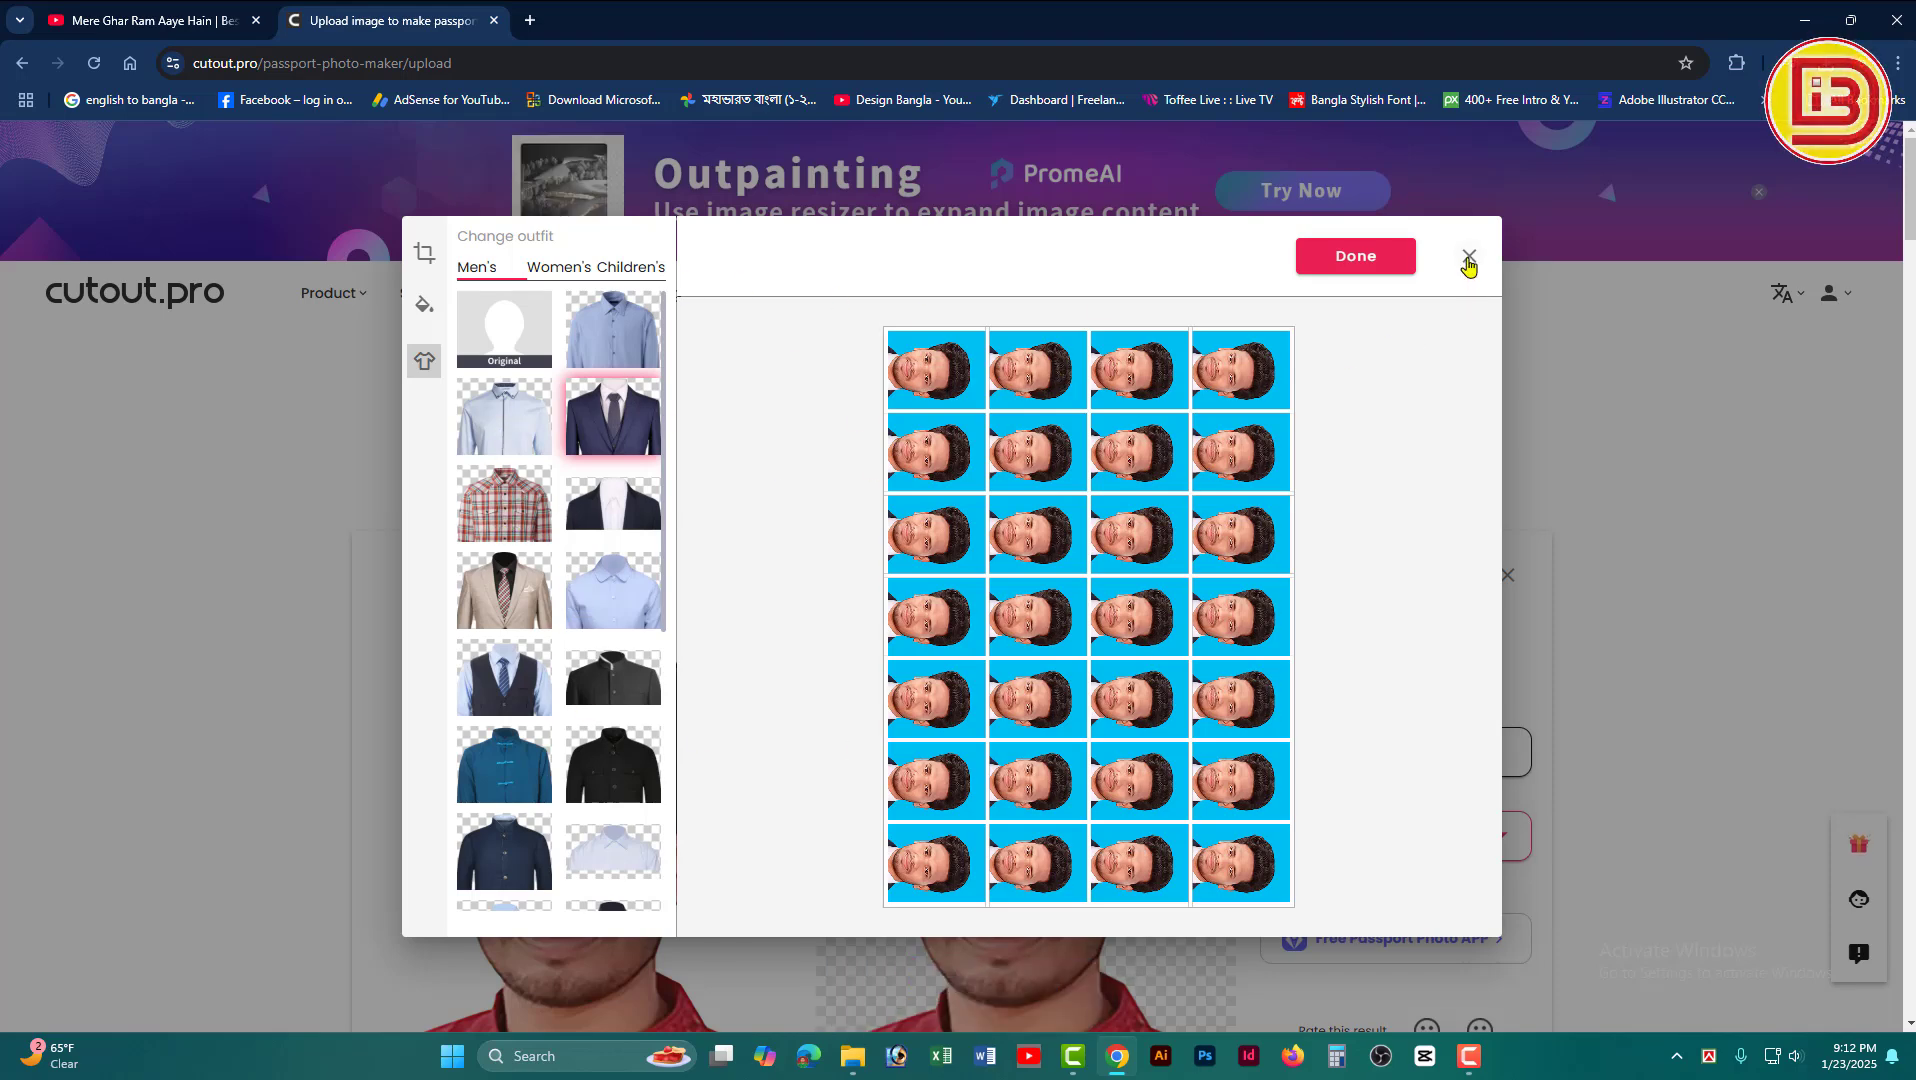
left_click(1468, 256)
scroll(902, 812, "down", 2)
scroll(997, 505, "up", 2)
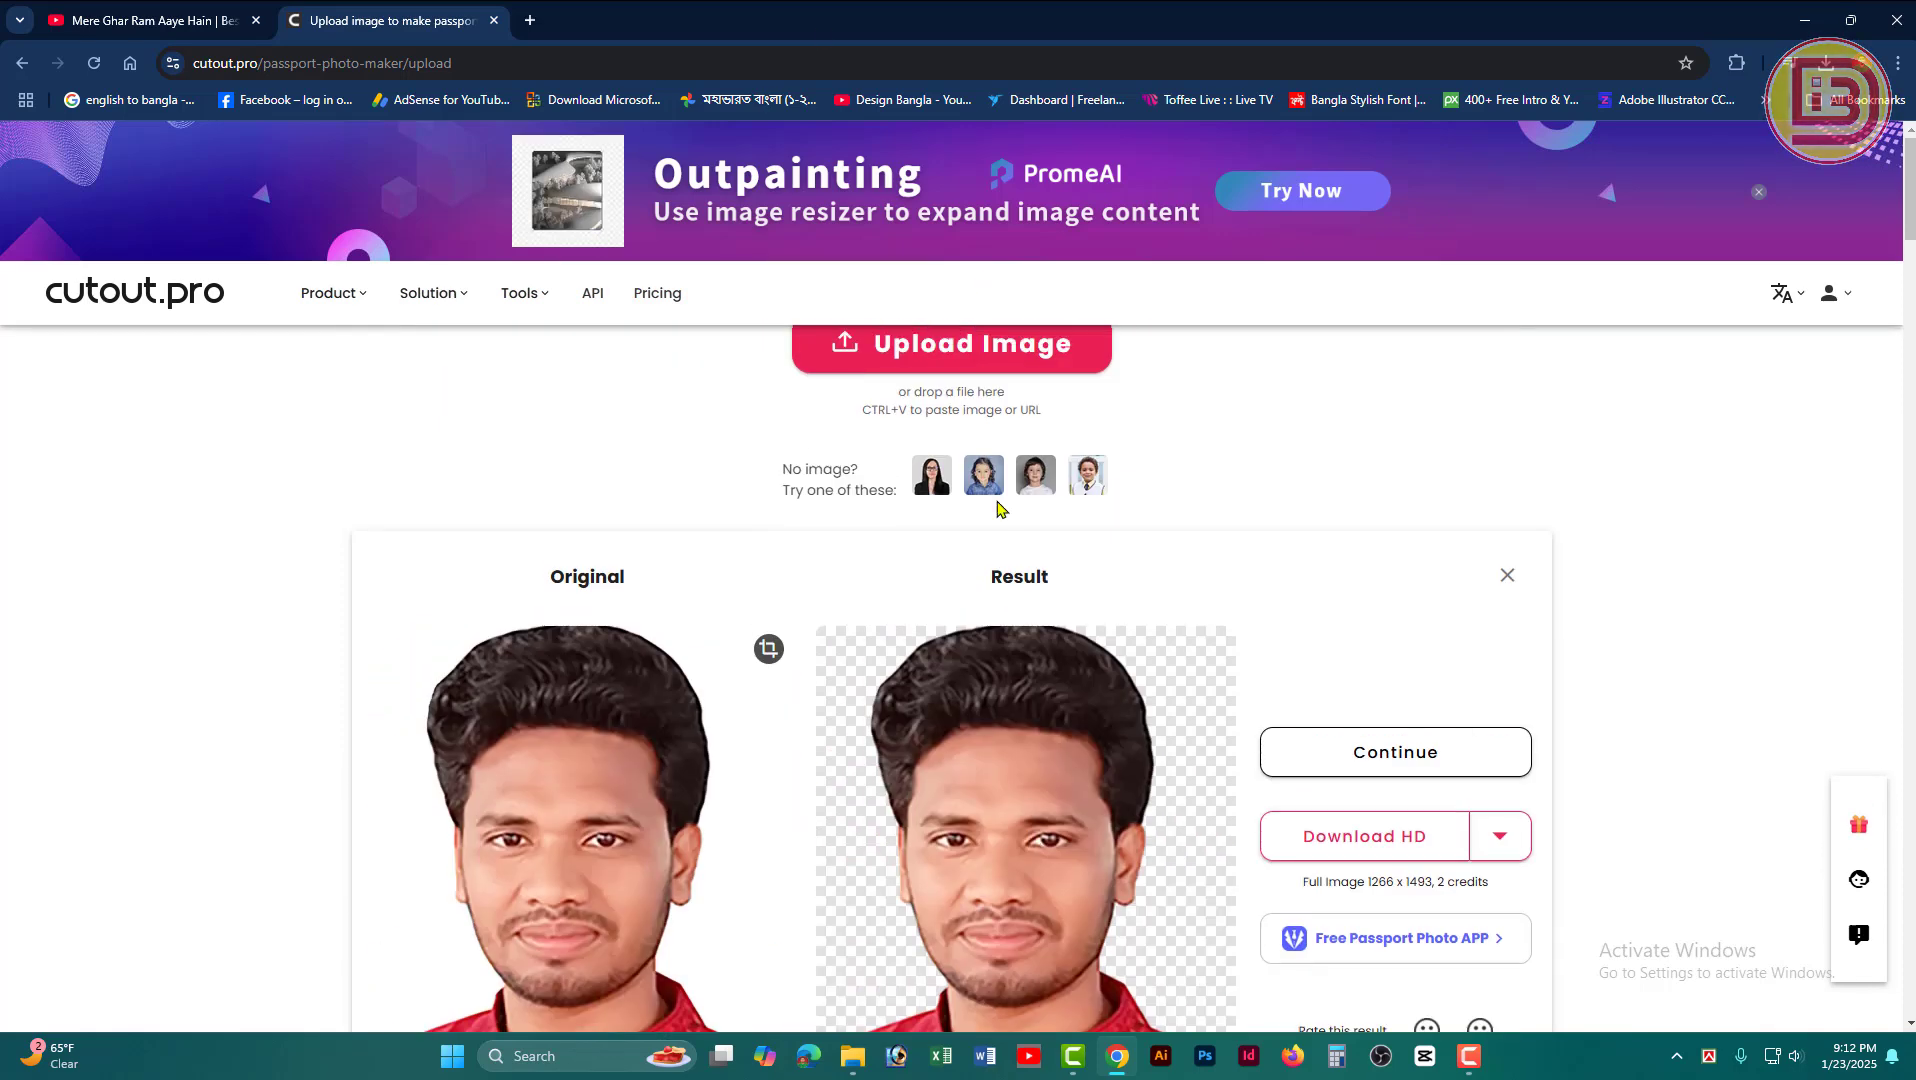
left_click(494, 20)
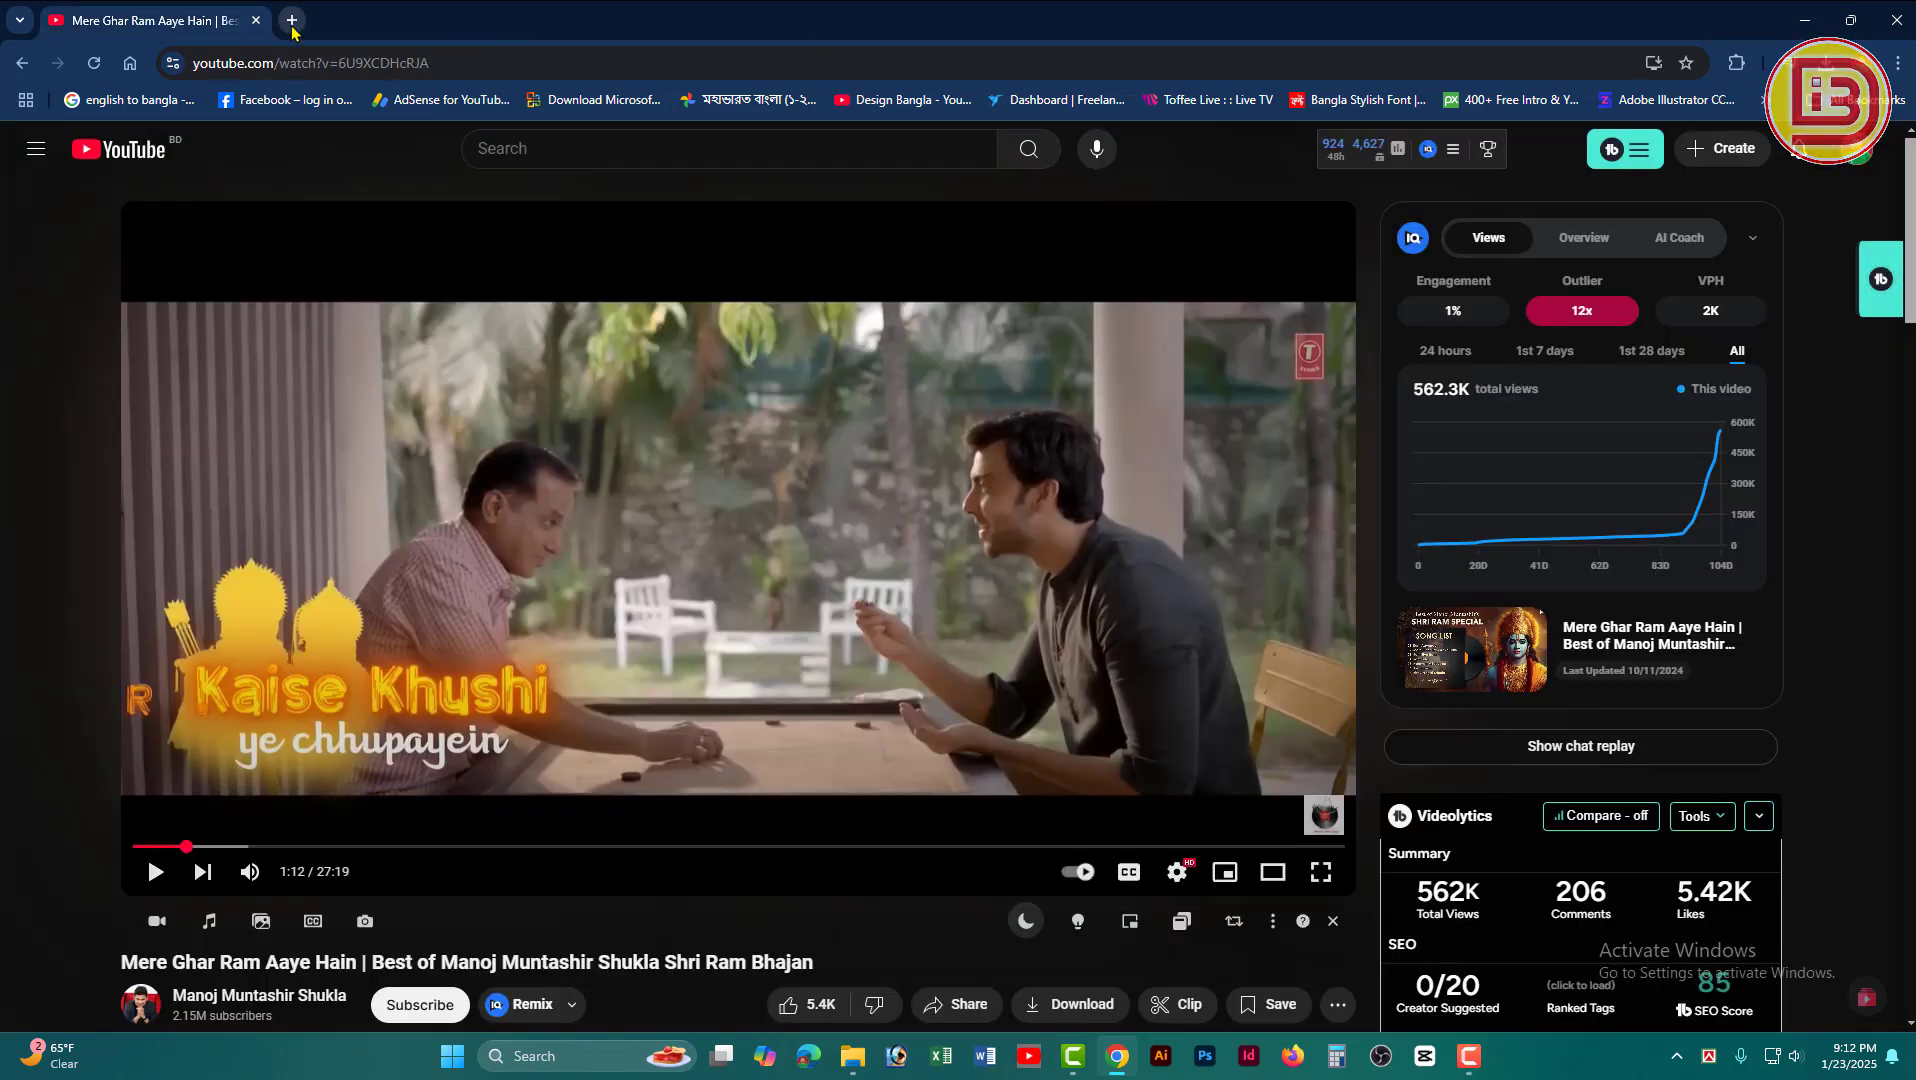
Step: Search Google for "cutout pro passport" in a new browser tab
left_click(292, 24)
left_click(878, 407)
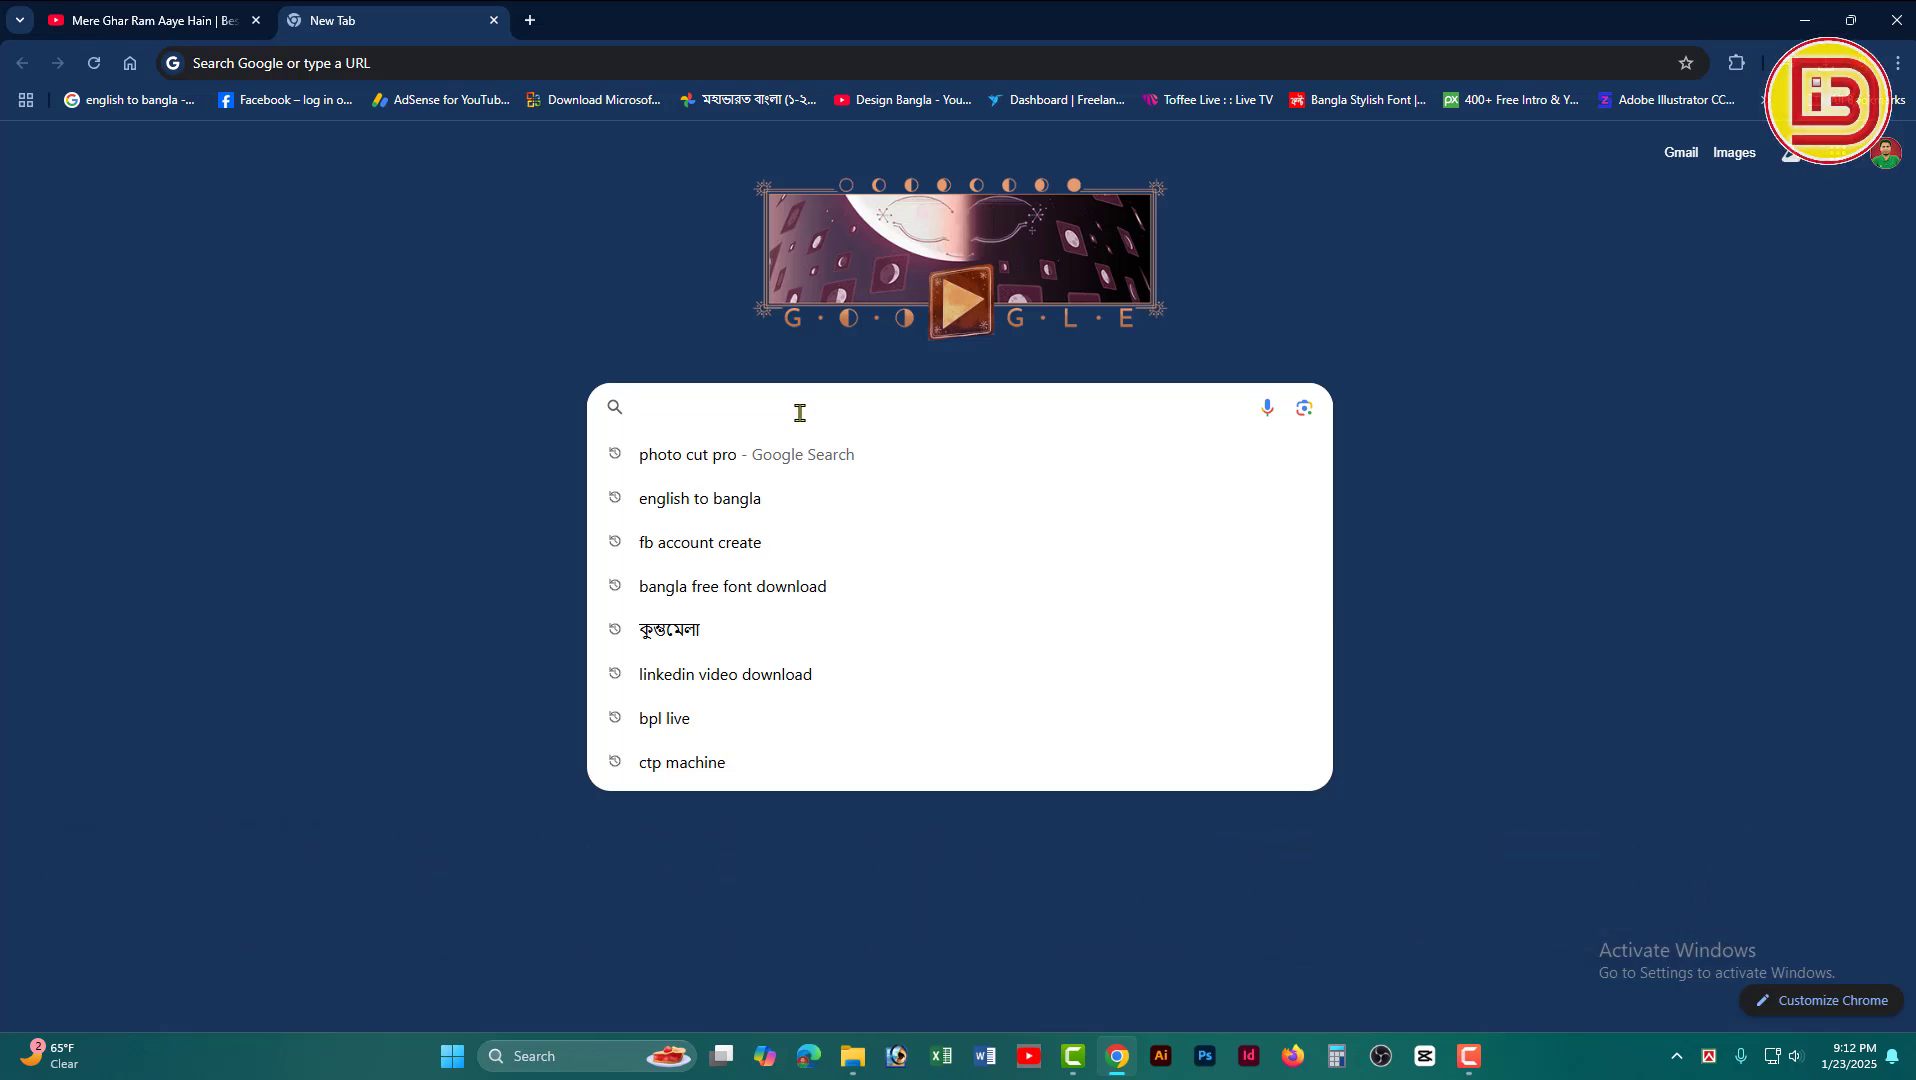
type("cut")
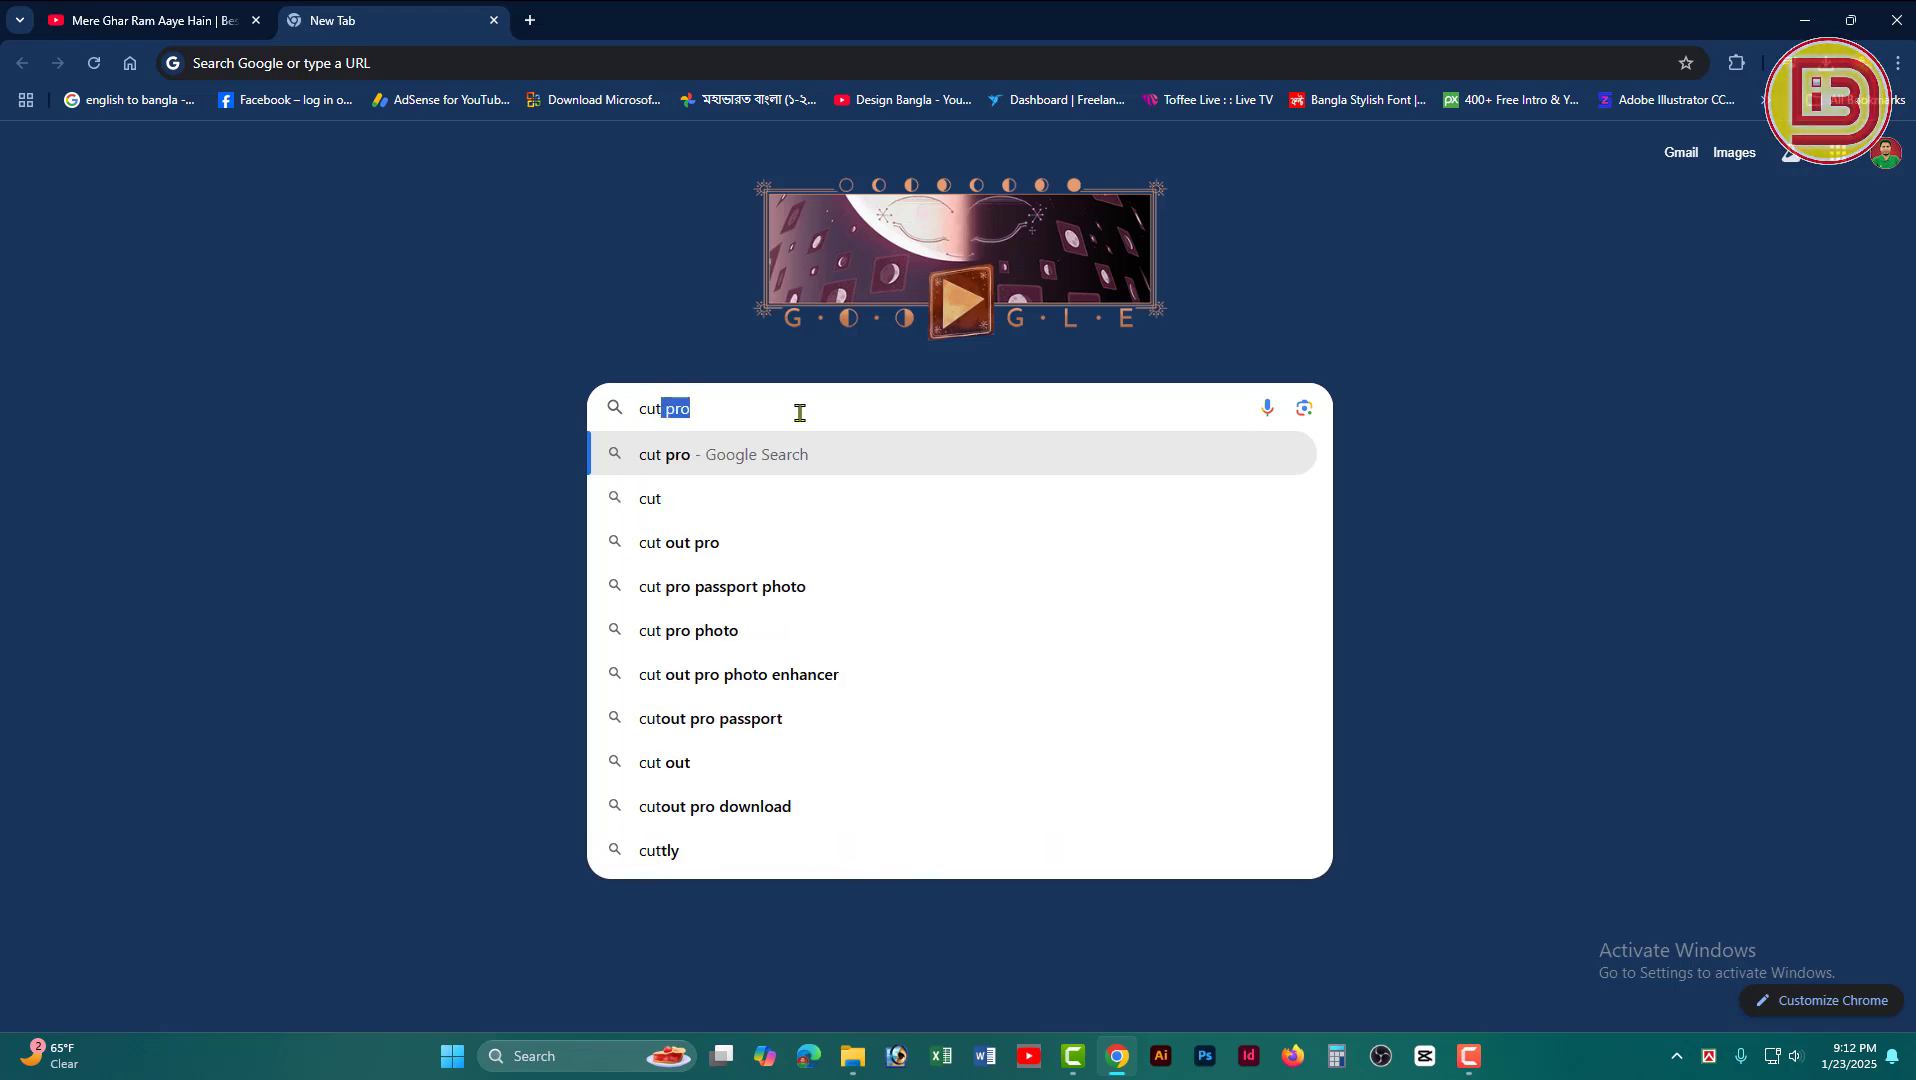
type("out")
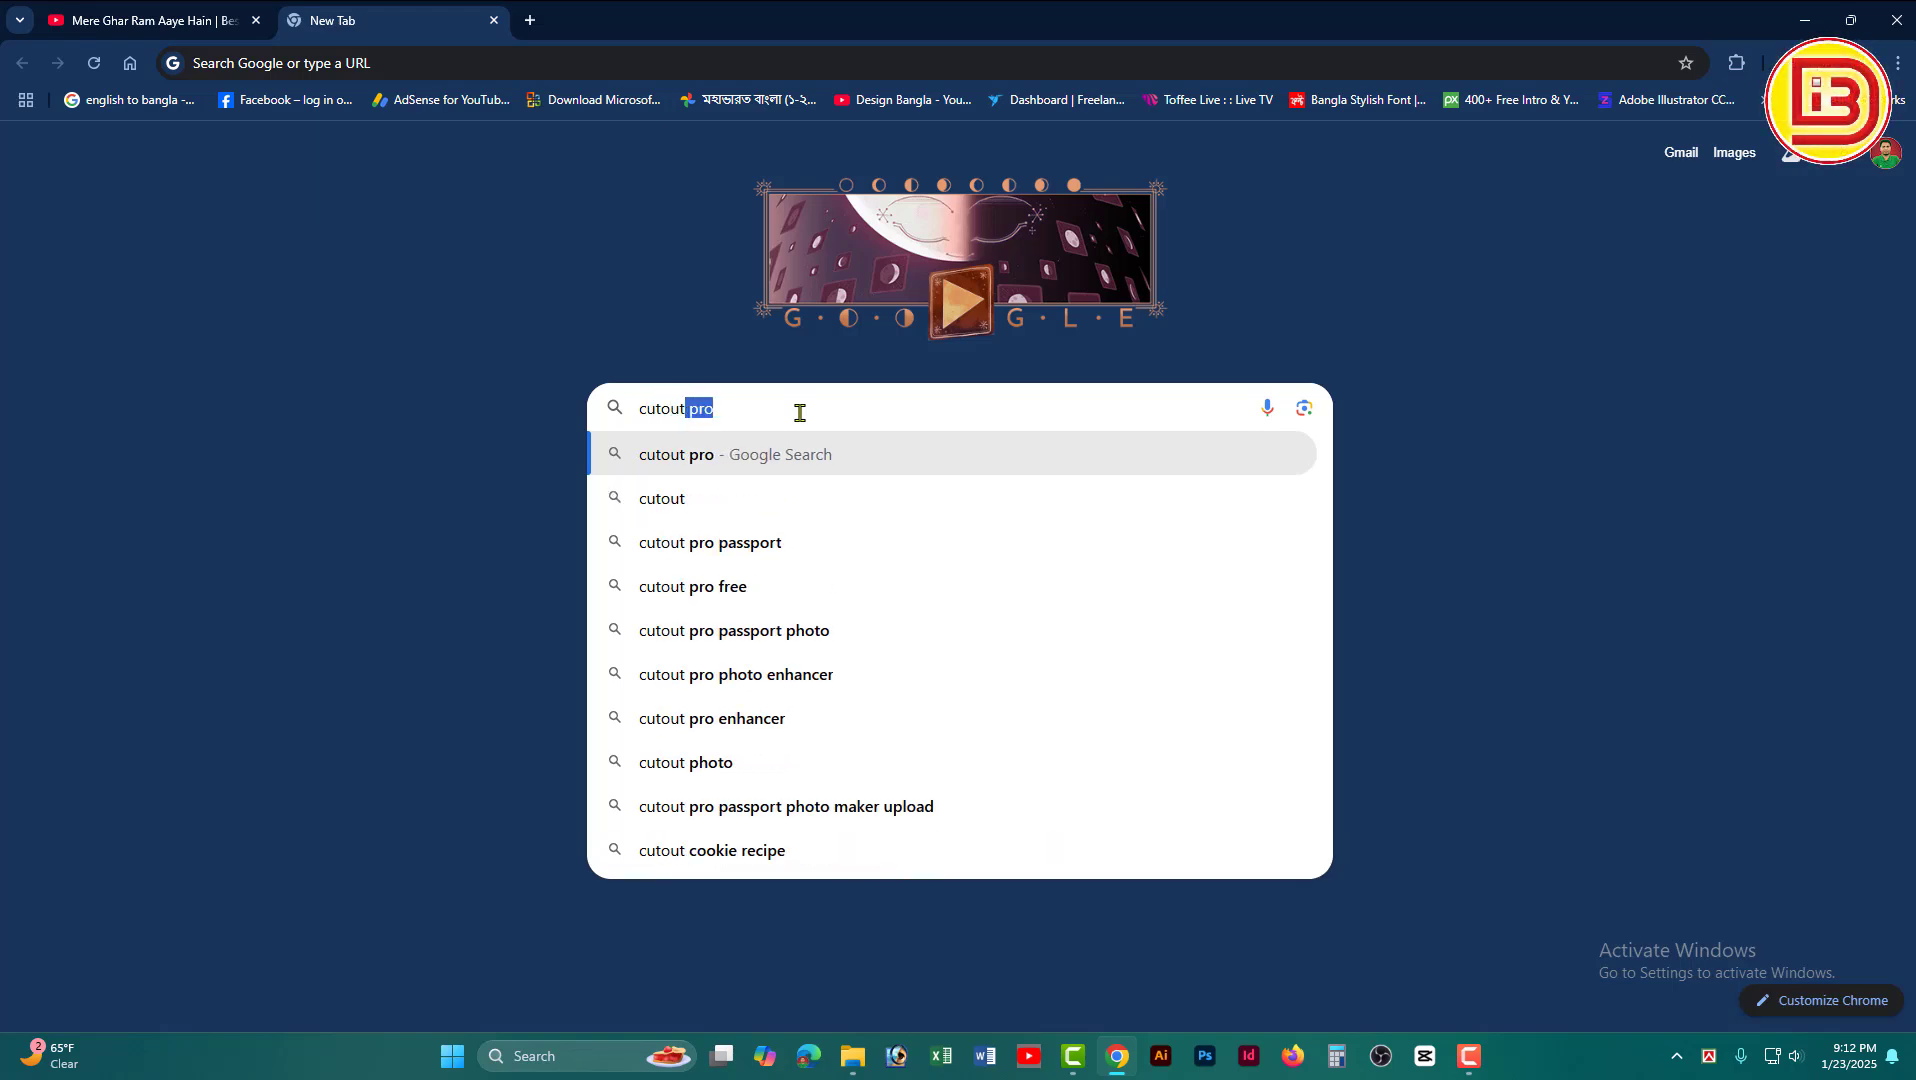
left_click(727, 548)
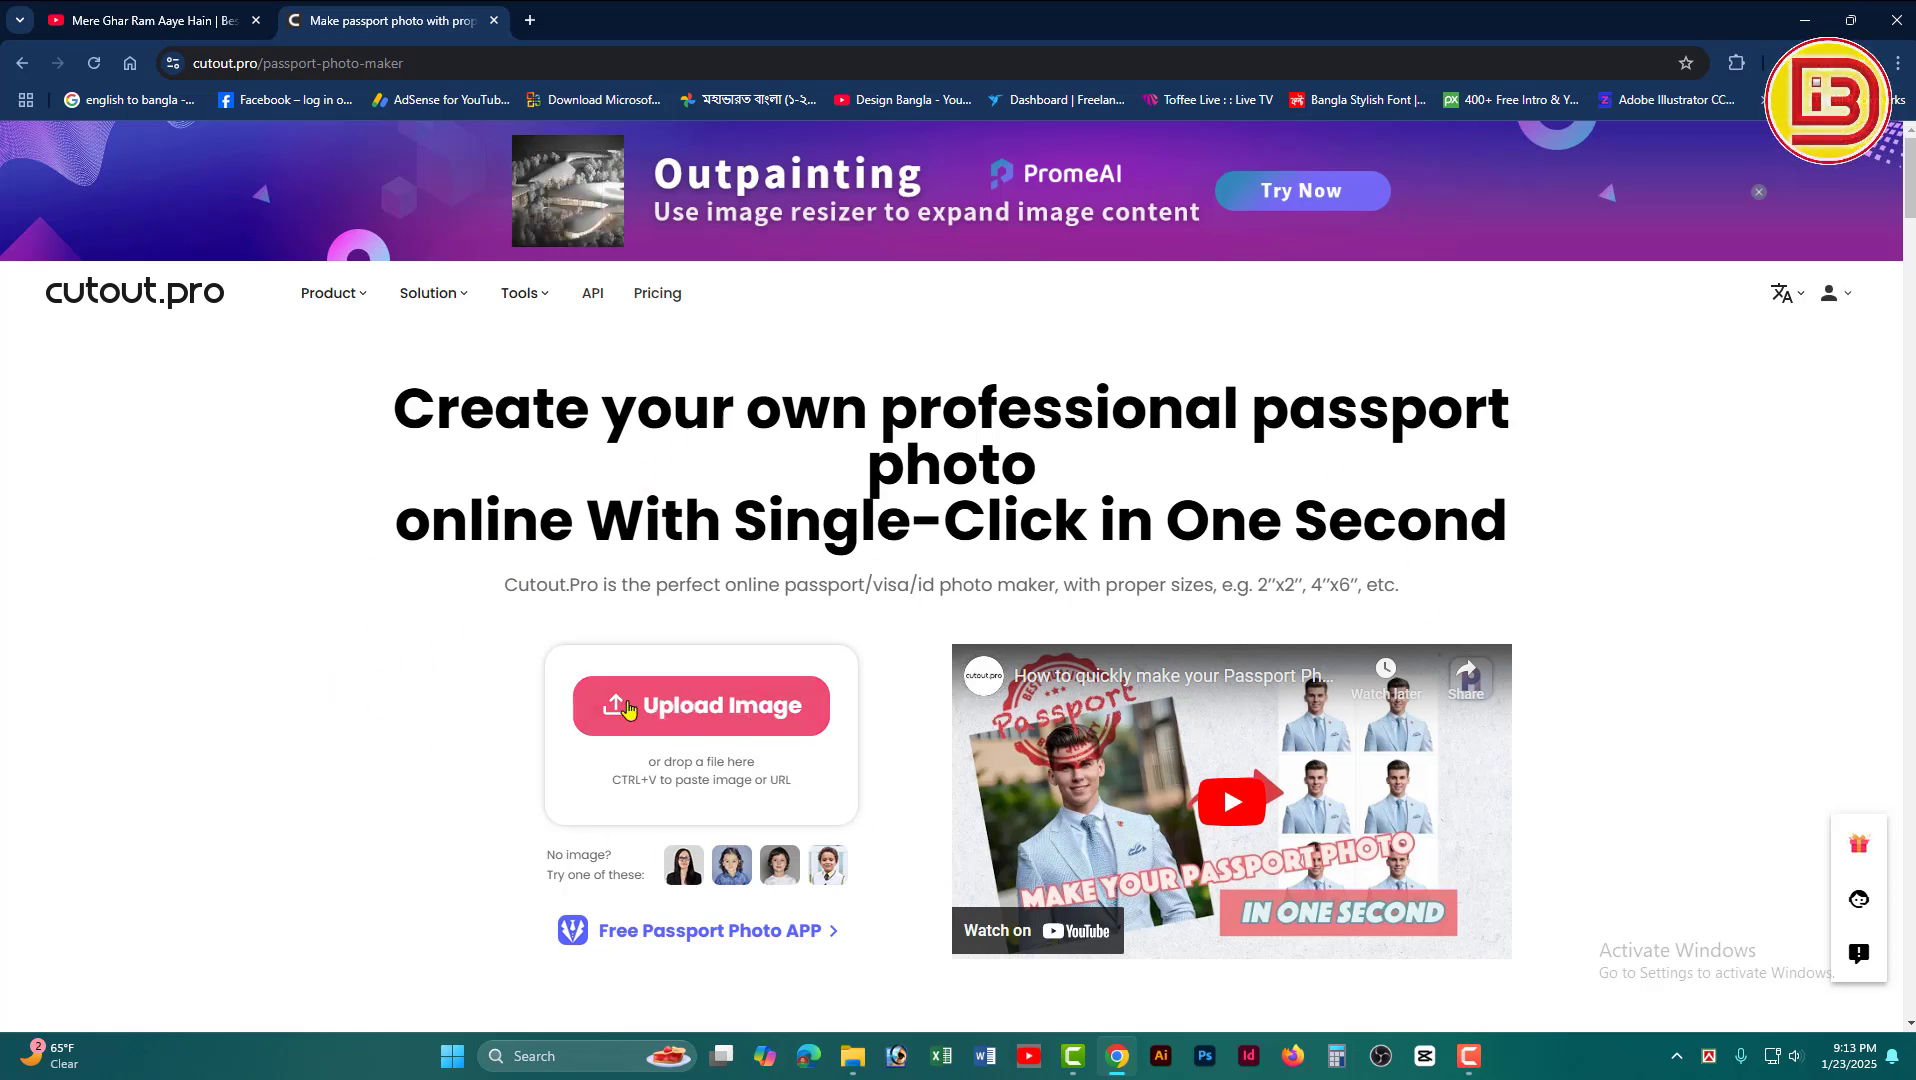
left_click_drag(242, 301, 108, 298)
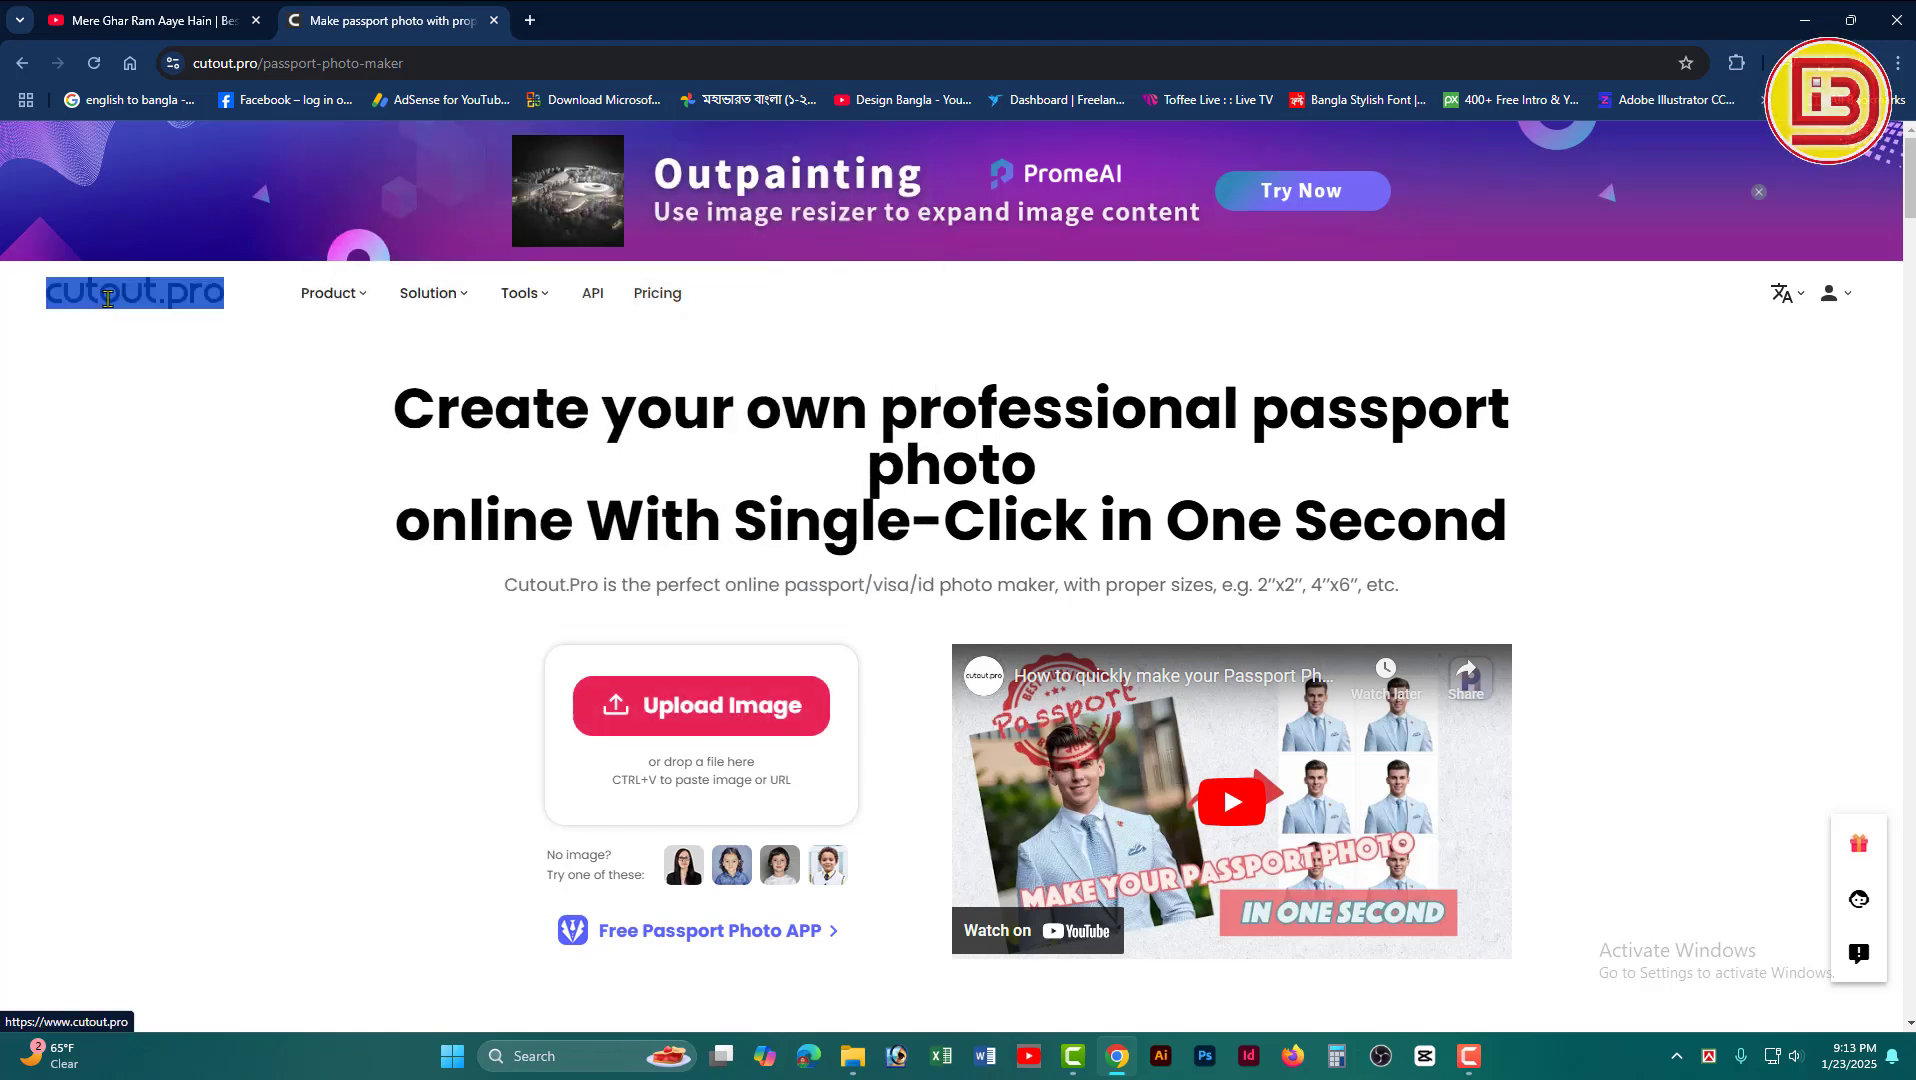
left_click(158, 402)
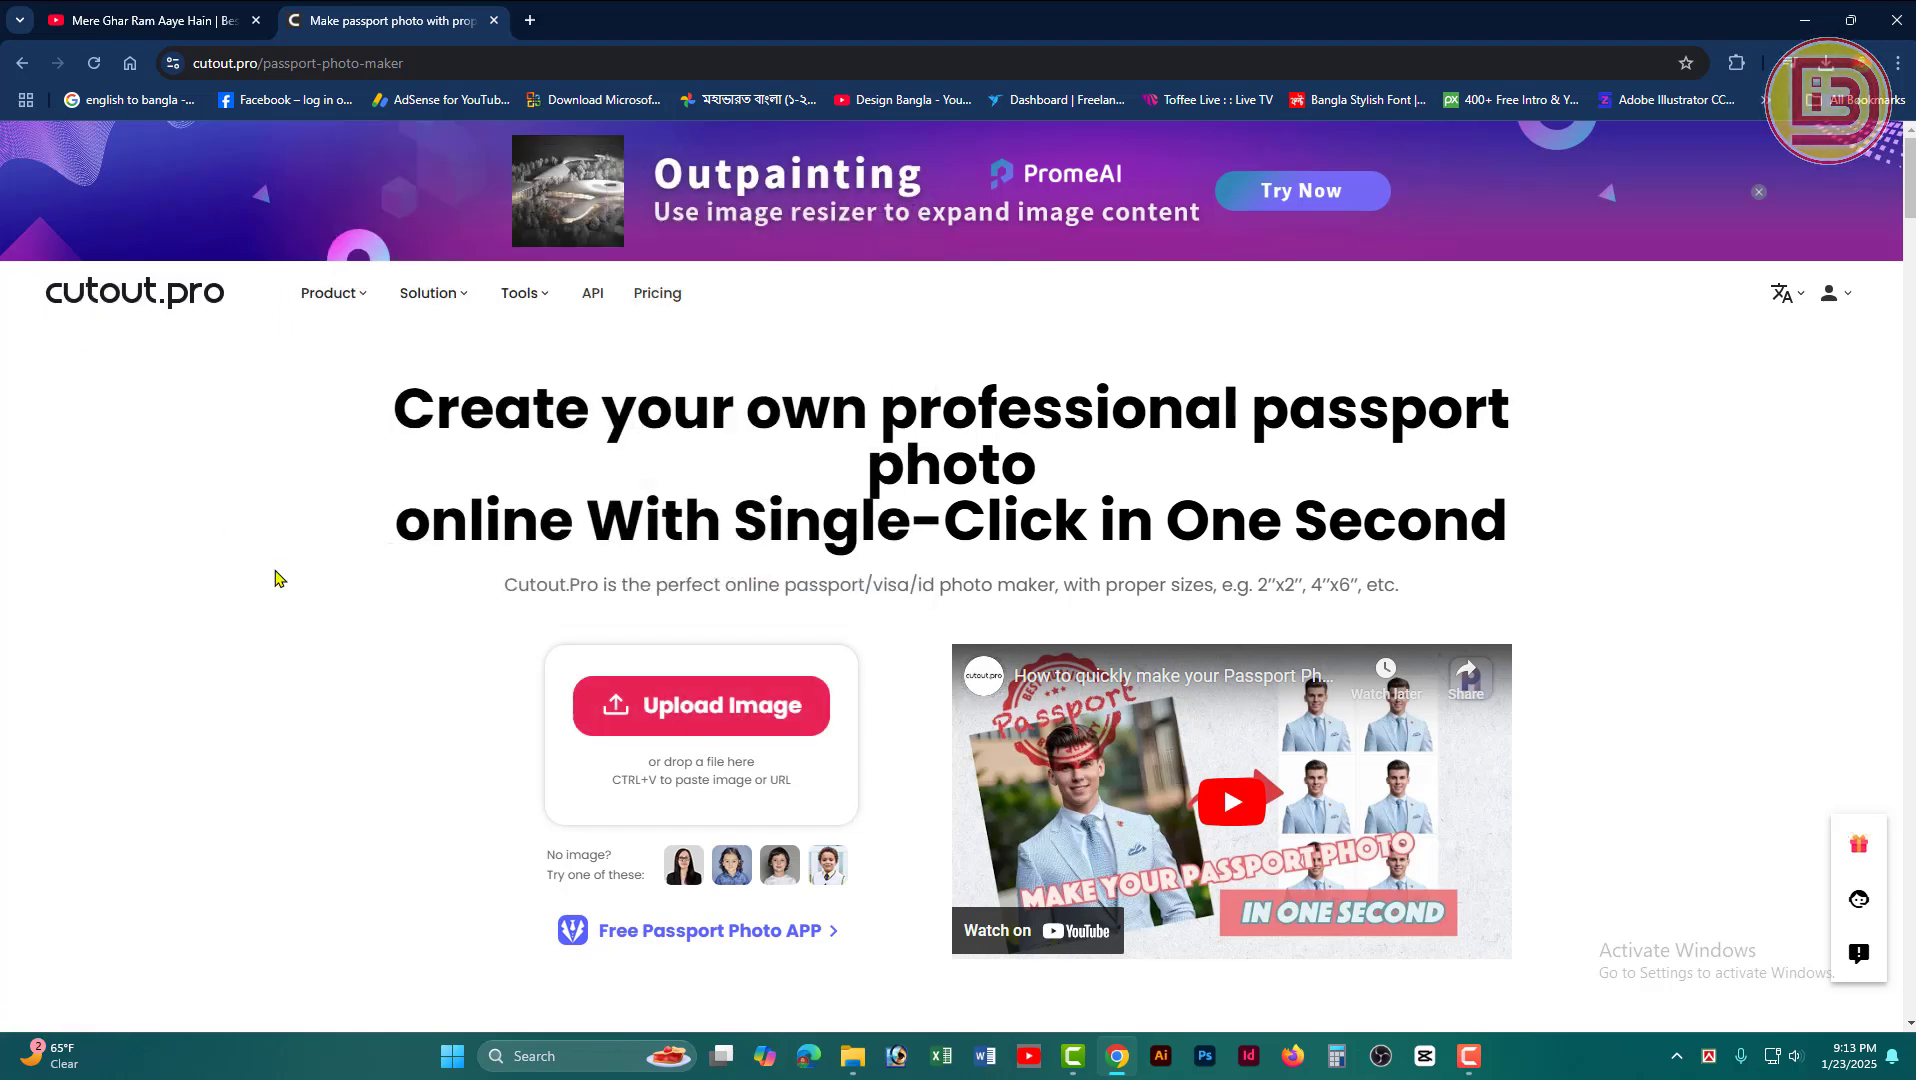
Step: Upload the freelancer portrait JPG from the Desktop to the passport photo maker
scroll(757, 714, "down", 4)
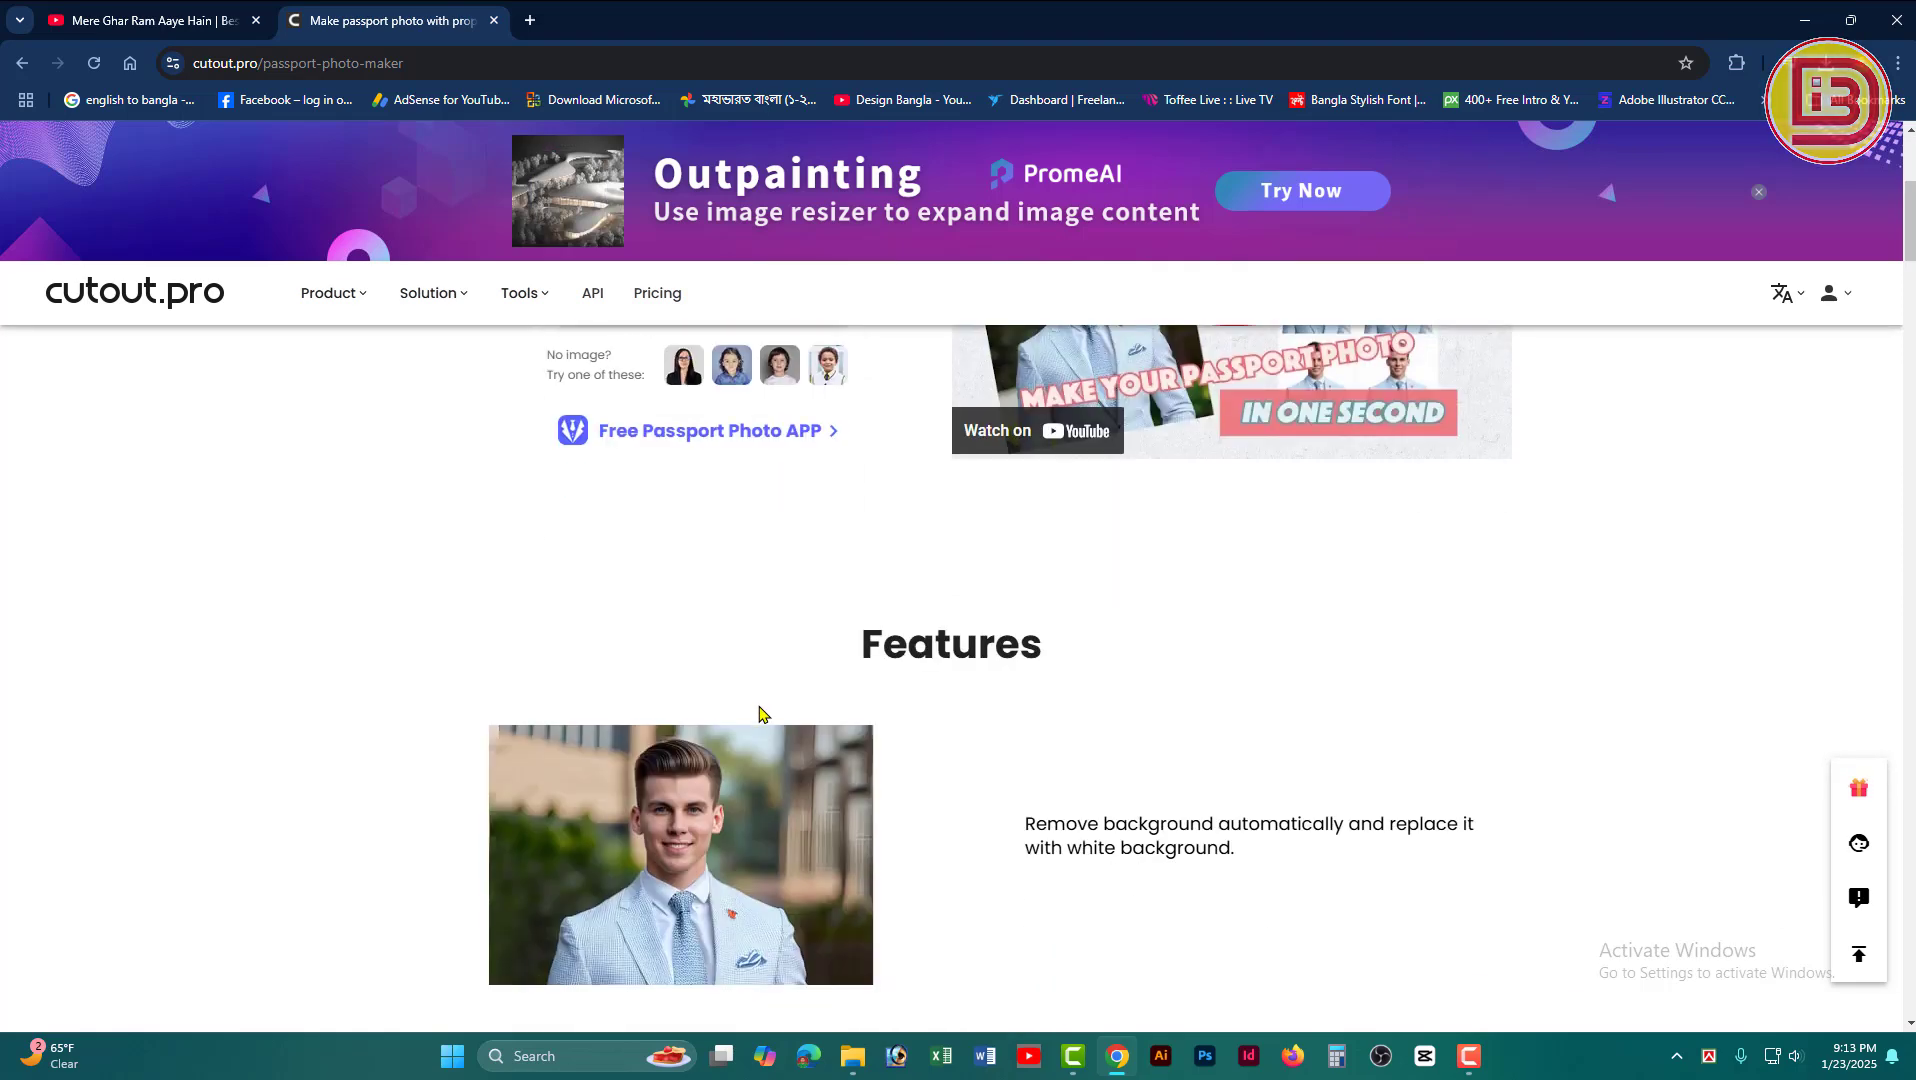
scroll(757, 700, "up", 2)
left_click(723, 504)
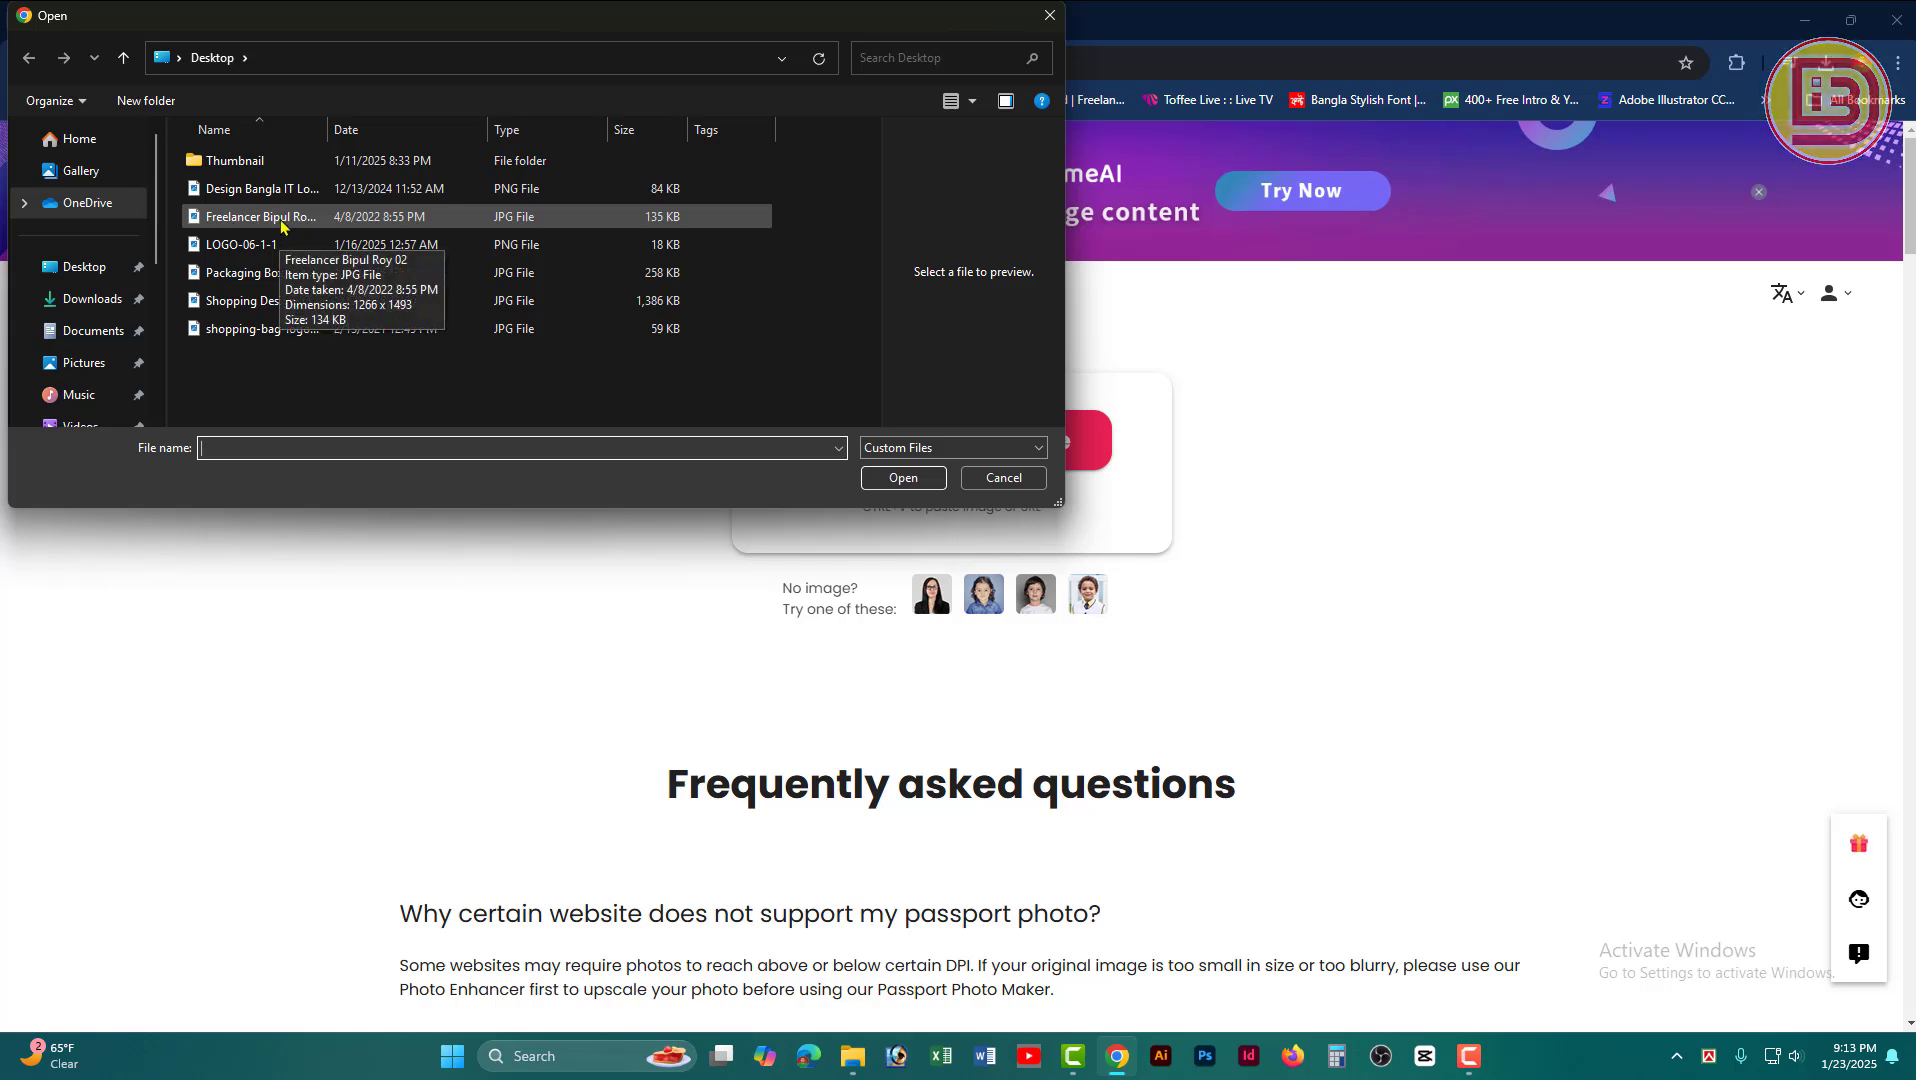
left_click(279, 222)
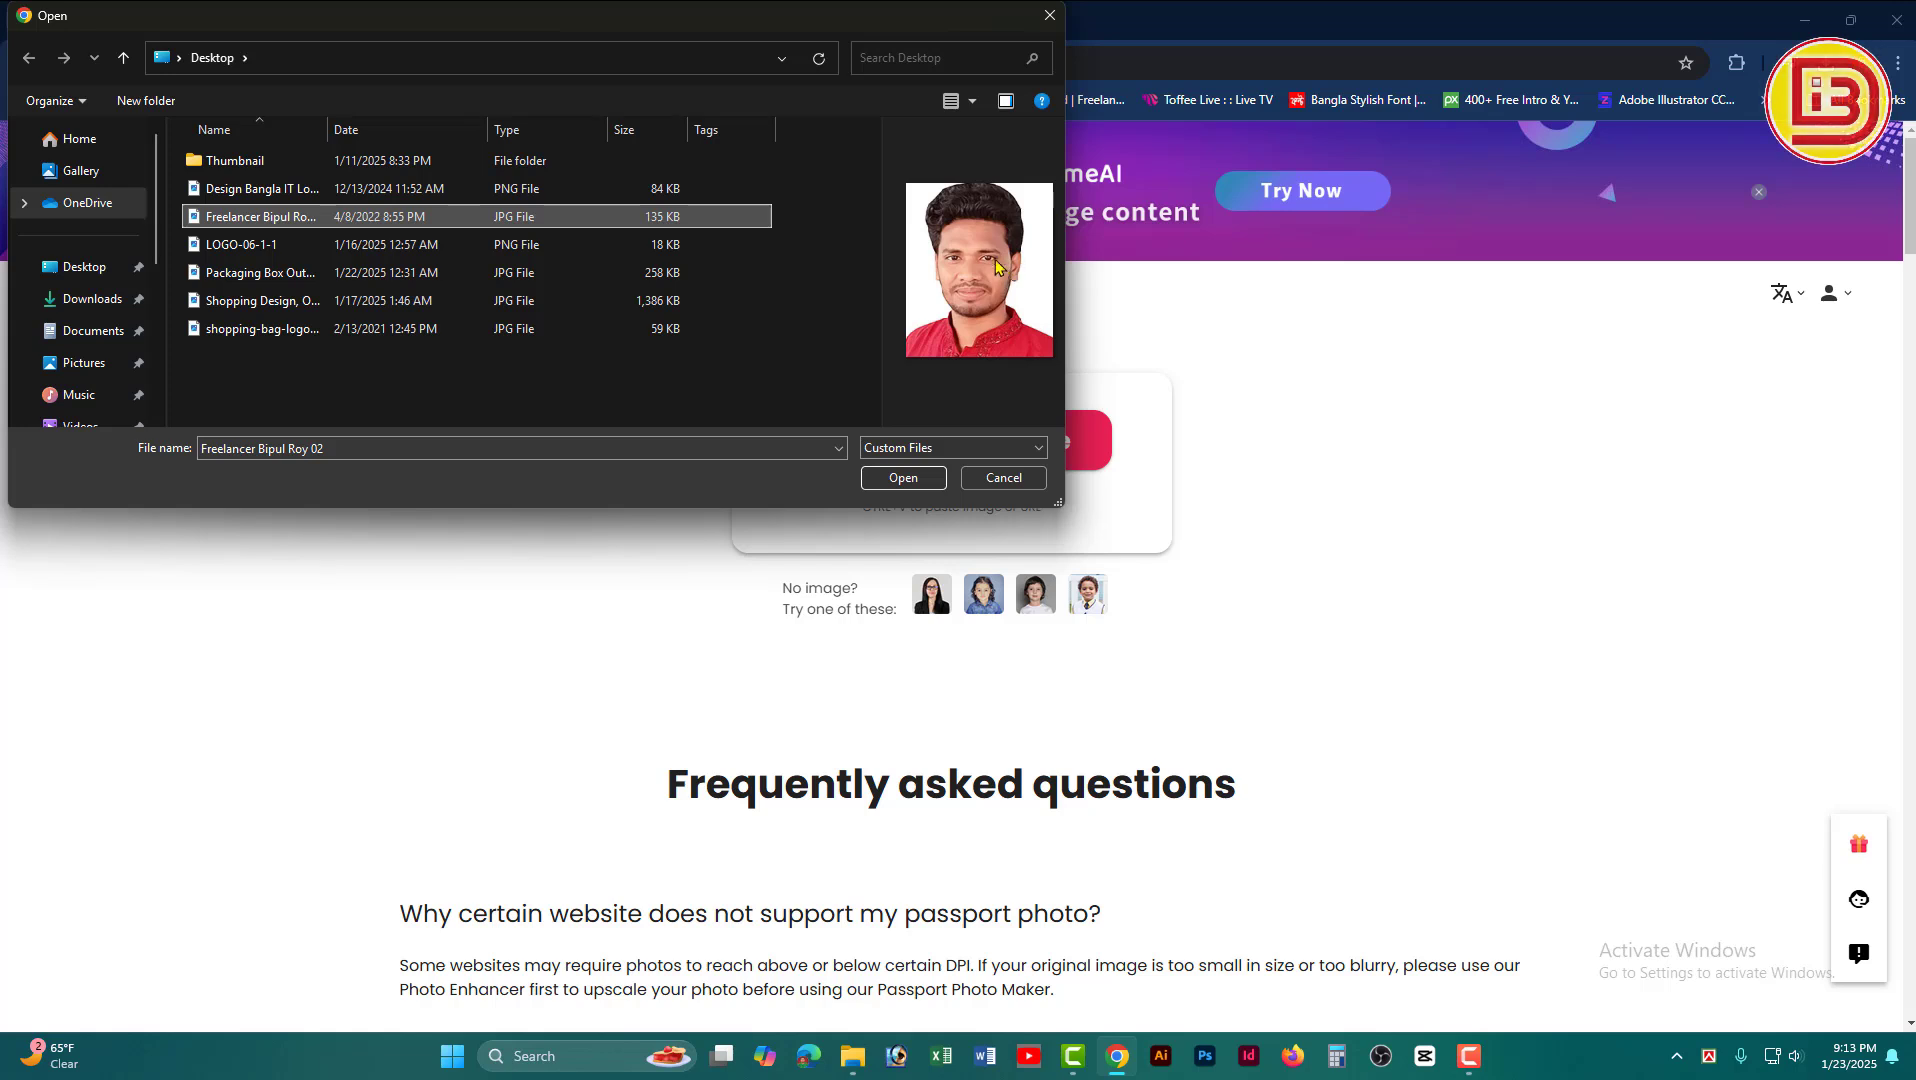
left_click(912, 480)
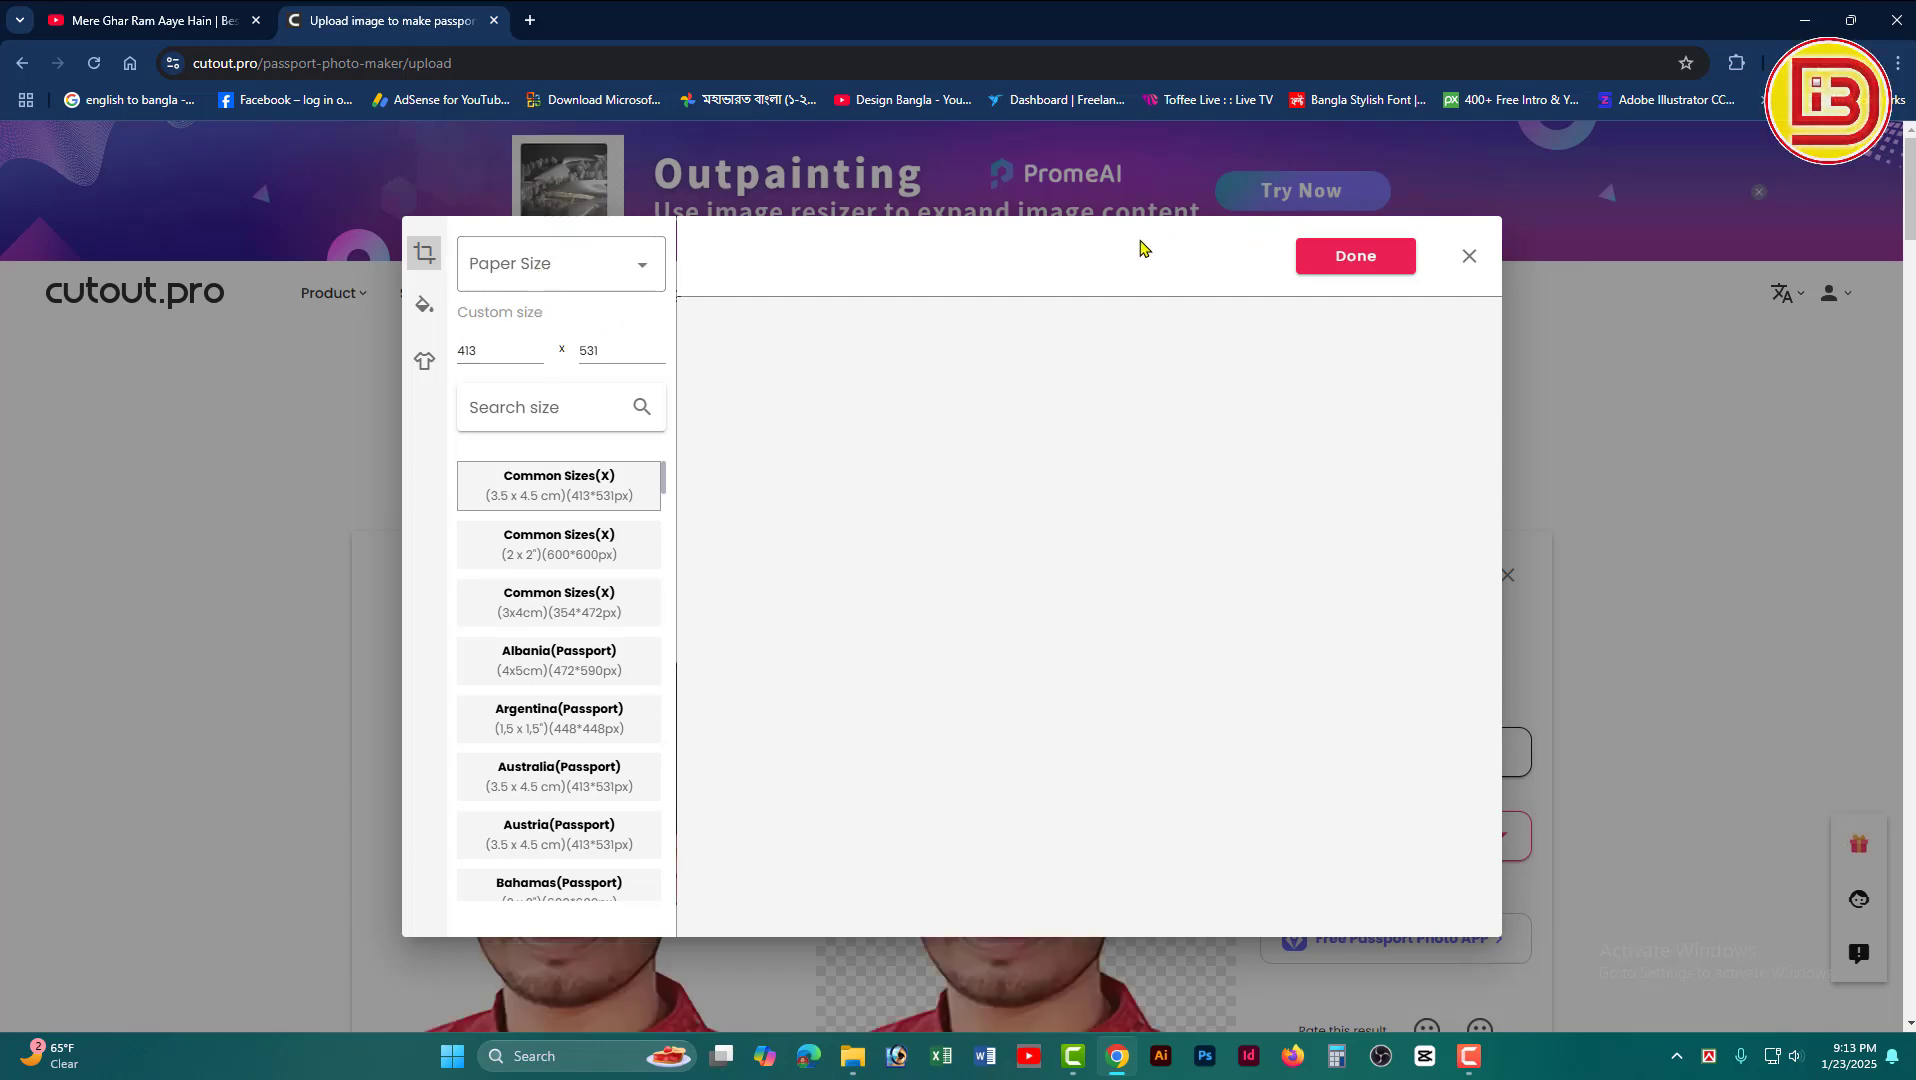
Step: Close the size editor and confirm the full-frame crop of the original portrait
left_click(1467, 258)
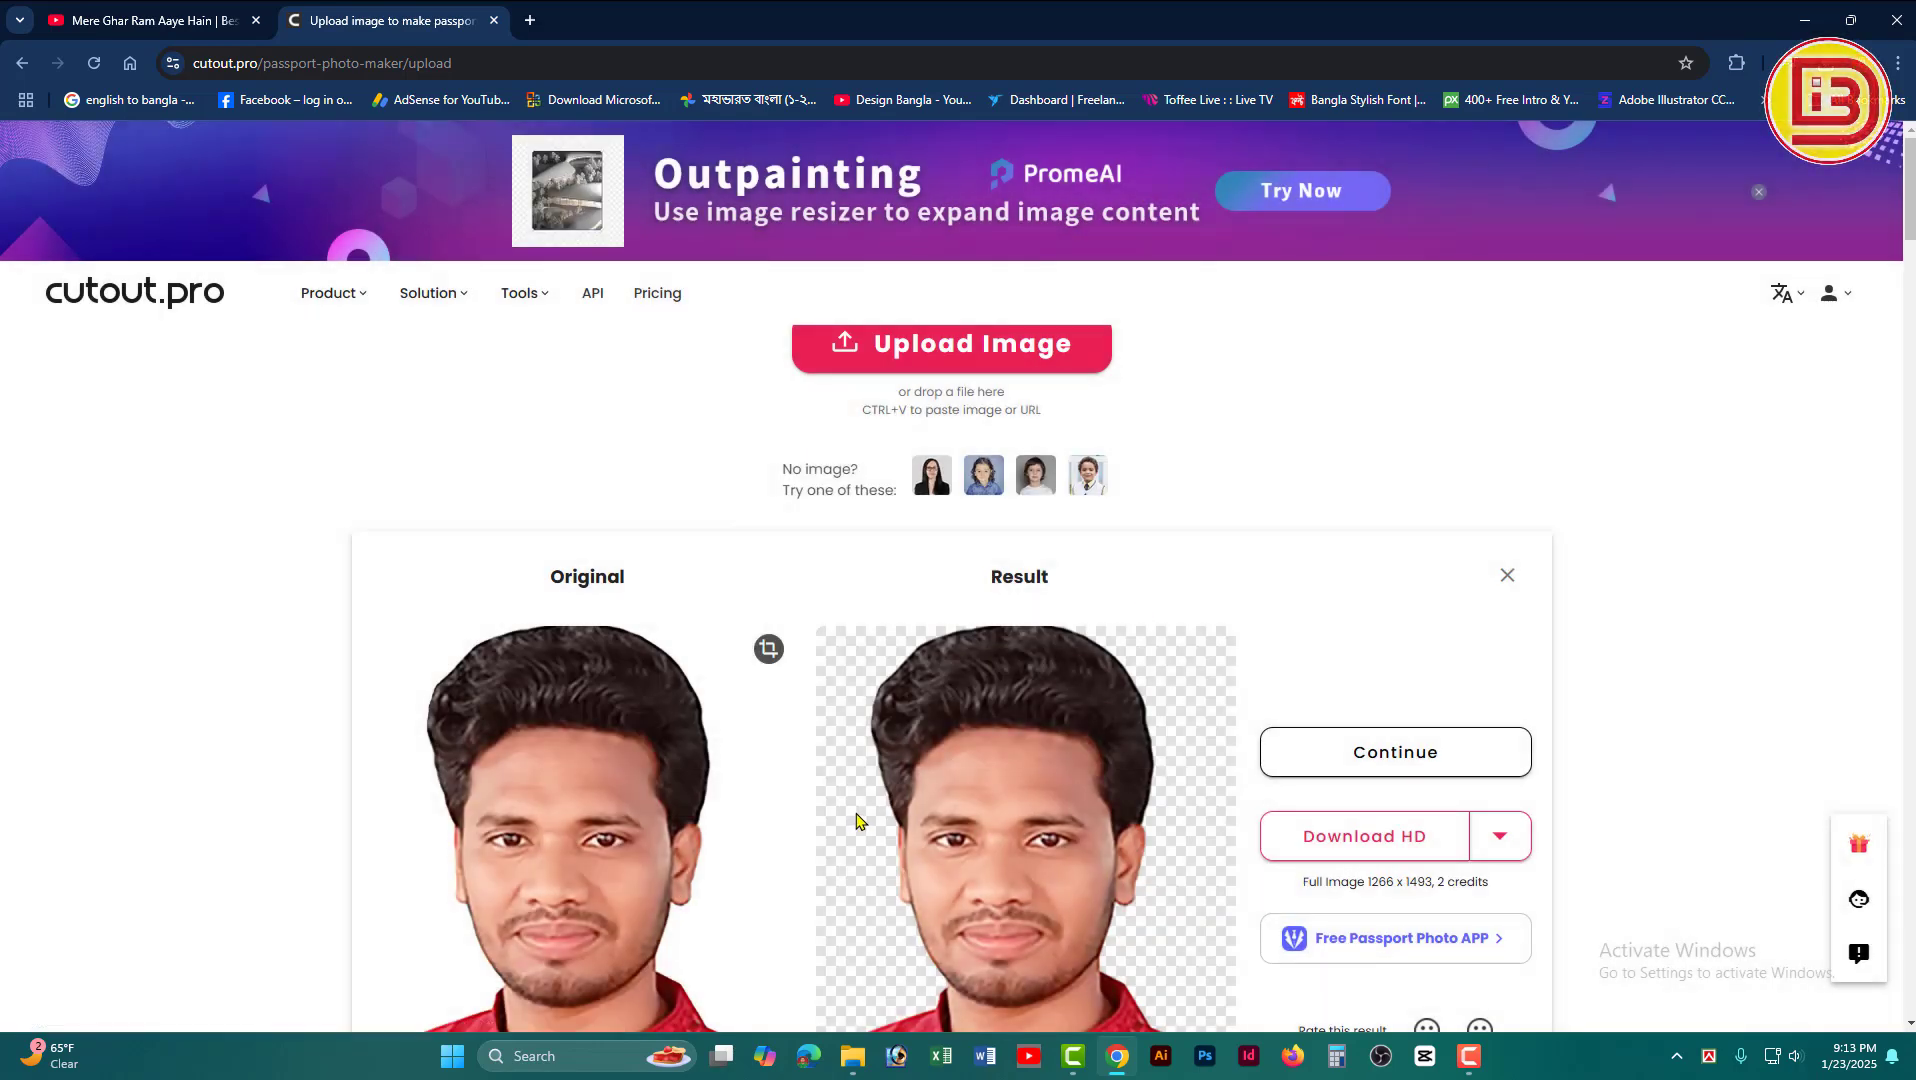
scroll(834, 795, "down", 2)
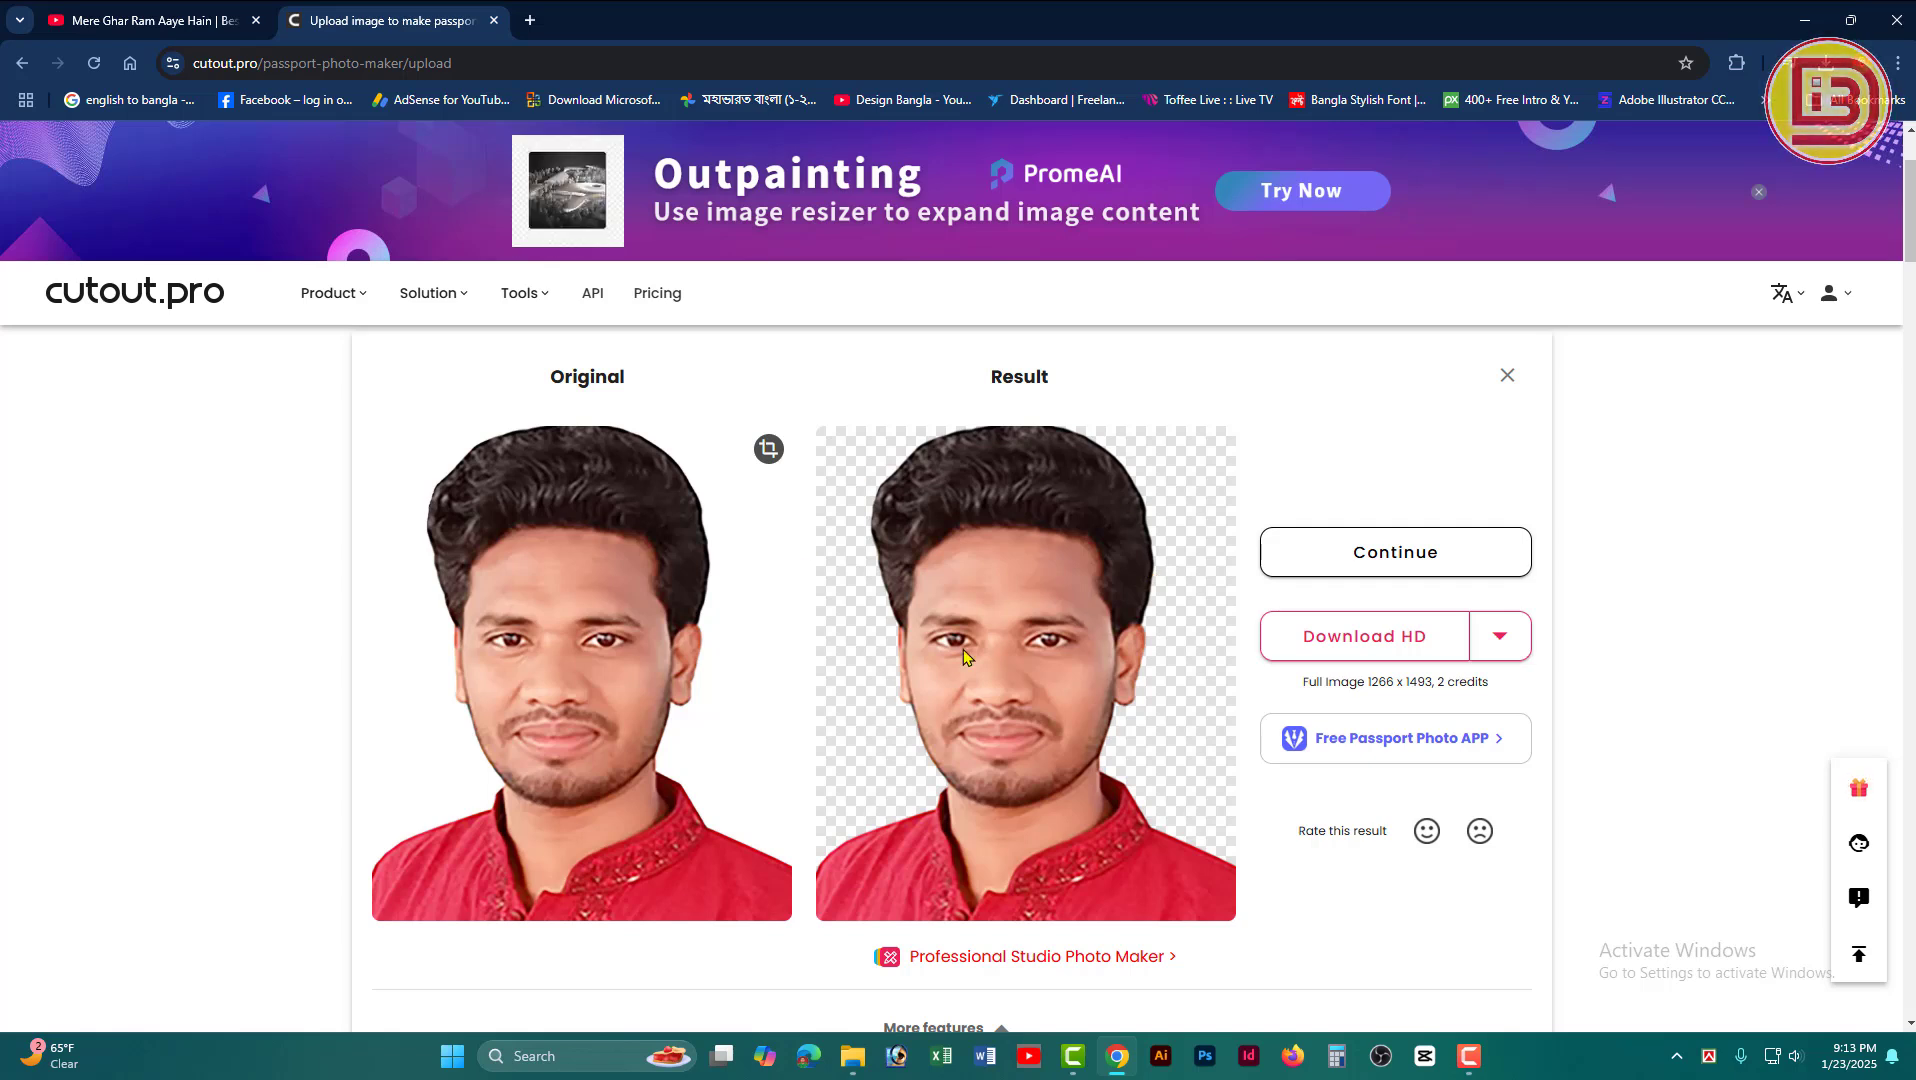
scroll(962, 650, "up", 2)
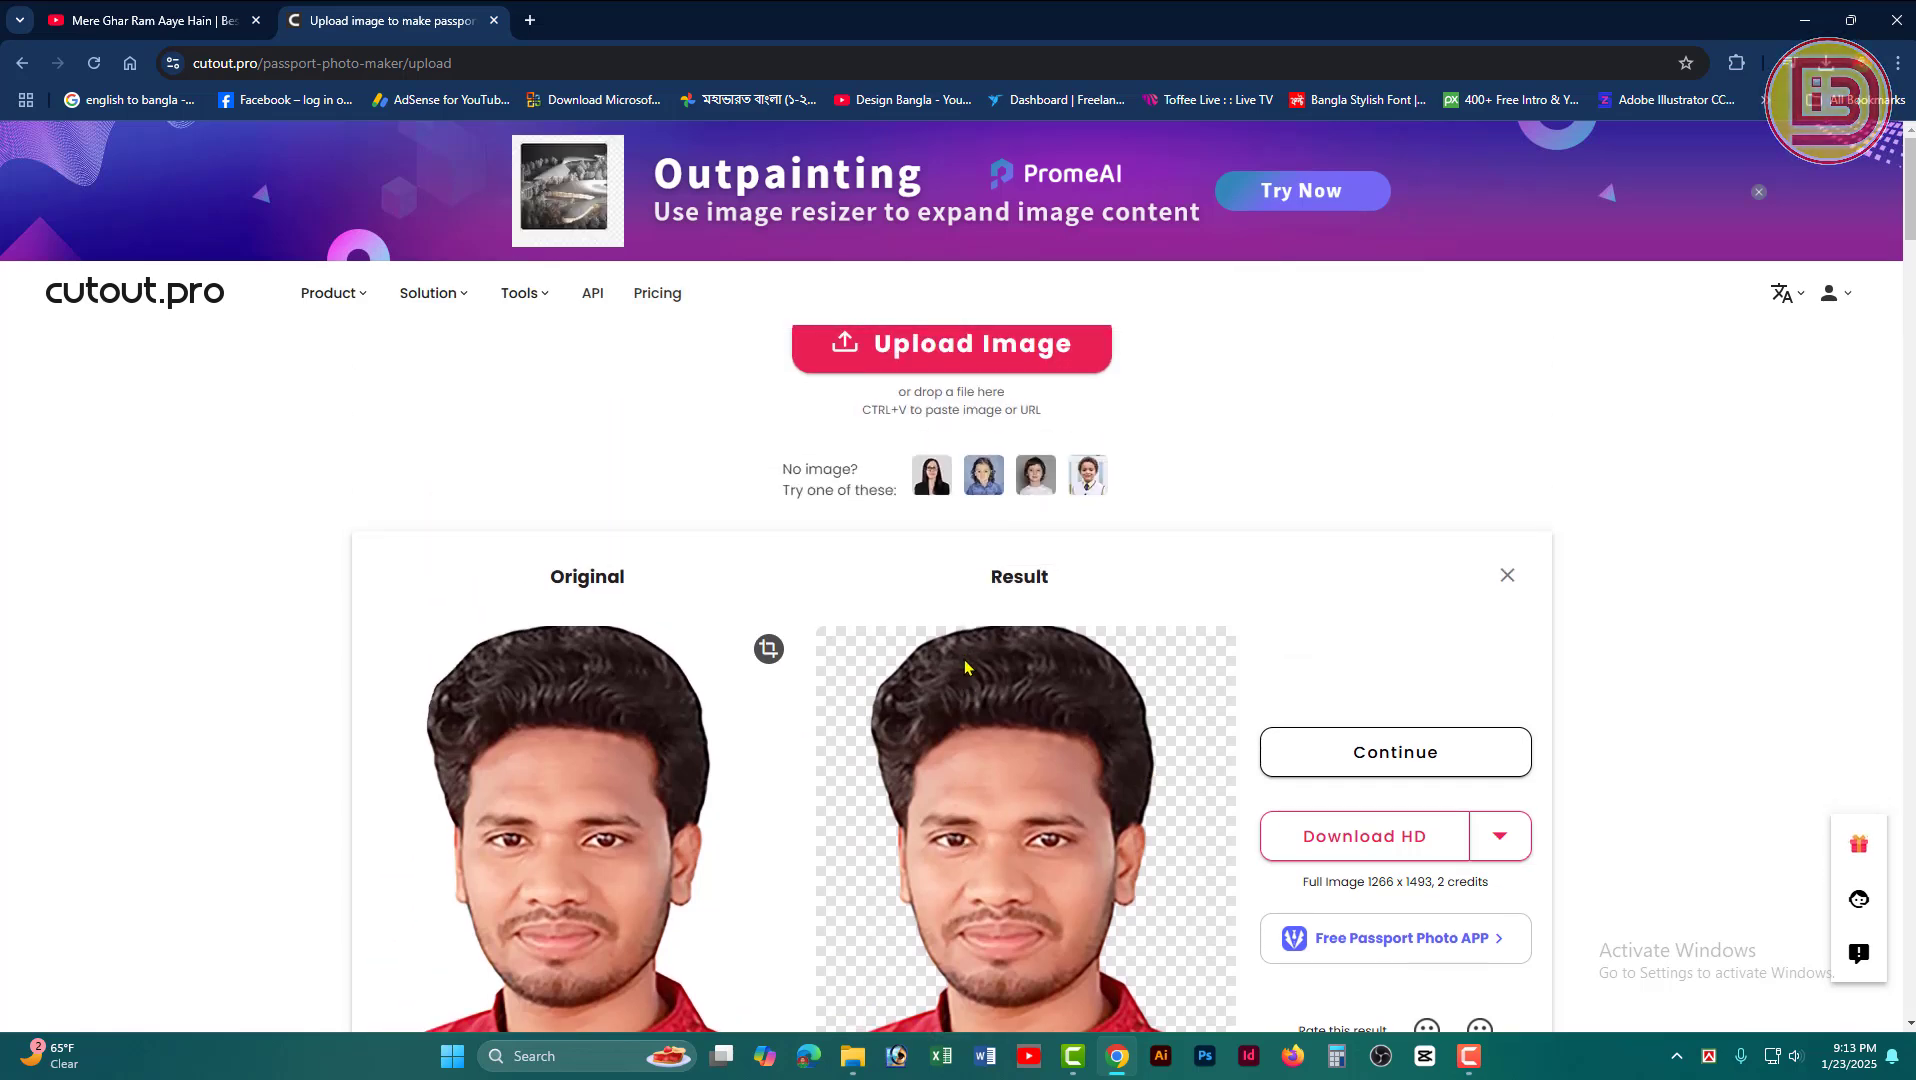
scroll(965, 664, "down", 1)
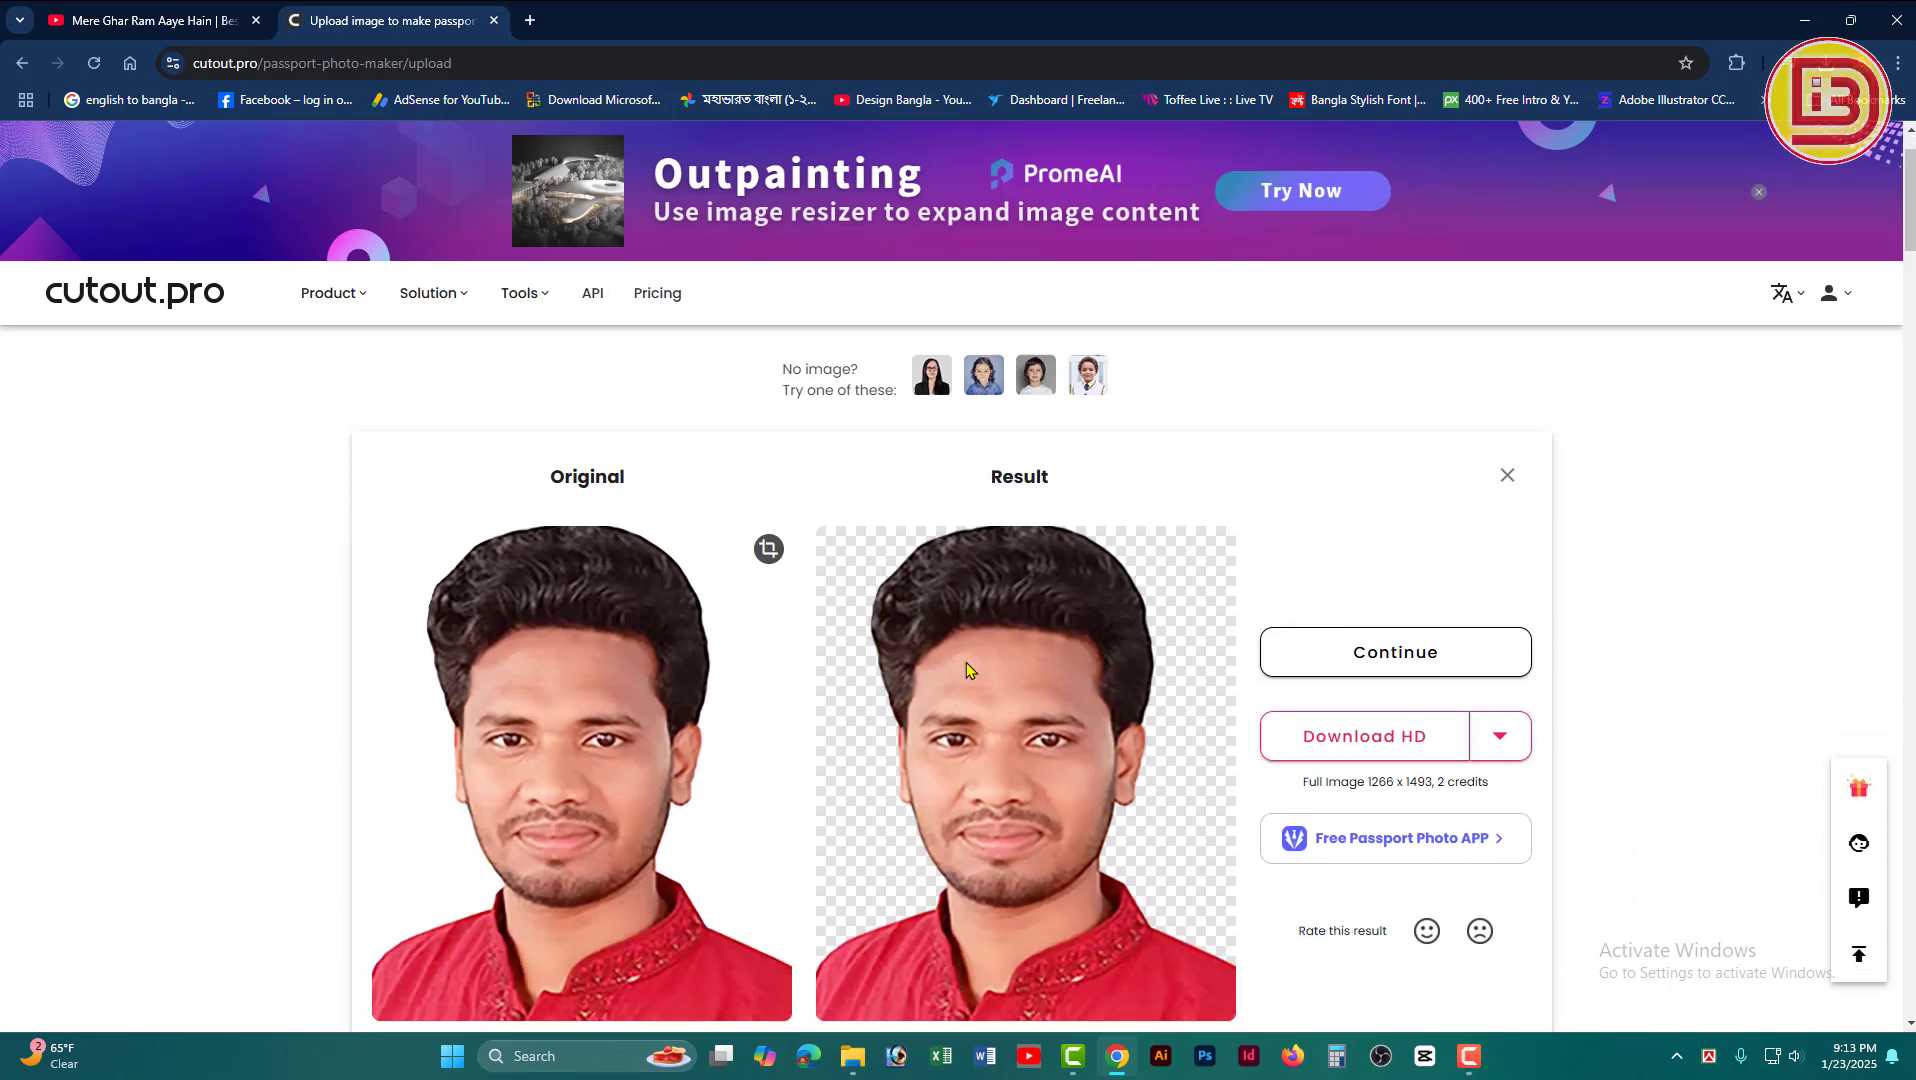
left_click(737, 551)
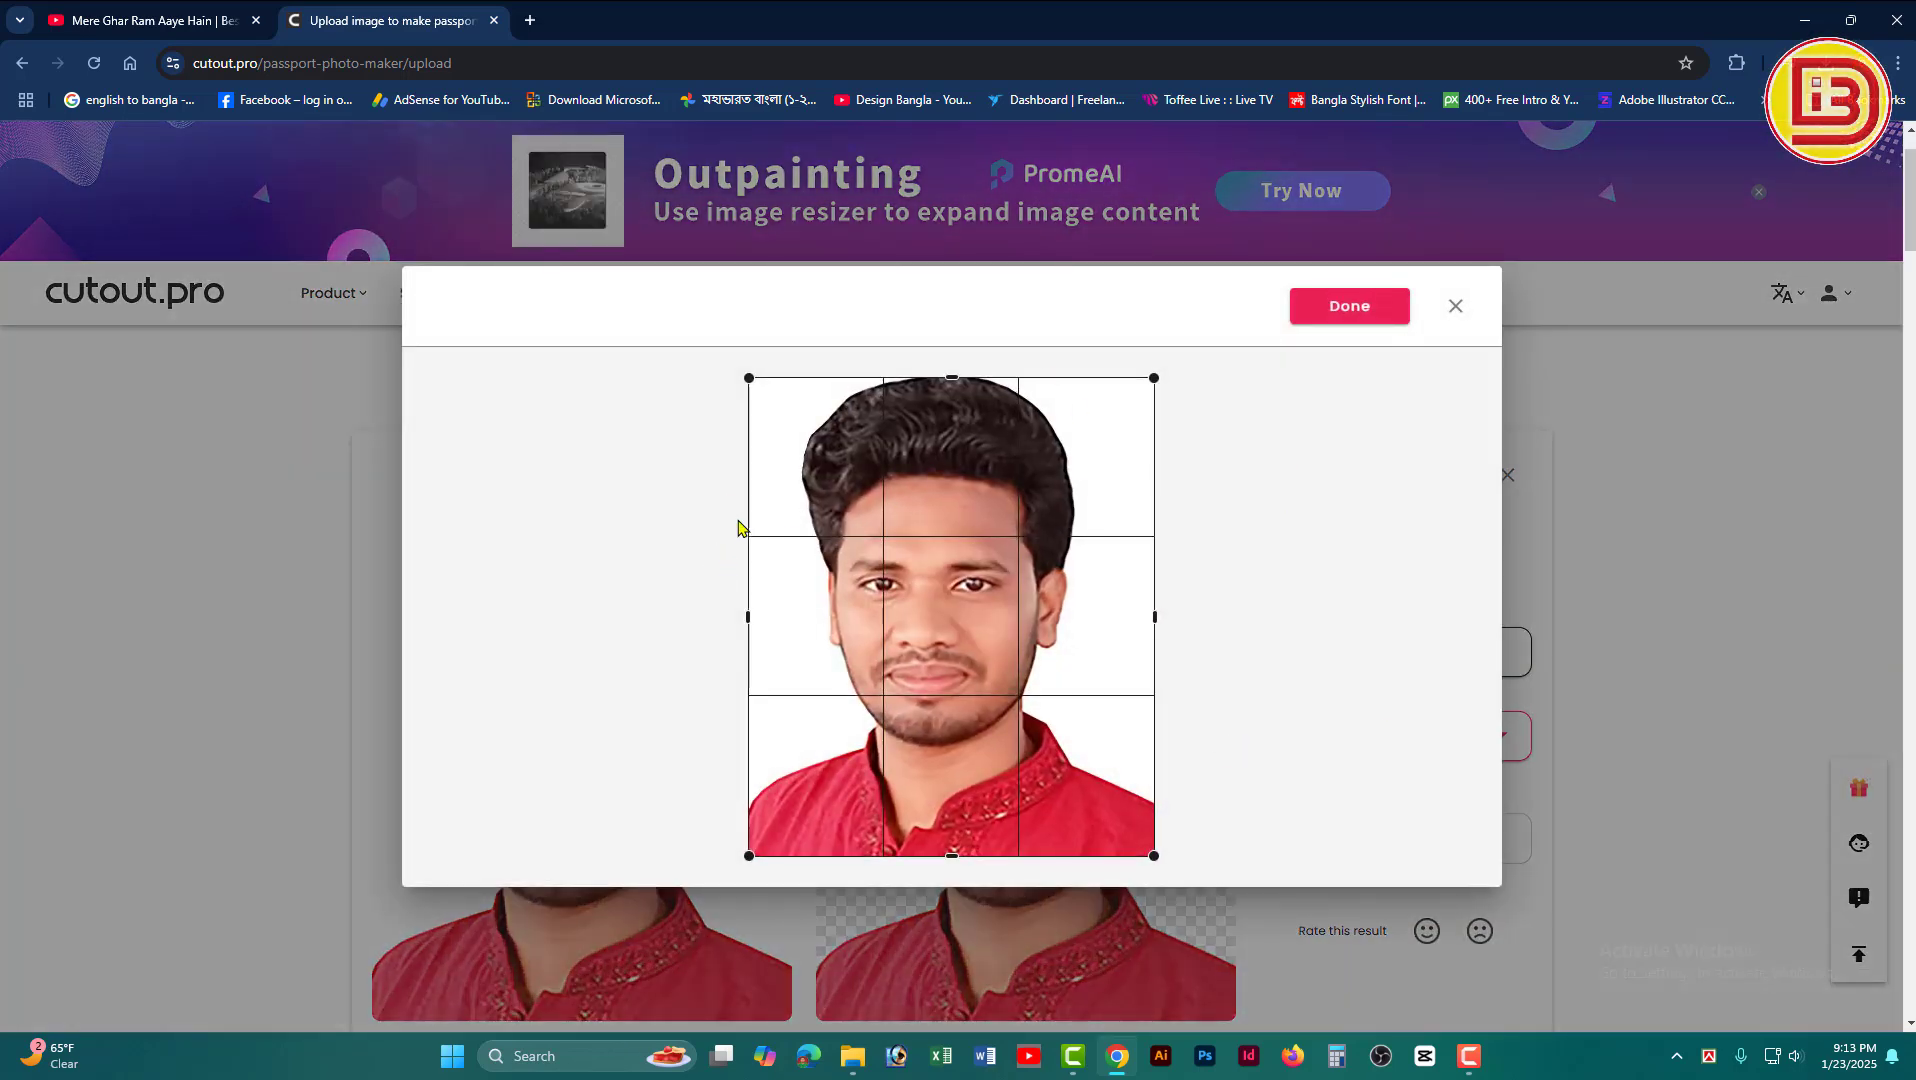
left_click(1351, 317)
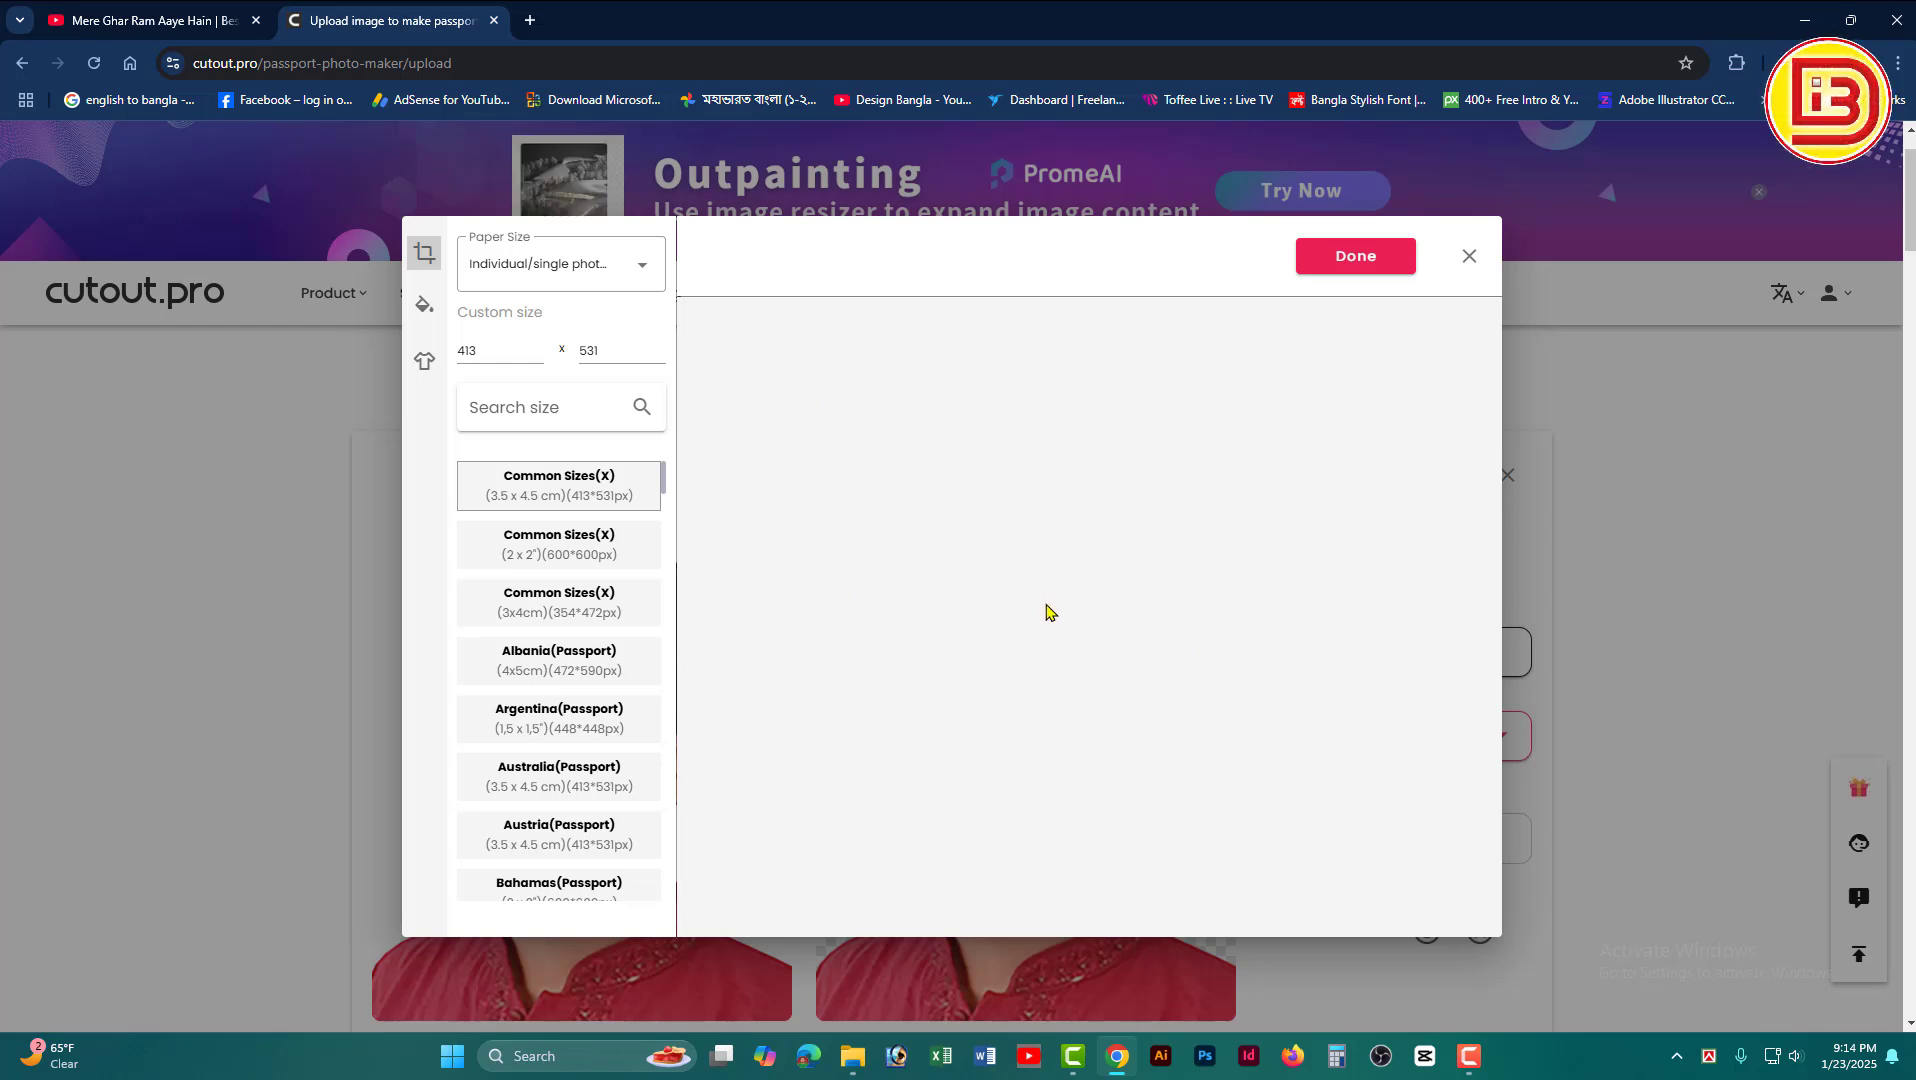
Step: Set the passport photo sheet's paper size to A4 (29.7 x 21 cm)
left_click(645, 268)
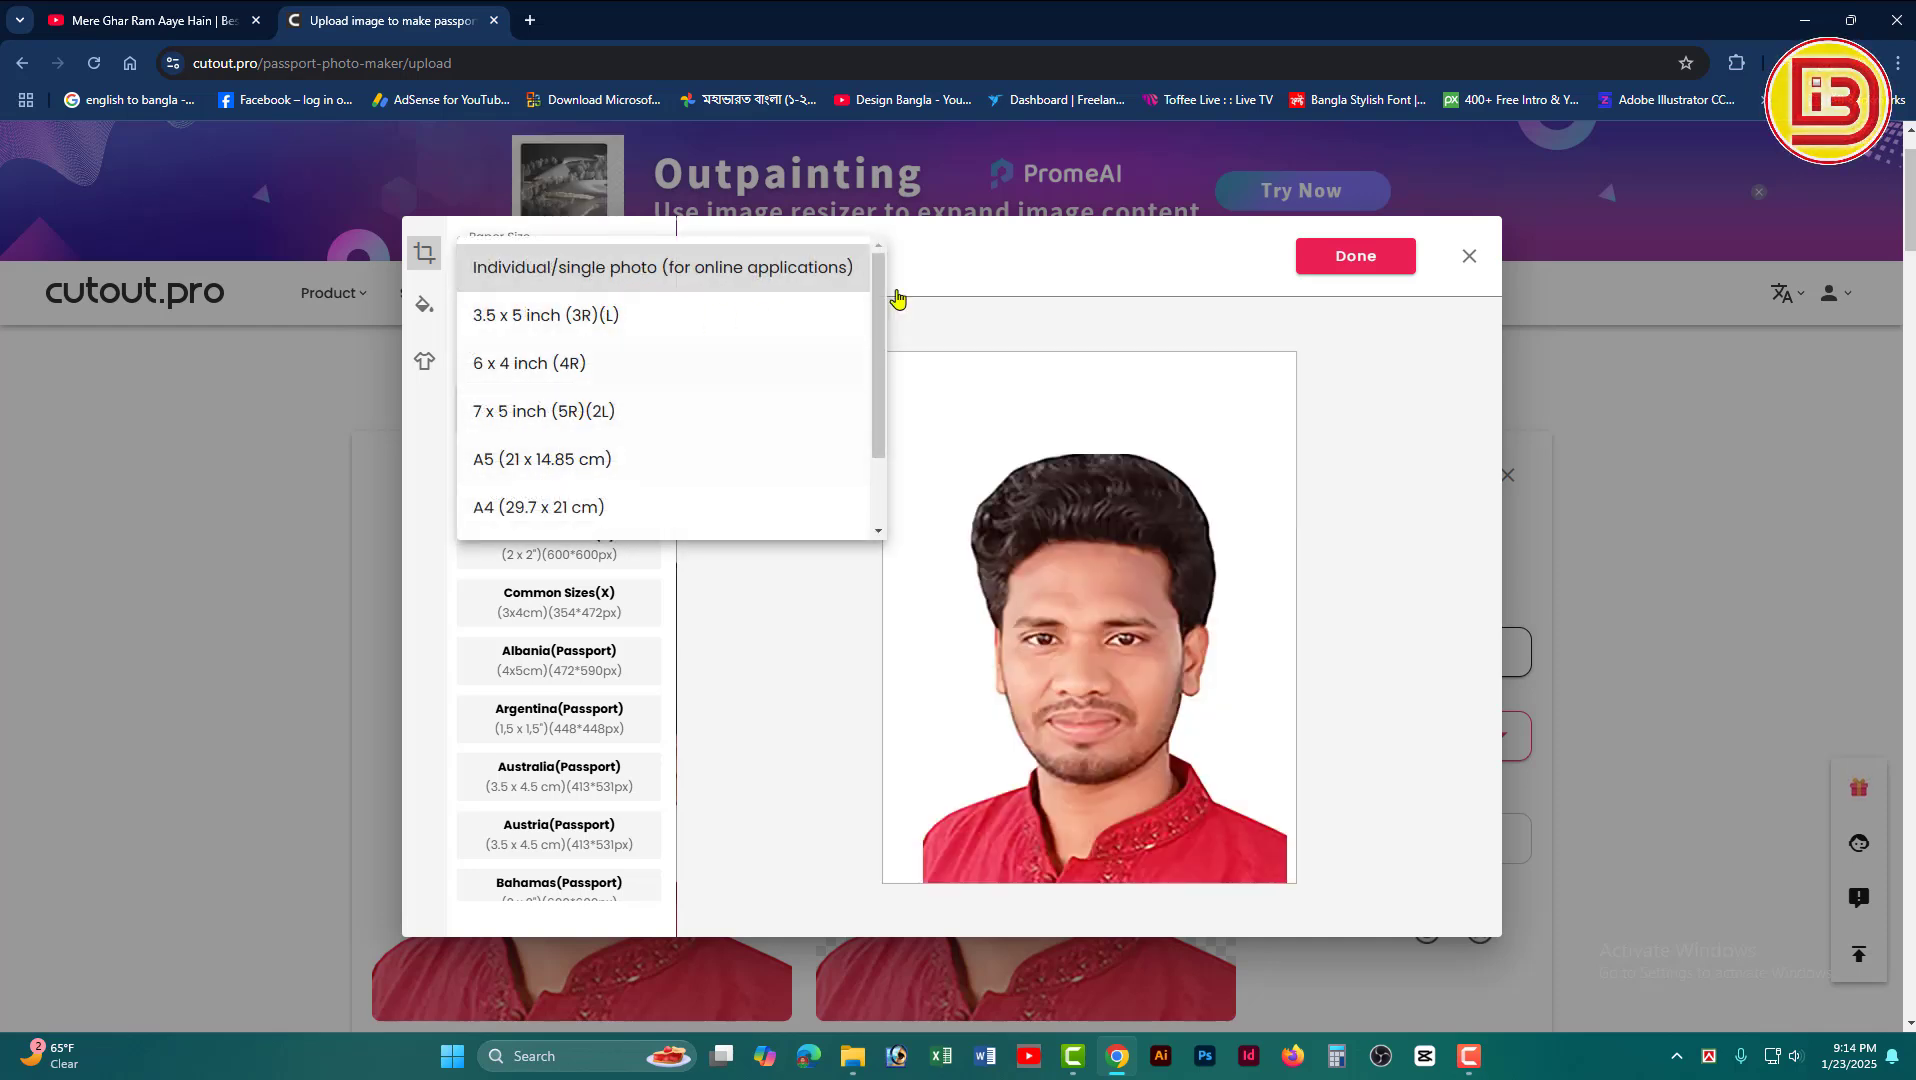
left_click(936, 270)
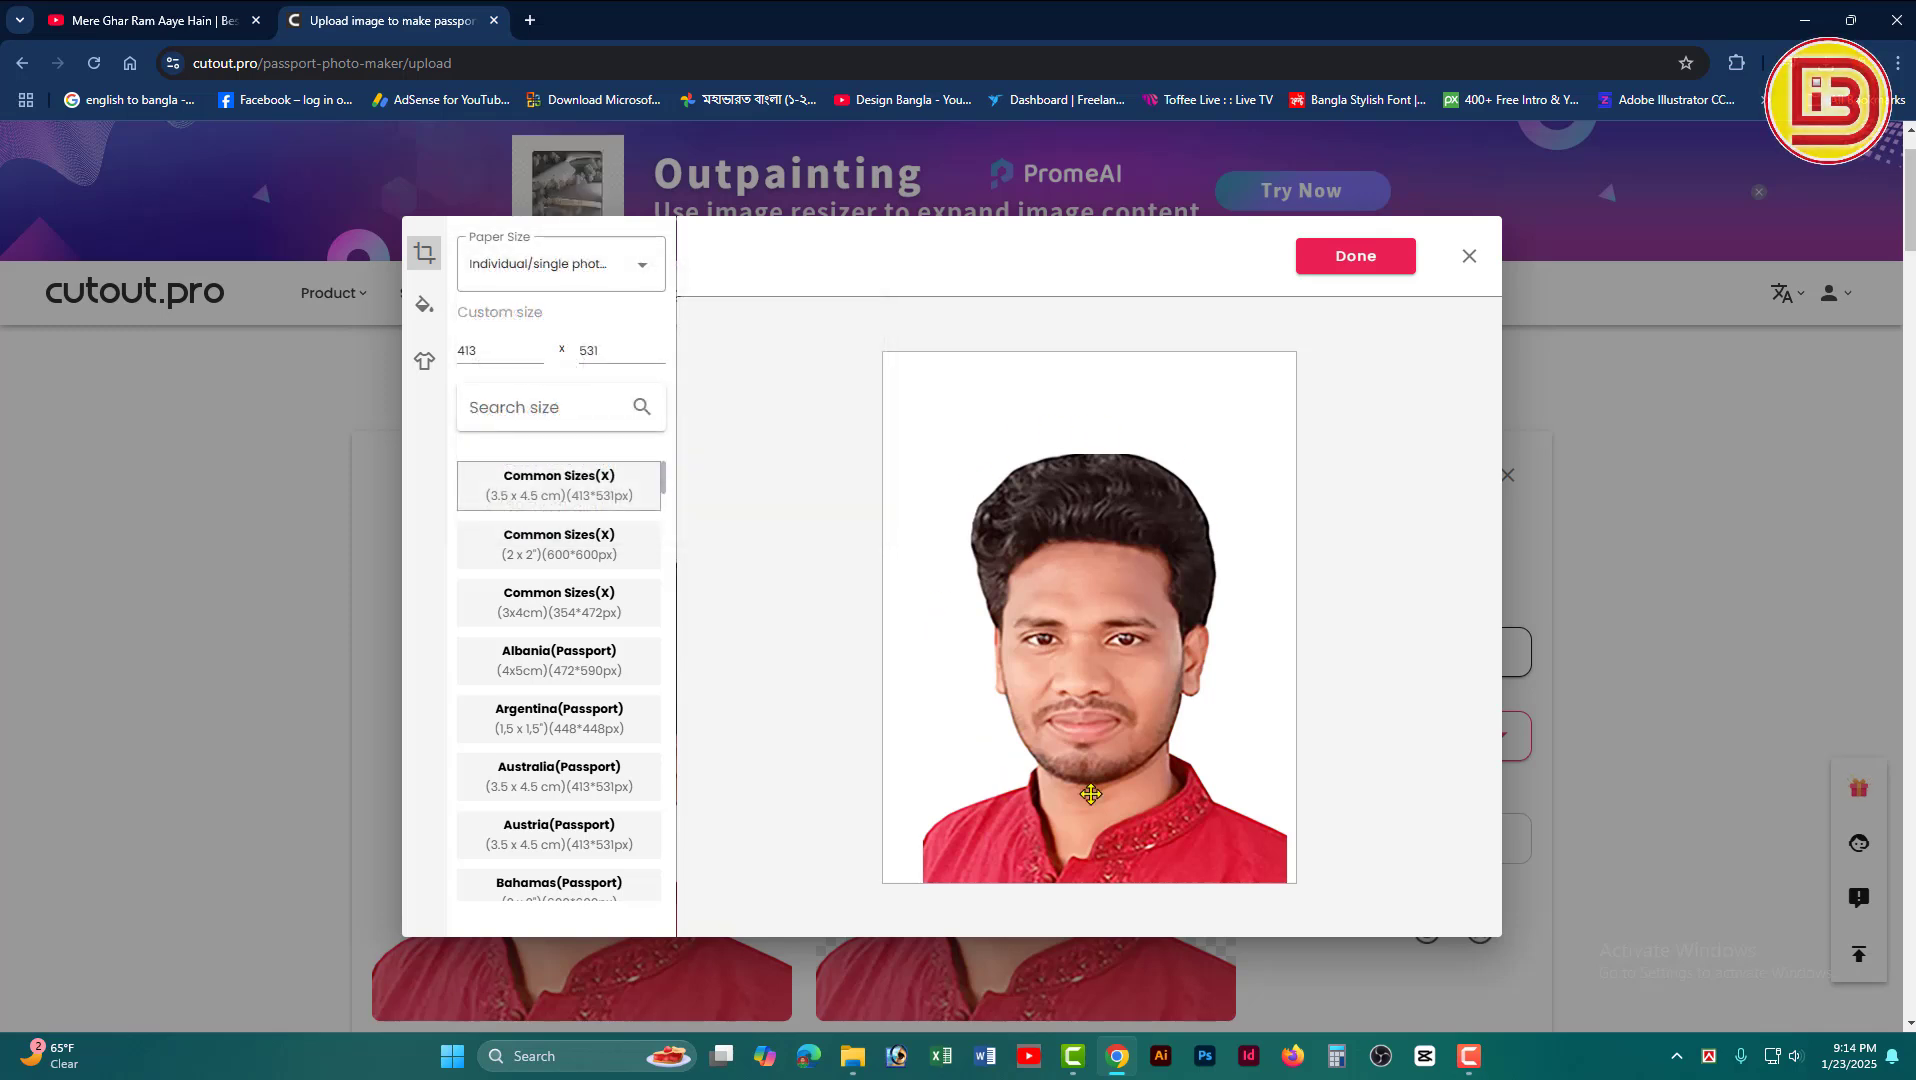
left_click(642, 270)
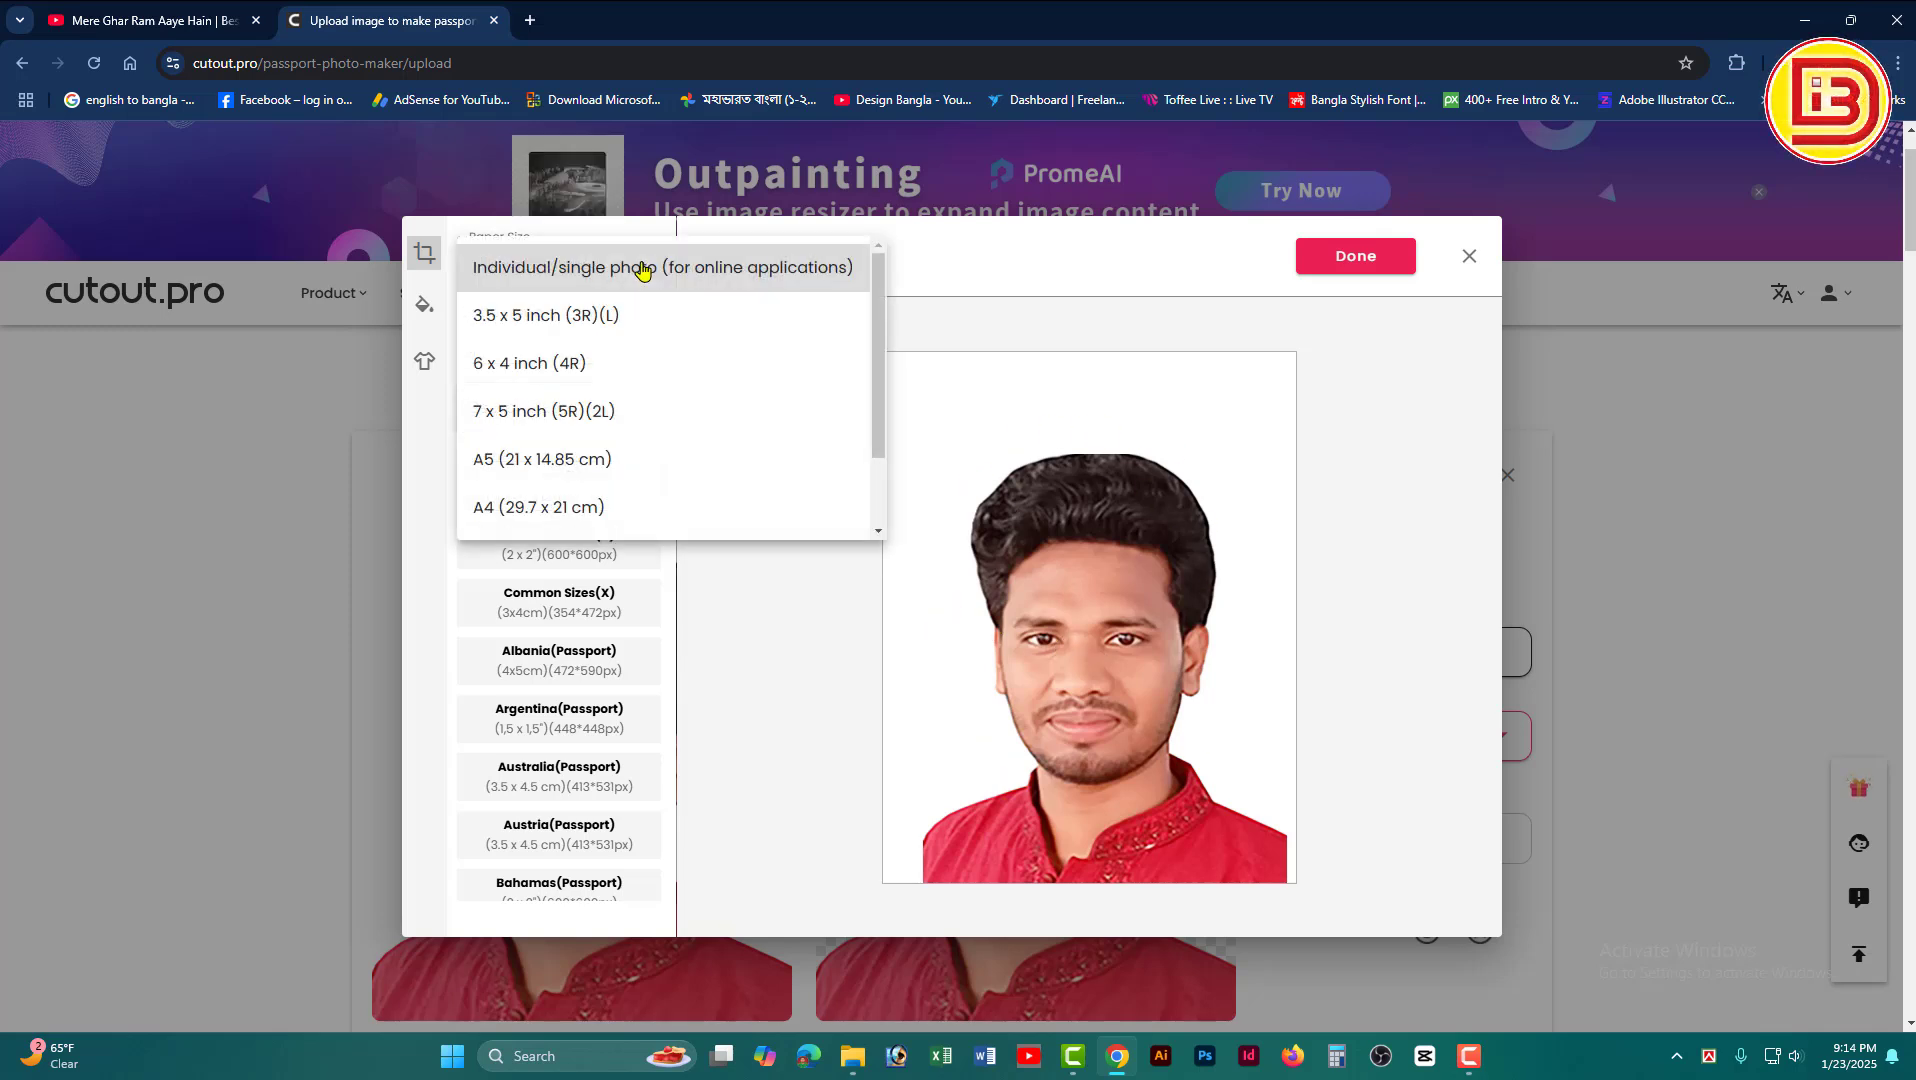
left_click(521, 516)
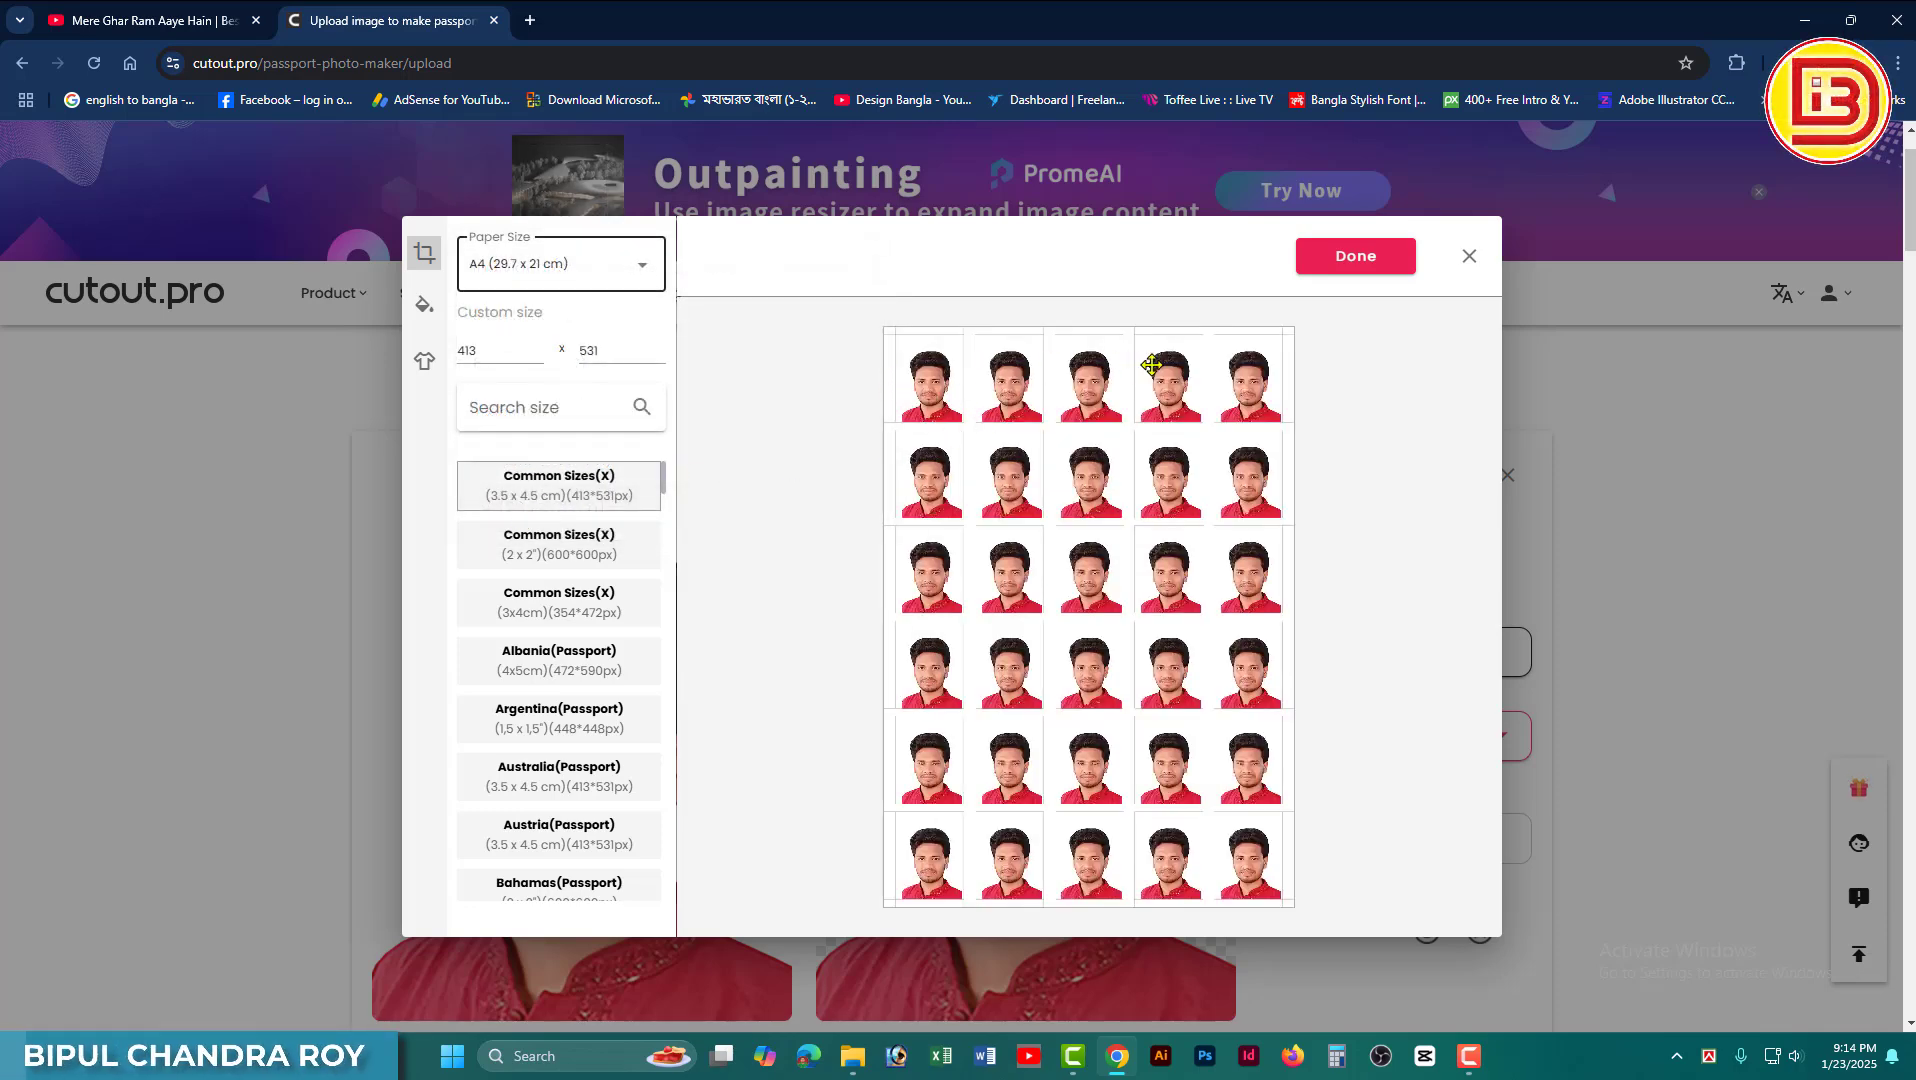
Step: Try several classical and stylish background colours on the passport photos, including medium blue, sky blue, grey and pink
left_click(421, 308)
left_click(519, 276)
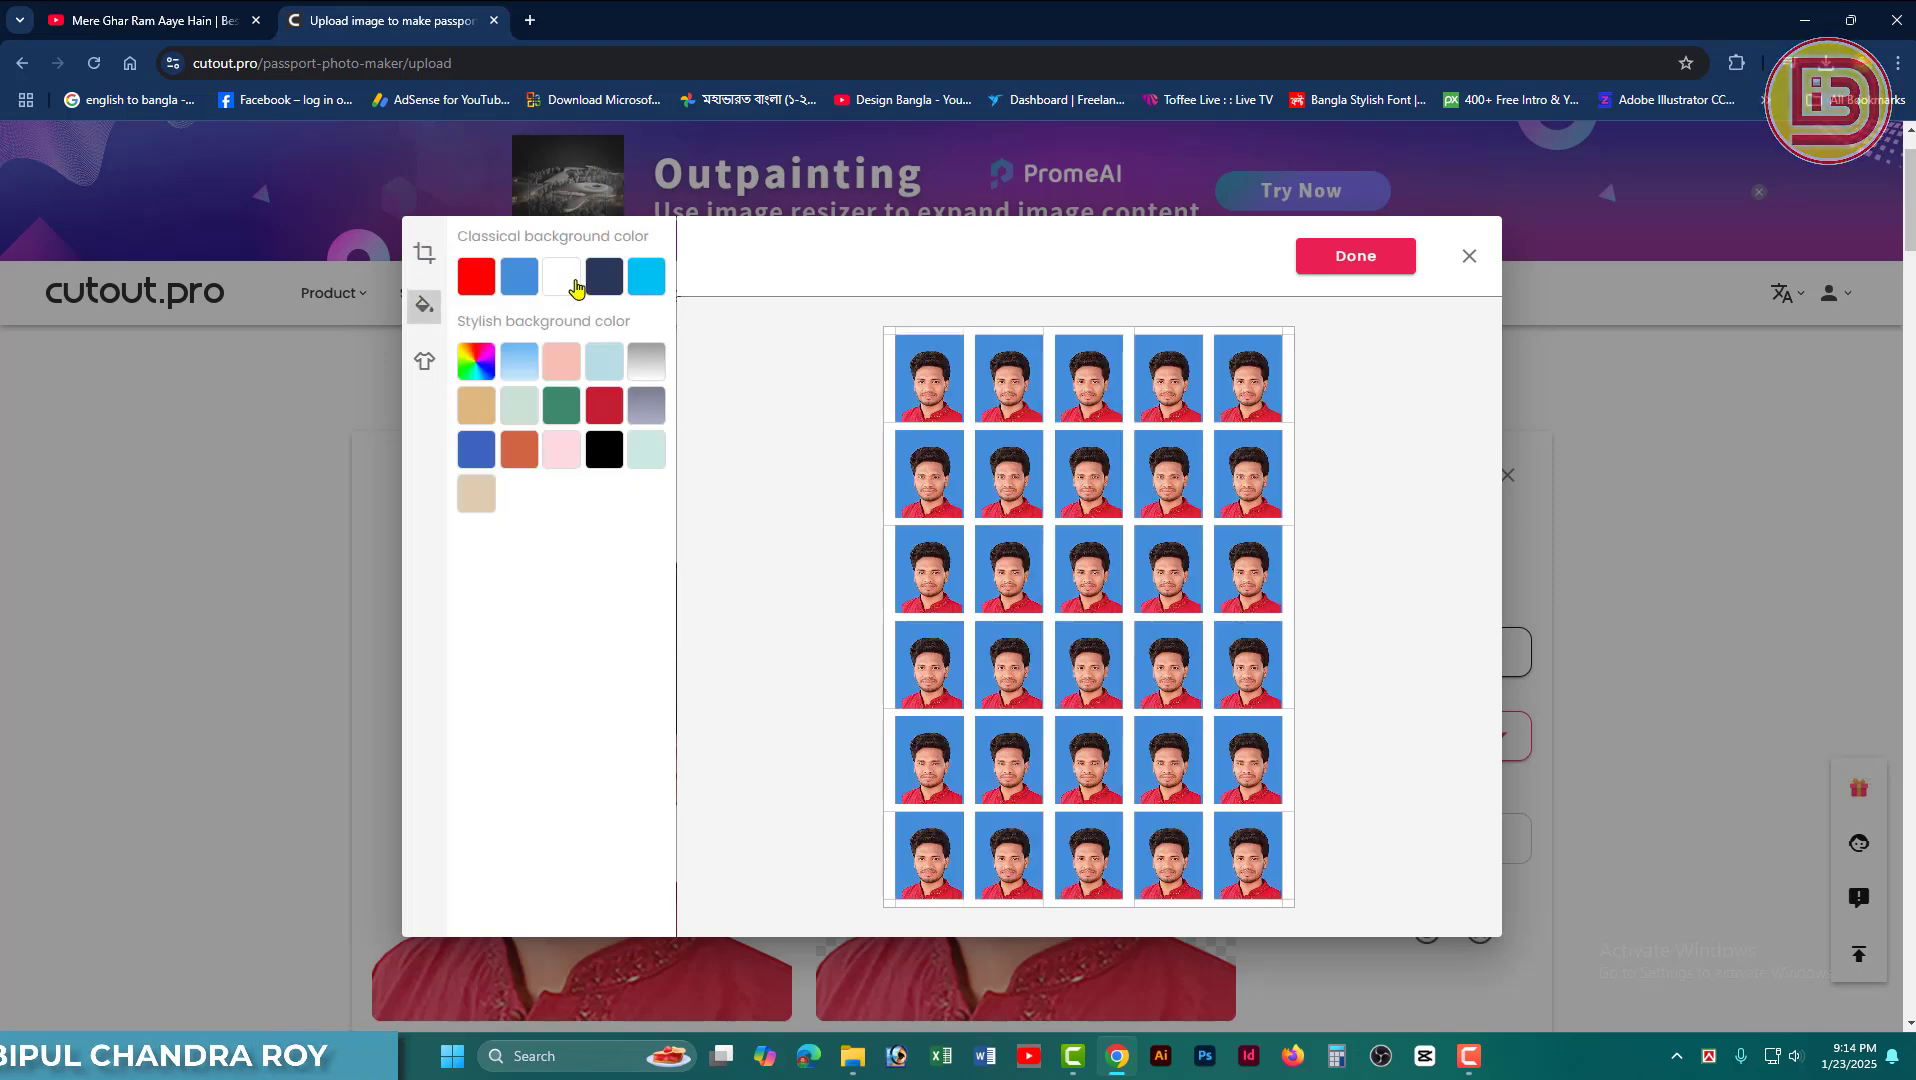
left_click(561, 276)
left_click(603, 287)
left_click(652, 285)
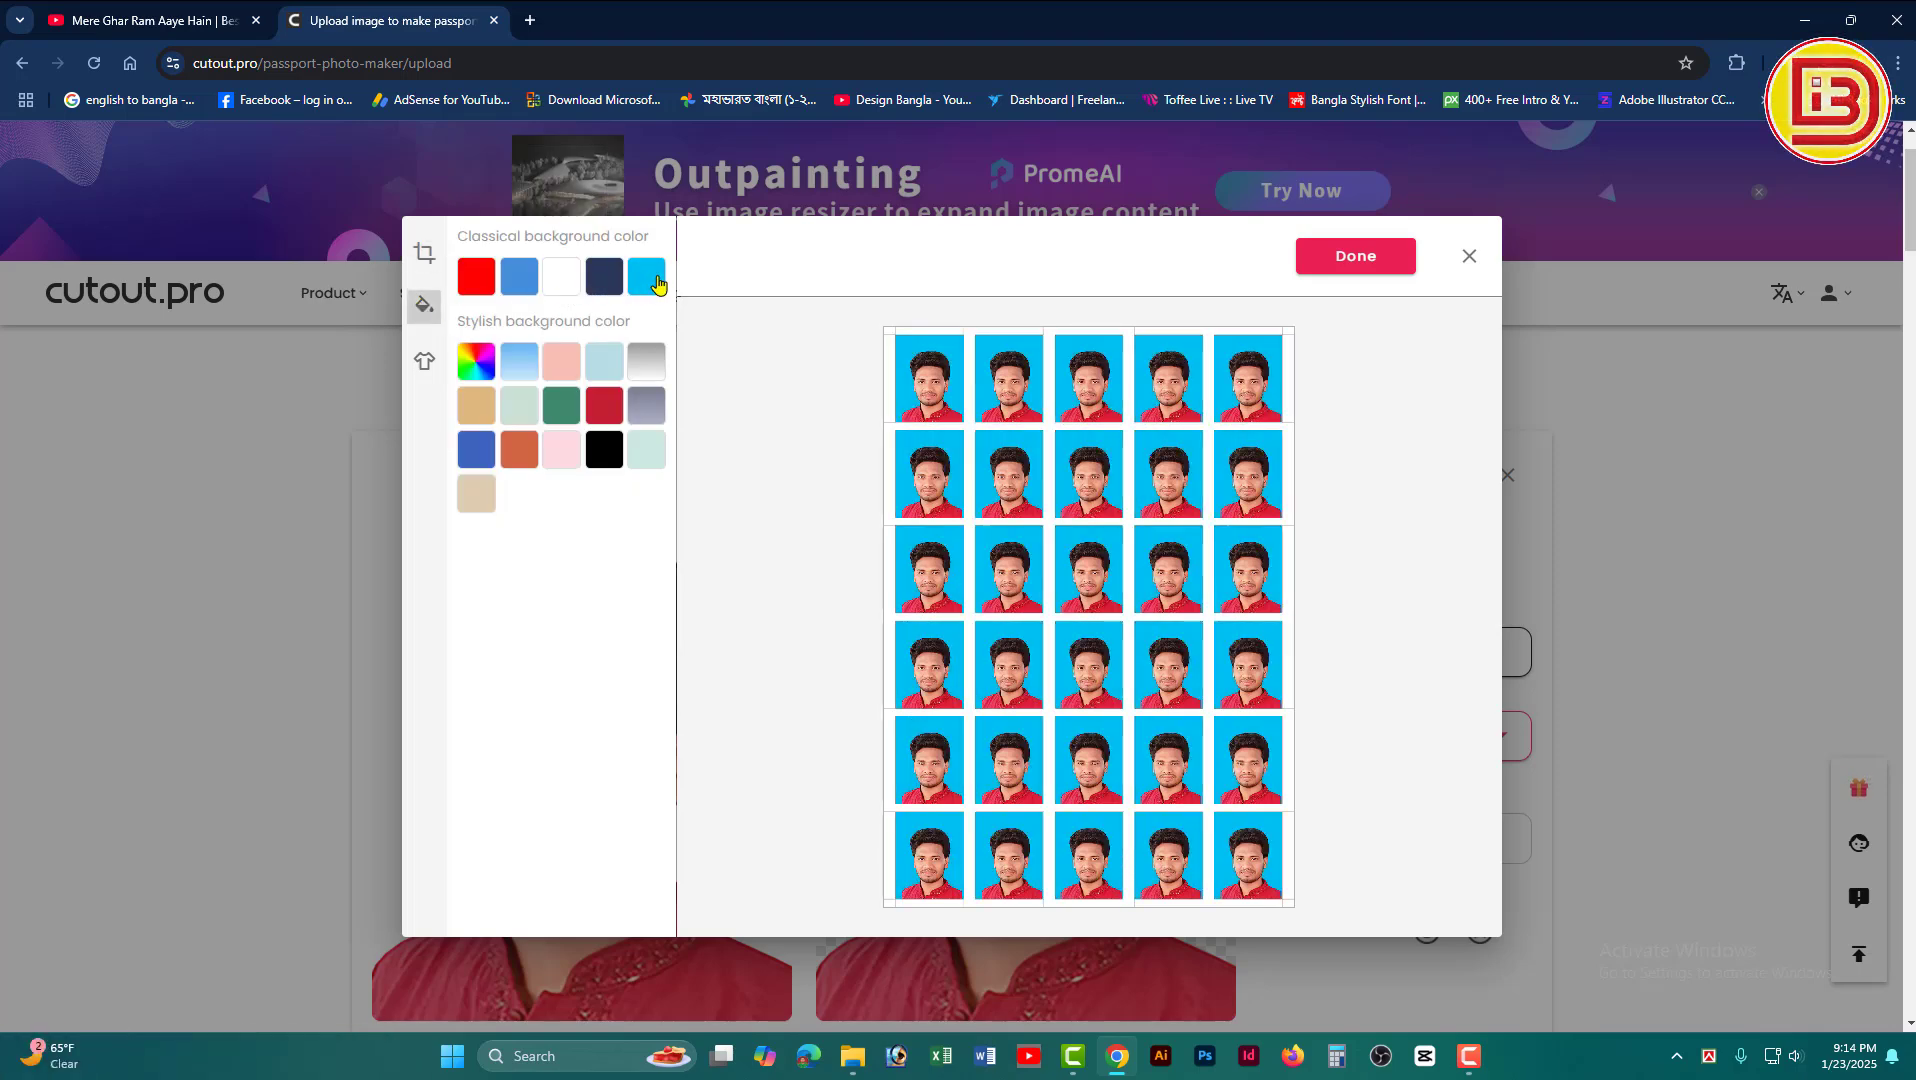
left_click(655, 360)
left_click(646, 405)
left_click(604, 449)
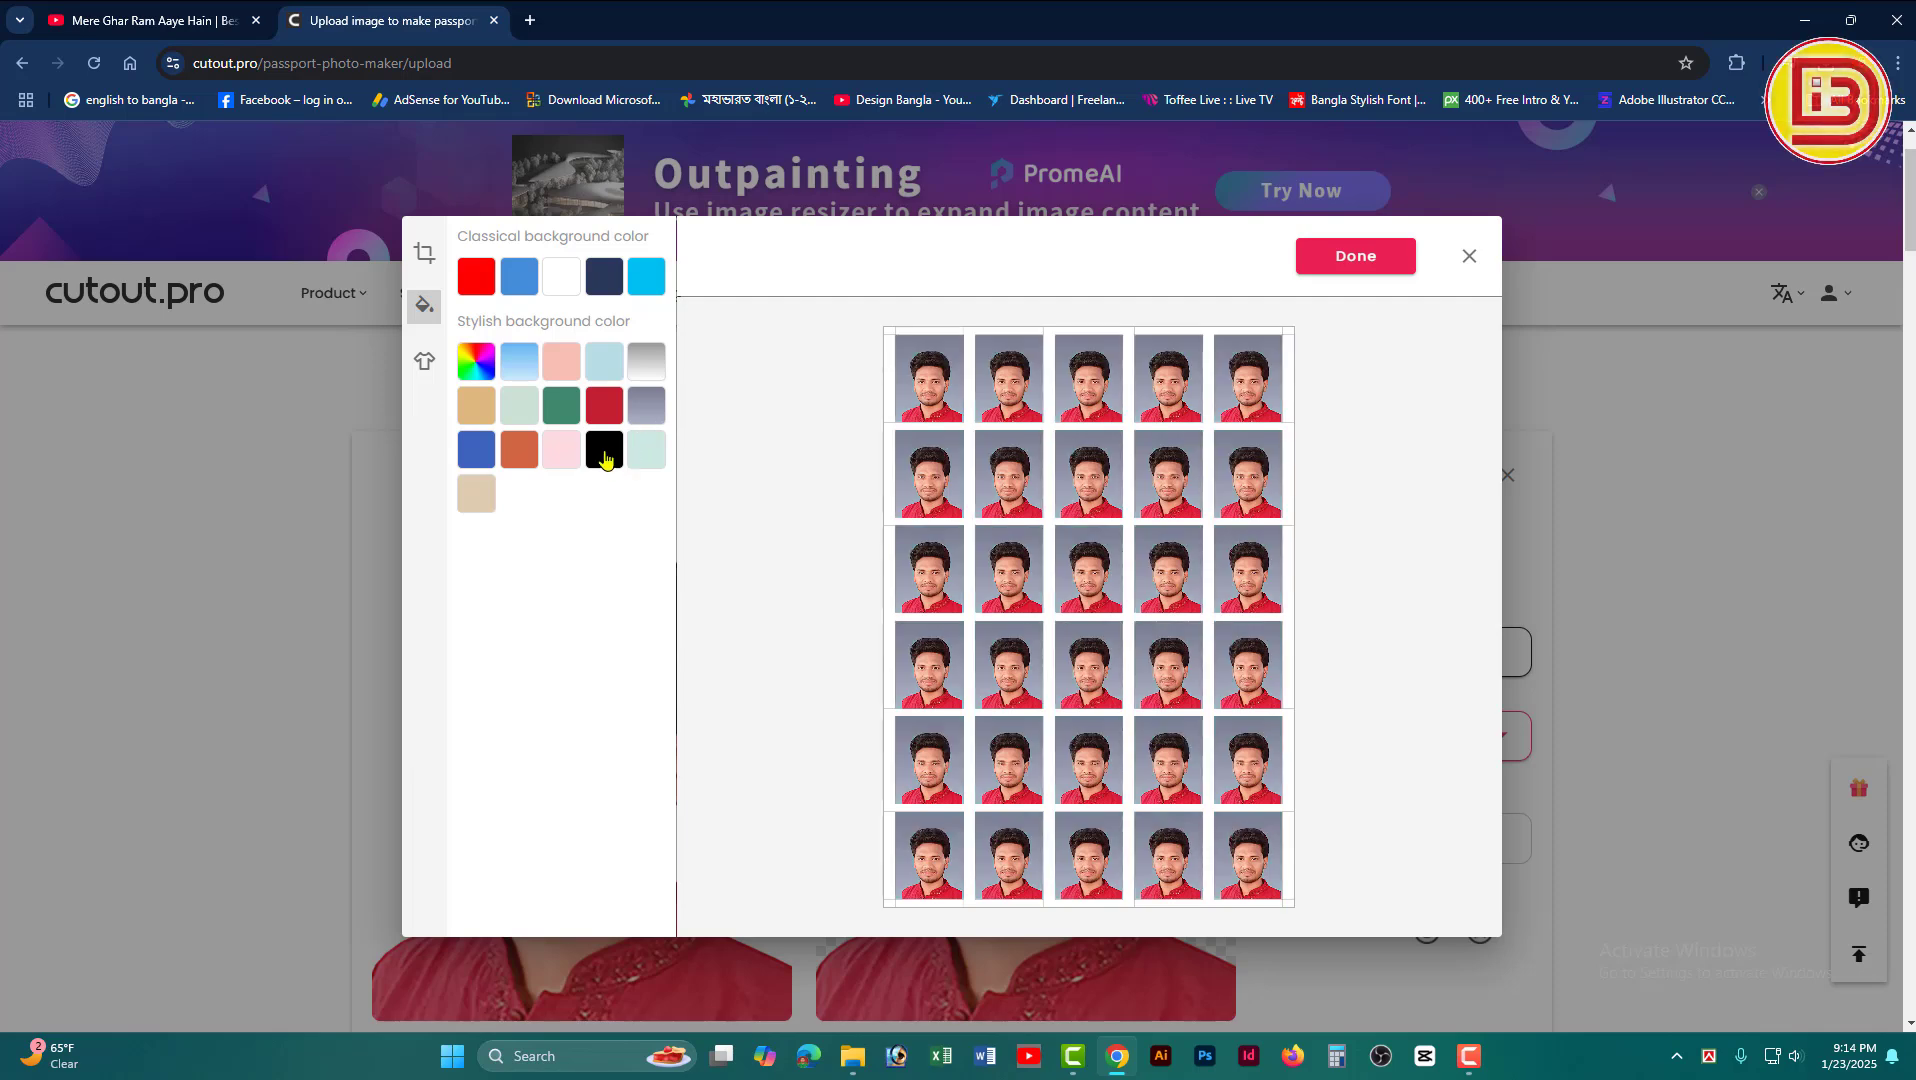
left_click(563, 452)
Step: Try several custom palette colours and set the photo background to the classical medium blue
left_click(476, 361)
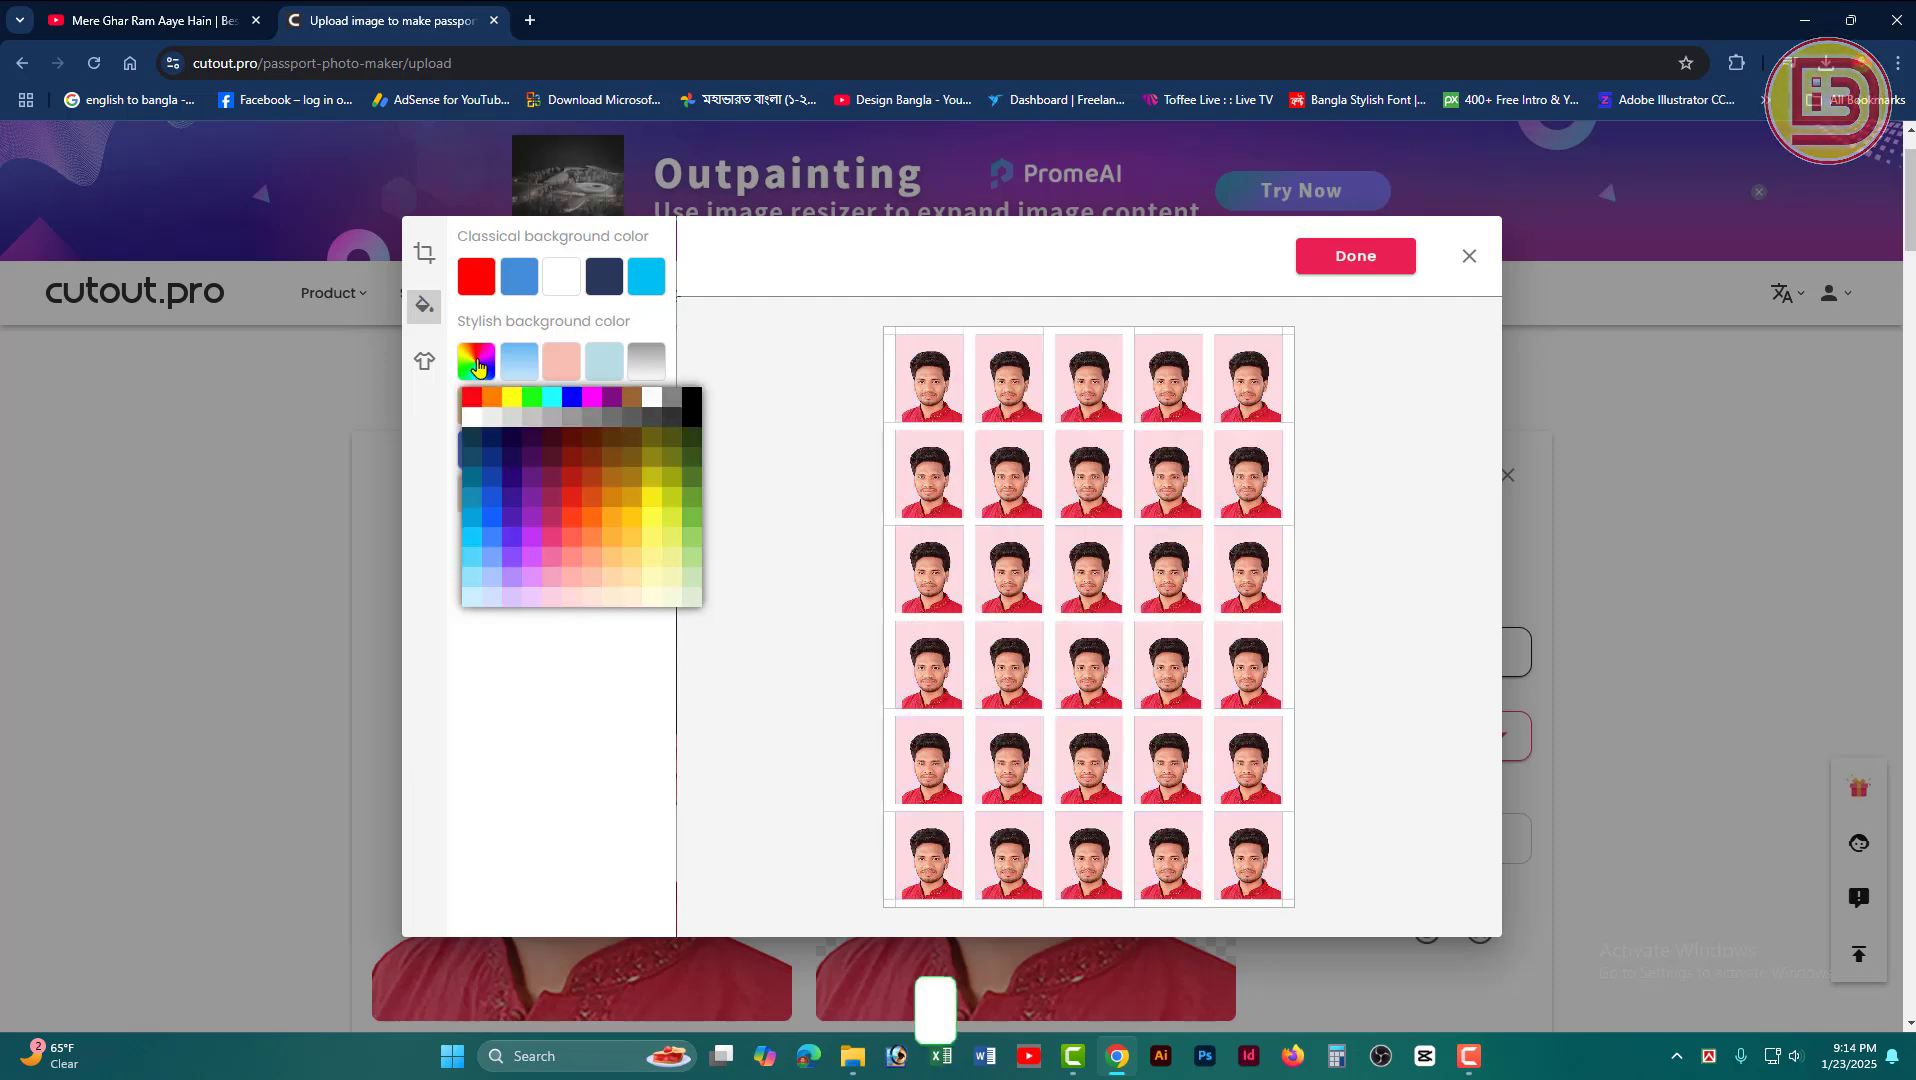
left_click(612, 522)
left_click(632, 490)
left_click(553, 468)
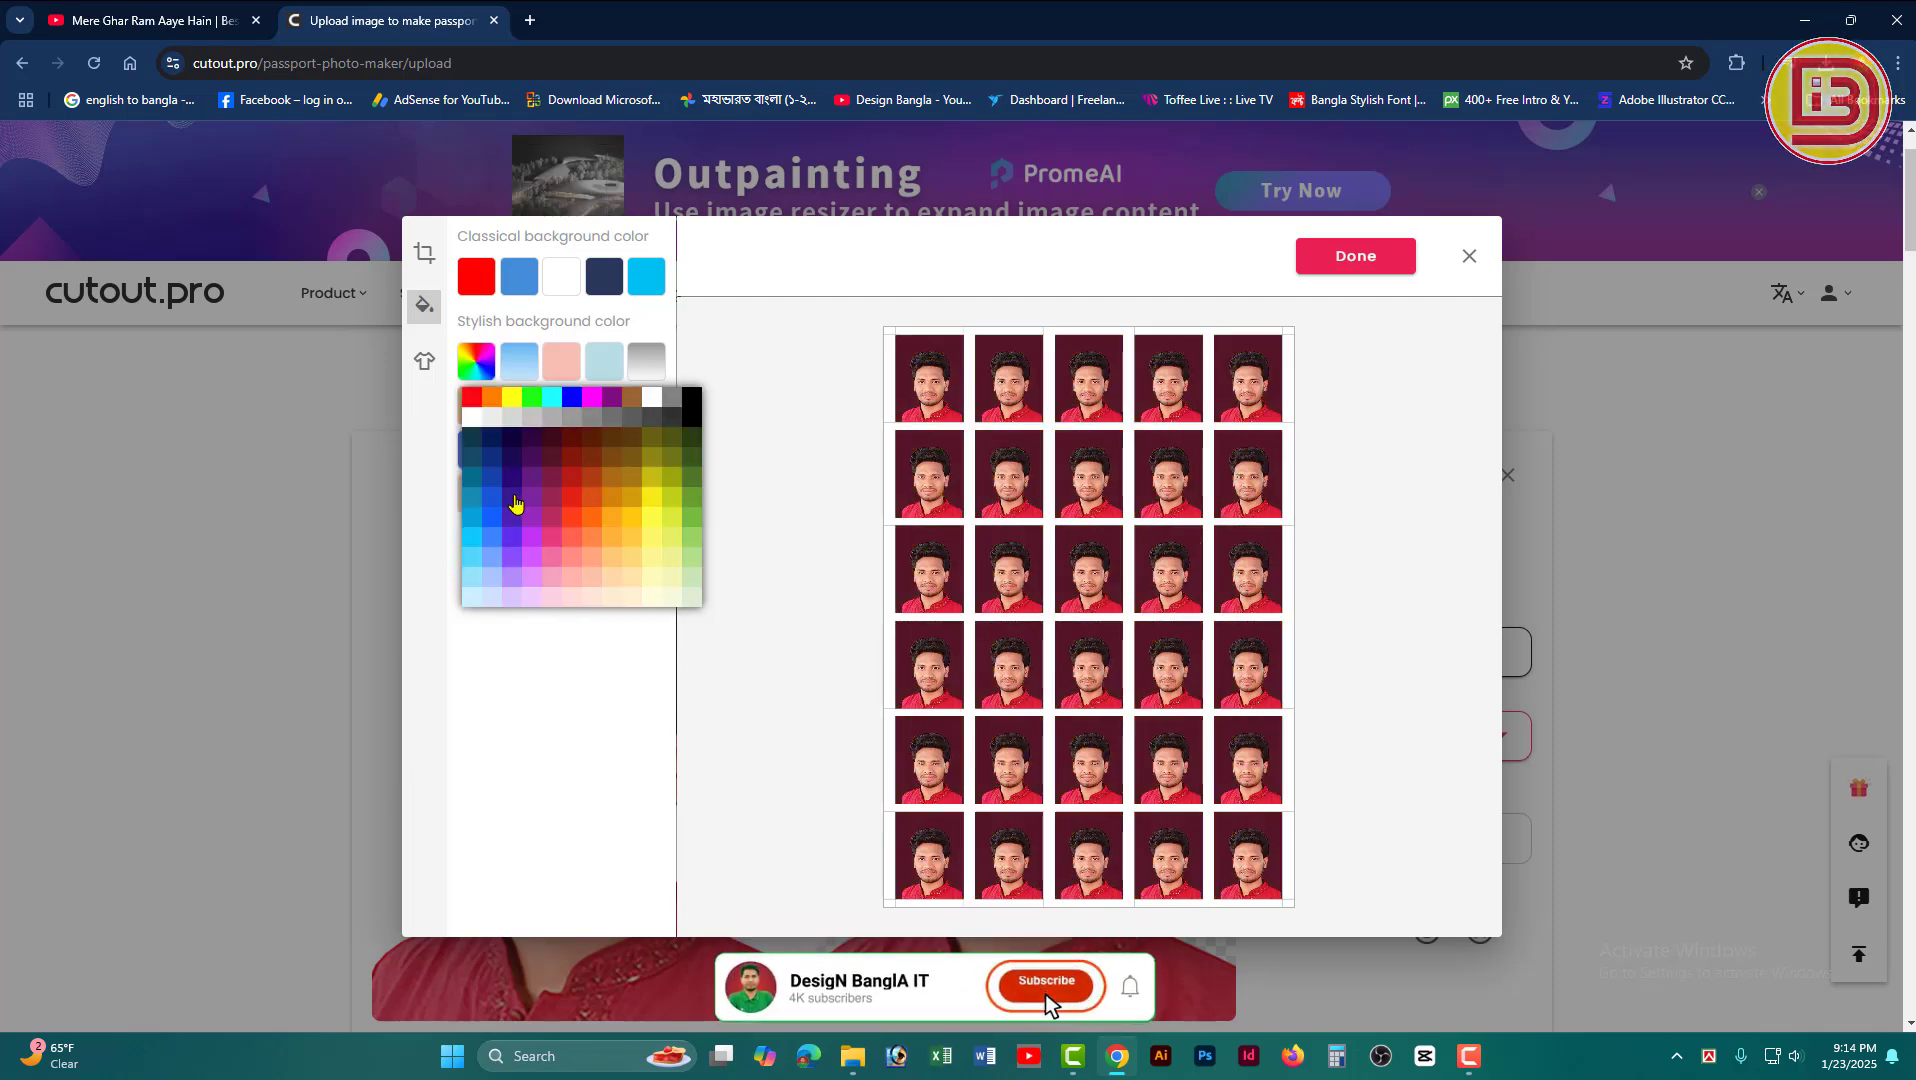
left_click(515, 503)
left_click(527, 280)
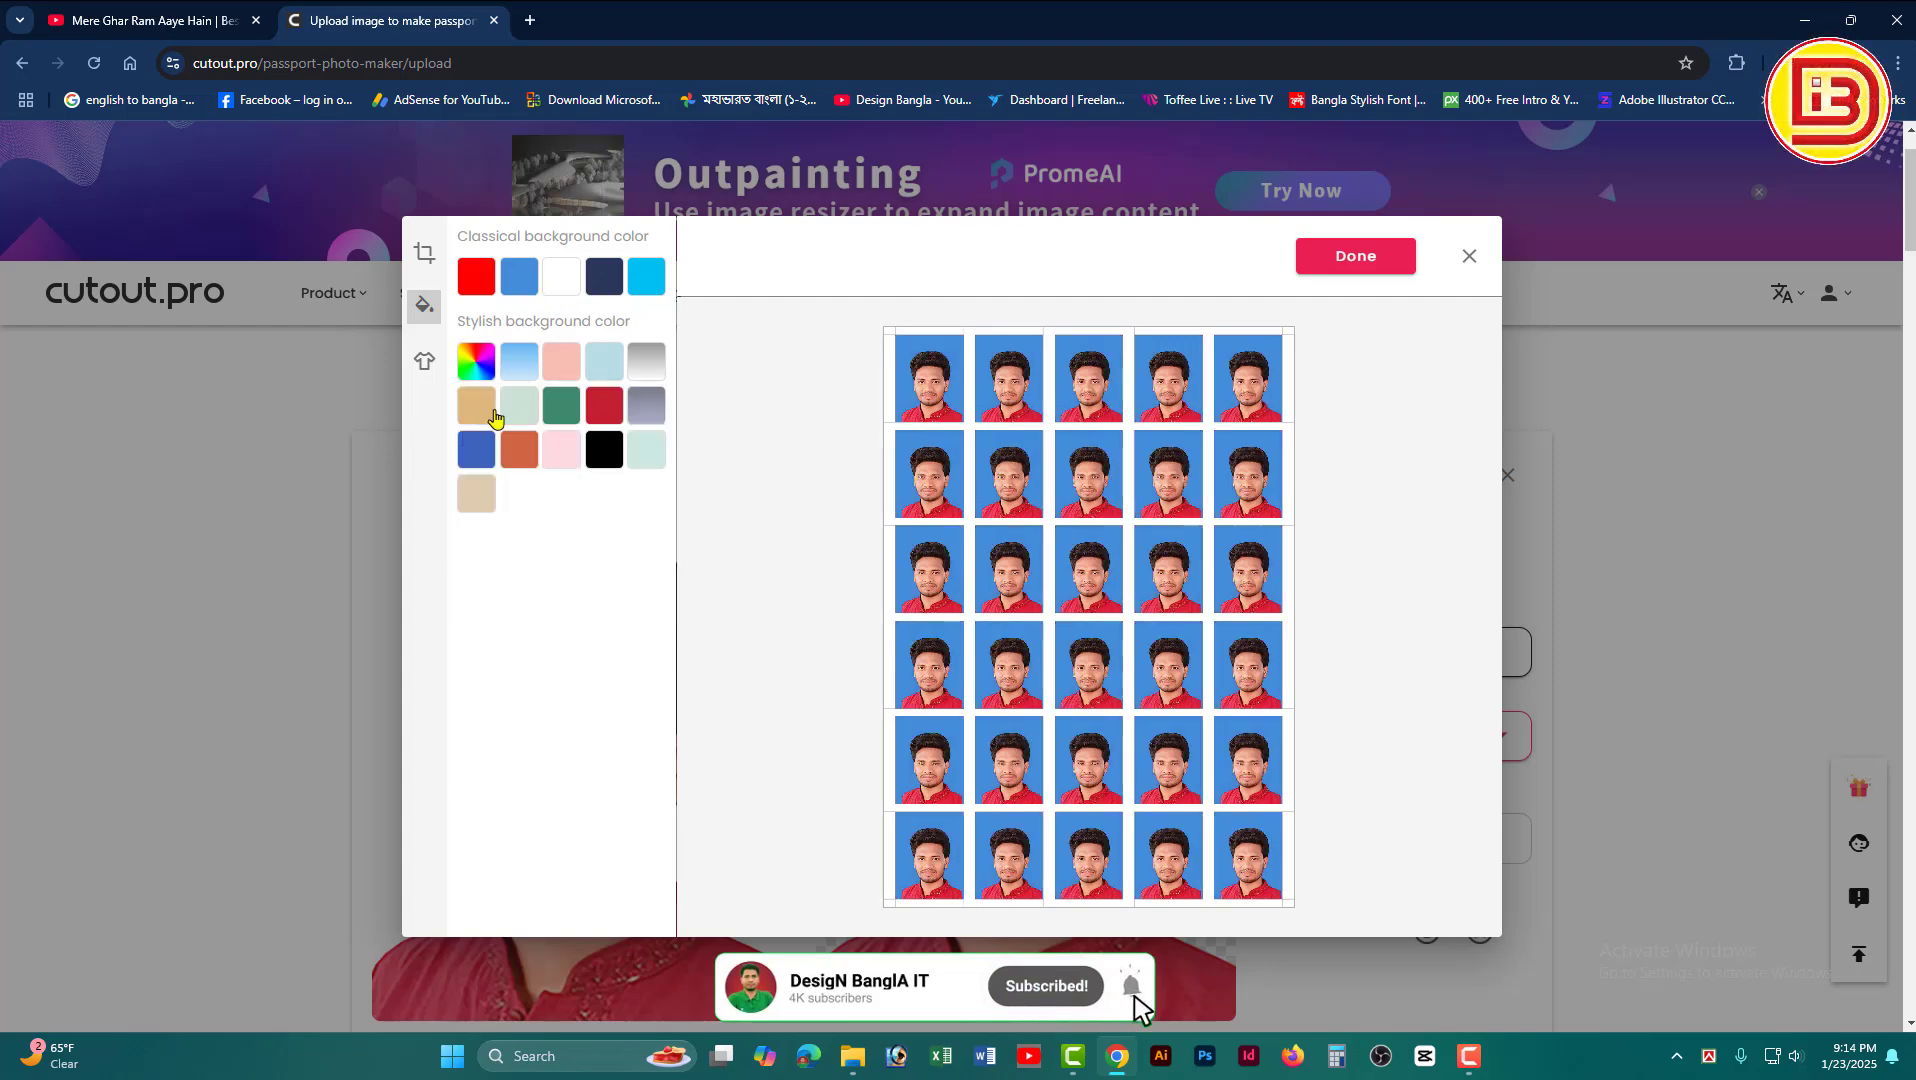
Step: Change the portraits' outfit to the men's dark vest with light blue shirt and blue tie, and apply the edits
left_click(424, 361)
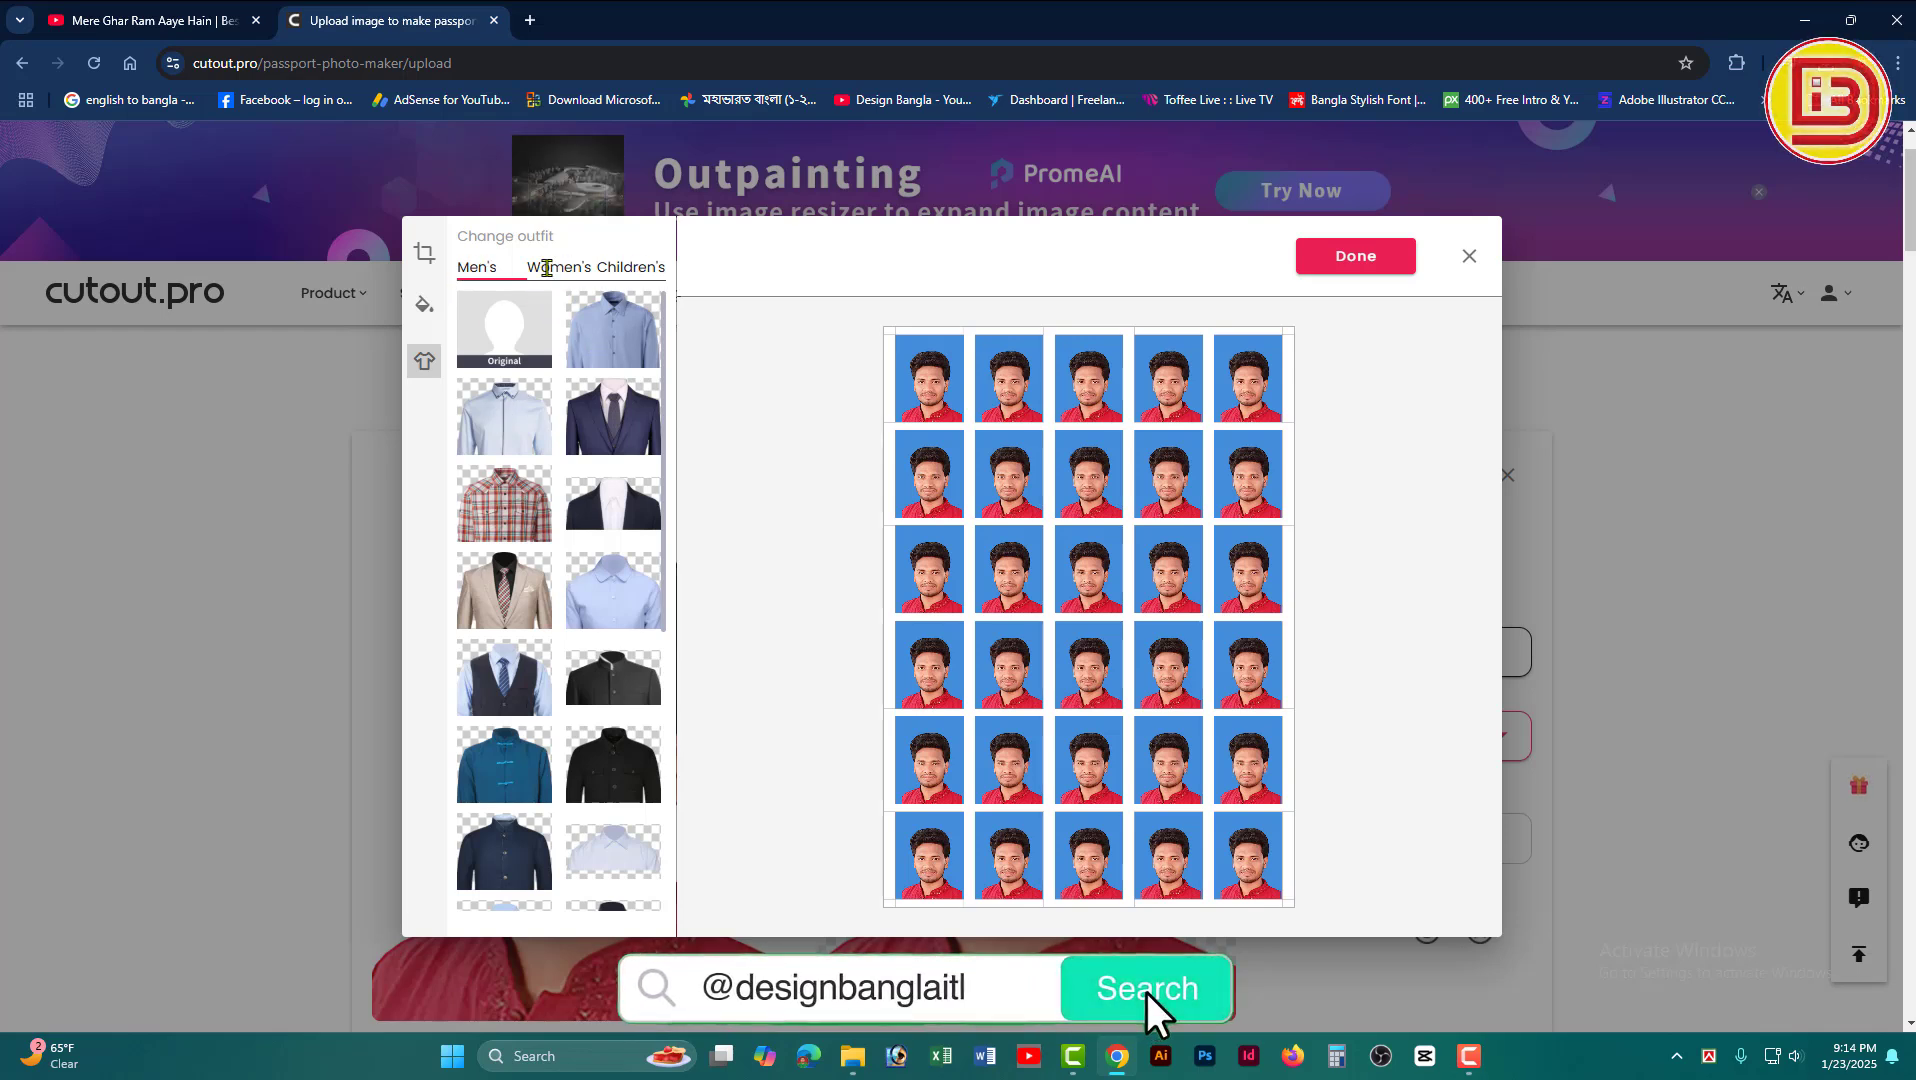
left_click(547, 267)
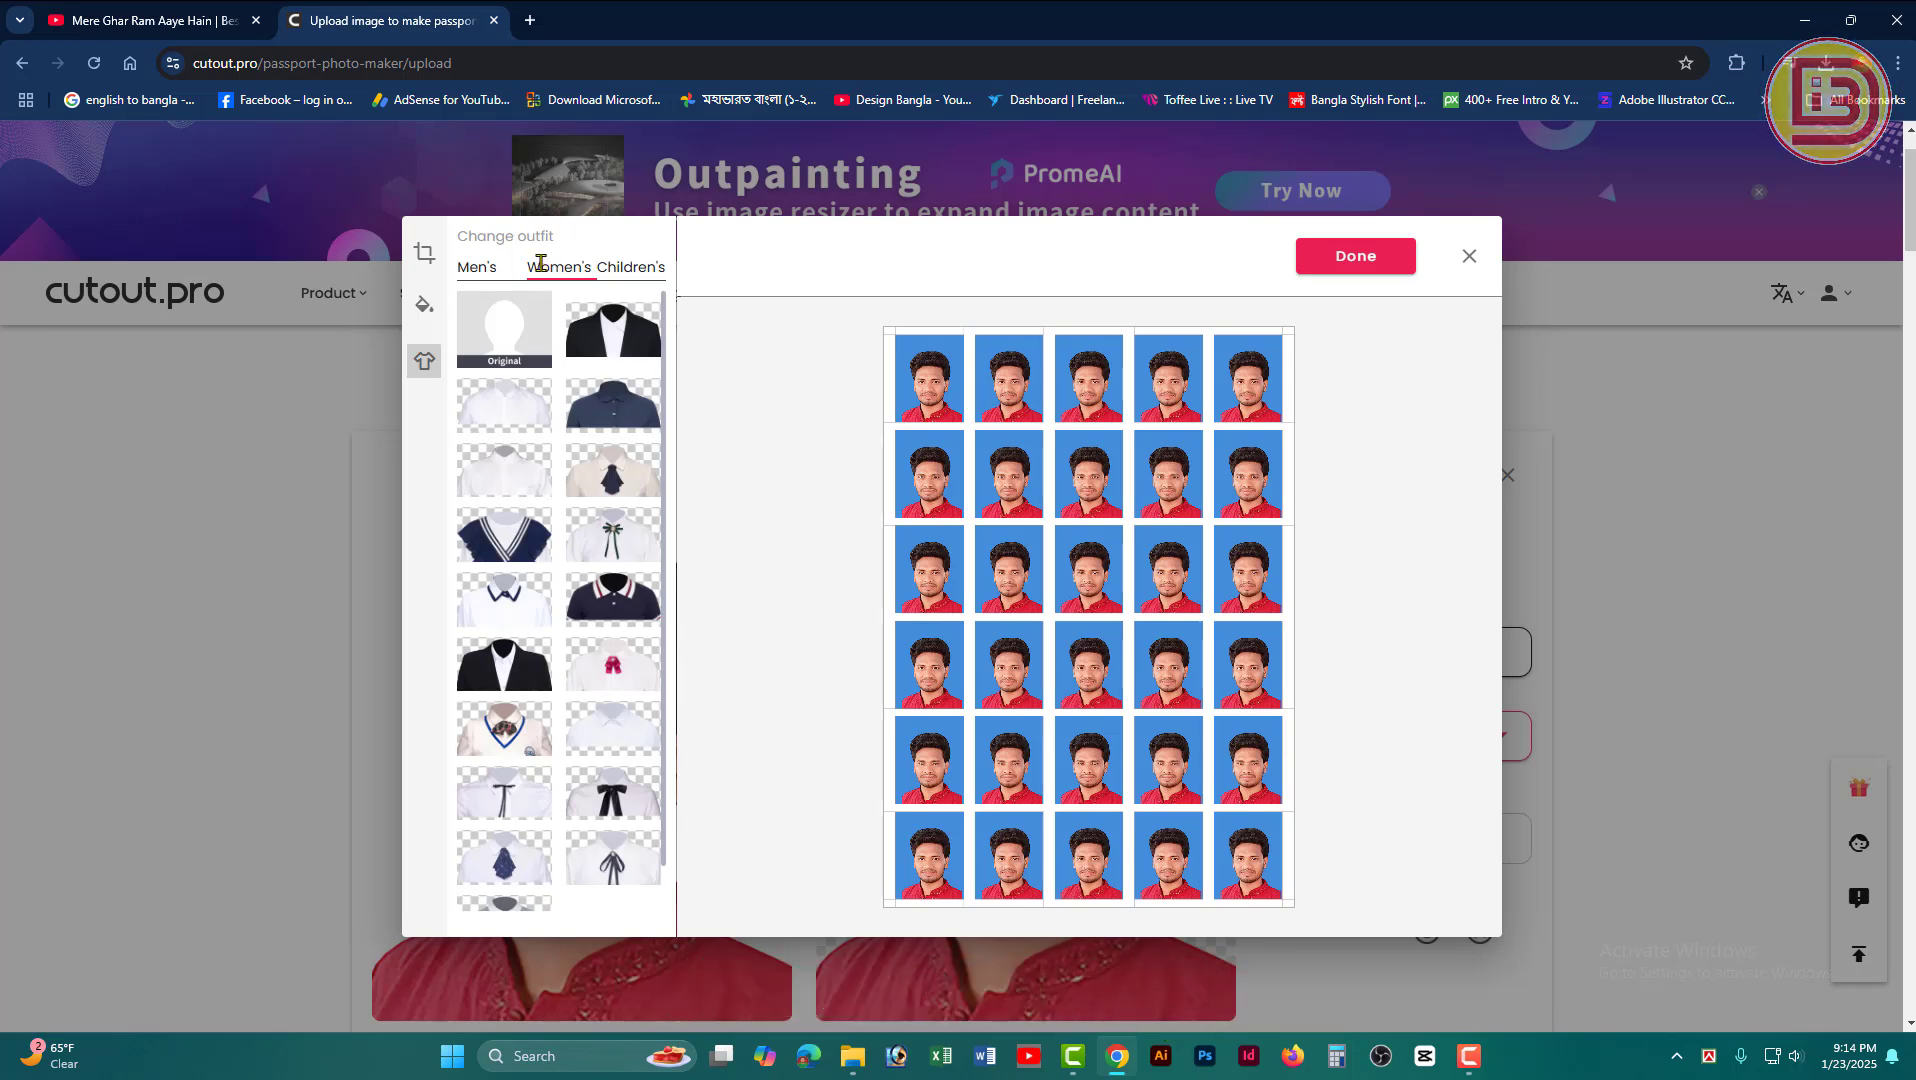
left_click(619, 267)
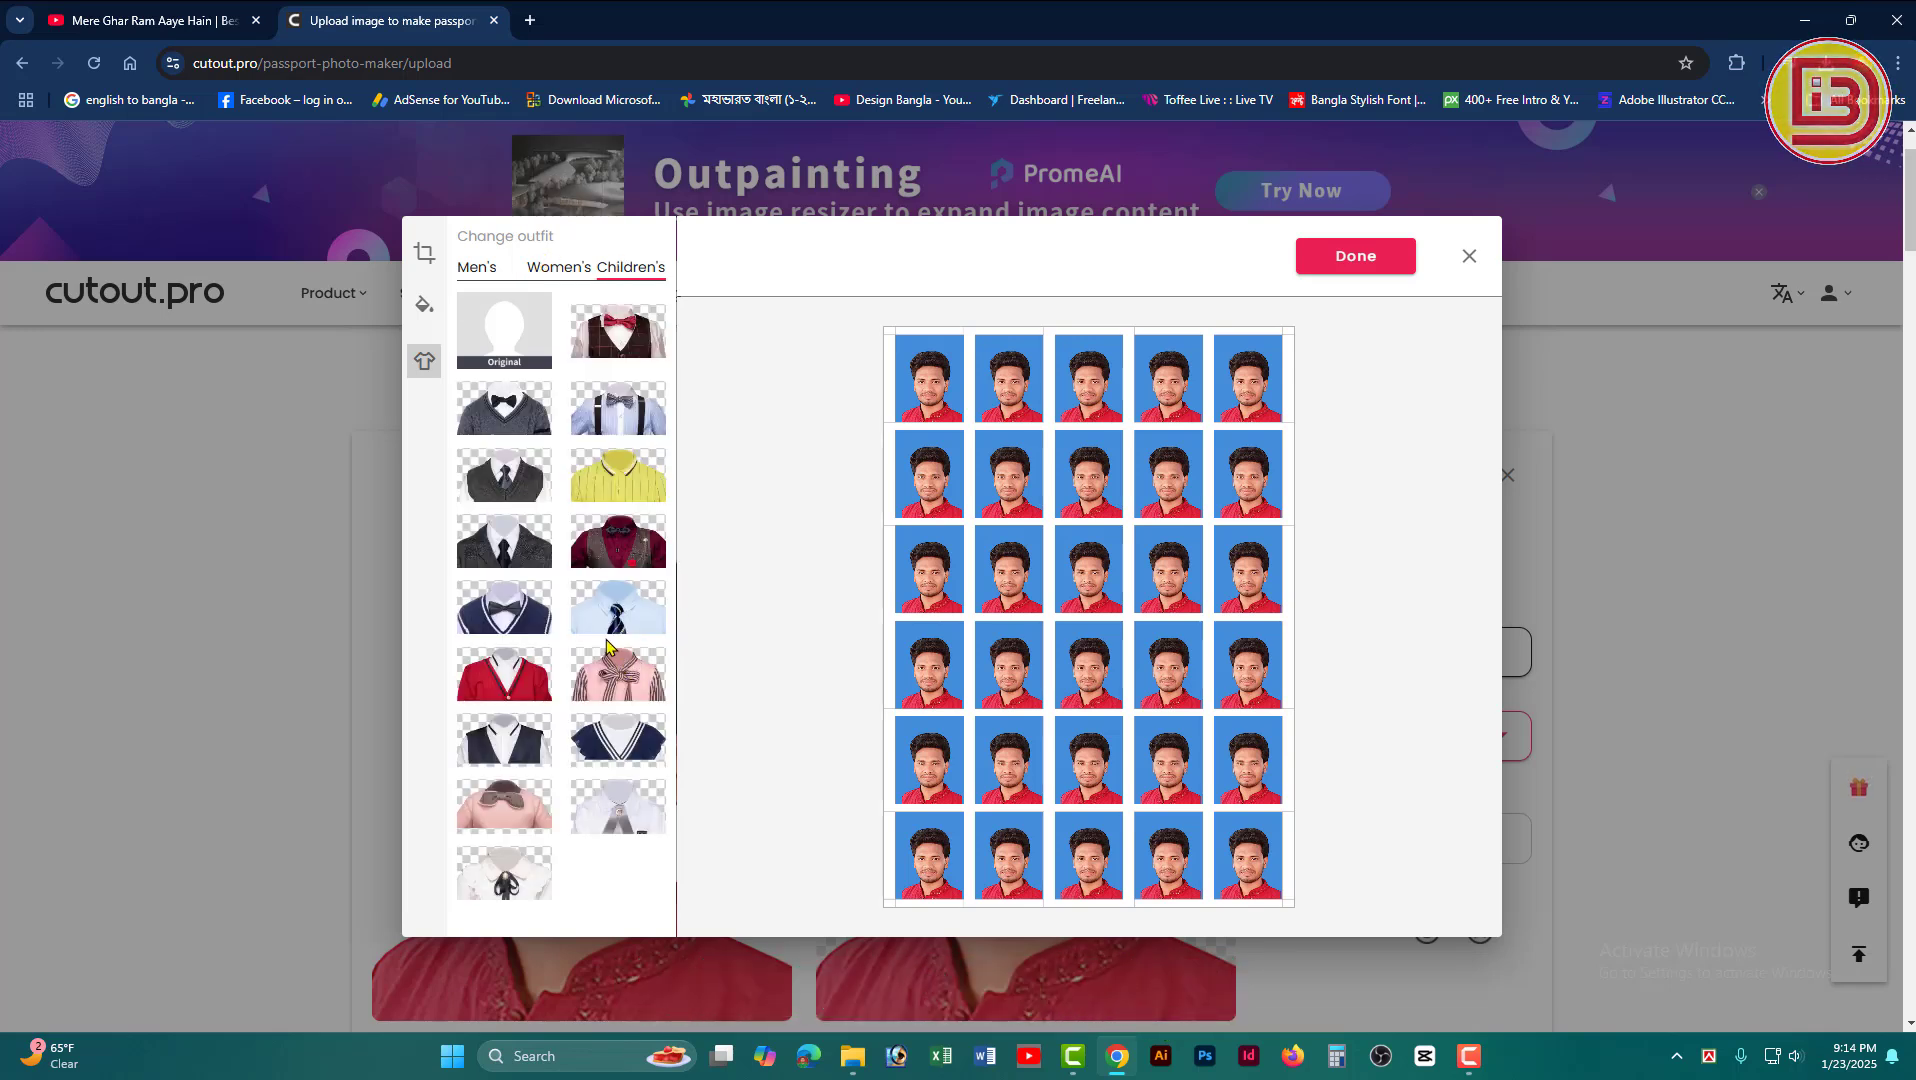
left_click(480, 268)
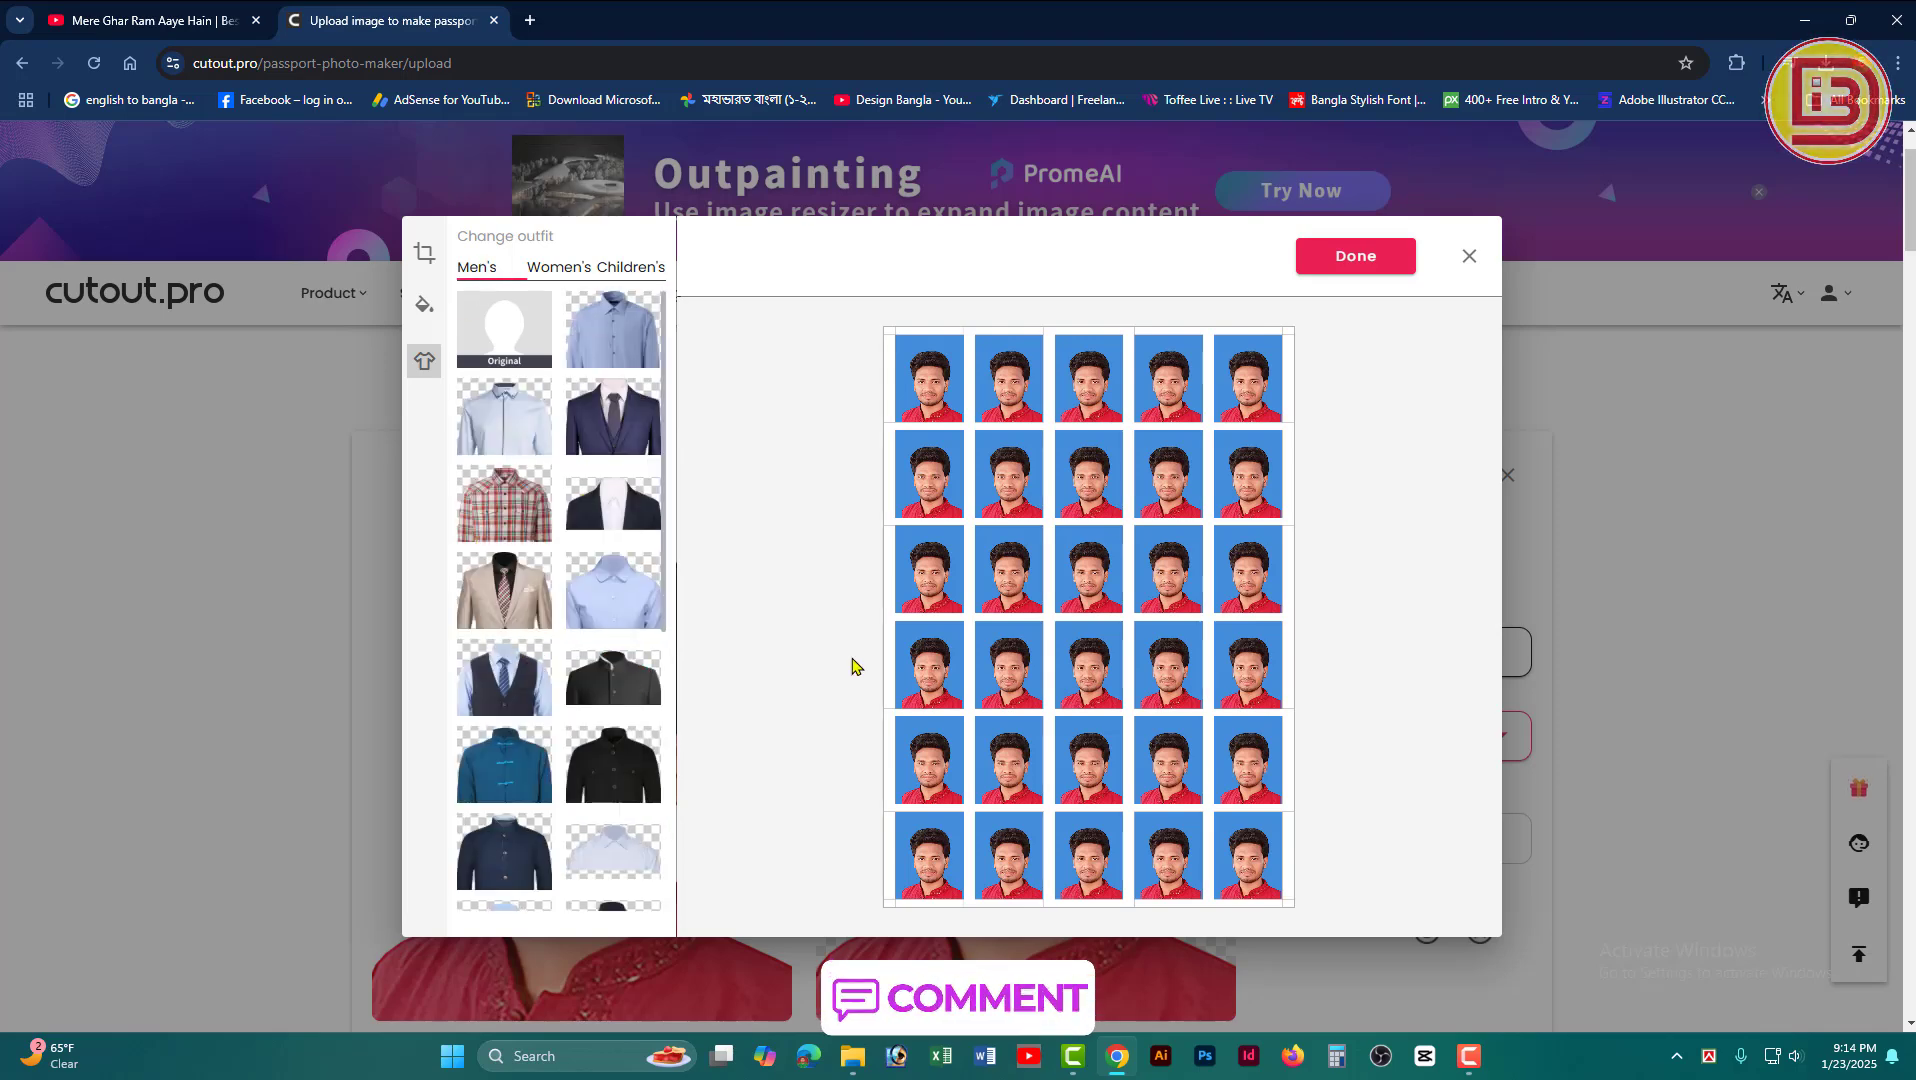
left_click(540, 690)
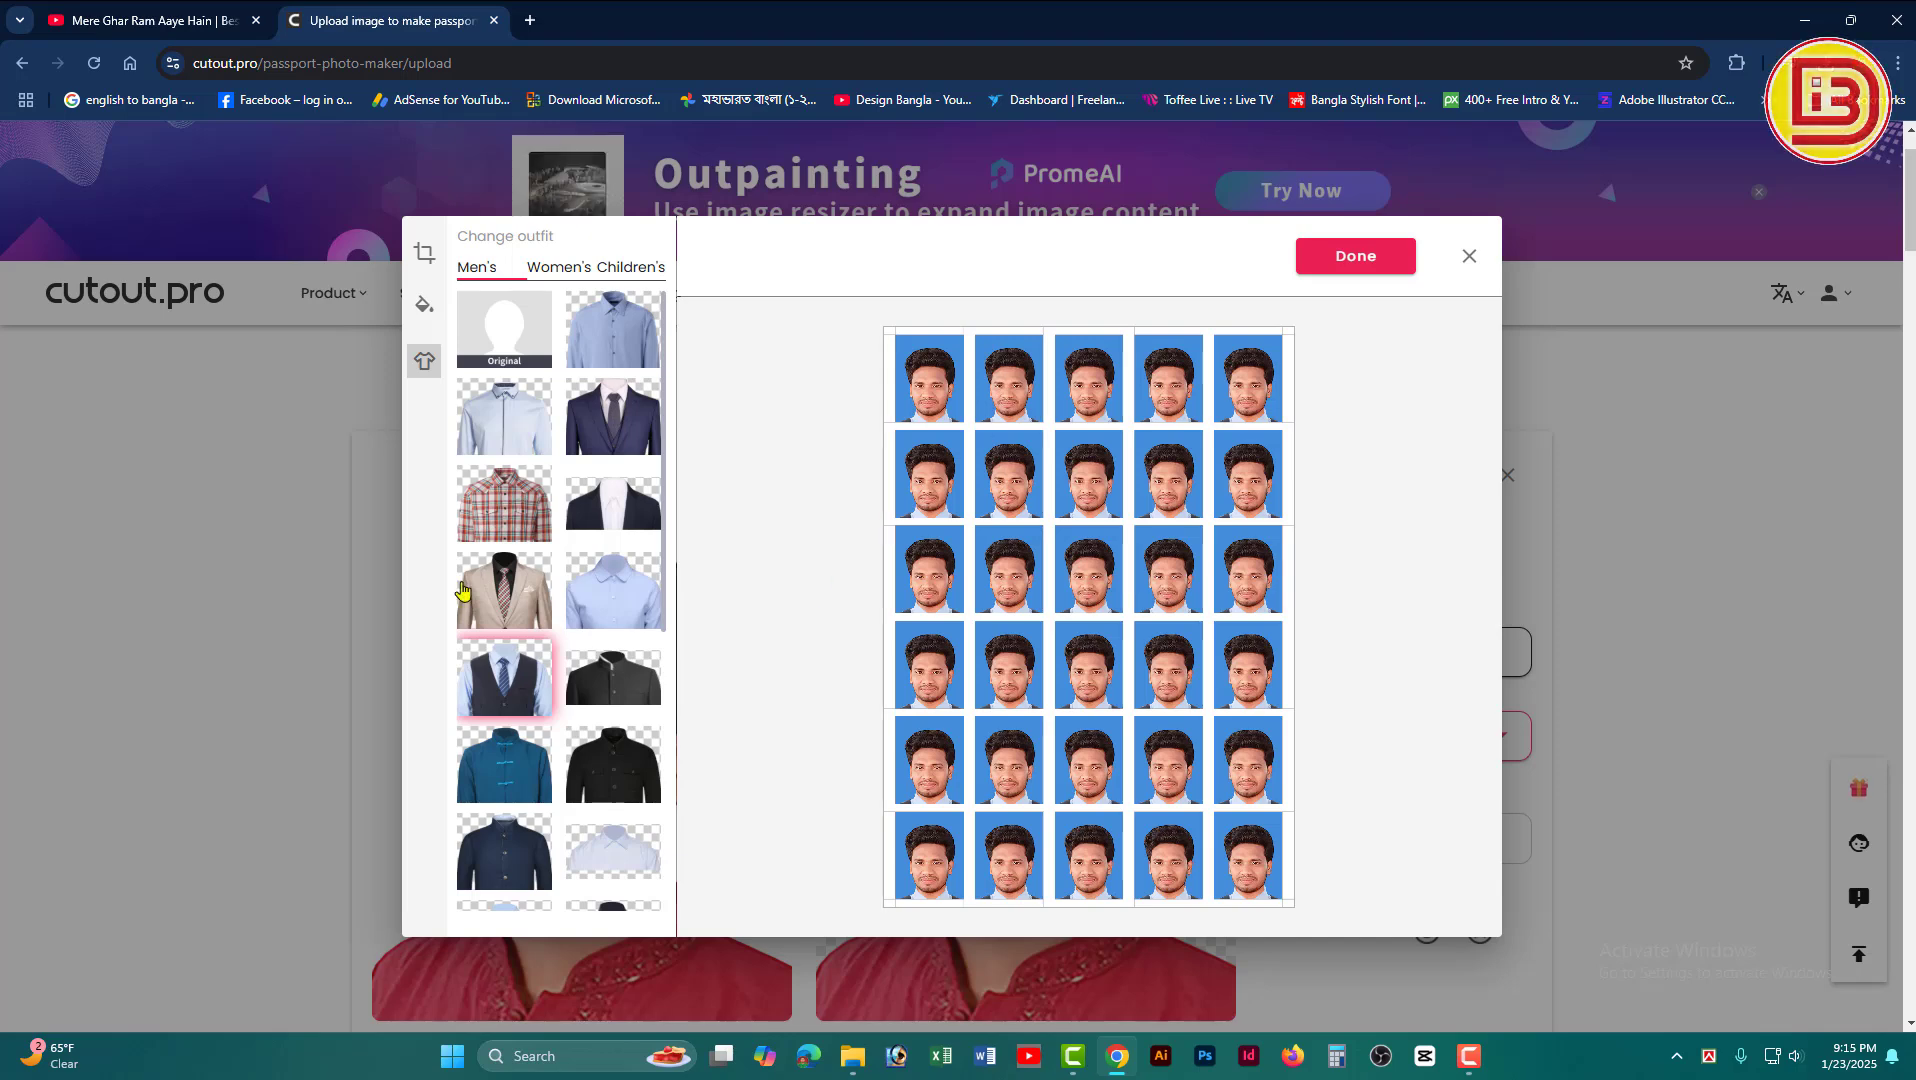
left_click(1353, 258)
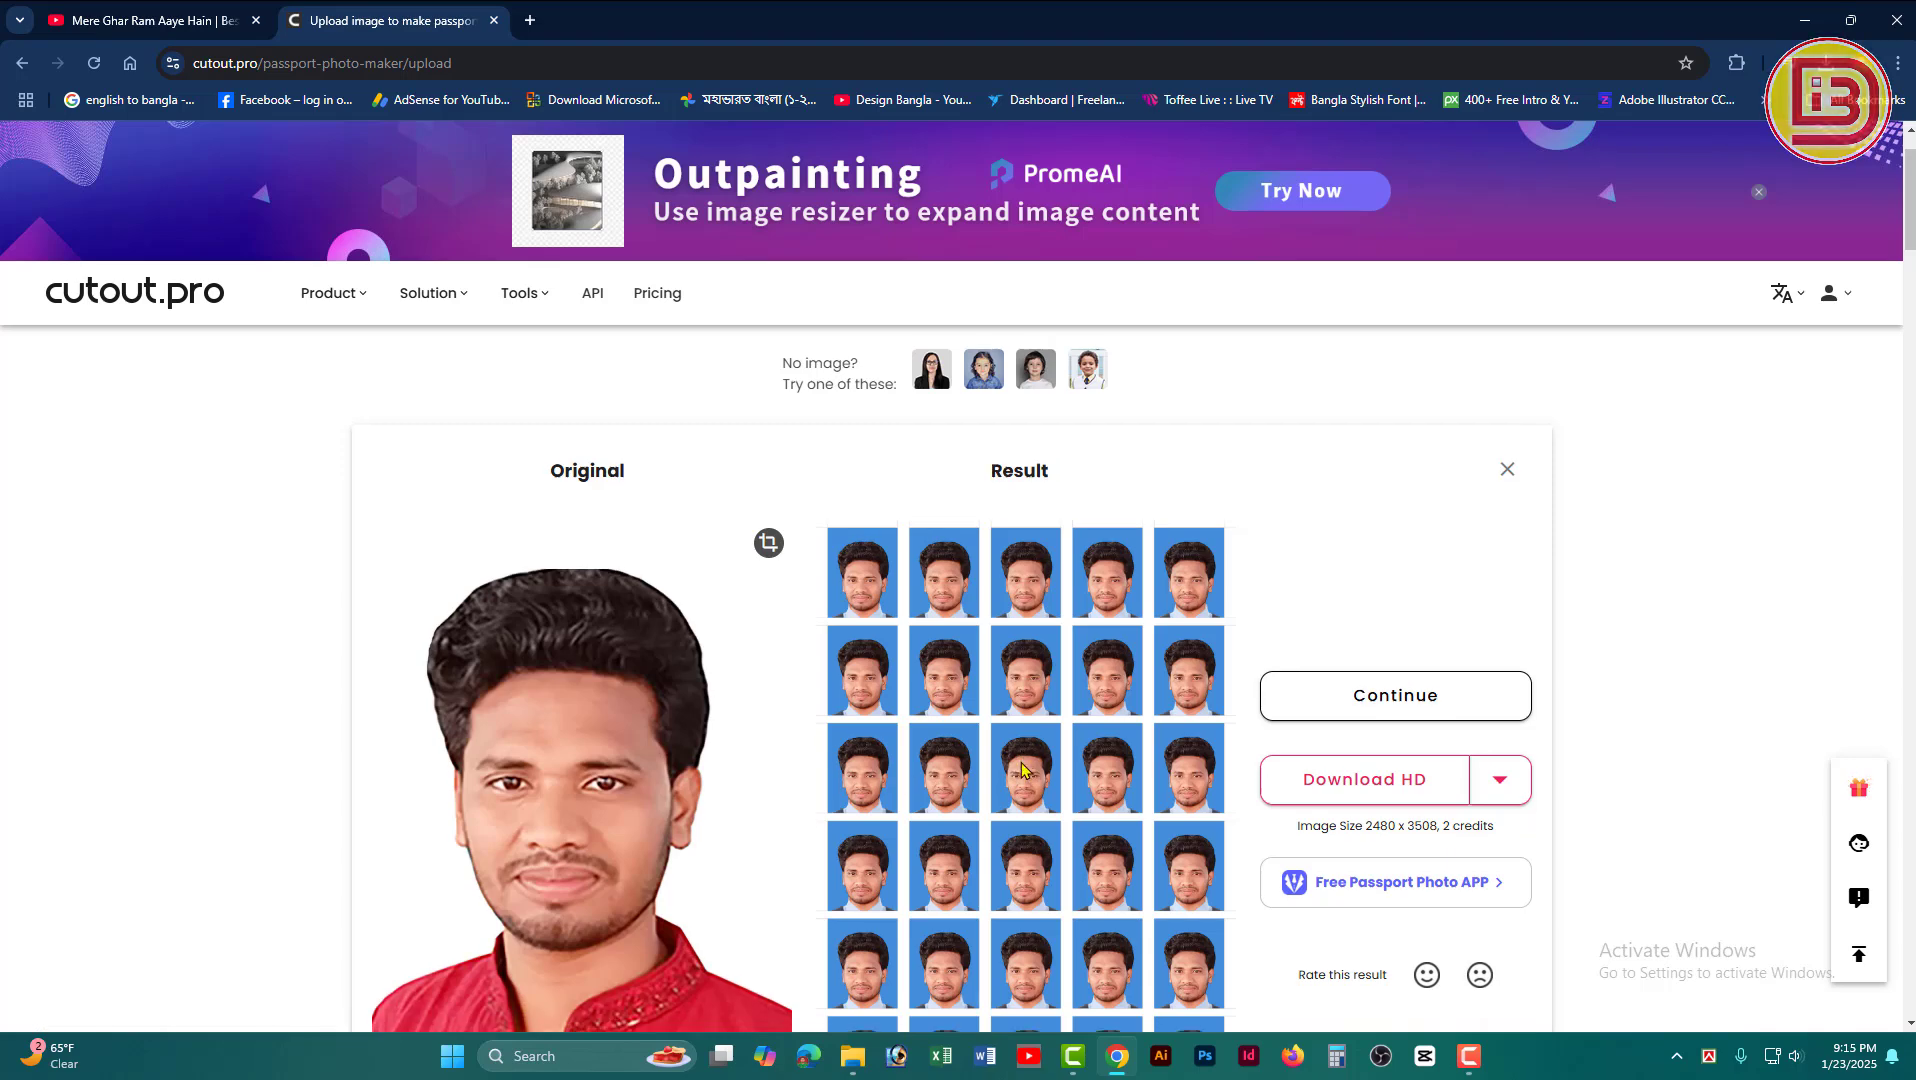
Step: Download the passport photo sheet in HD as a JPG with the image quality set to 100%
scroll(858, 485, "down", 2)
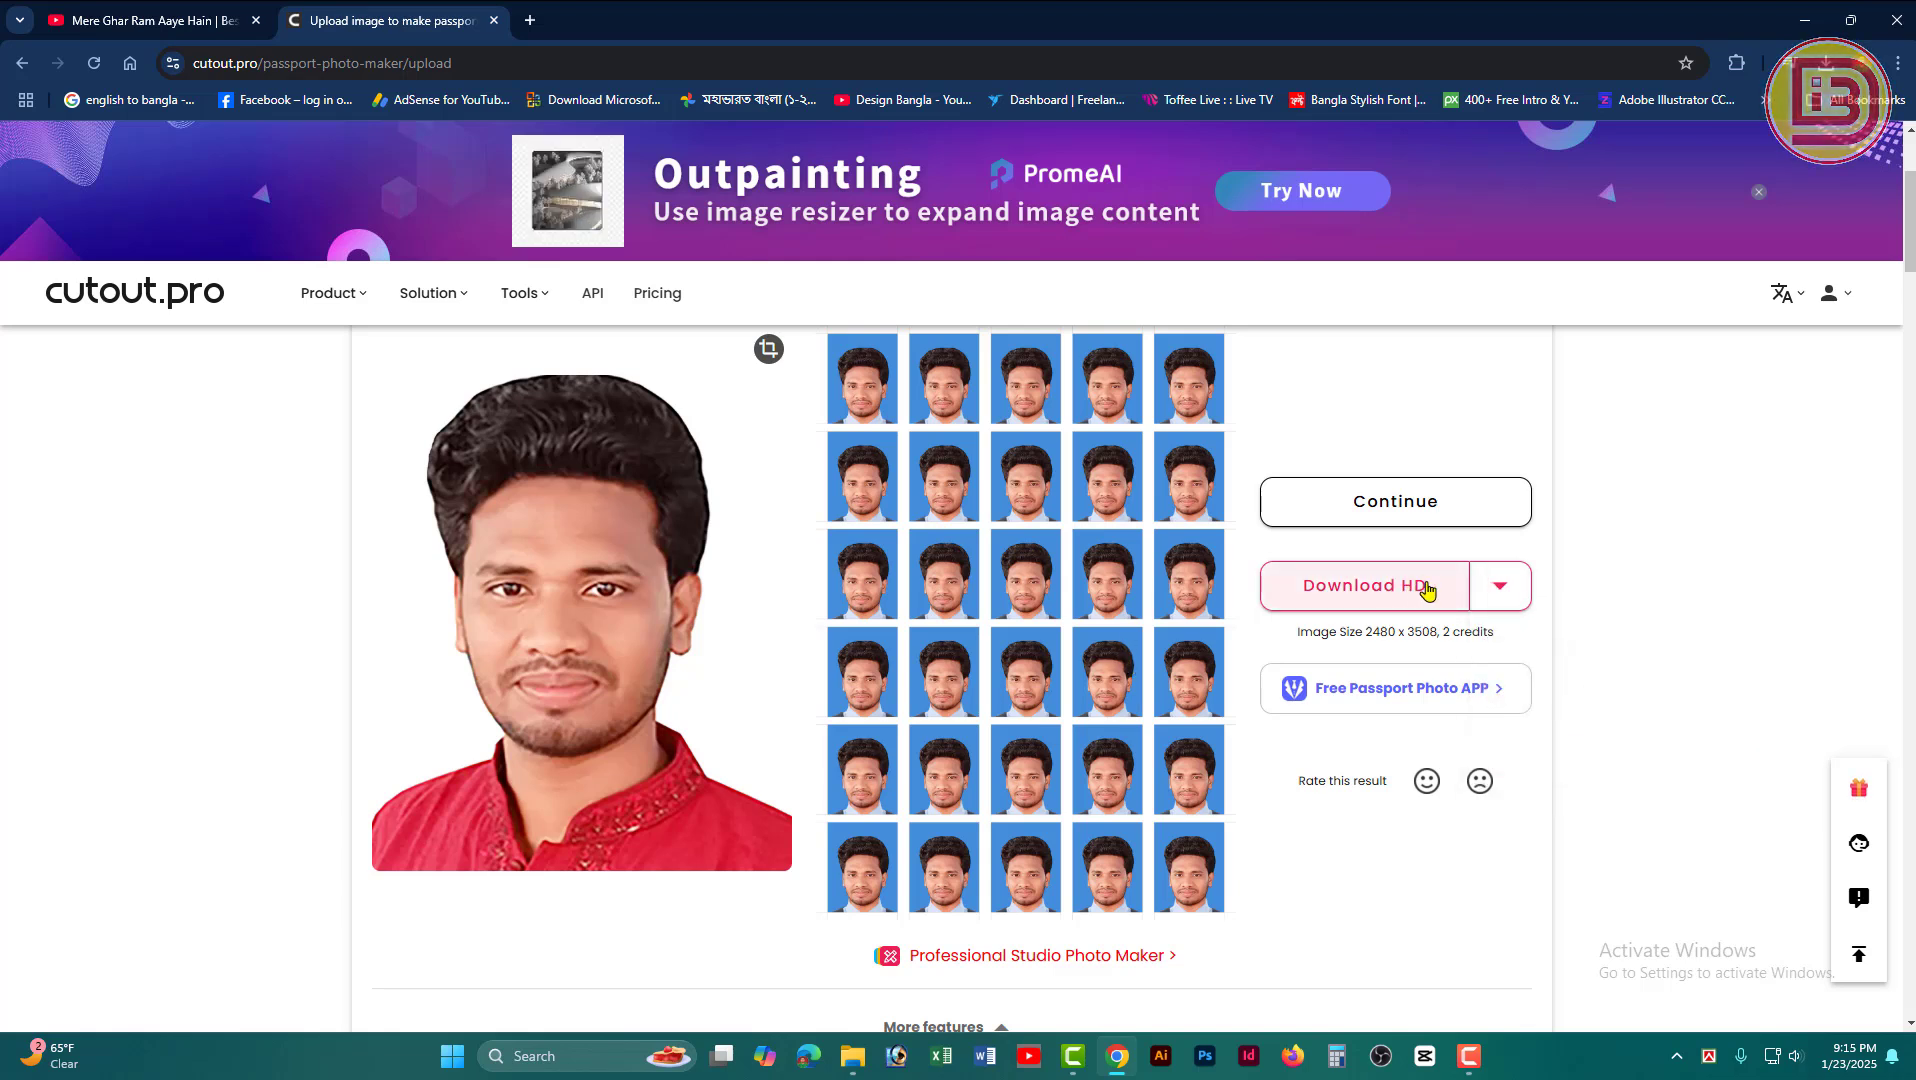
mouse_move(1505, 592)
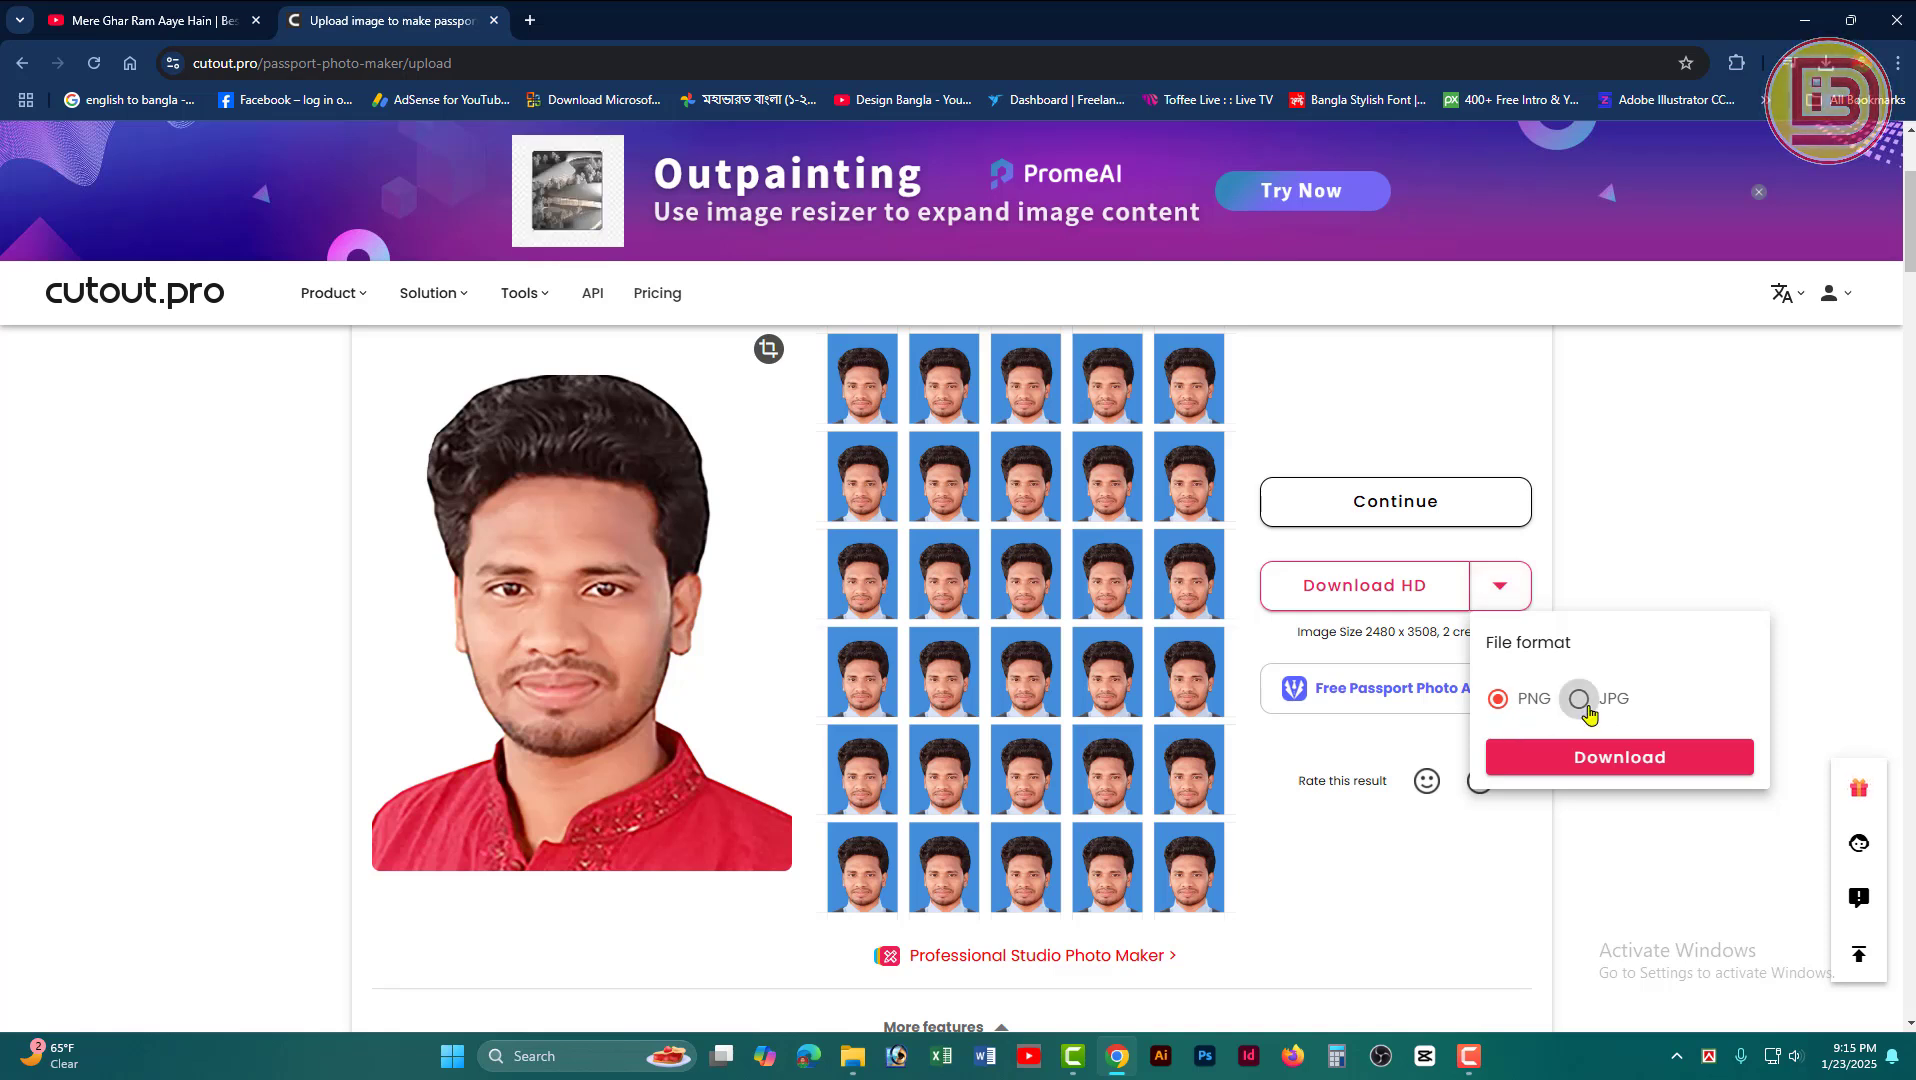
left_click(1584, 704)
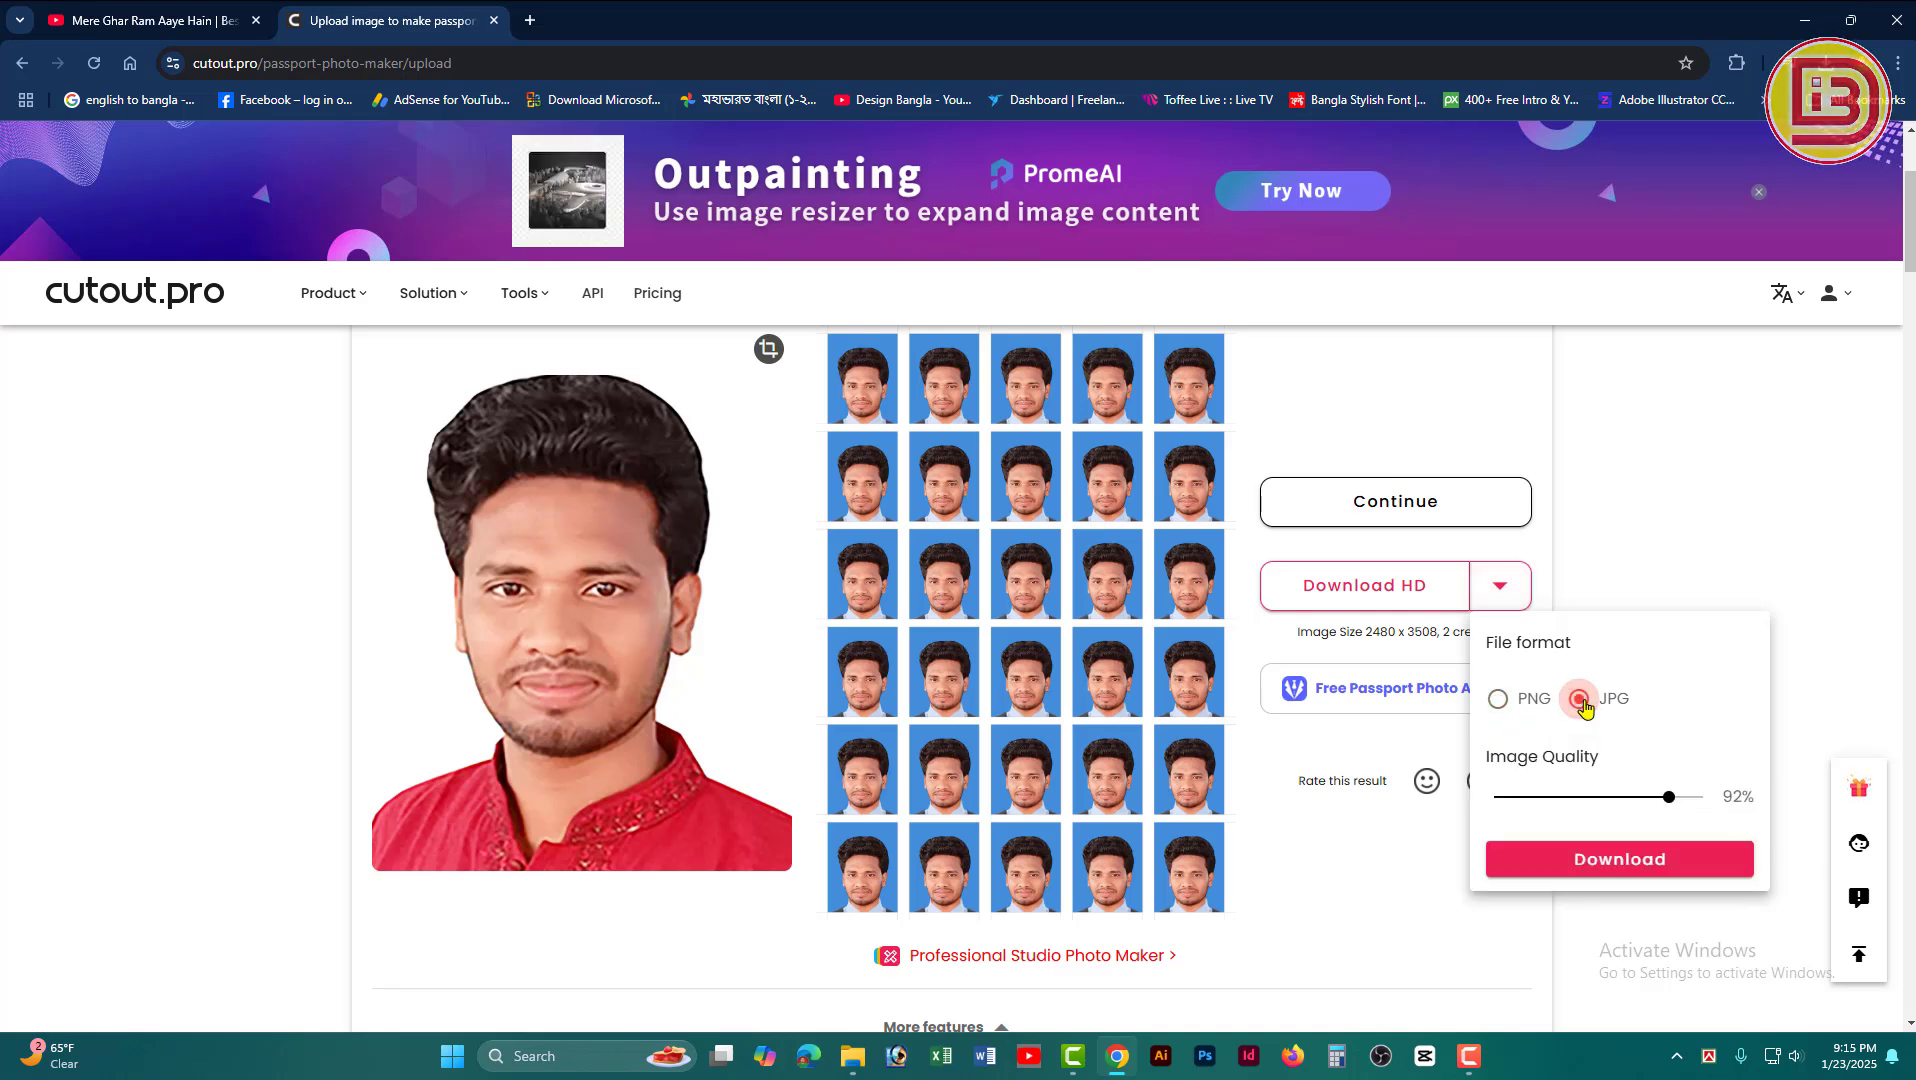
left_click_drag(1669, 797, 1712, 799)
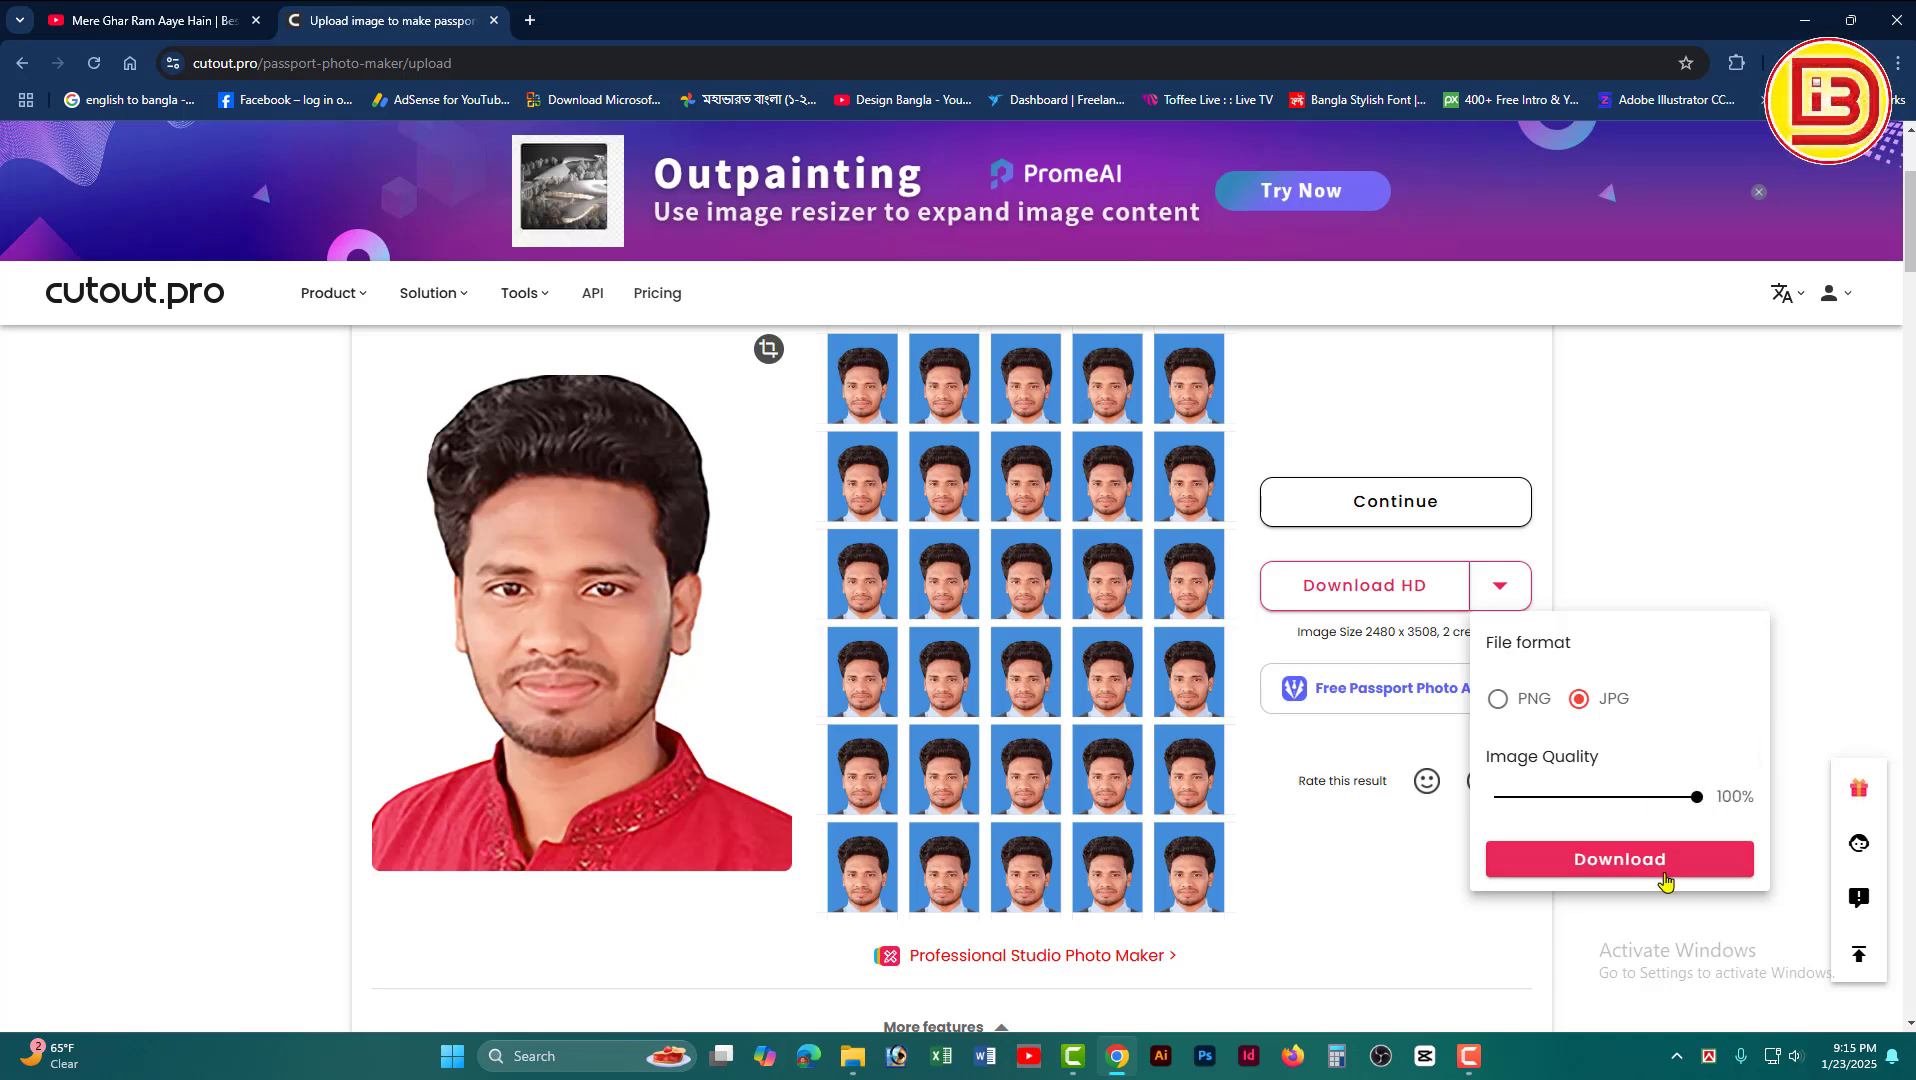
left_click(1632, 862)
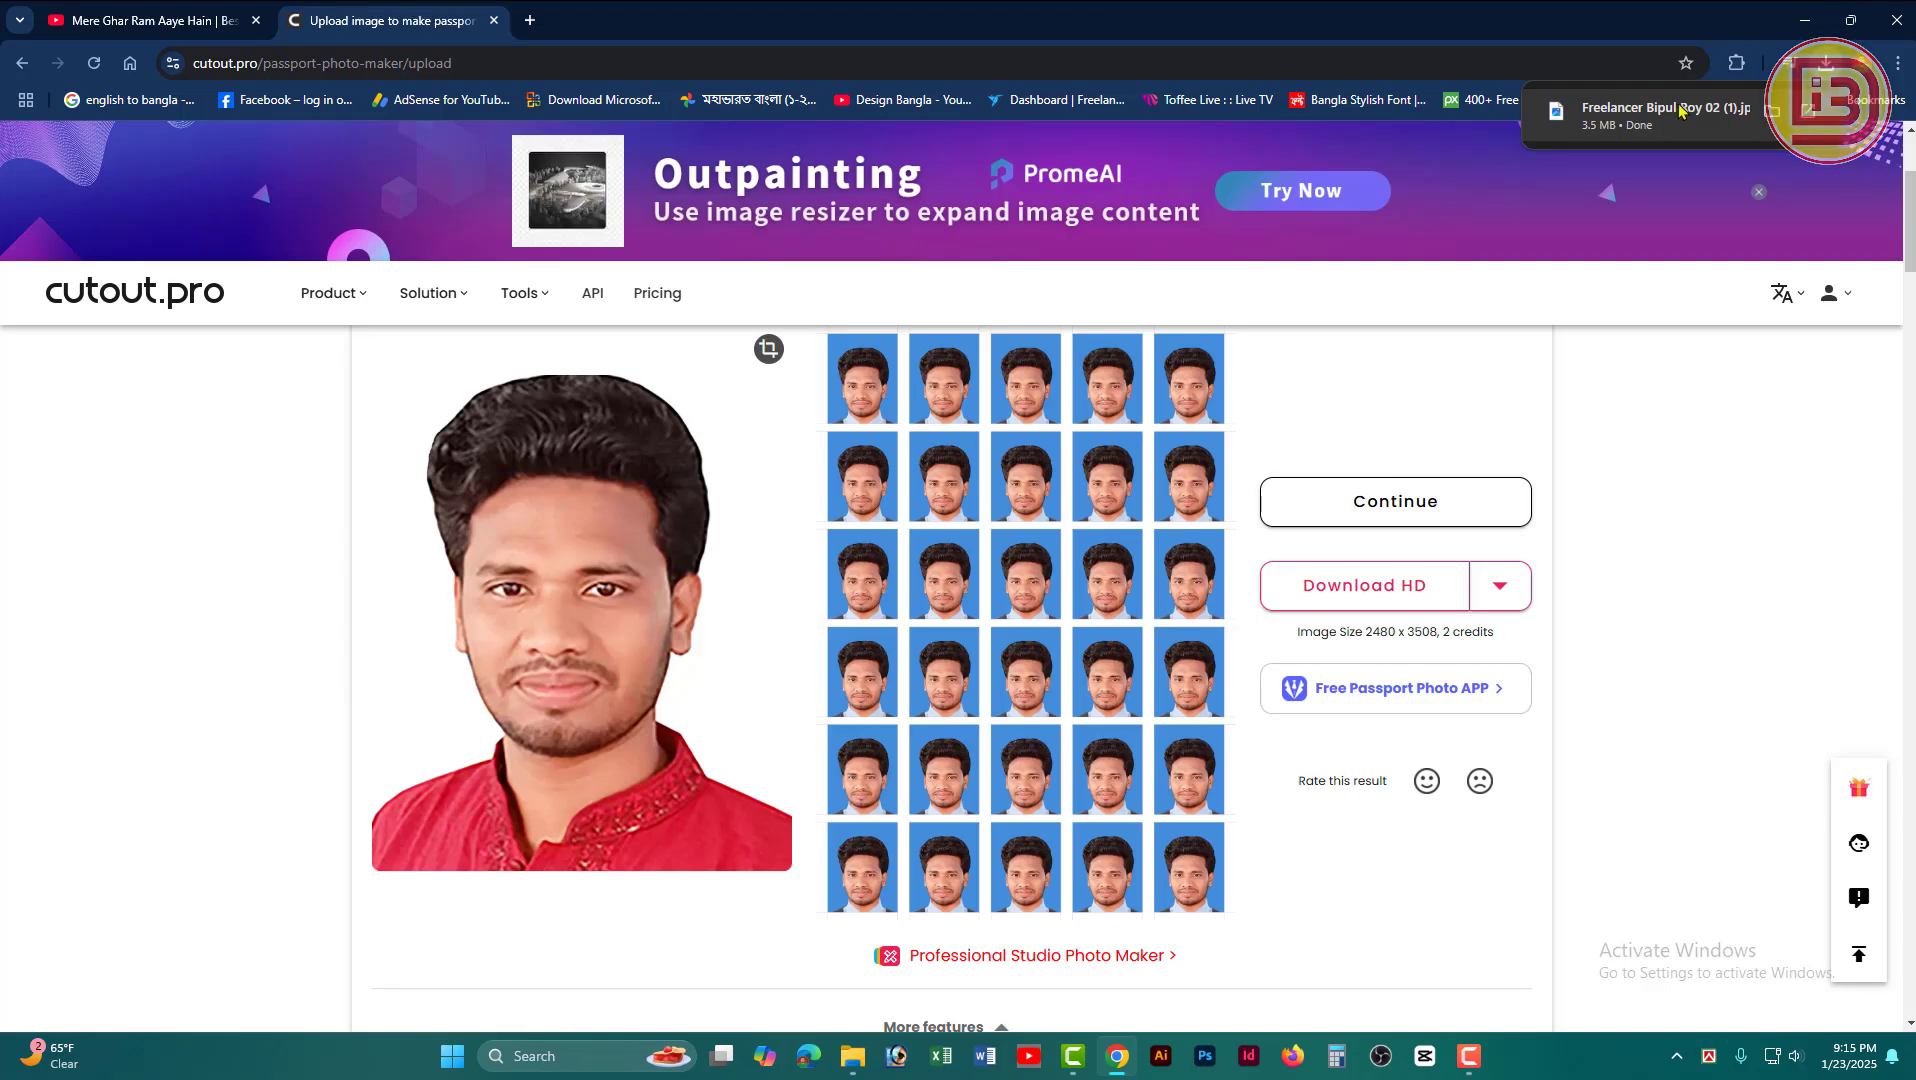
Step: Open the newly downloaded passport sheet JPG from the Downloads folder, inspect the portraits up close and close the viewer
left_click(1772, 110)
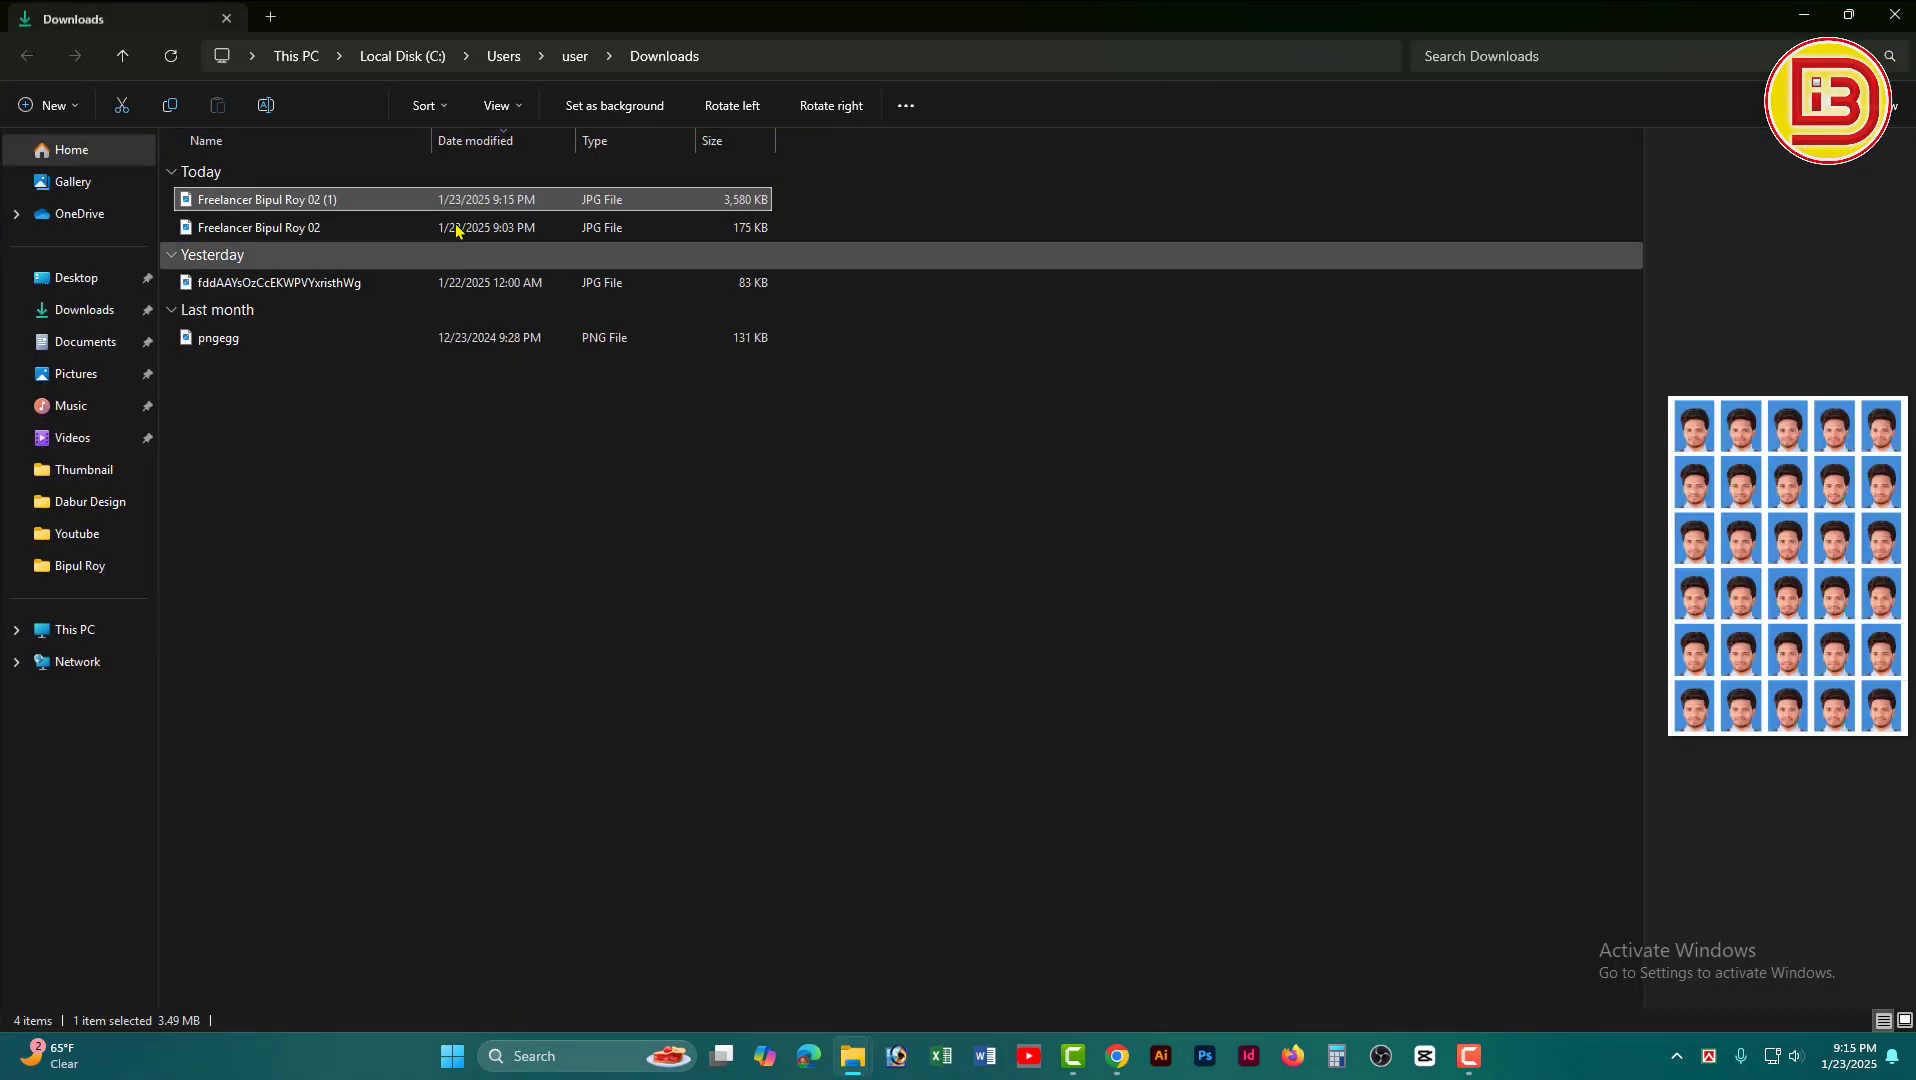
double_click(310, 204)
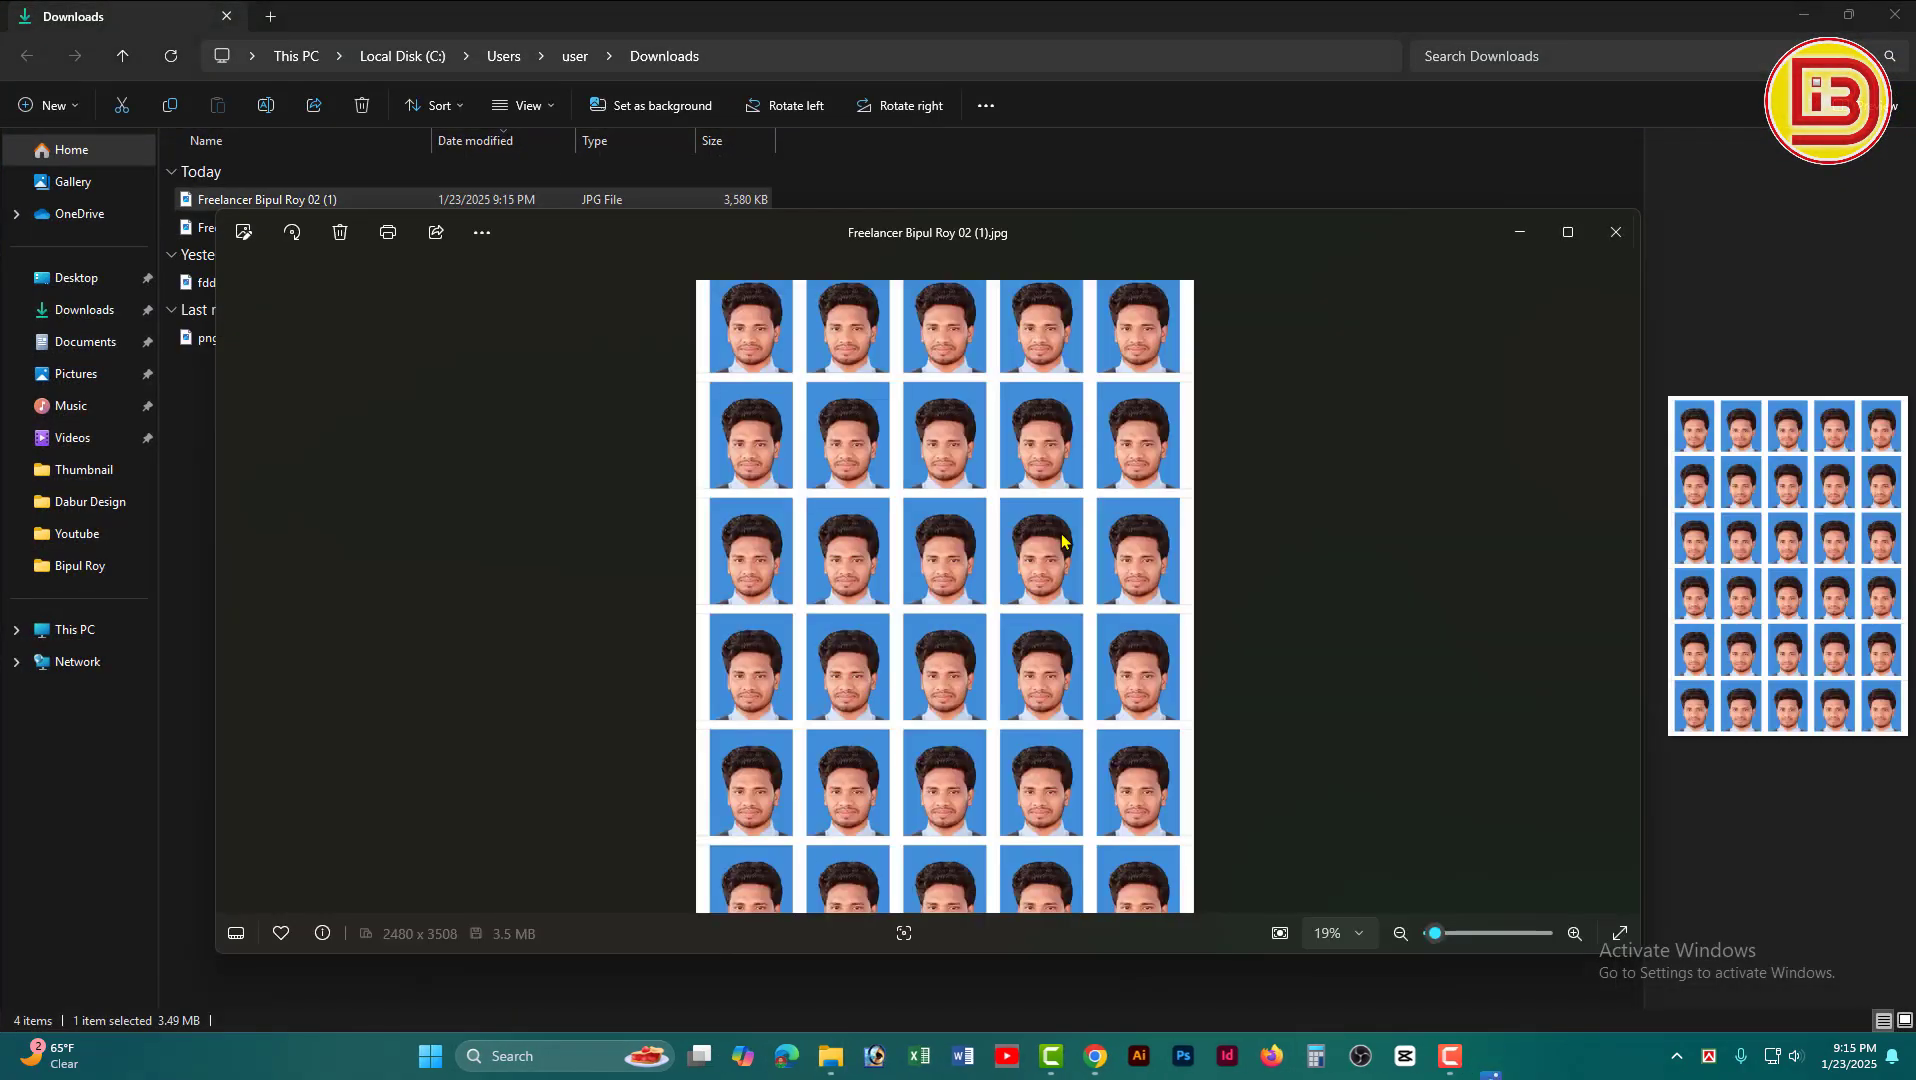
left_click(1568, 233)
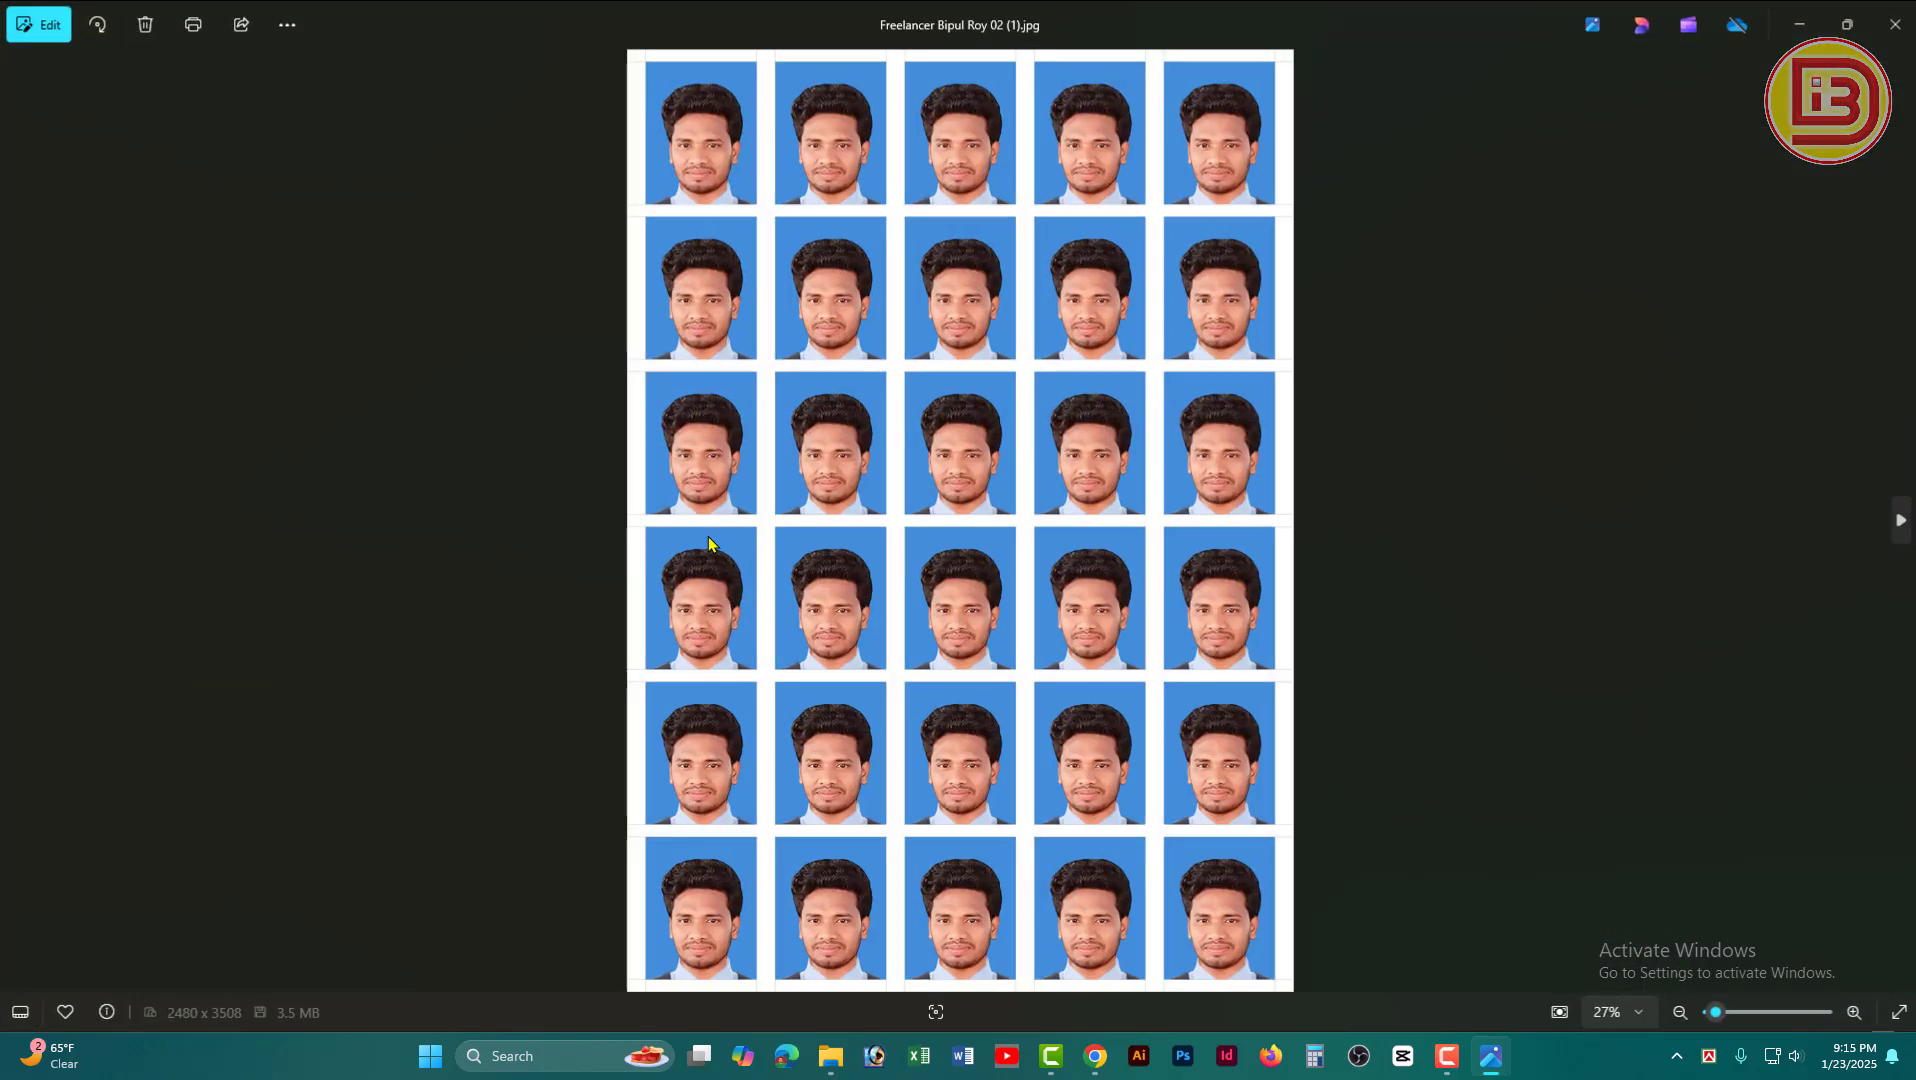
double_click(834, 270)
scroll(843, 265, "down", 1)
scroll(770, 444, "up", 5)
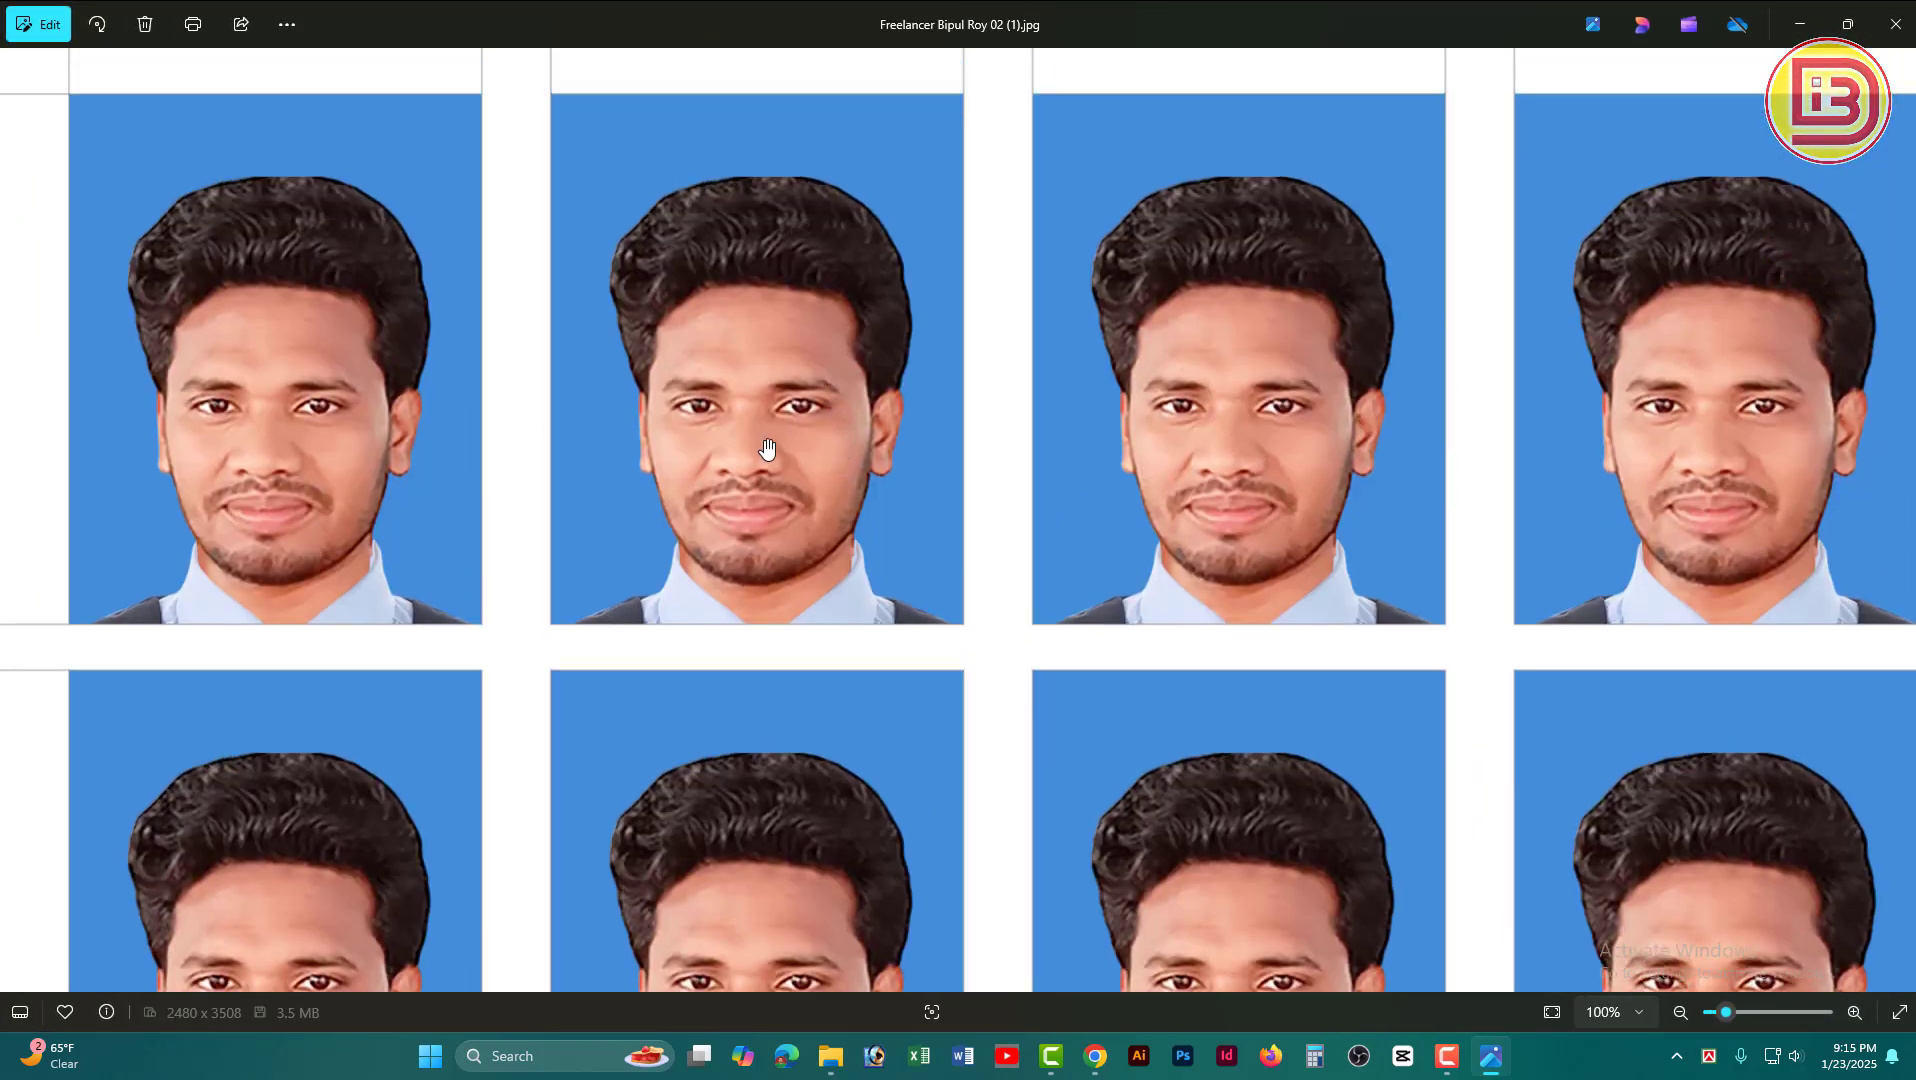
scroll(765, 443, "down", 8)
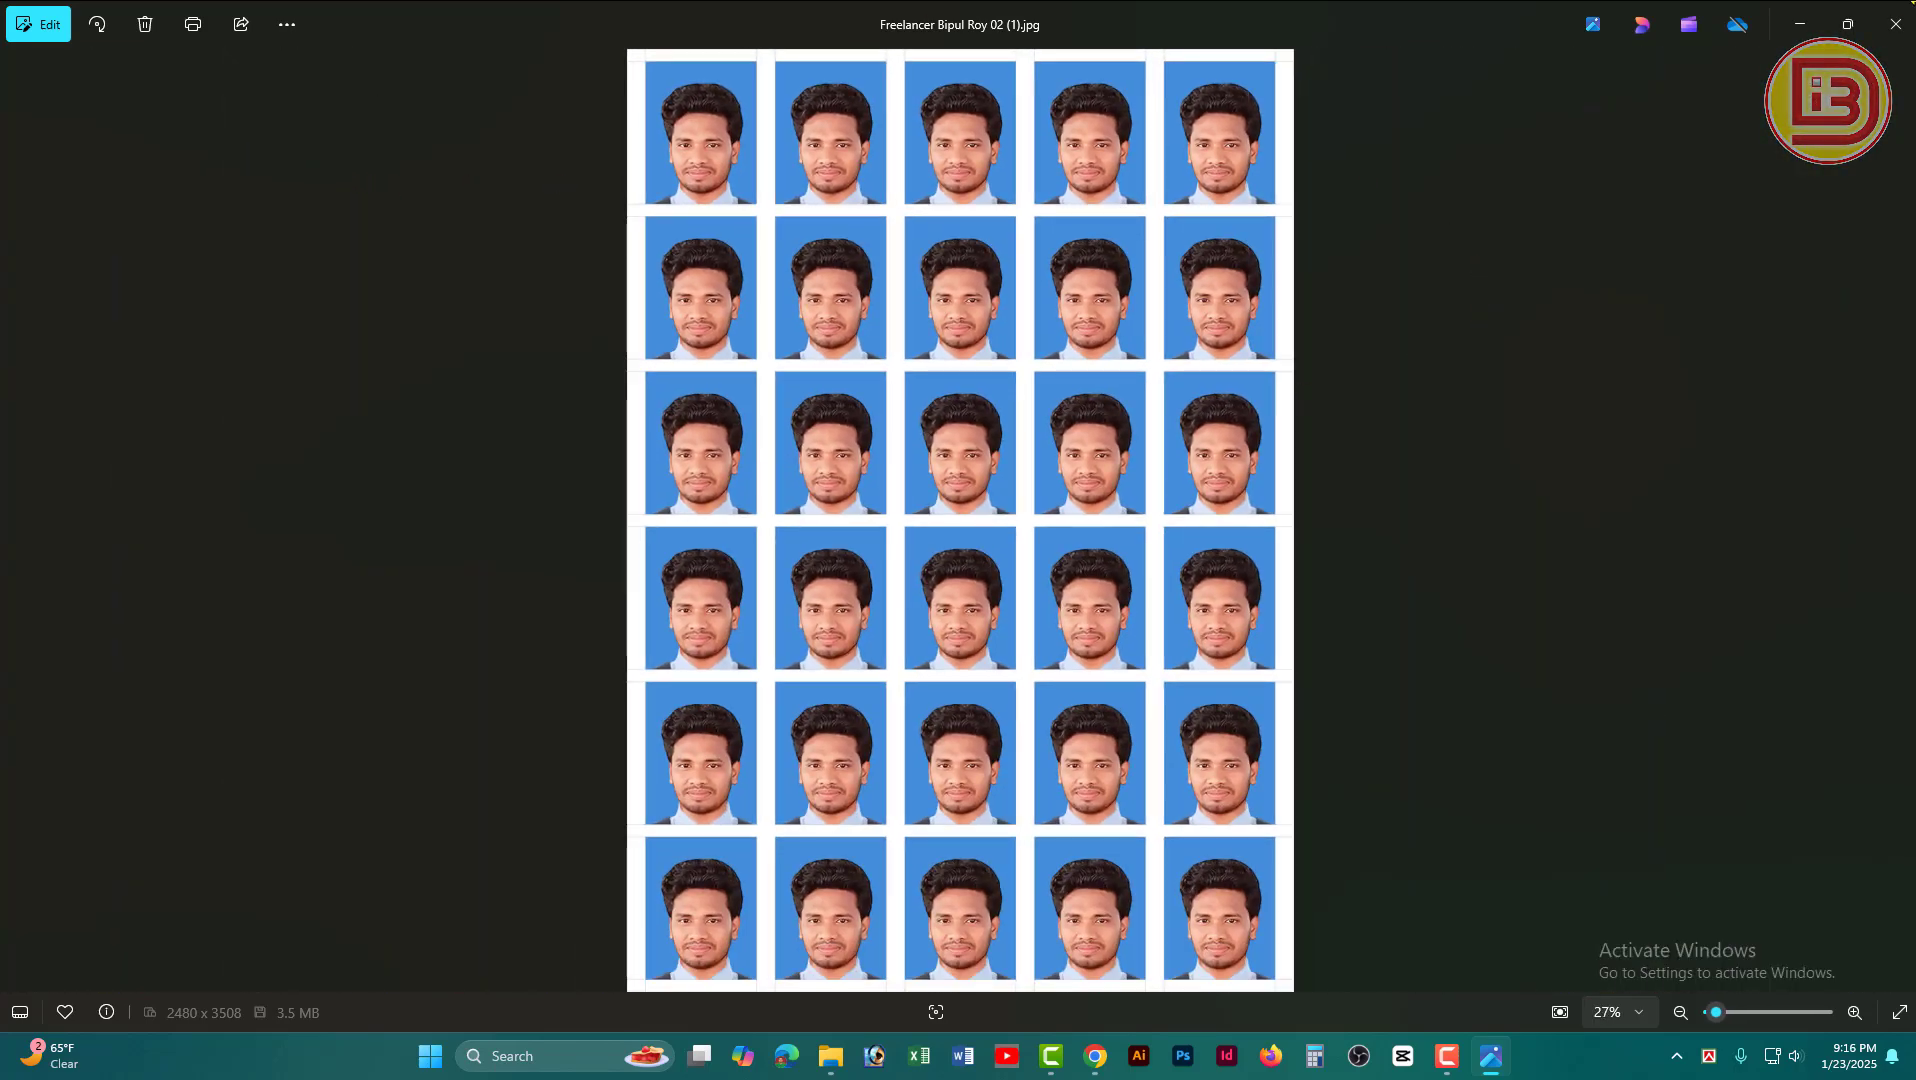
left_click(1906, 30)
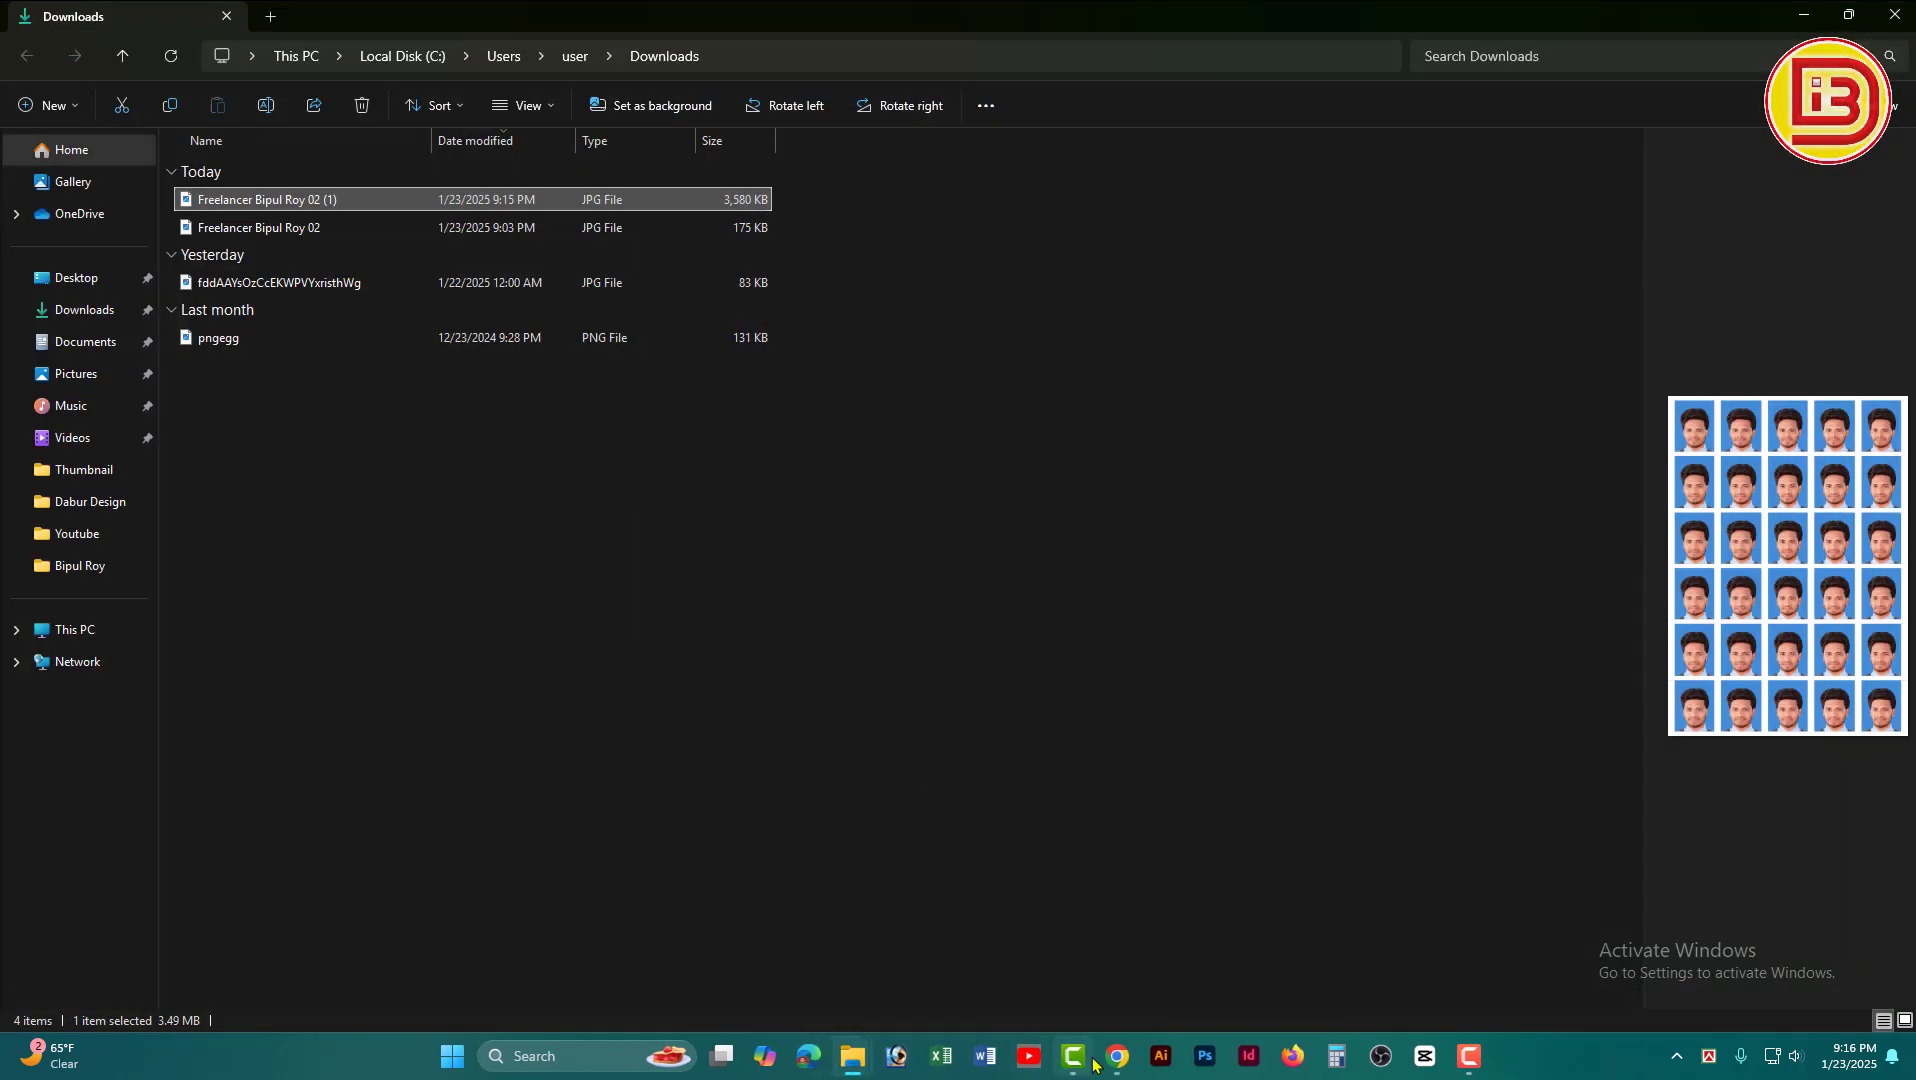
Step: Return to the cutout.pro page in the browser and look over the extra features offered below the result
key("alt+Tab")
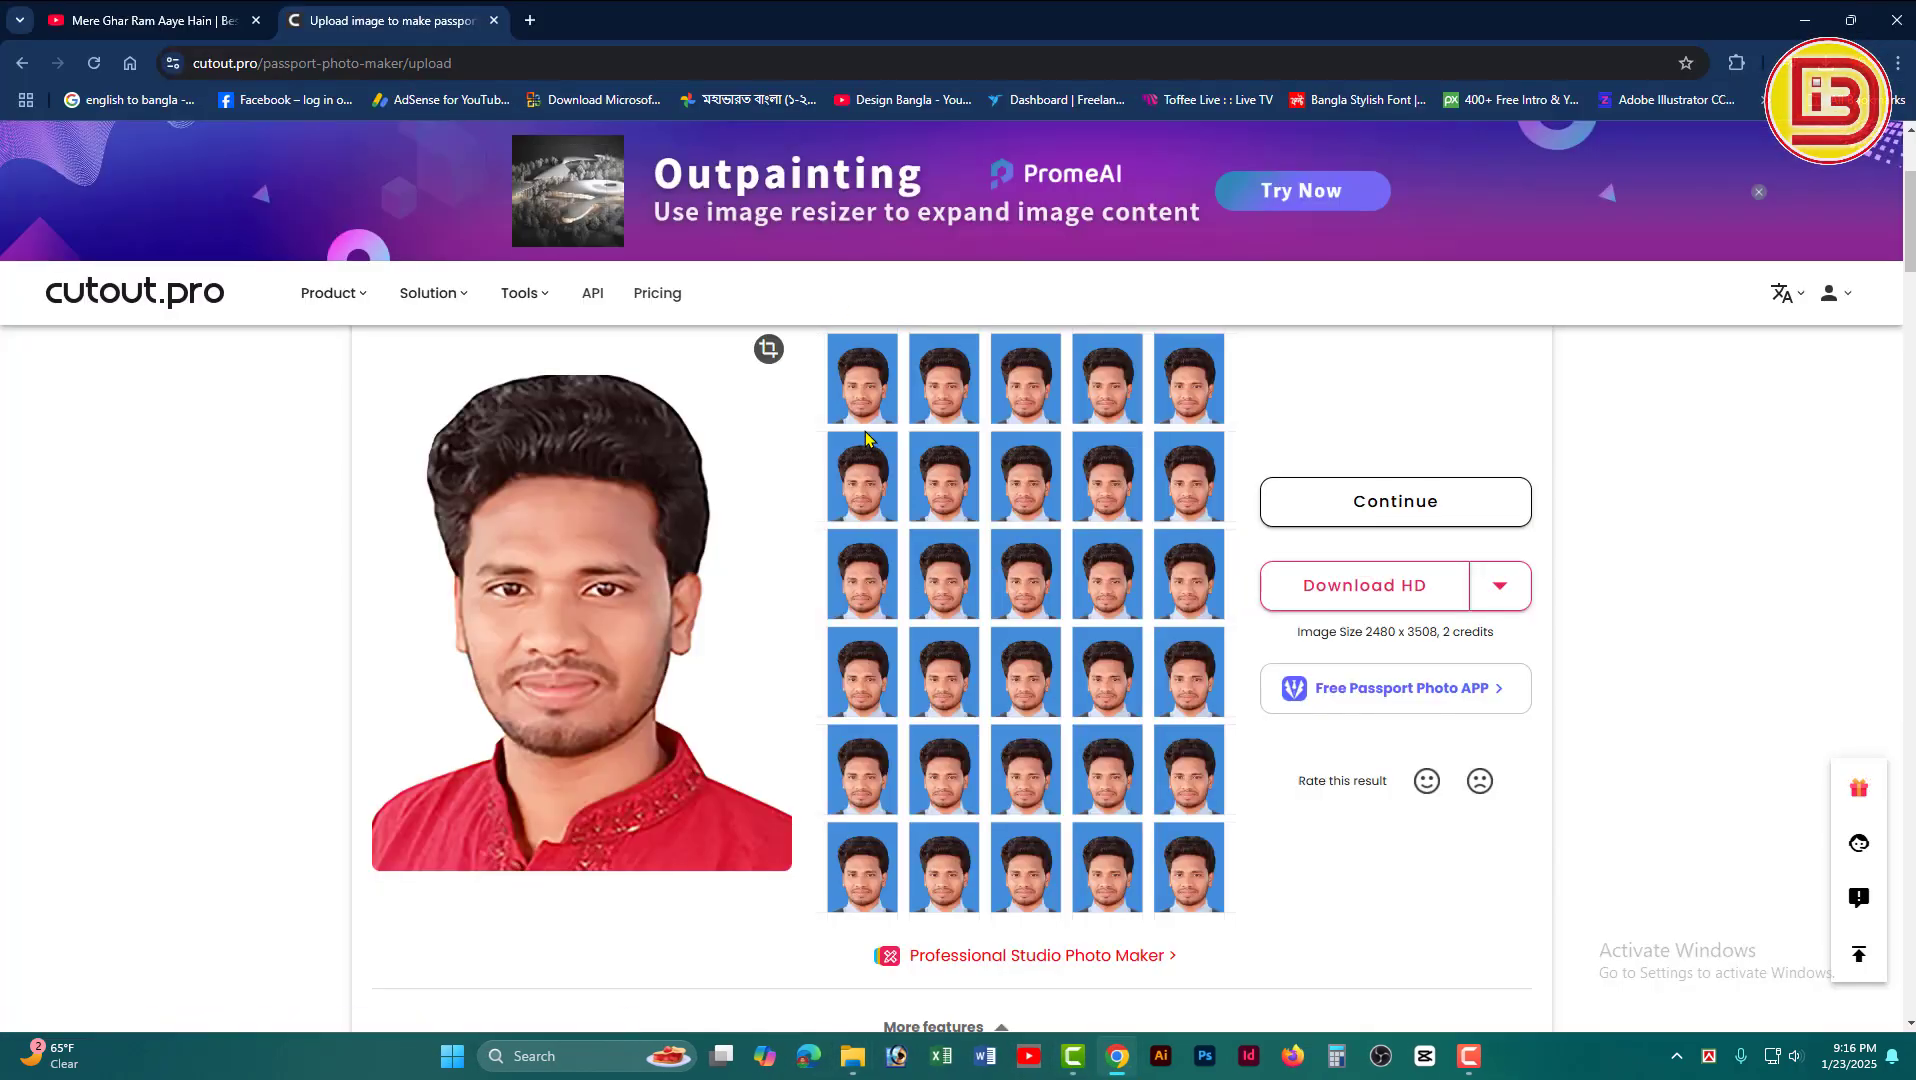
scroll(957, 588, "down", 4)
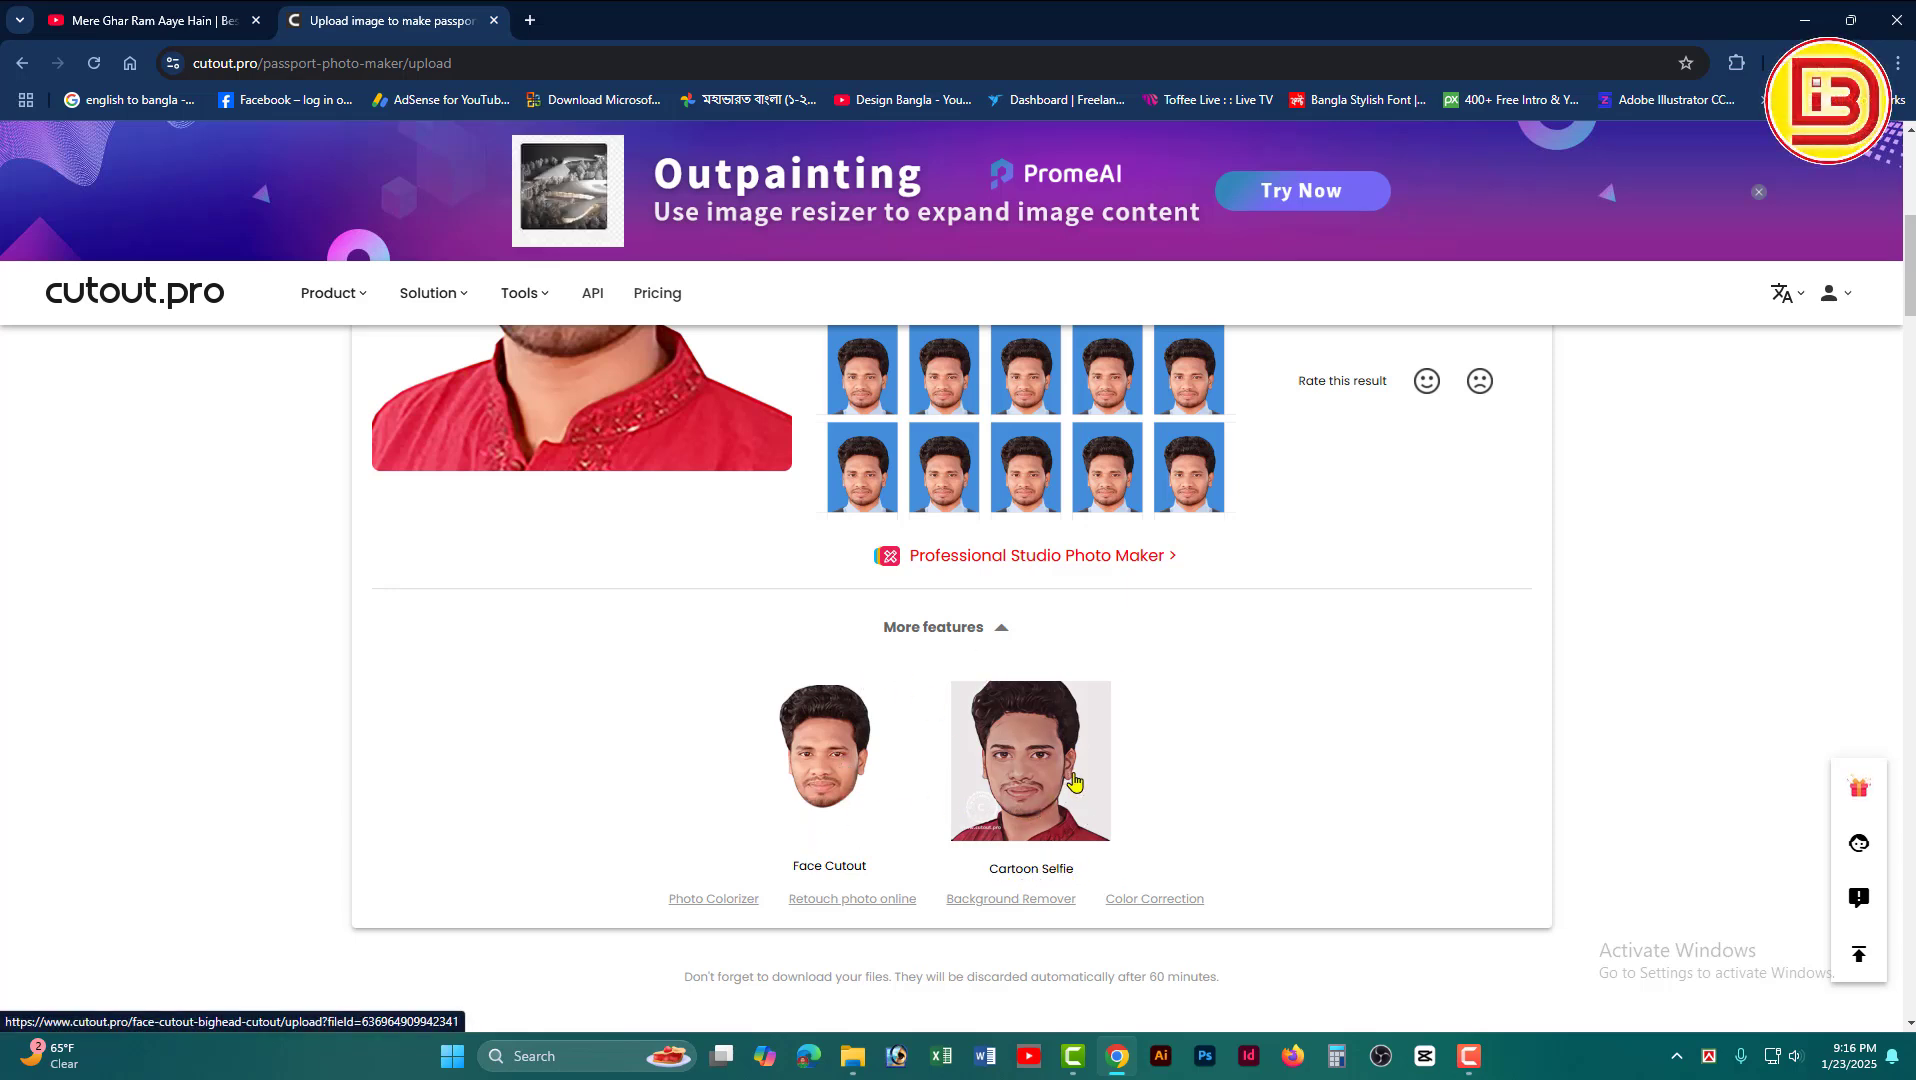
scroll(1134, 565, "up", 4)
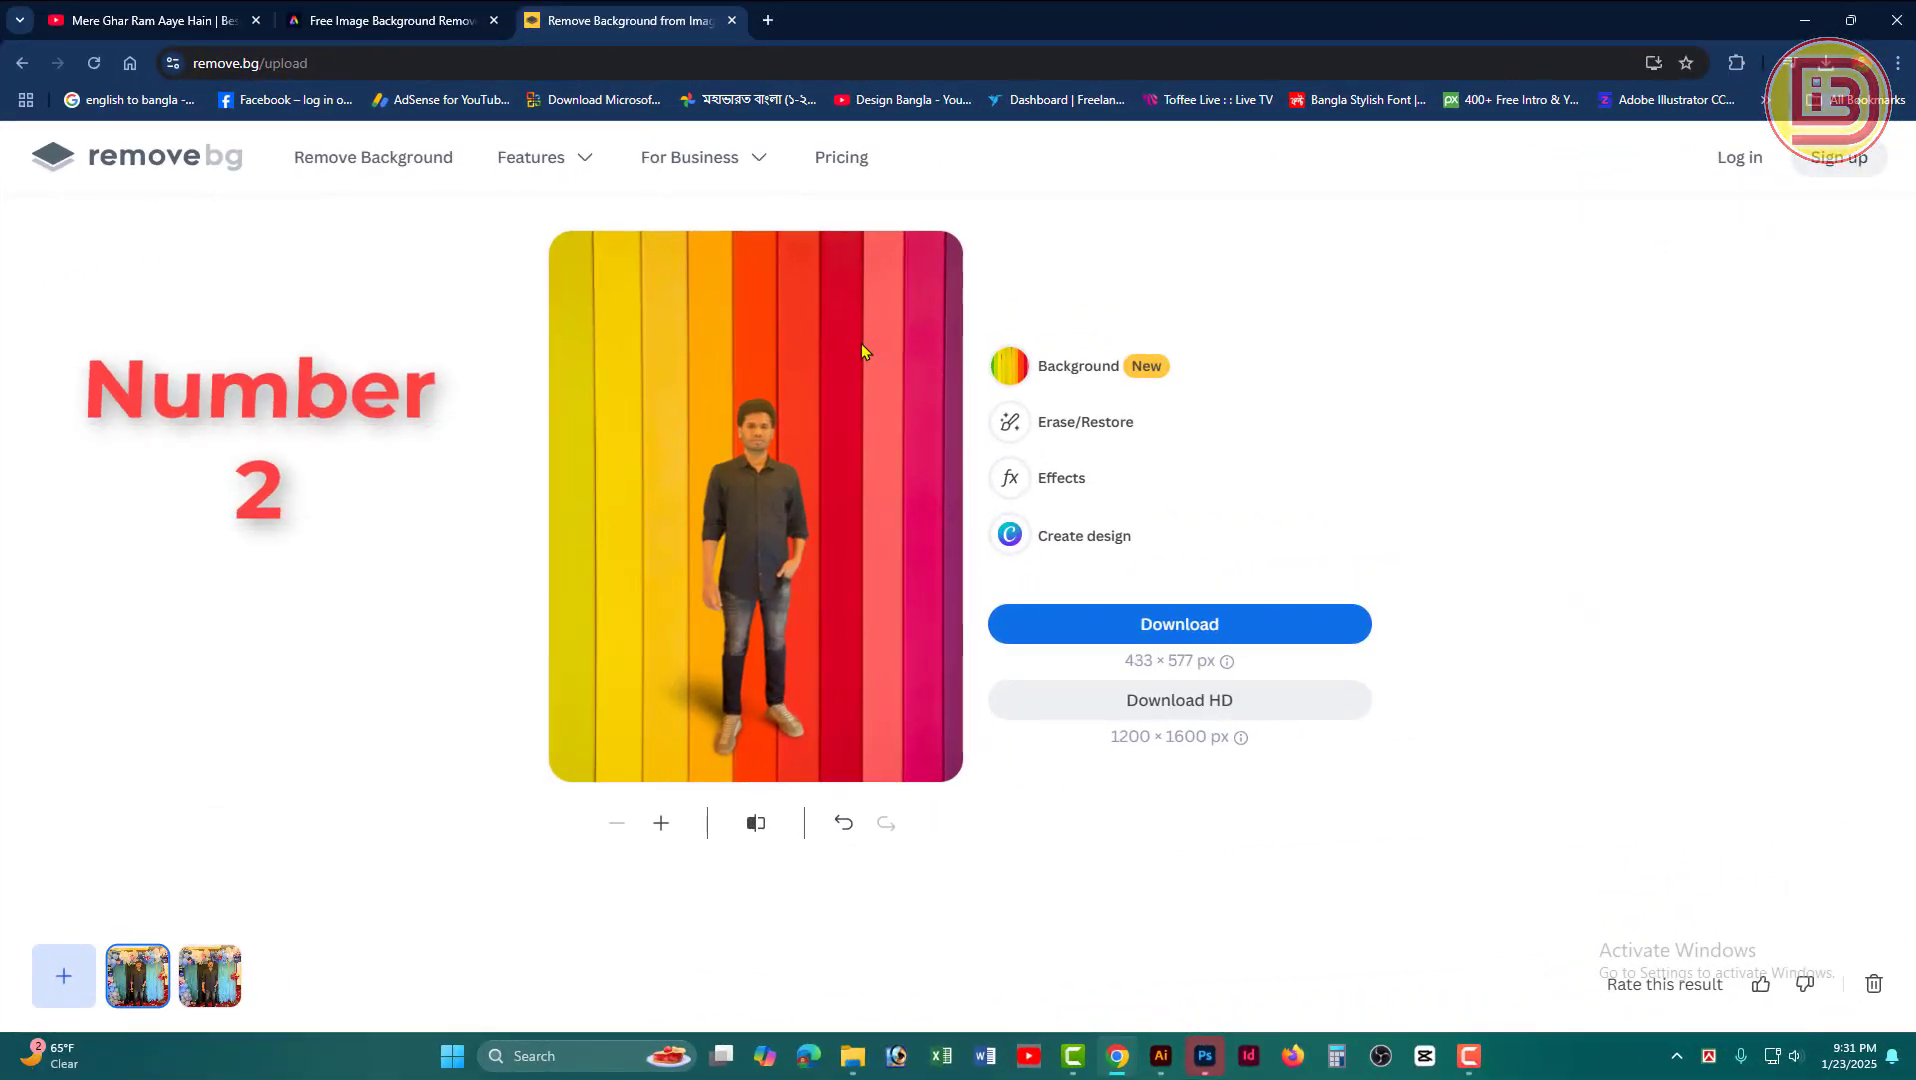
Step: Compare the Adobe Express cutout with the remove.bg result, and check the effects options in remove.bg
left_click(442, 24)
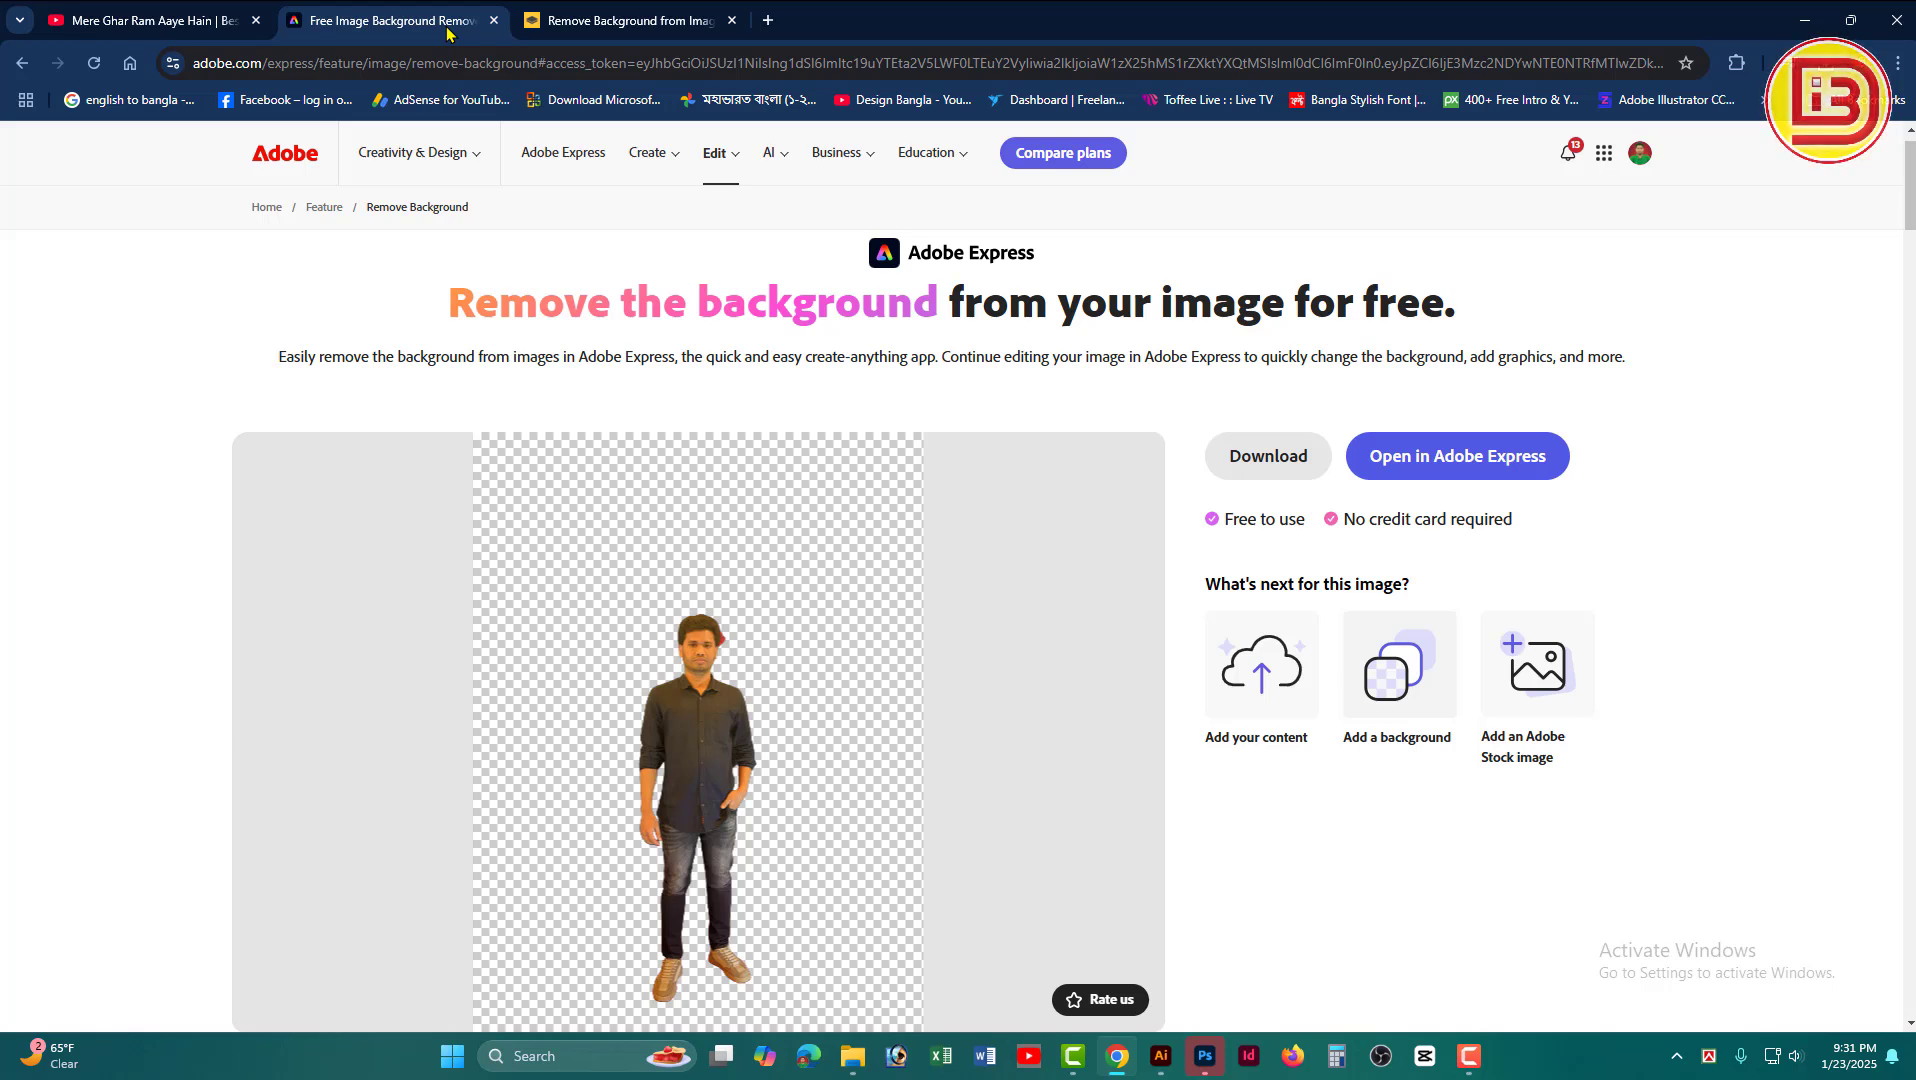
left_click(612, 24)
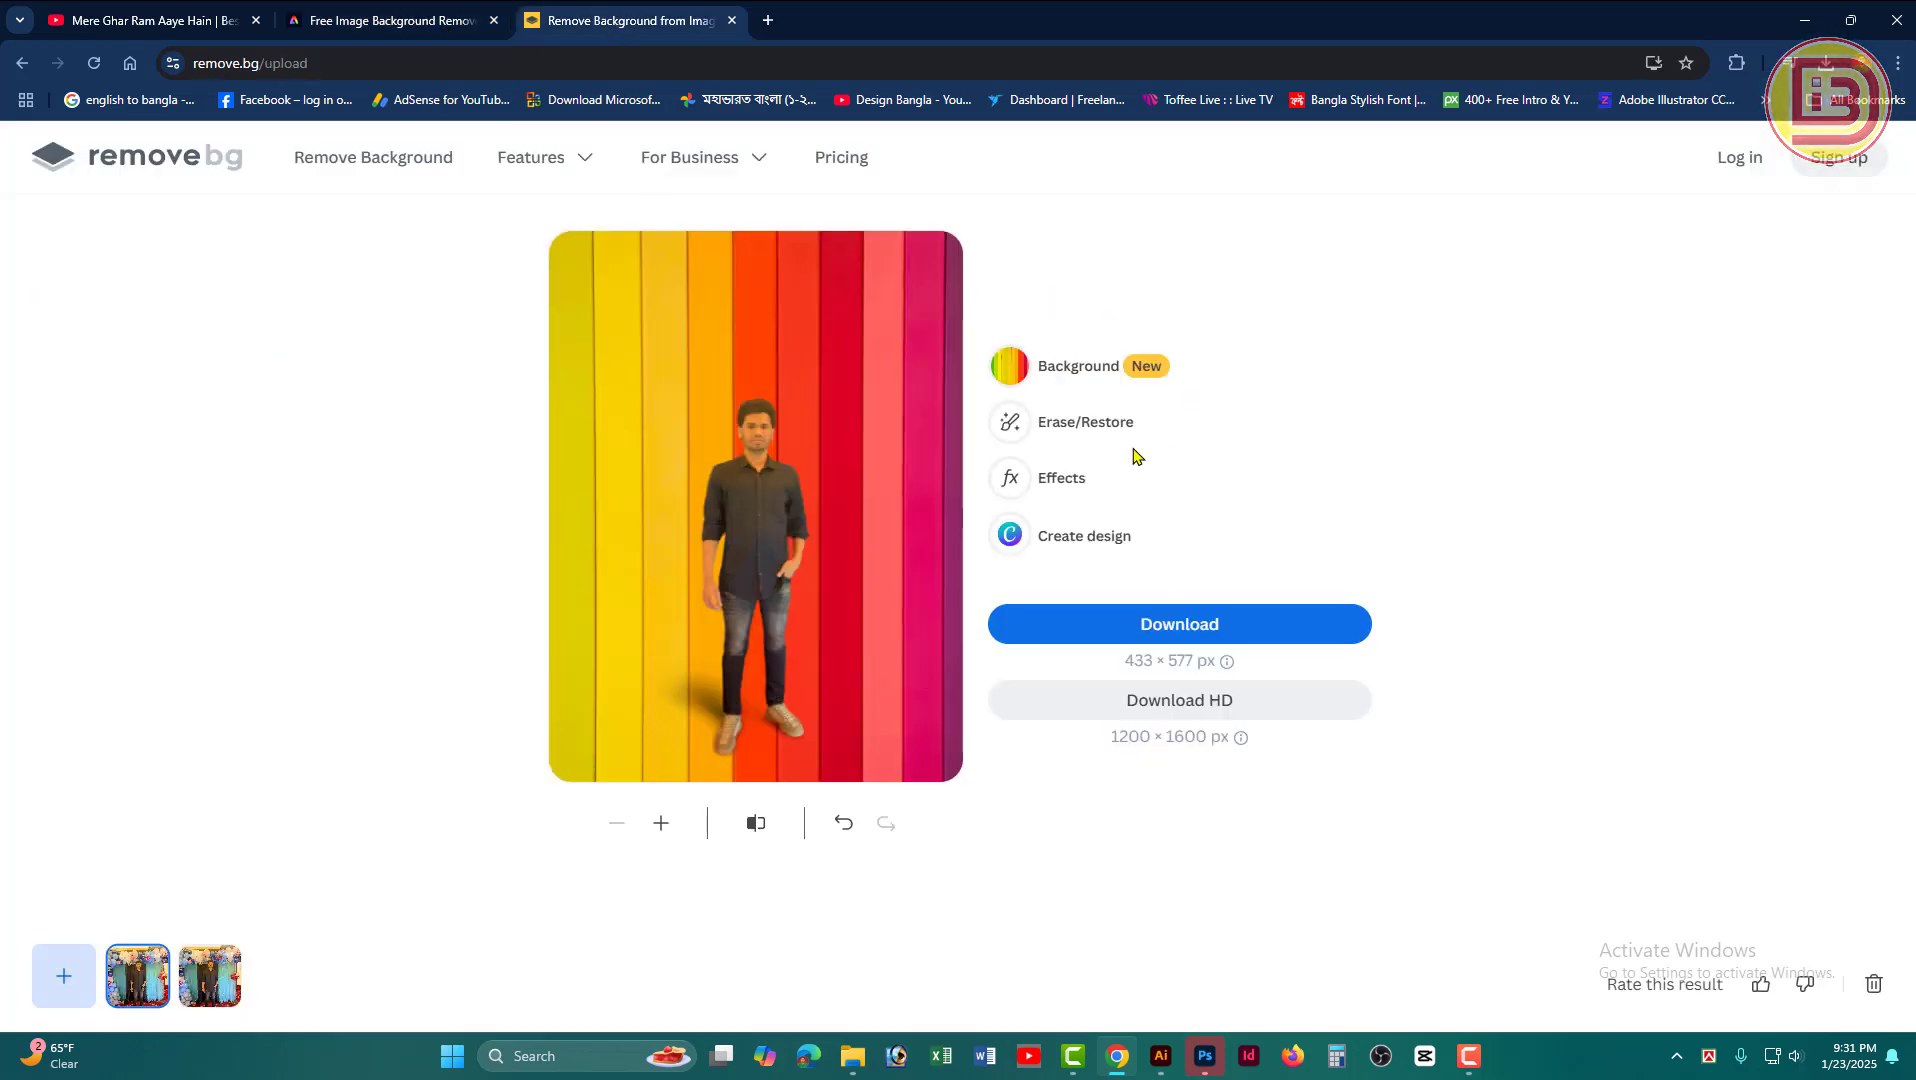
left_click(1012, 484)
mouse_move(1242, 463)
left_mouse_down()
mouse_move(1163, 464)
mouse_move(1276, 464)
left_mouse_up()
left_click(1351, 262)
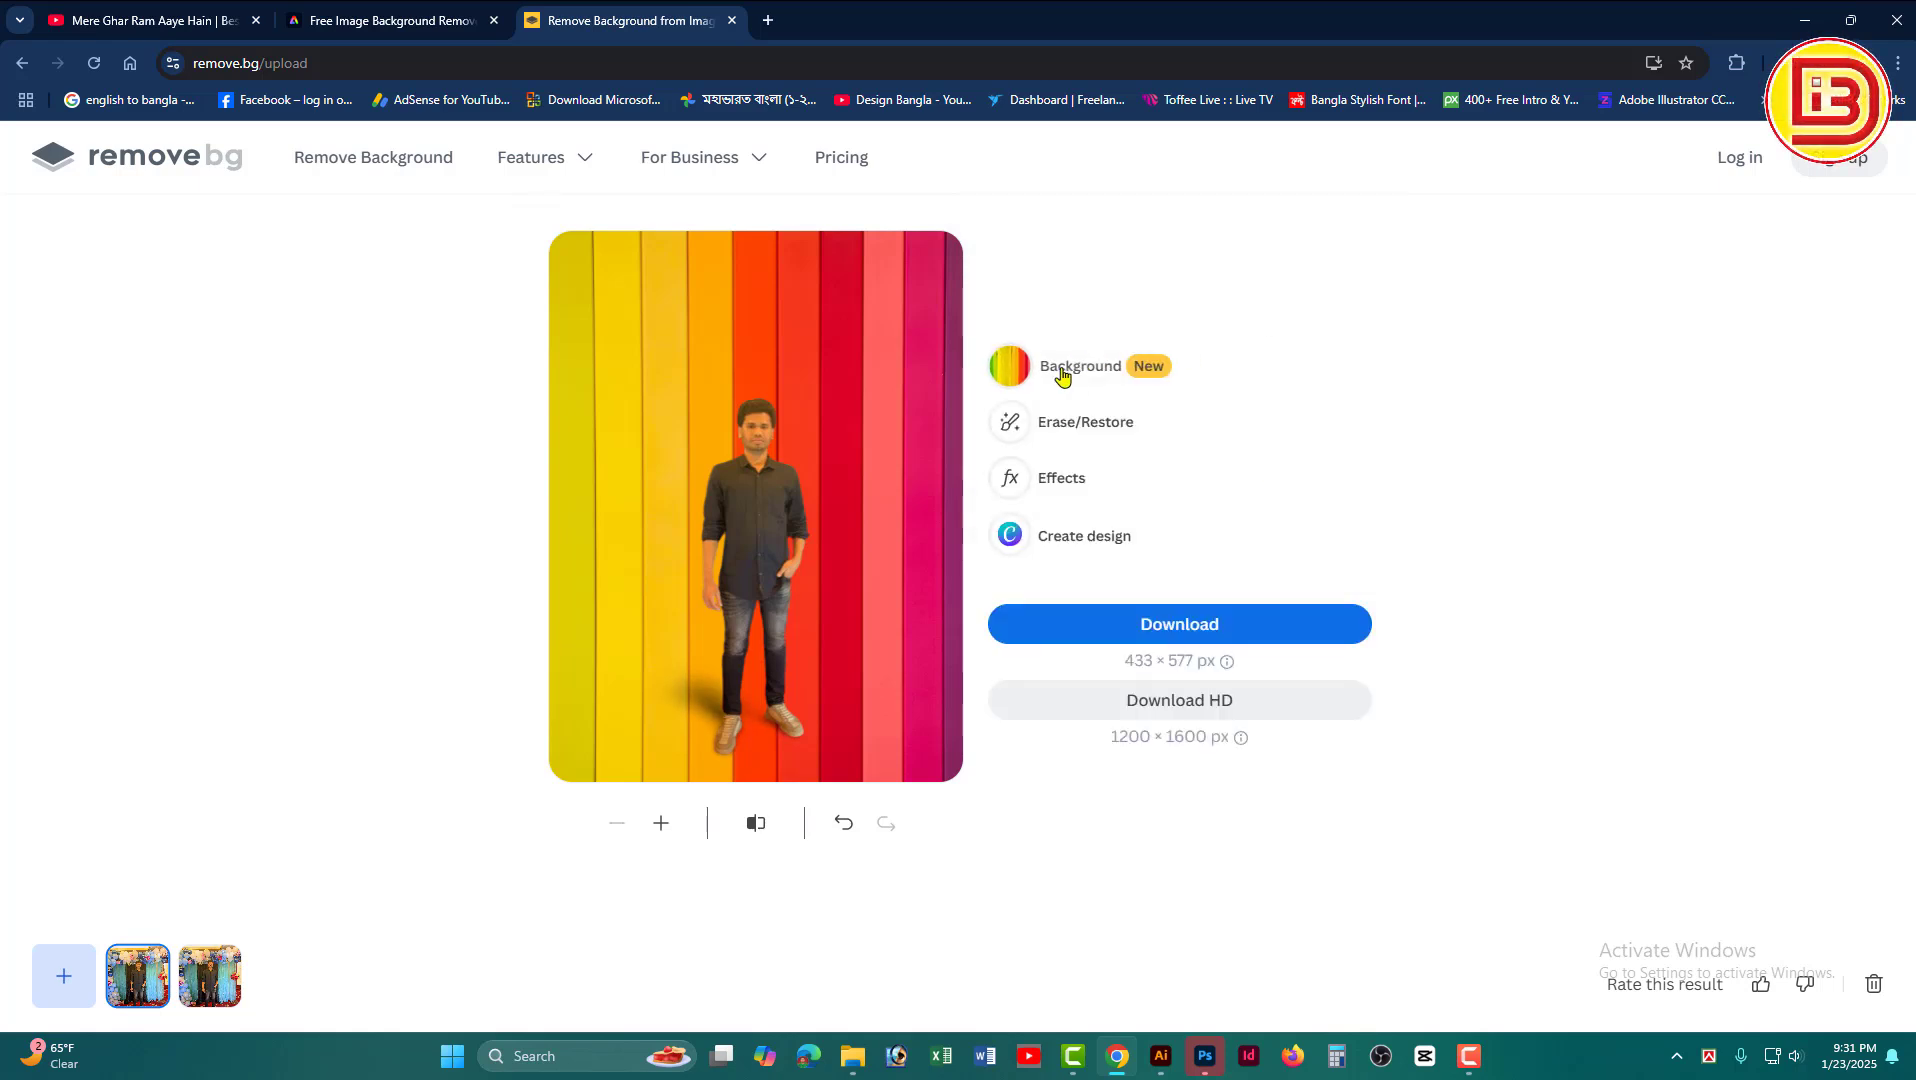
Step: Try the desert, pink gradient and wooden structure photo backgrounds behind the man in remove.bg, and check the option to upload a custom background
left_click(1058, 370)
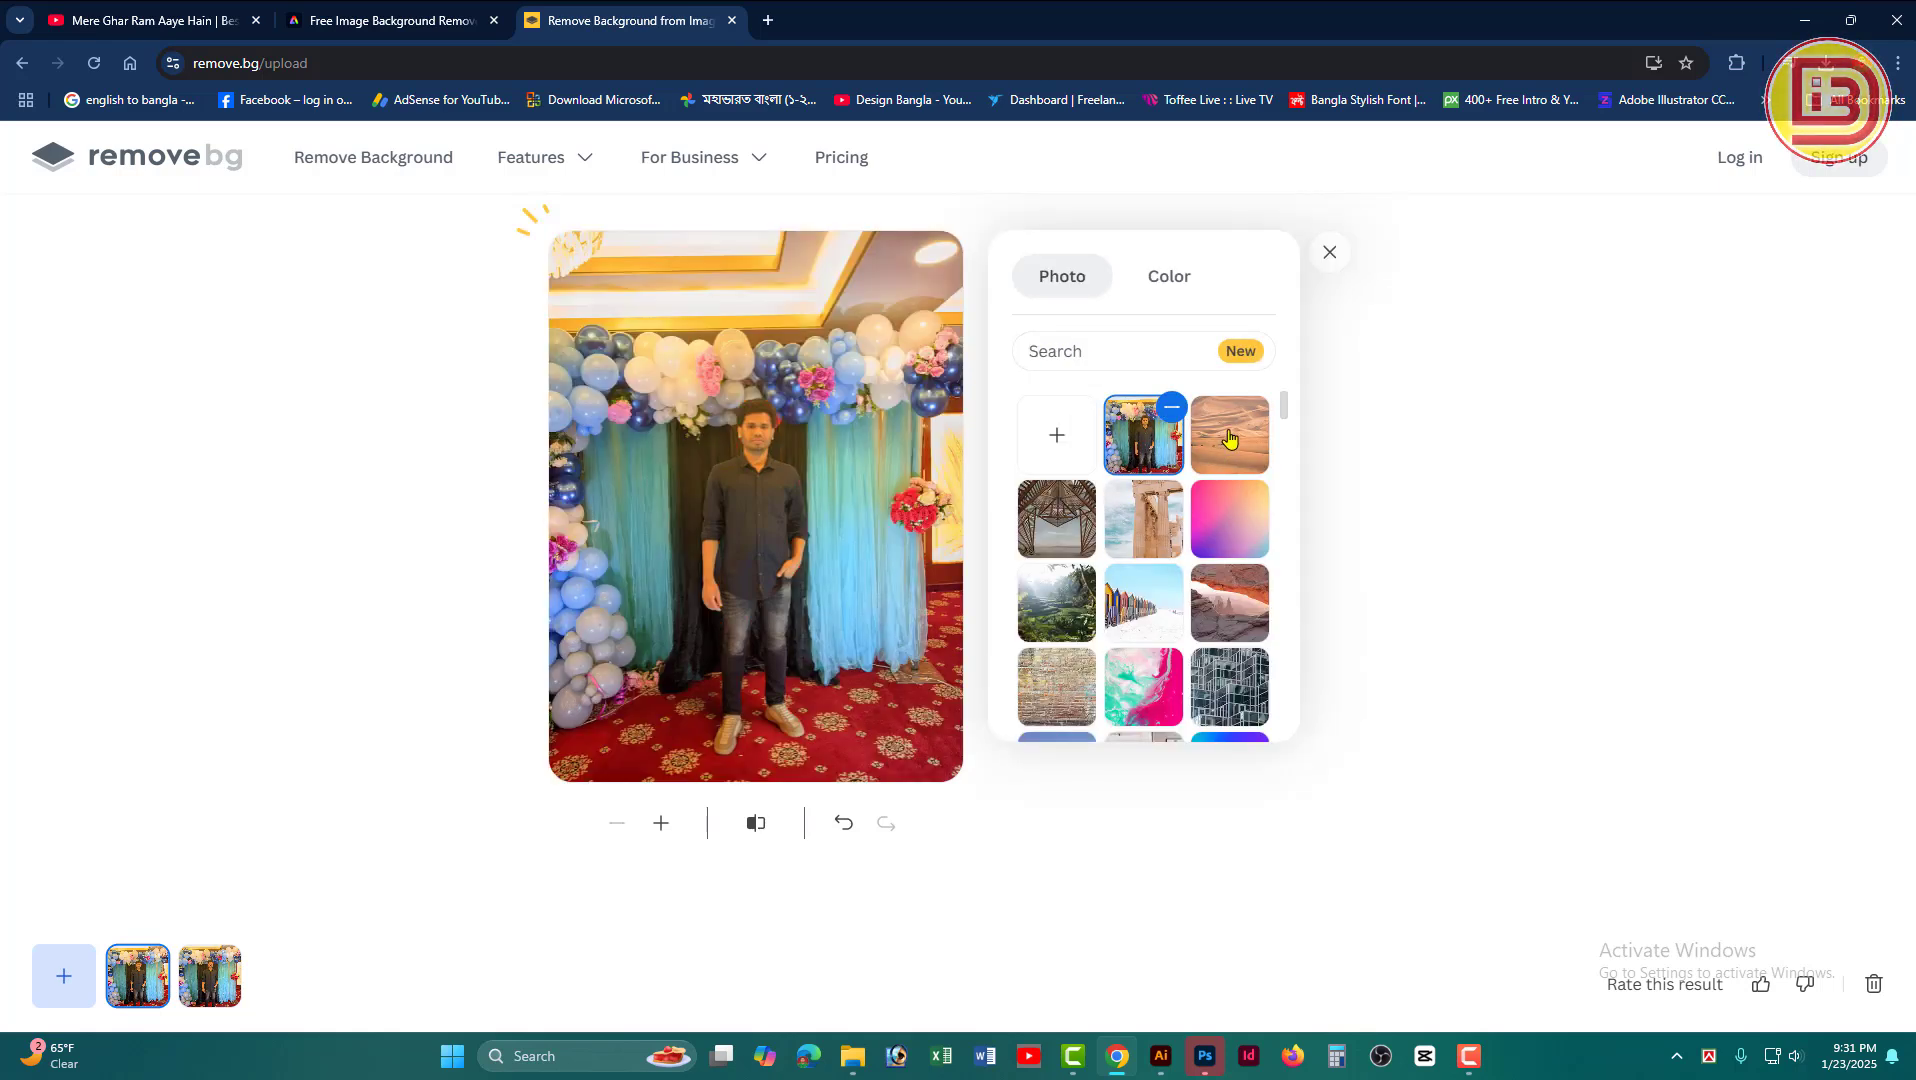
left_click(1228, 438)
left_click(1235, 522)
left_click(1073, 551)
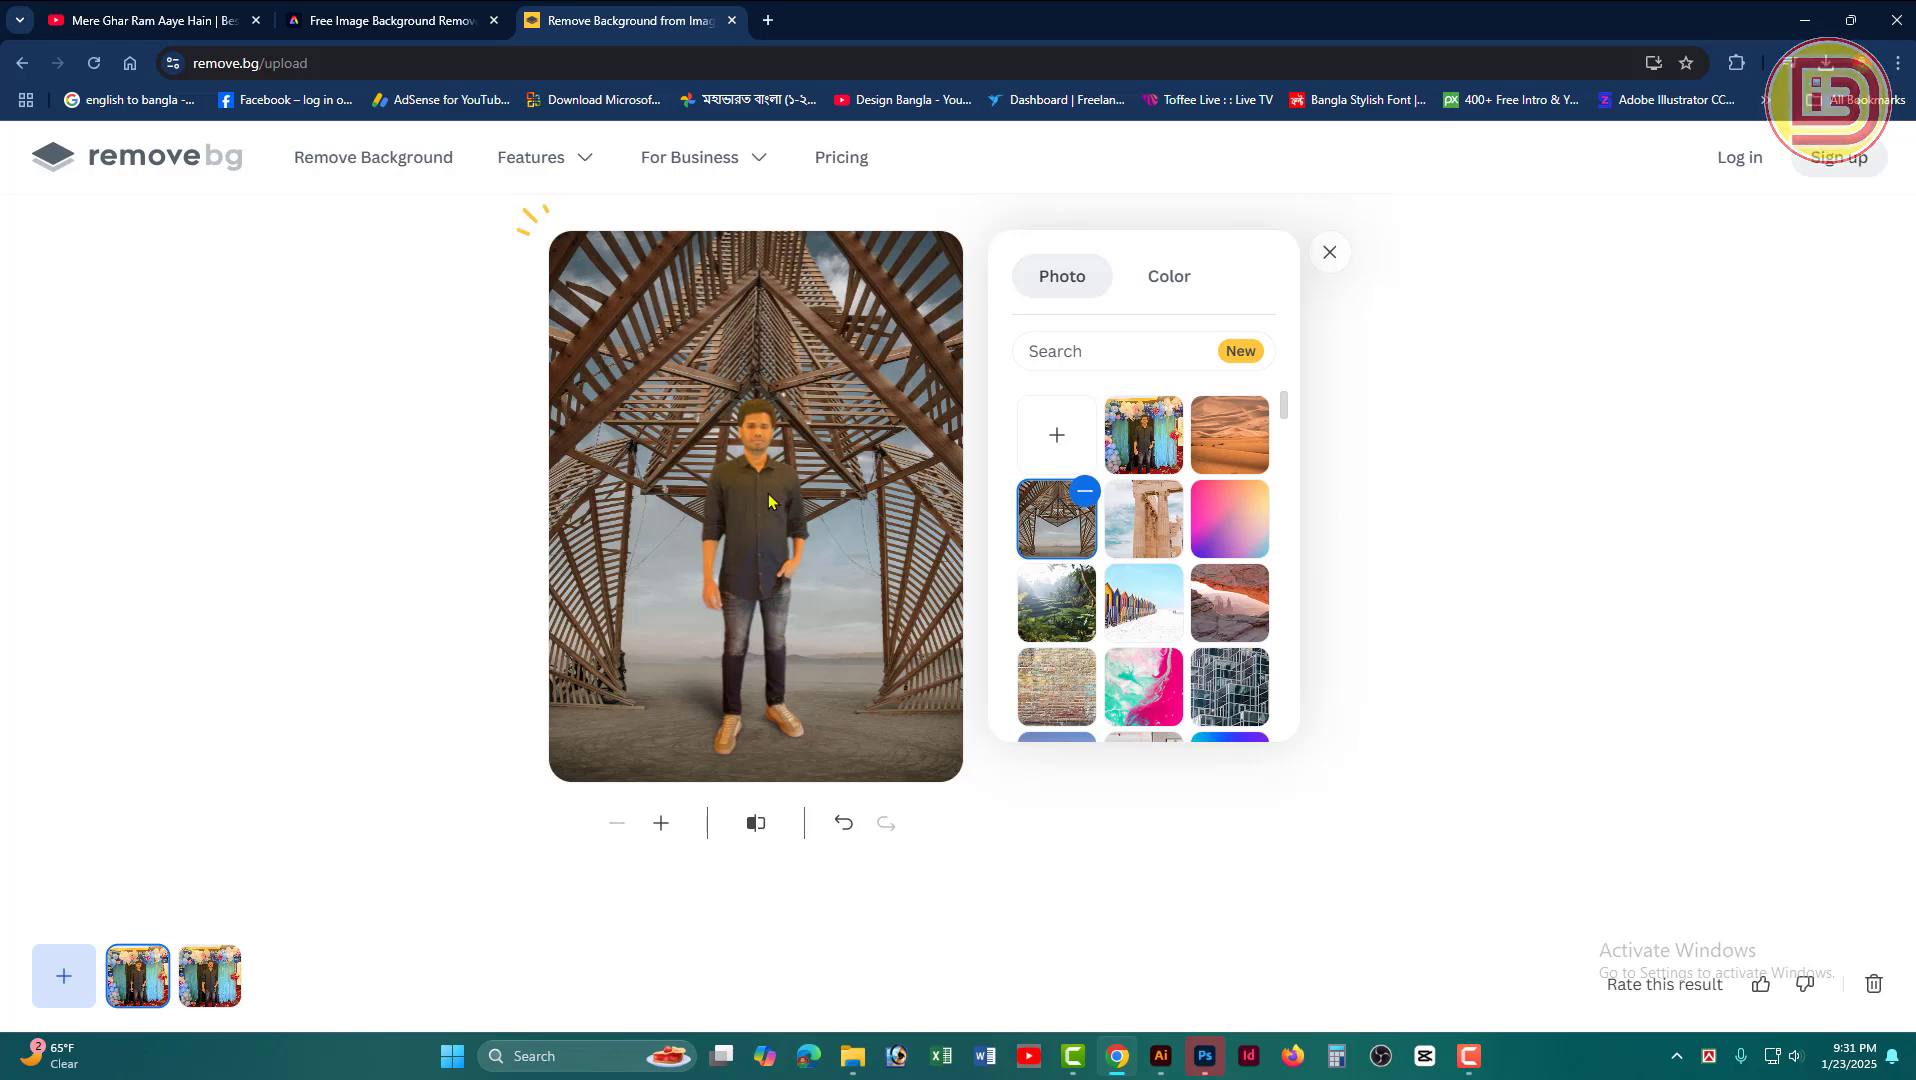
left_click(1060, 433)
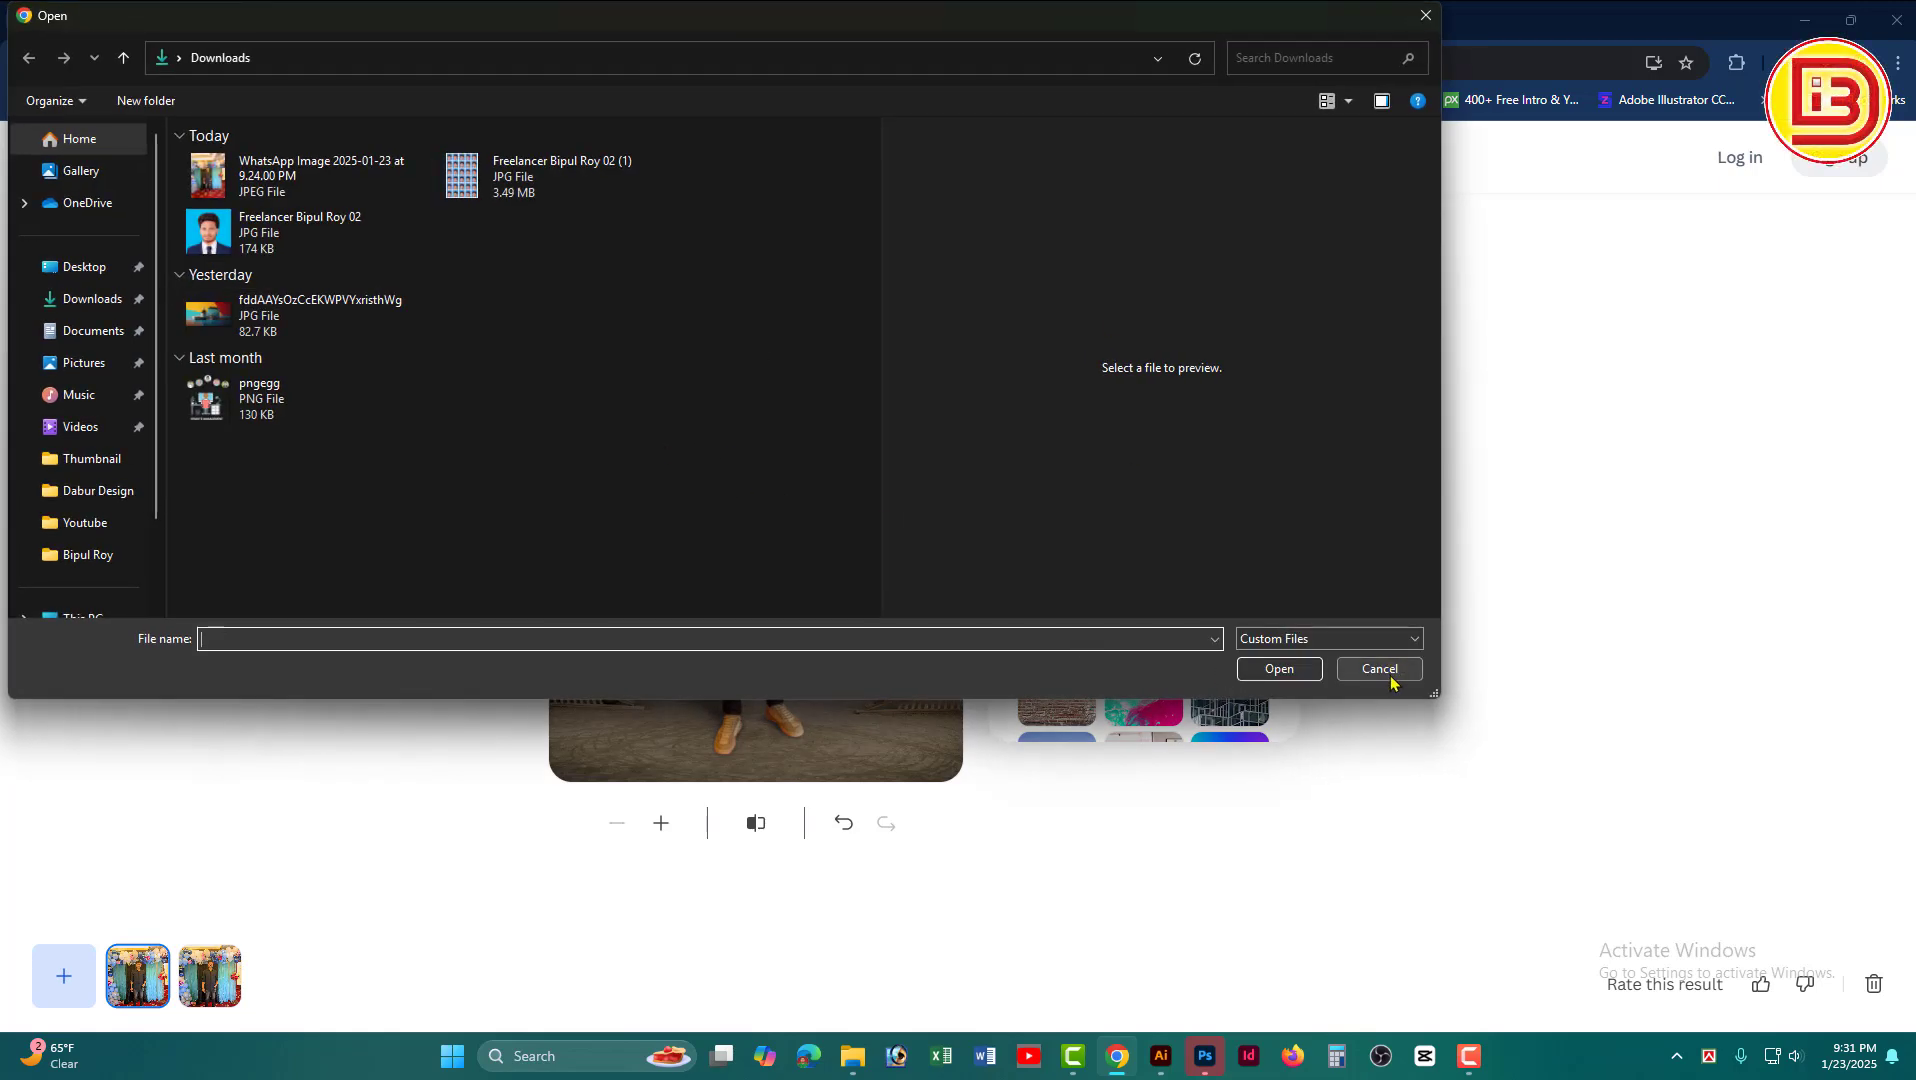
left_click(1390, 670)
left_click(1329, 253)
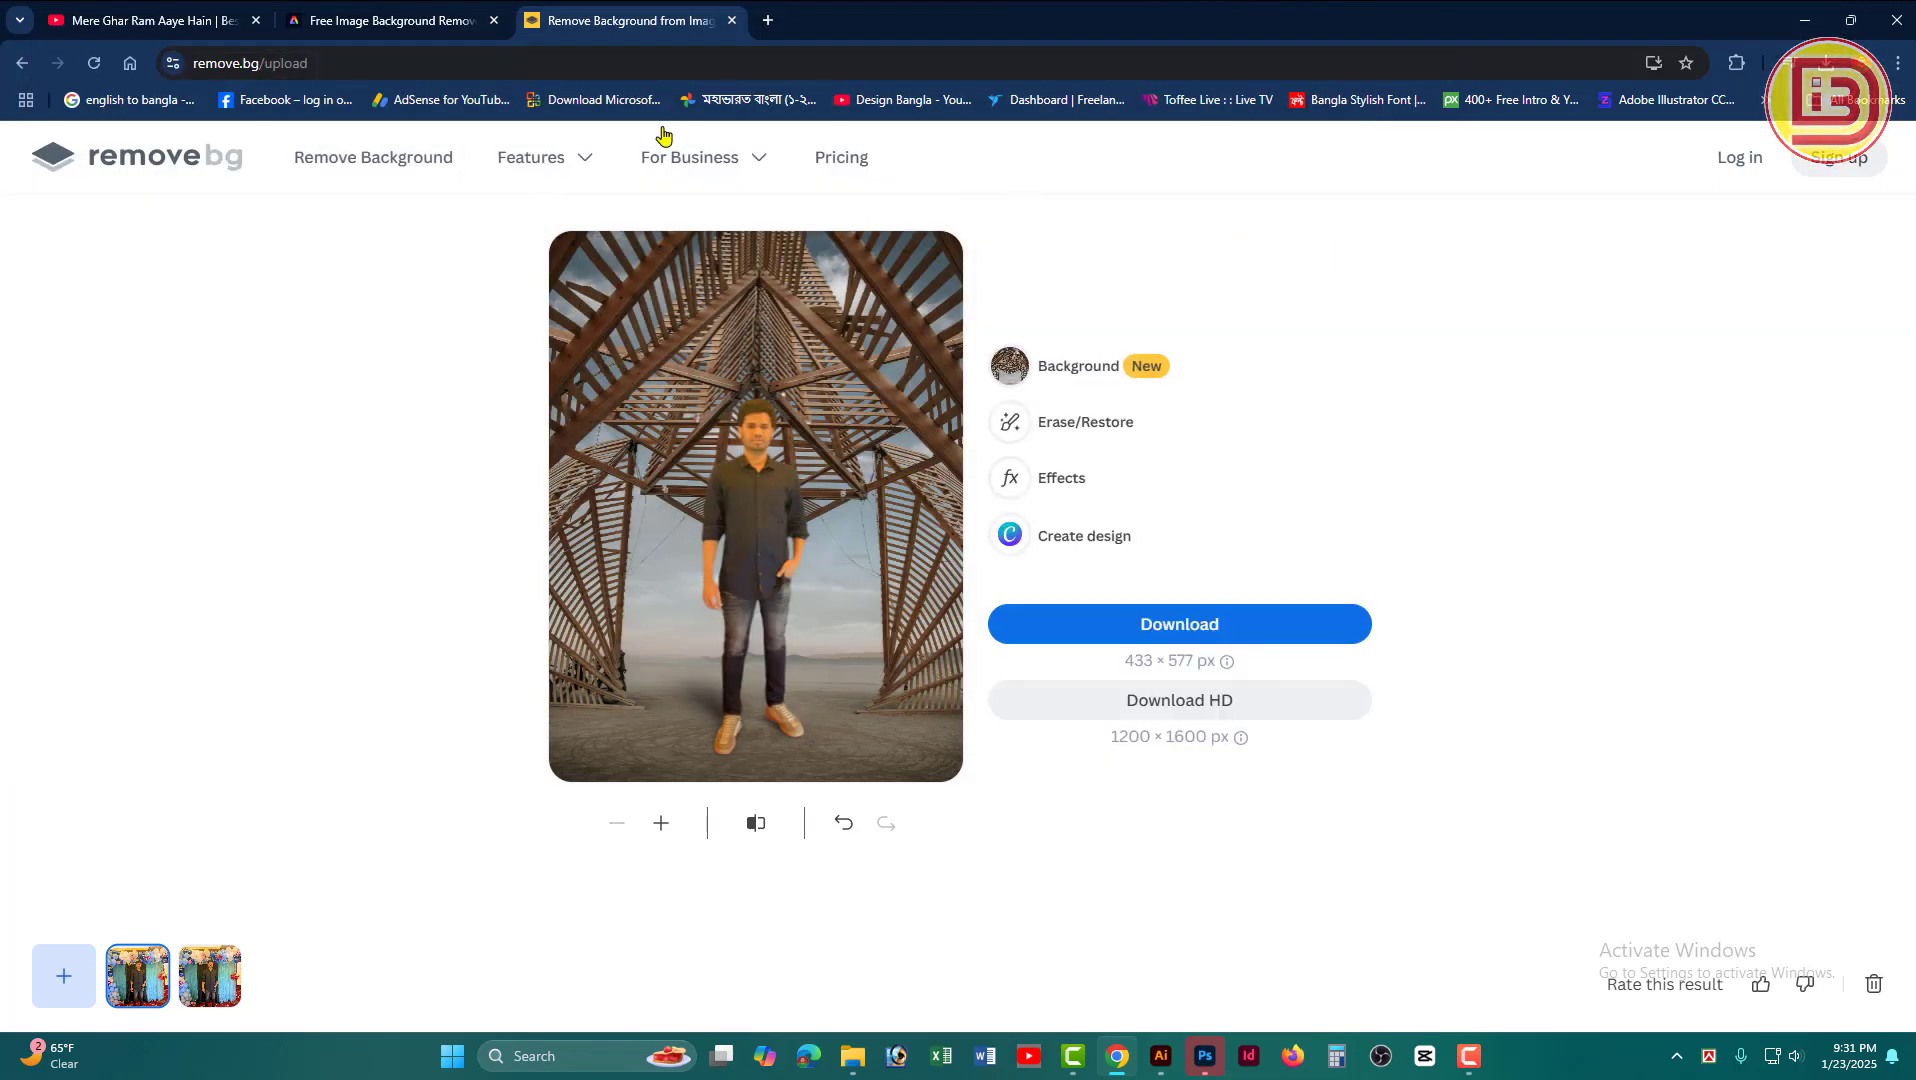
Step: Close the remove.bg and old Adobe Express tabs and have an empty browser tab ready
left_click(436, 28)
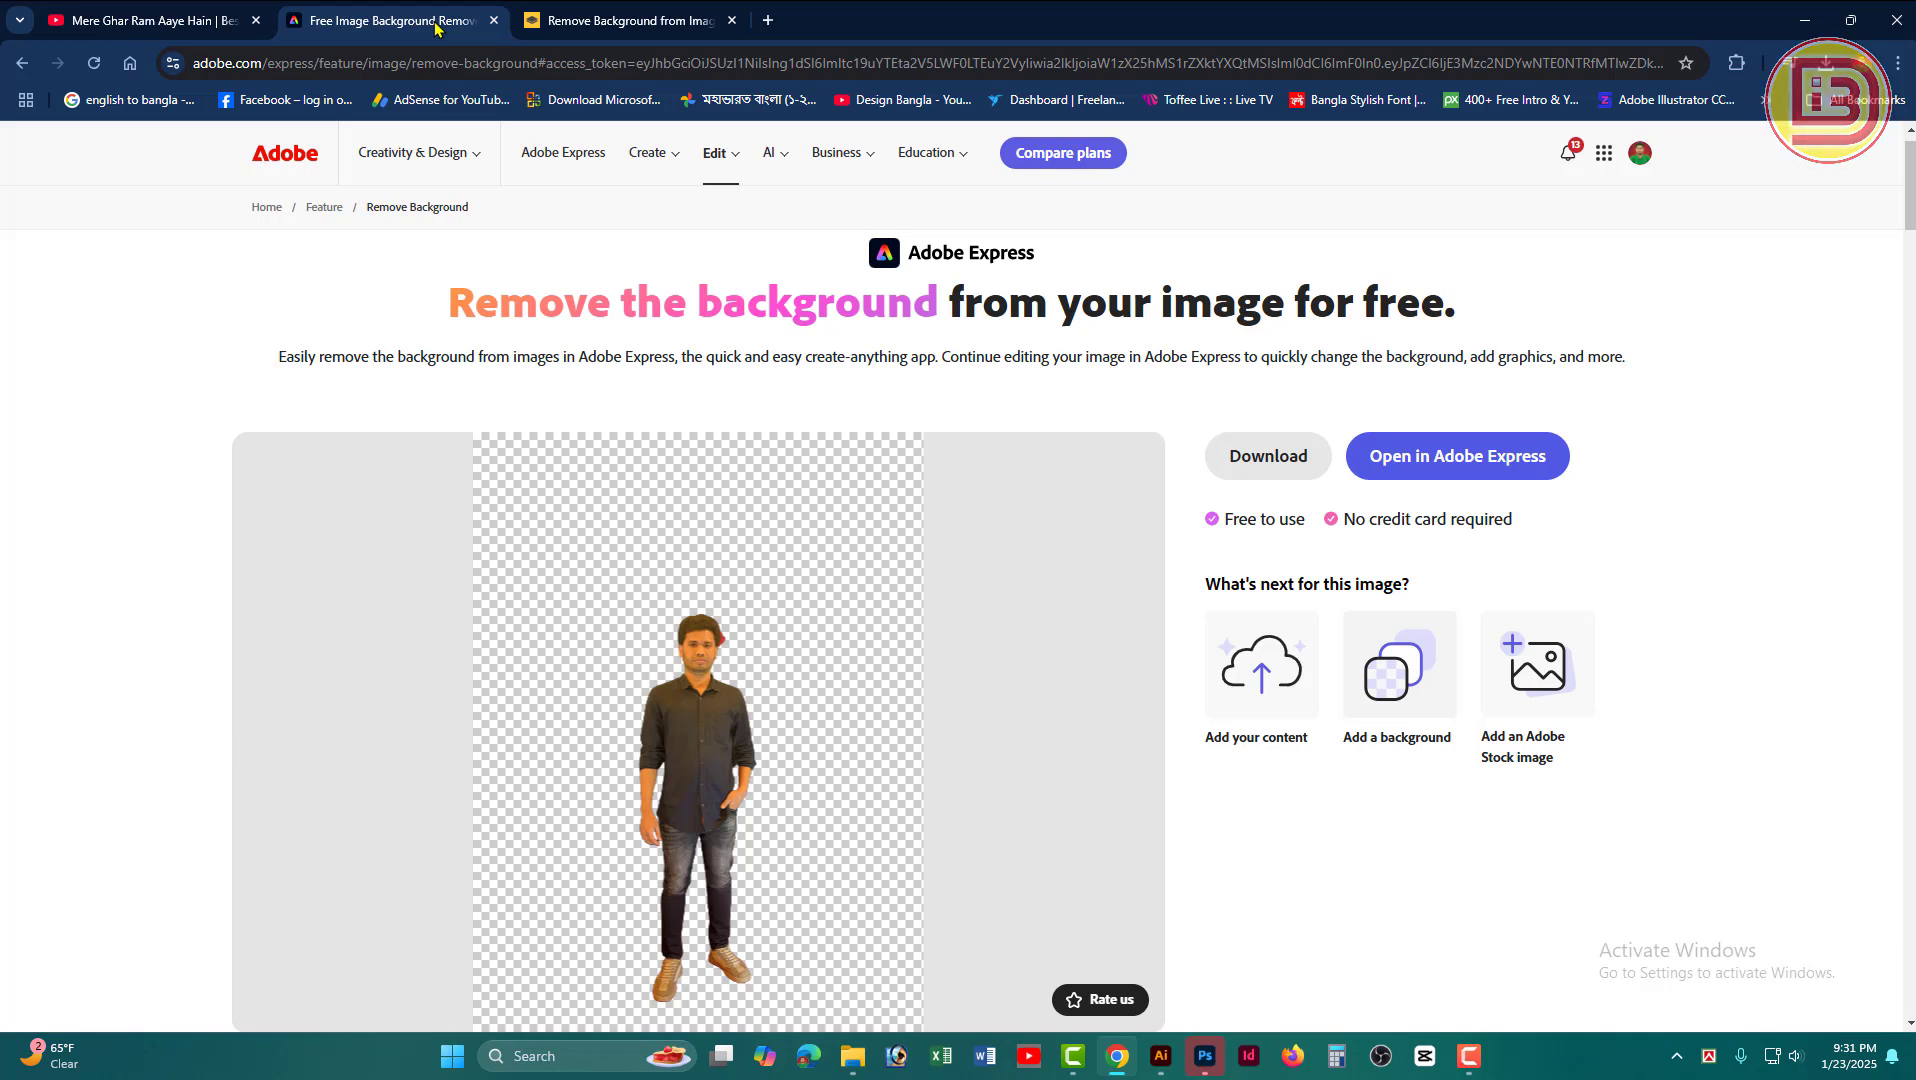
left_click(734, 21)
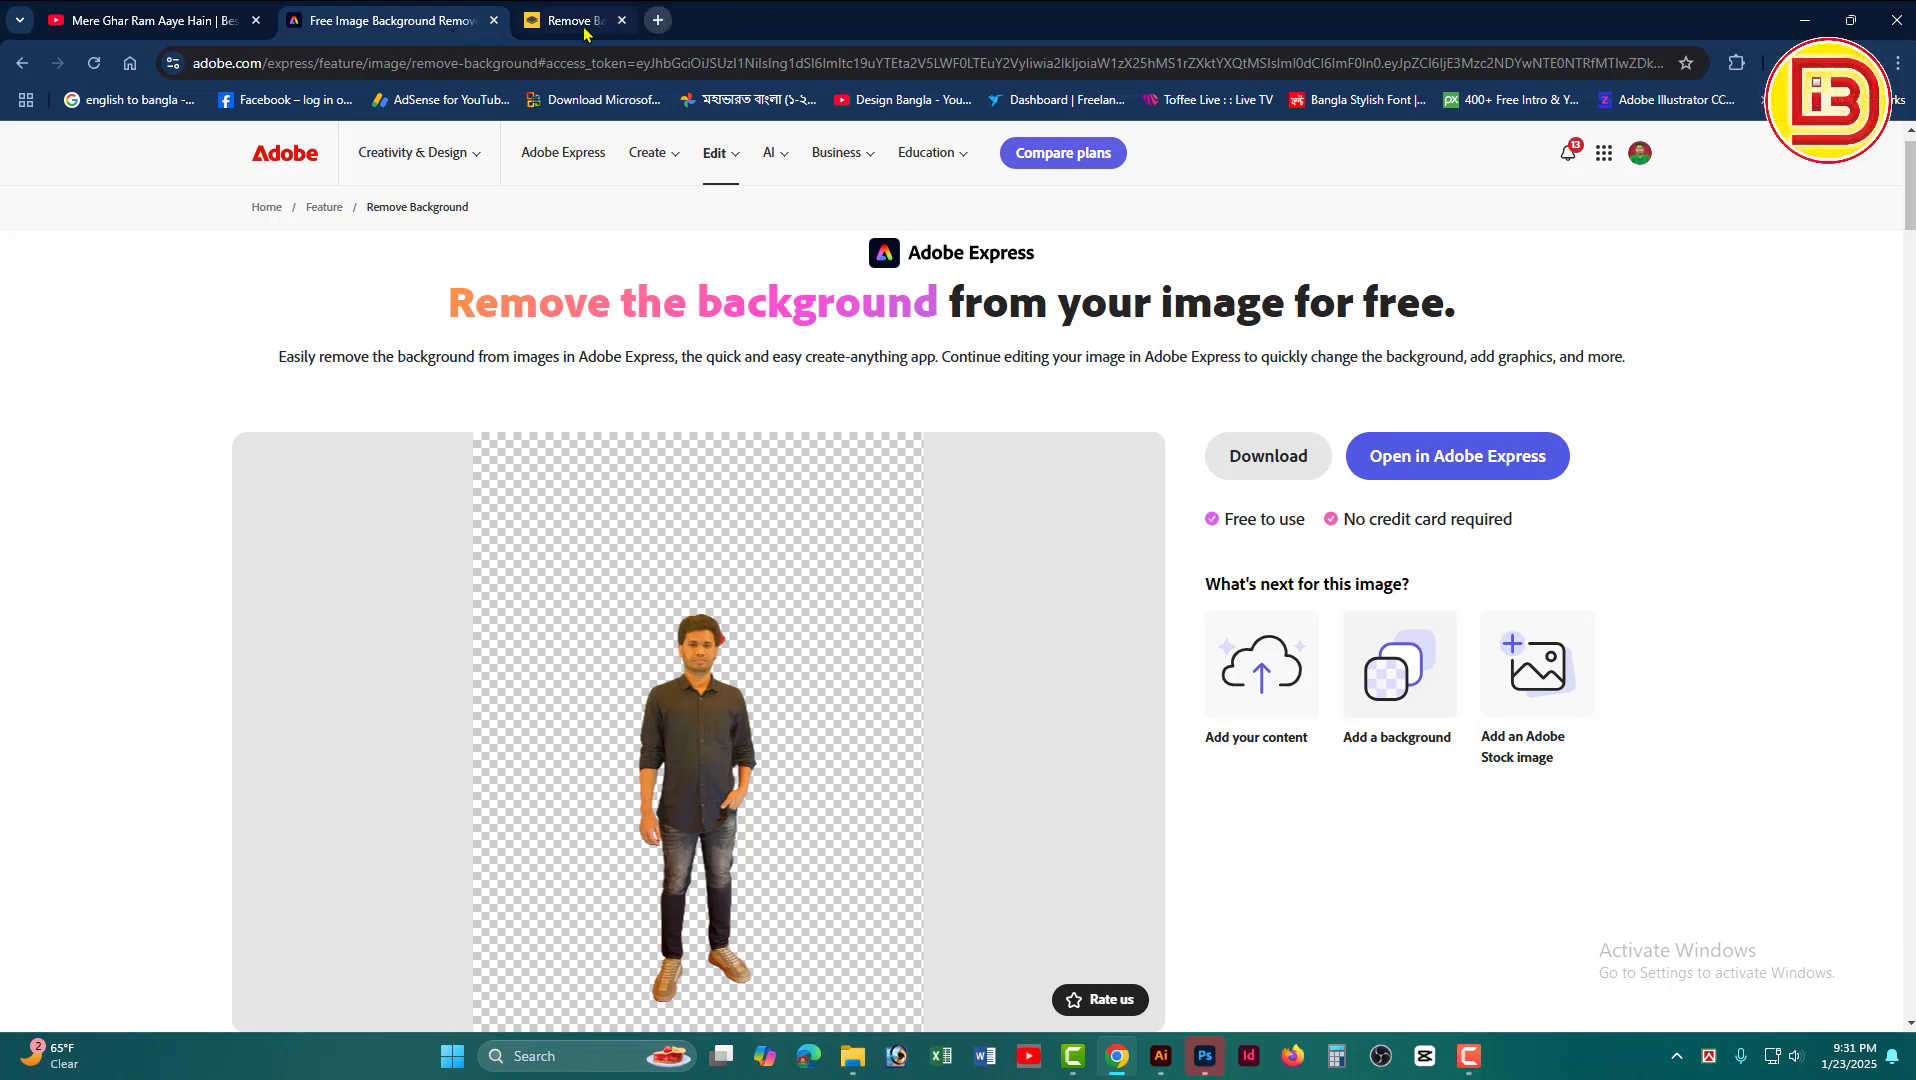
left_click(494, 21)
left_click(292, 21)
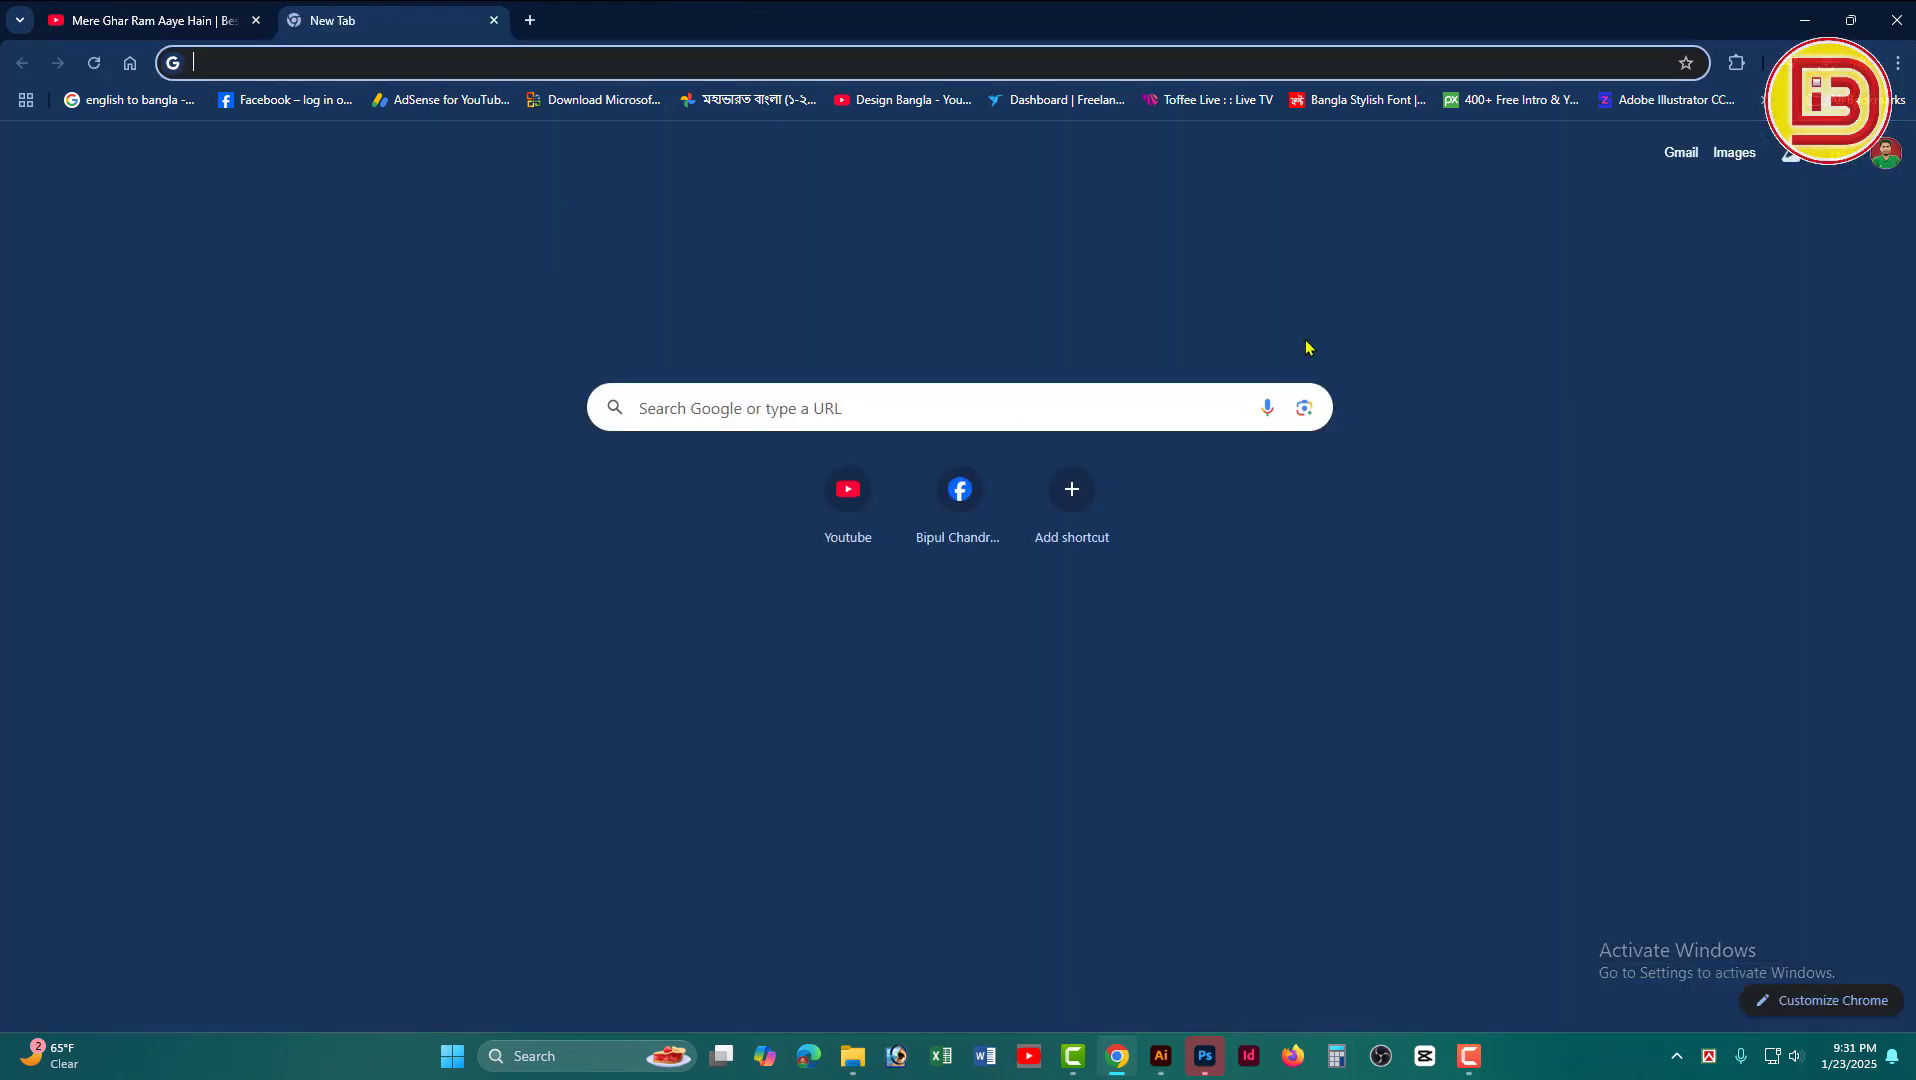
Step: Search Google for "adobe background remover" and open the Free Image Background Remover page of Adobe Express
left_click(843, 413)
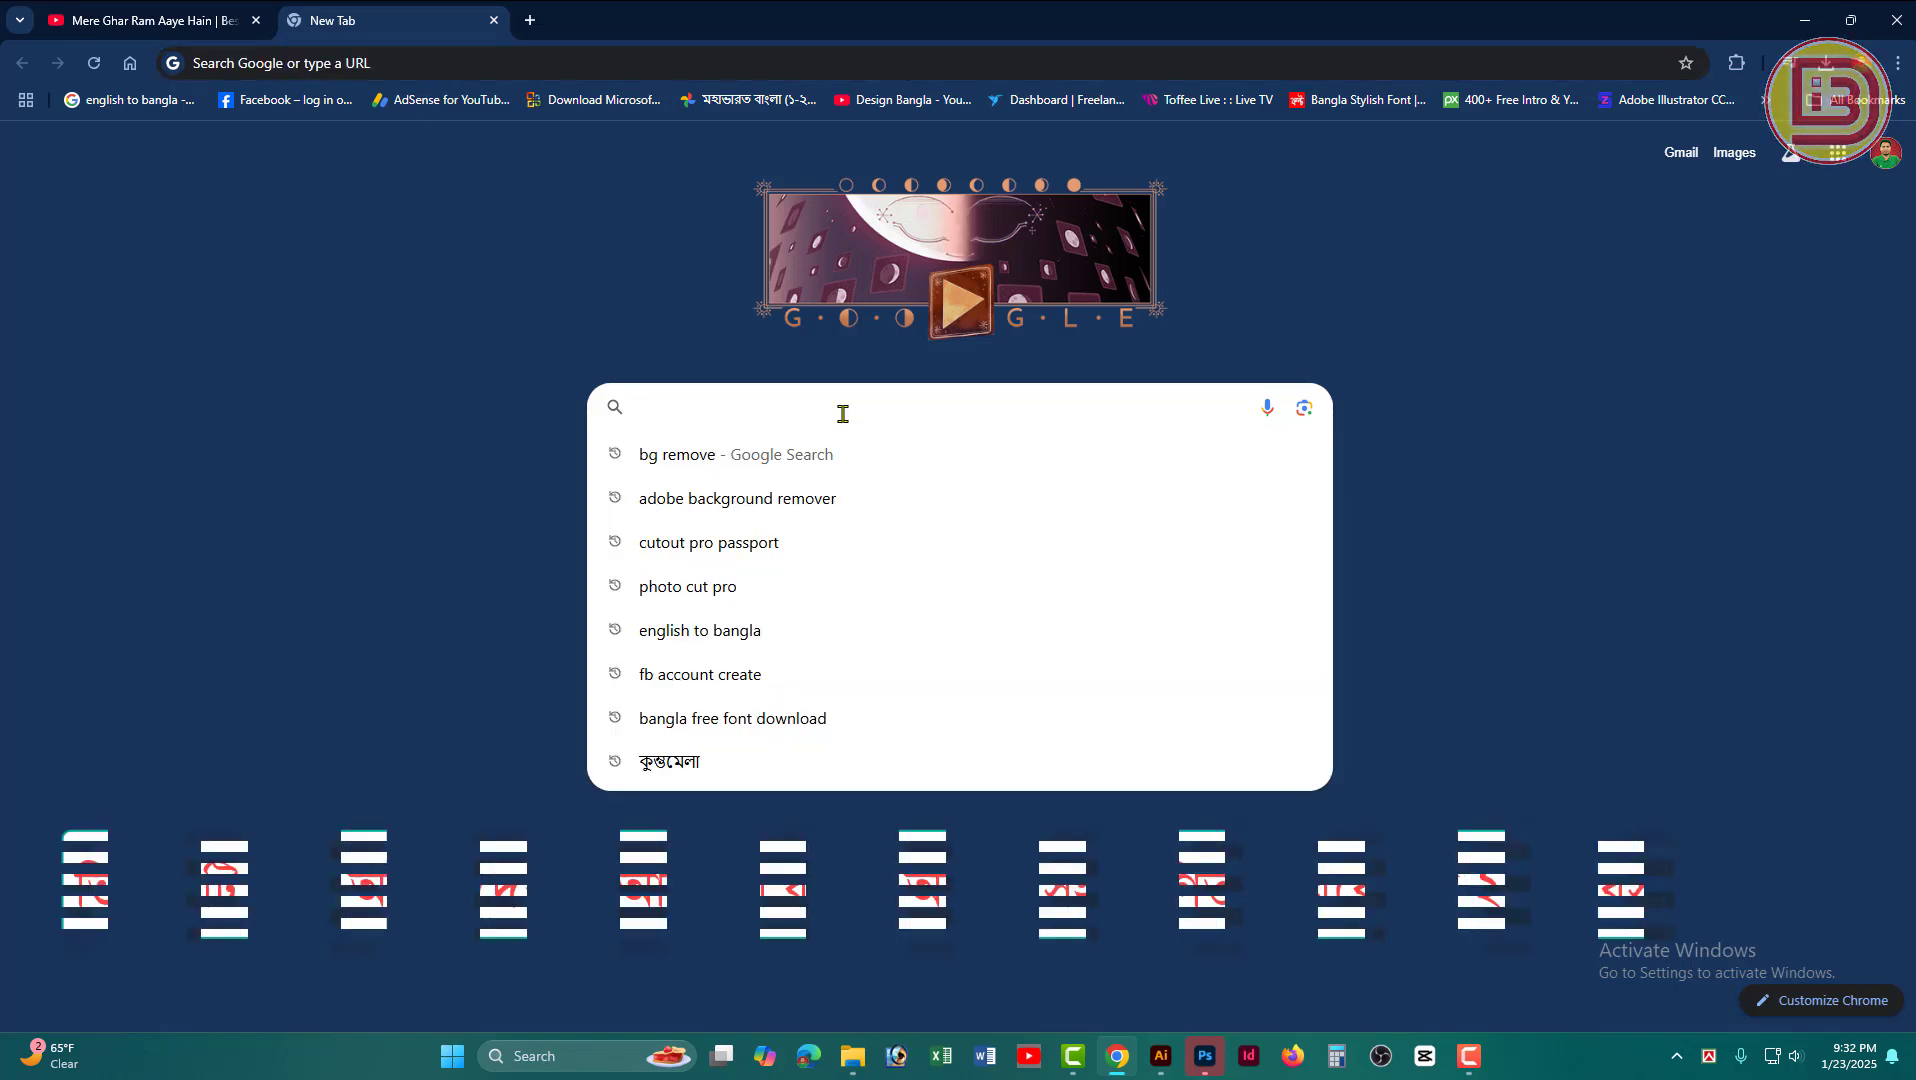
type("adobe")
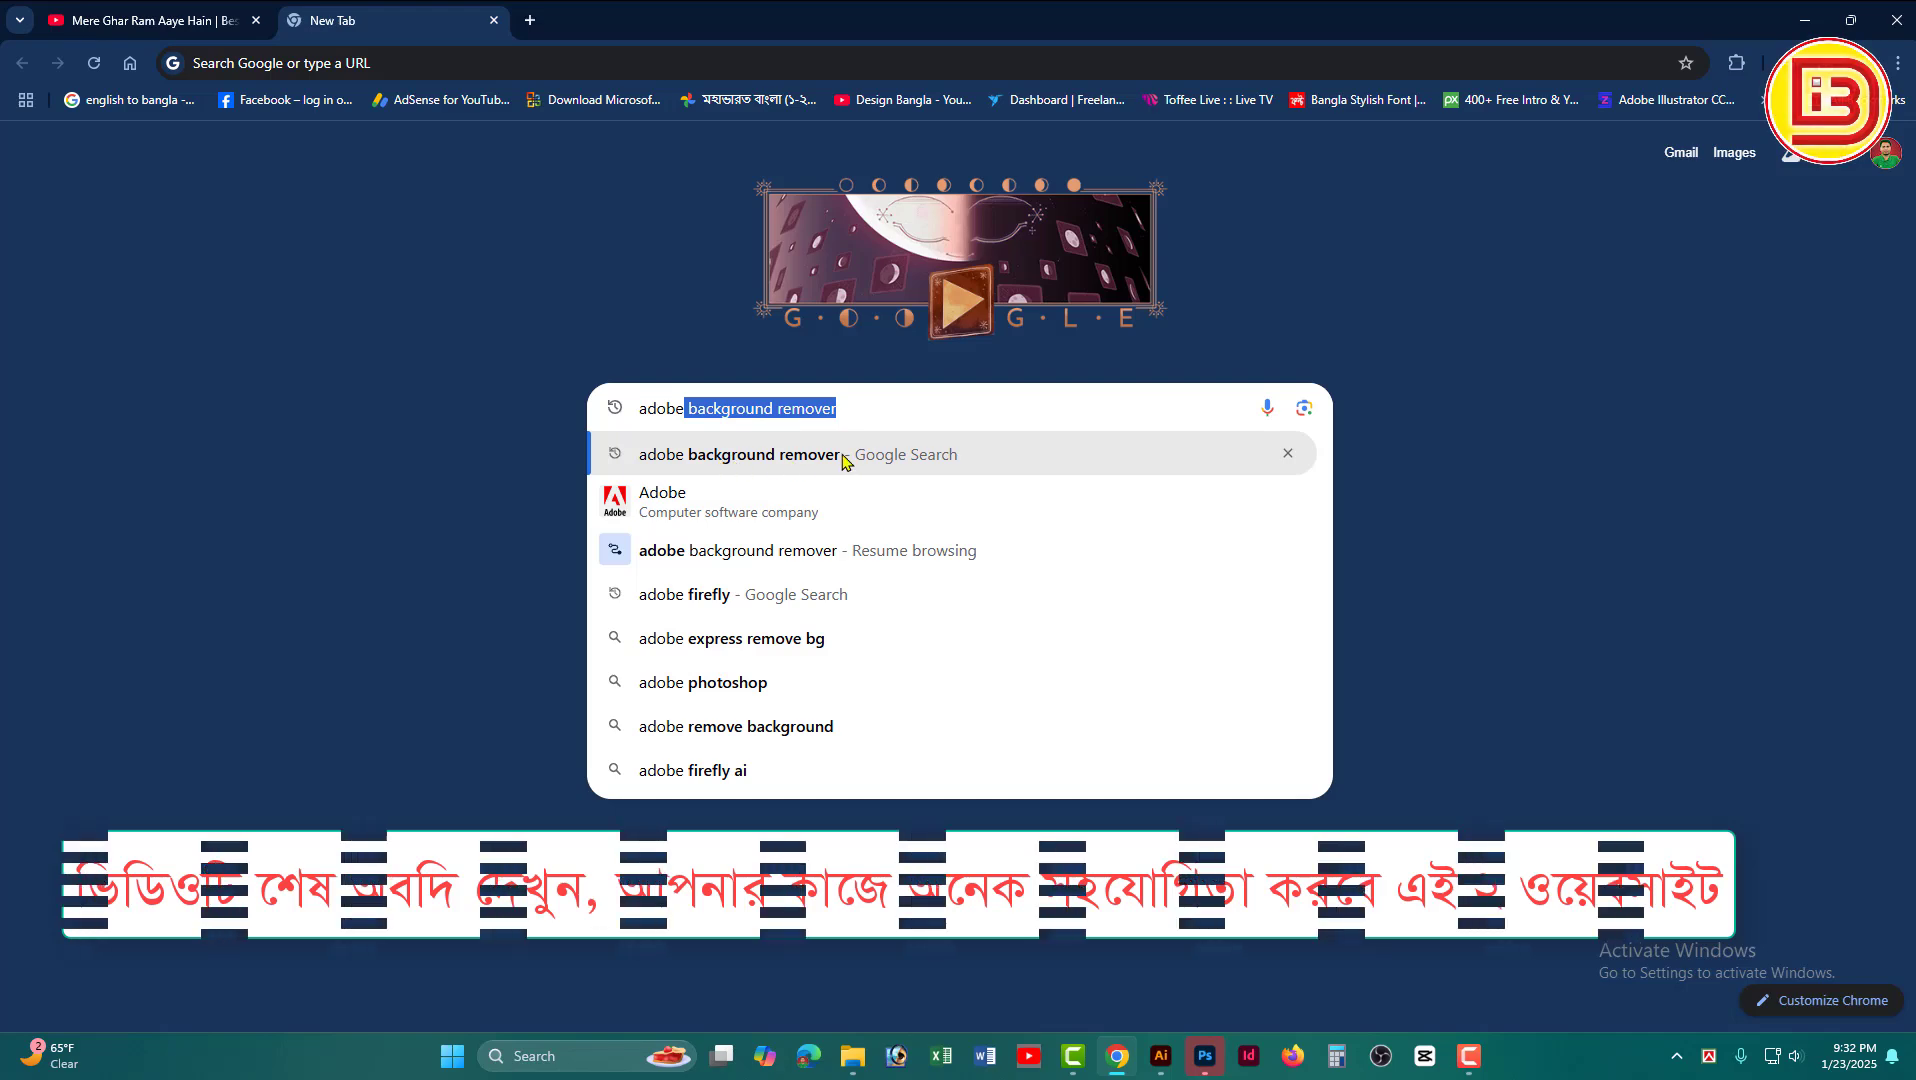
left_click(773, 457)
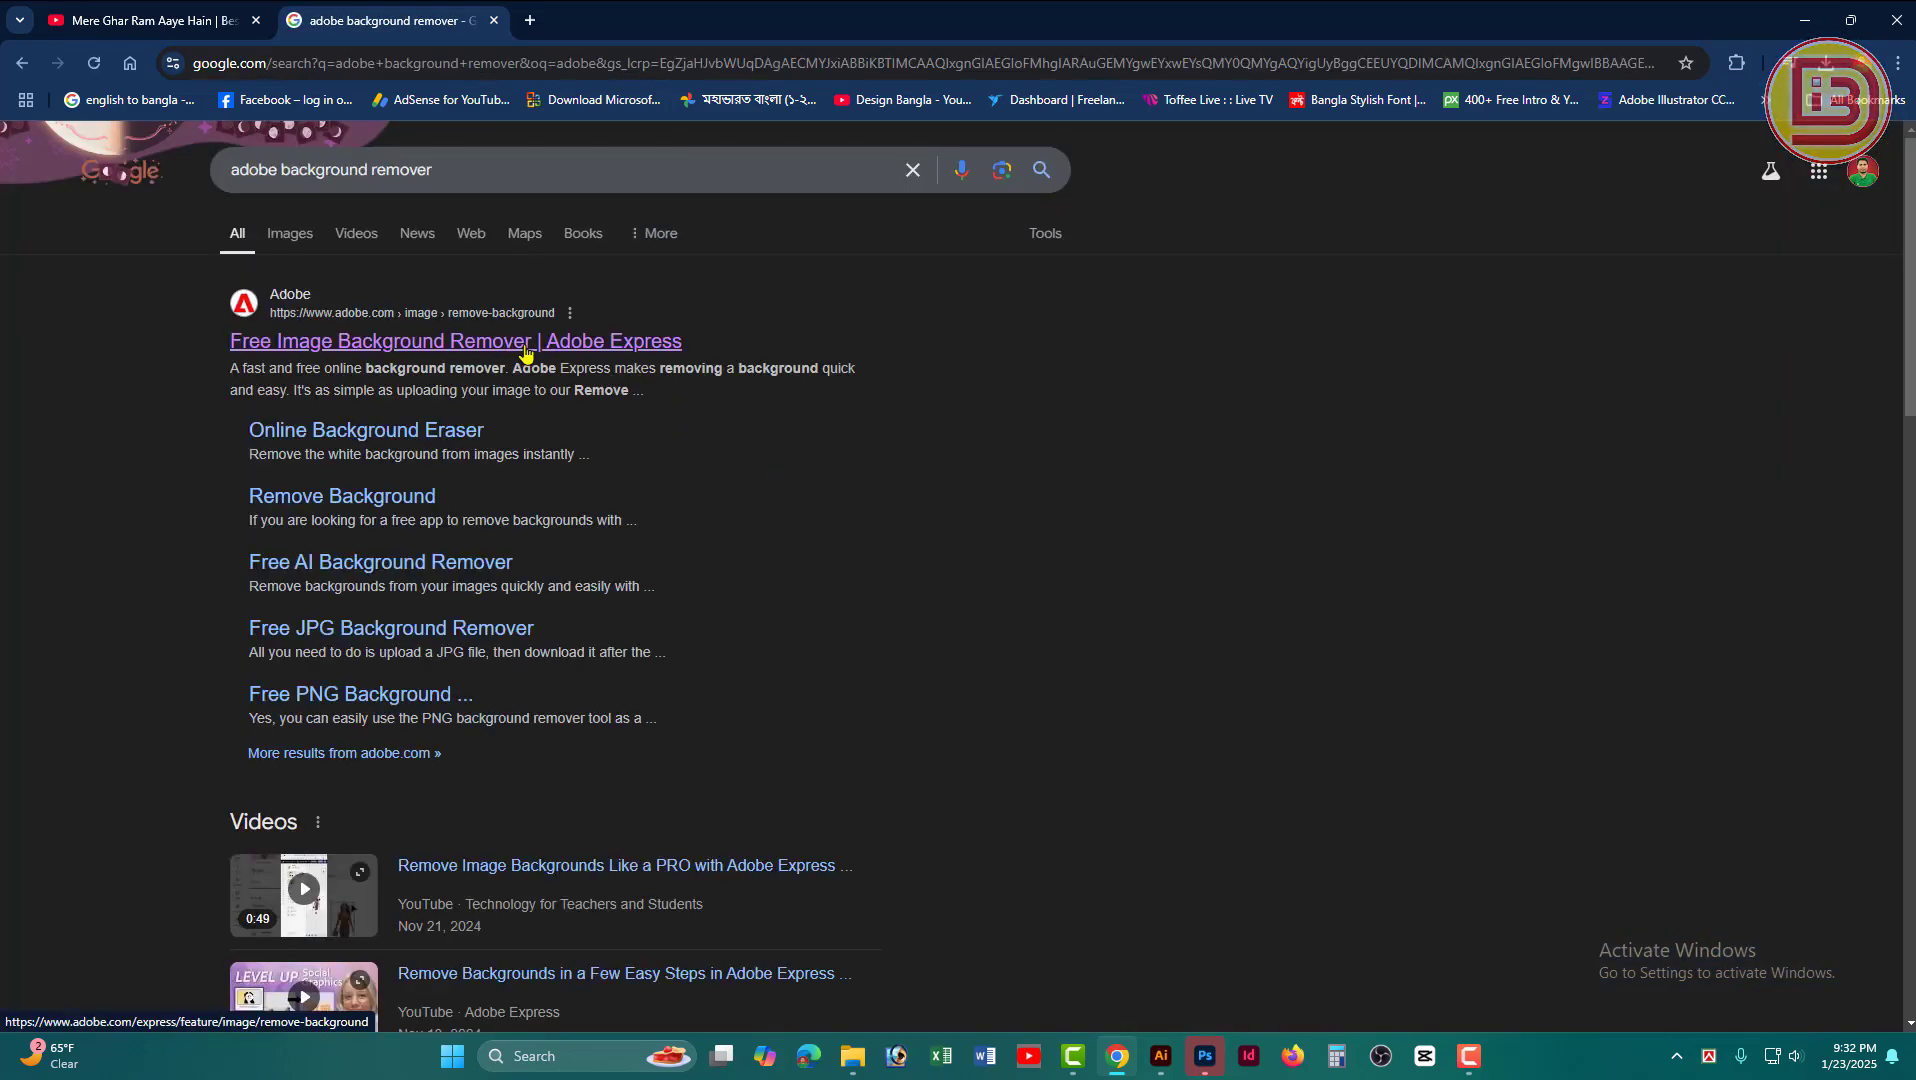
left_click(522, 345)
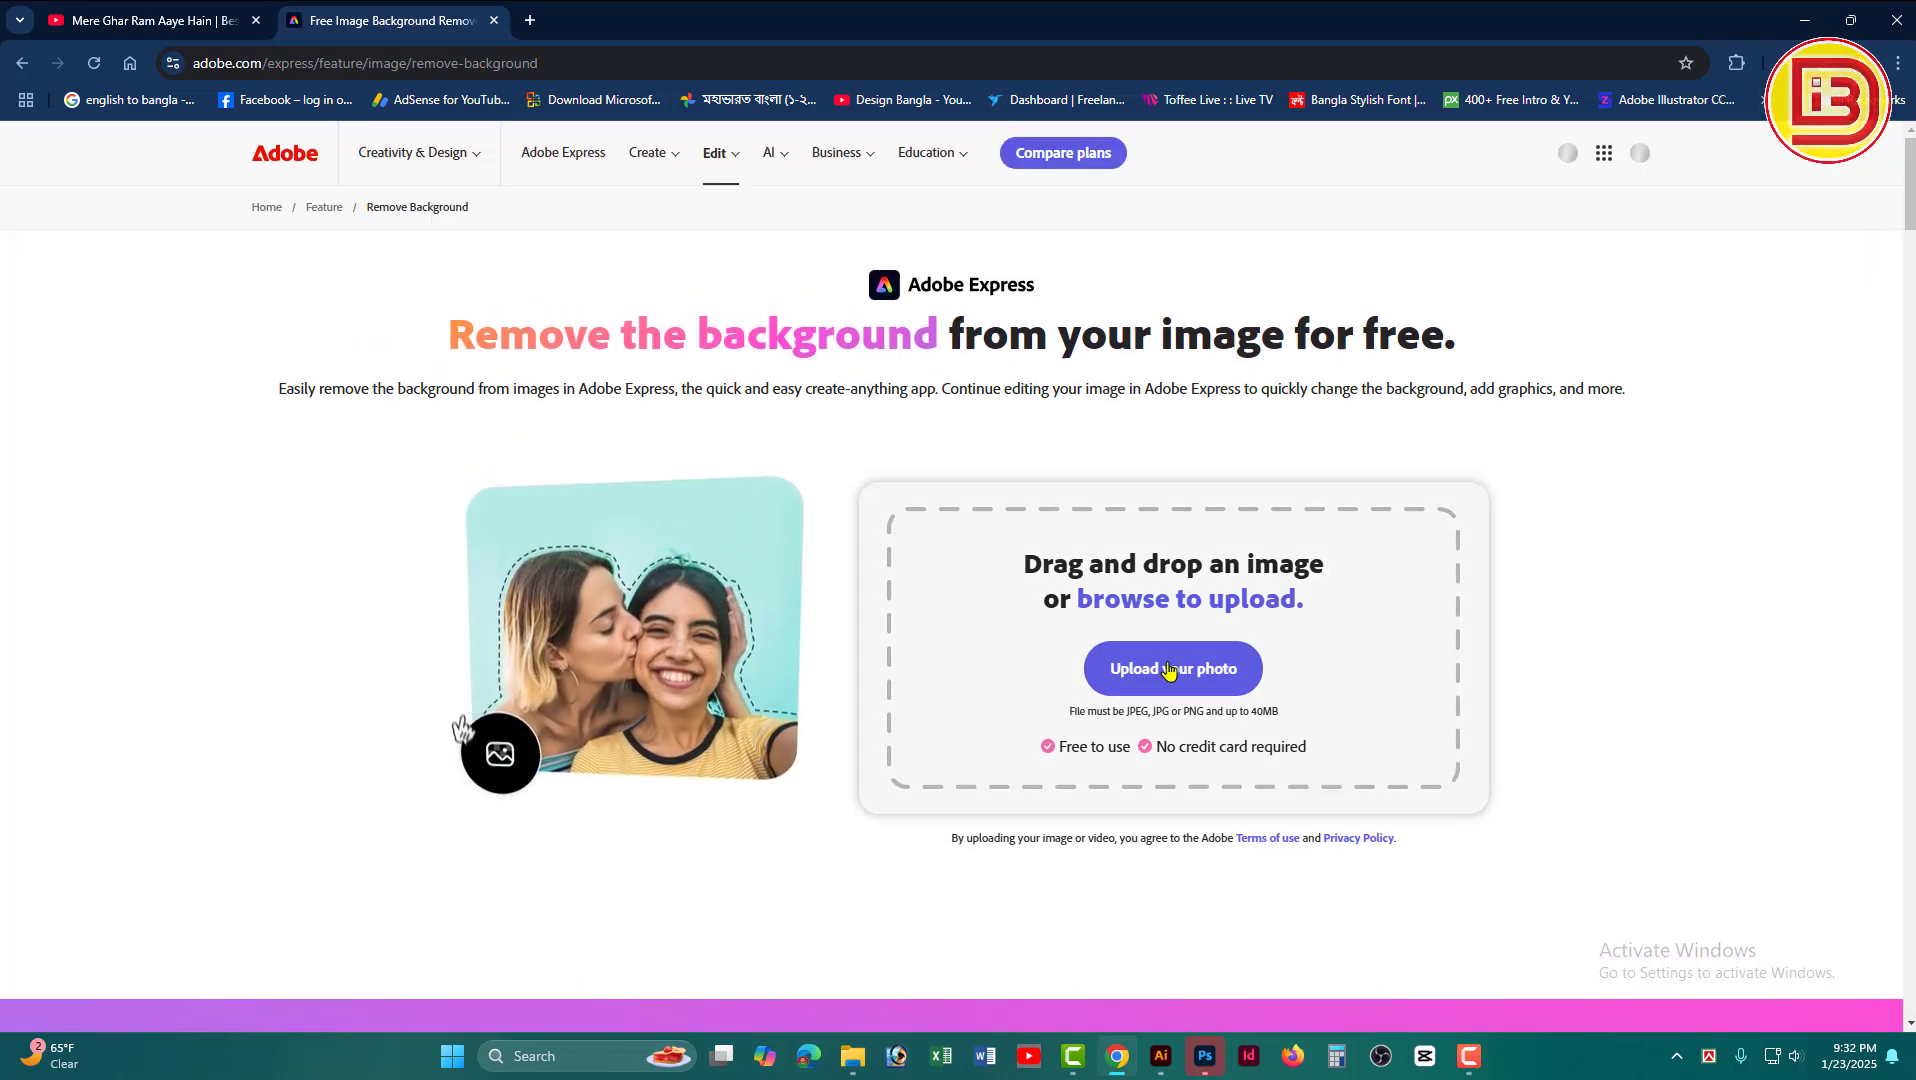
Step: Upload "WhatsApp Image 2025-01-23 at 9.24.00 PM" from Downloads to have its background removed
left_click(1168, 670)
left_click(254, 195)
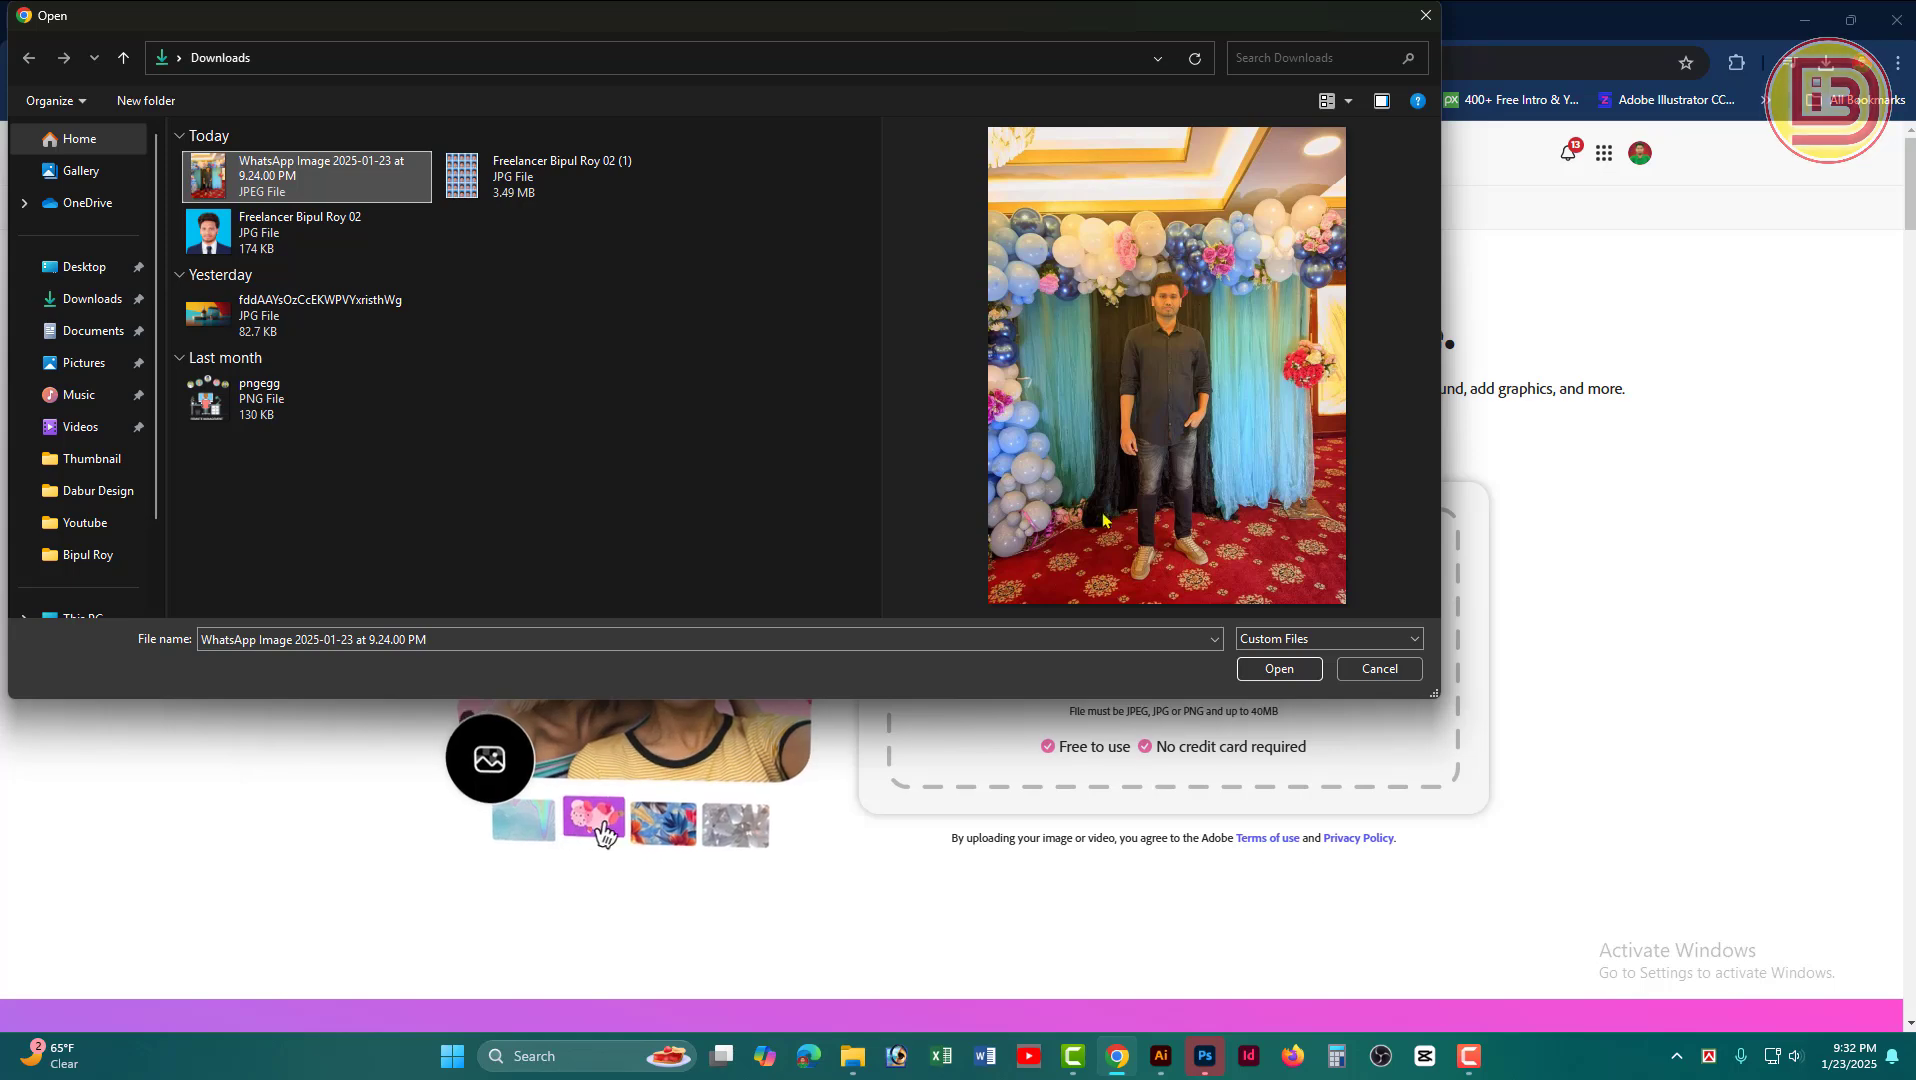
left_click(1280, 668)
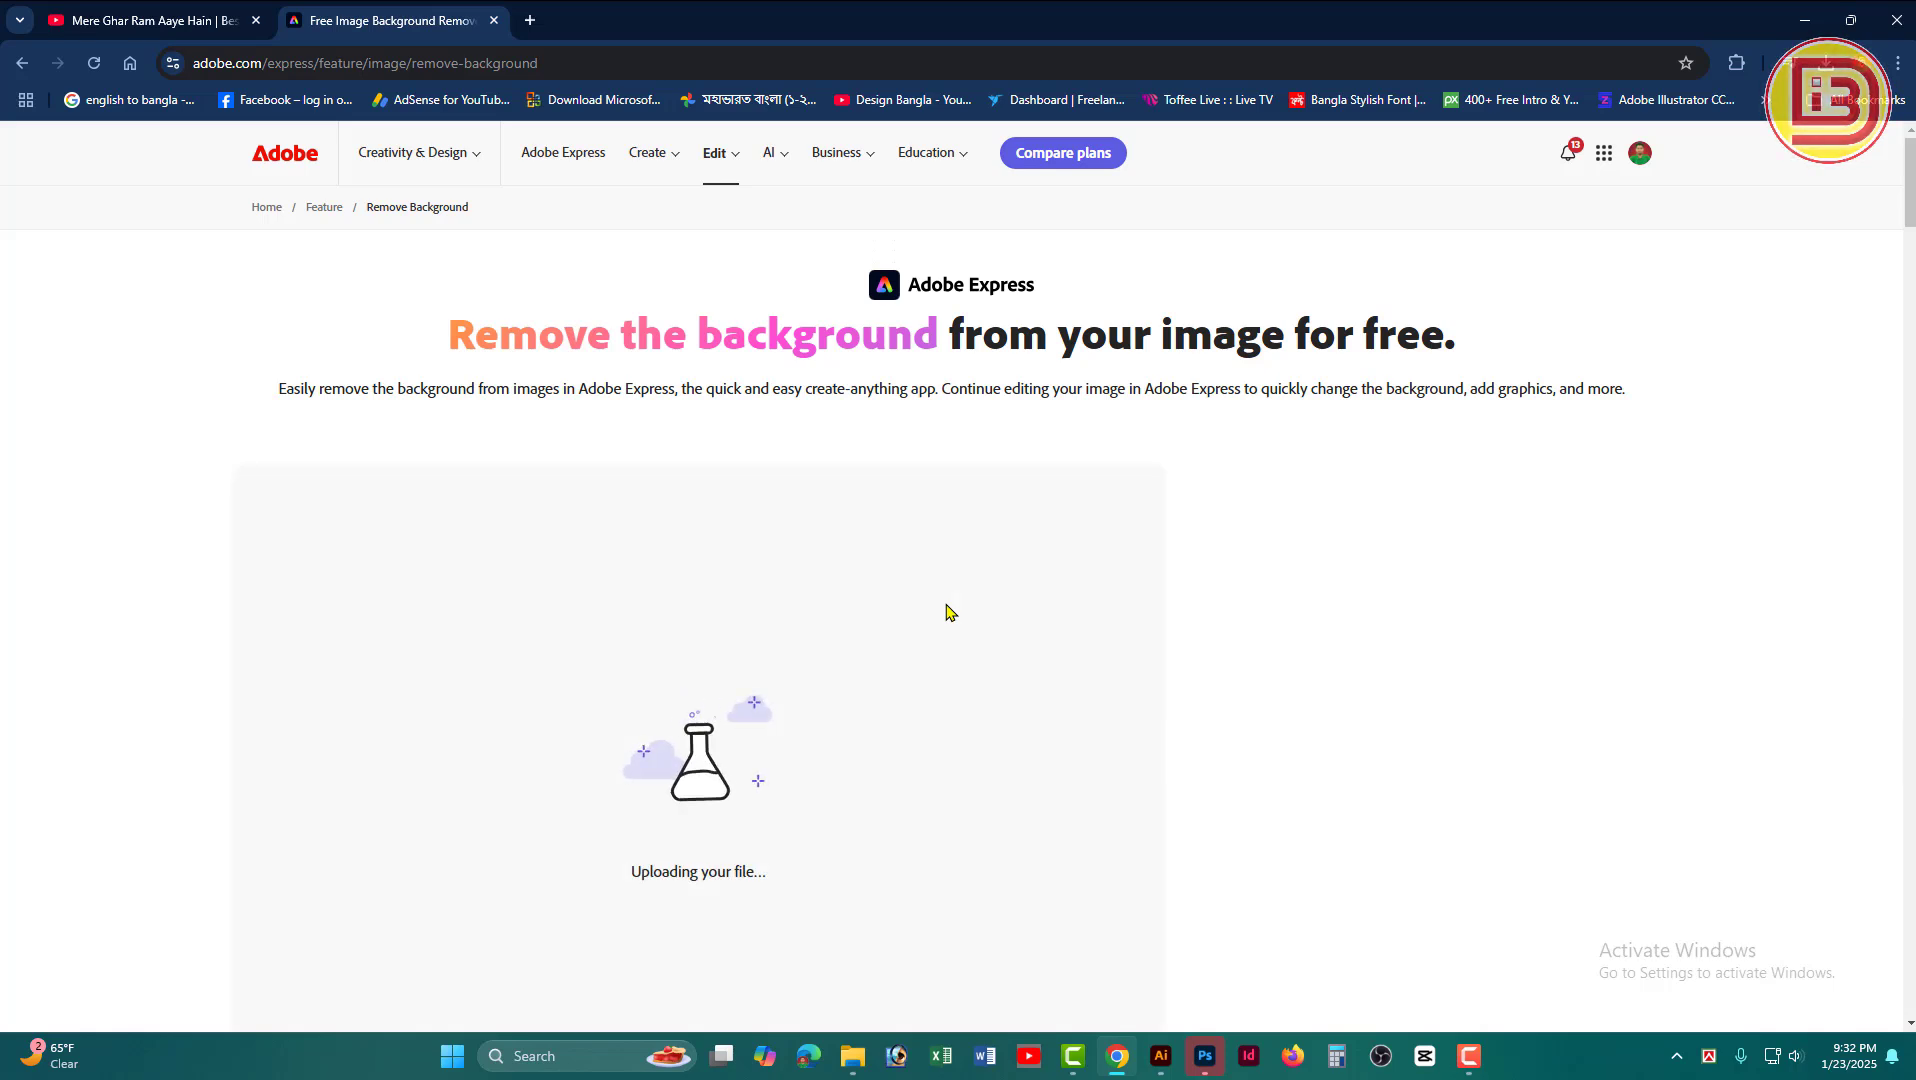
scroll(947, 615, "down", 1)
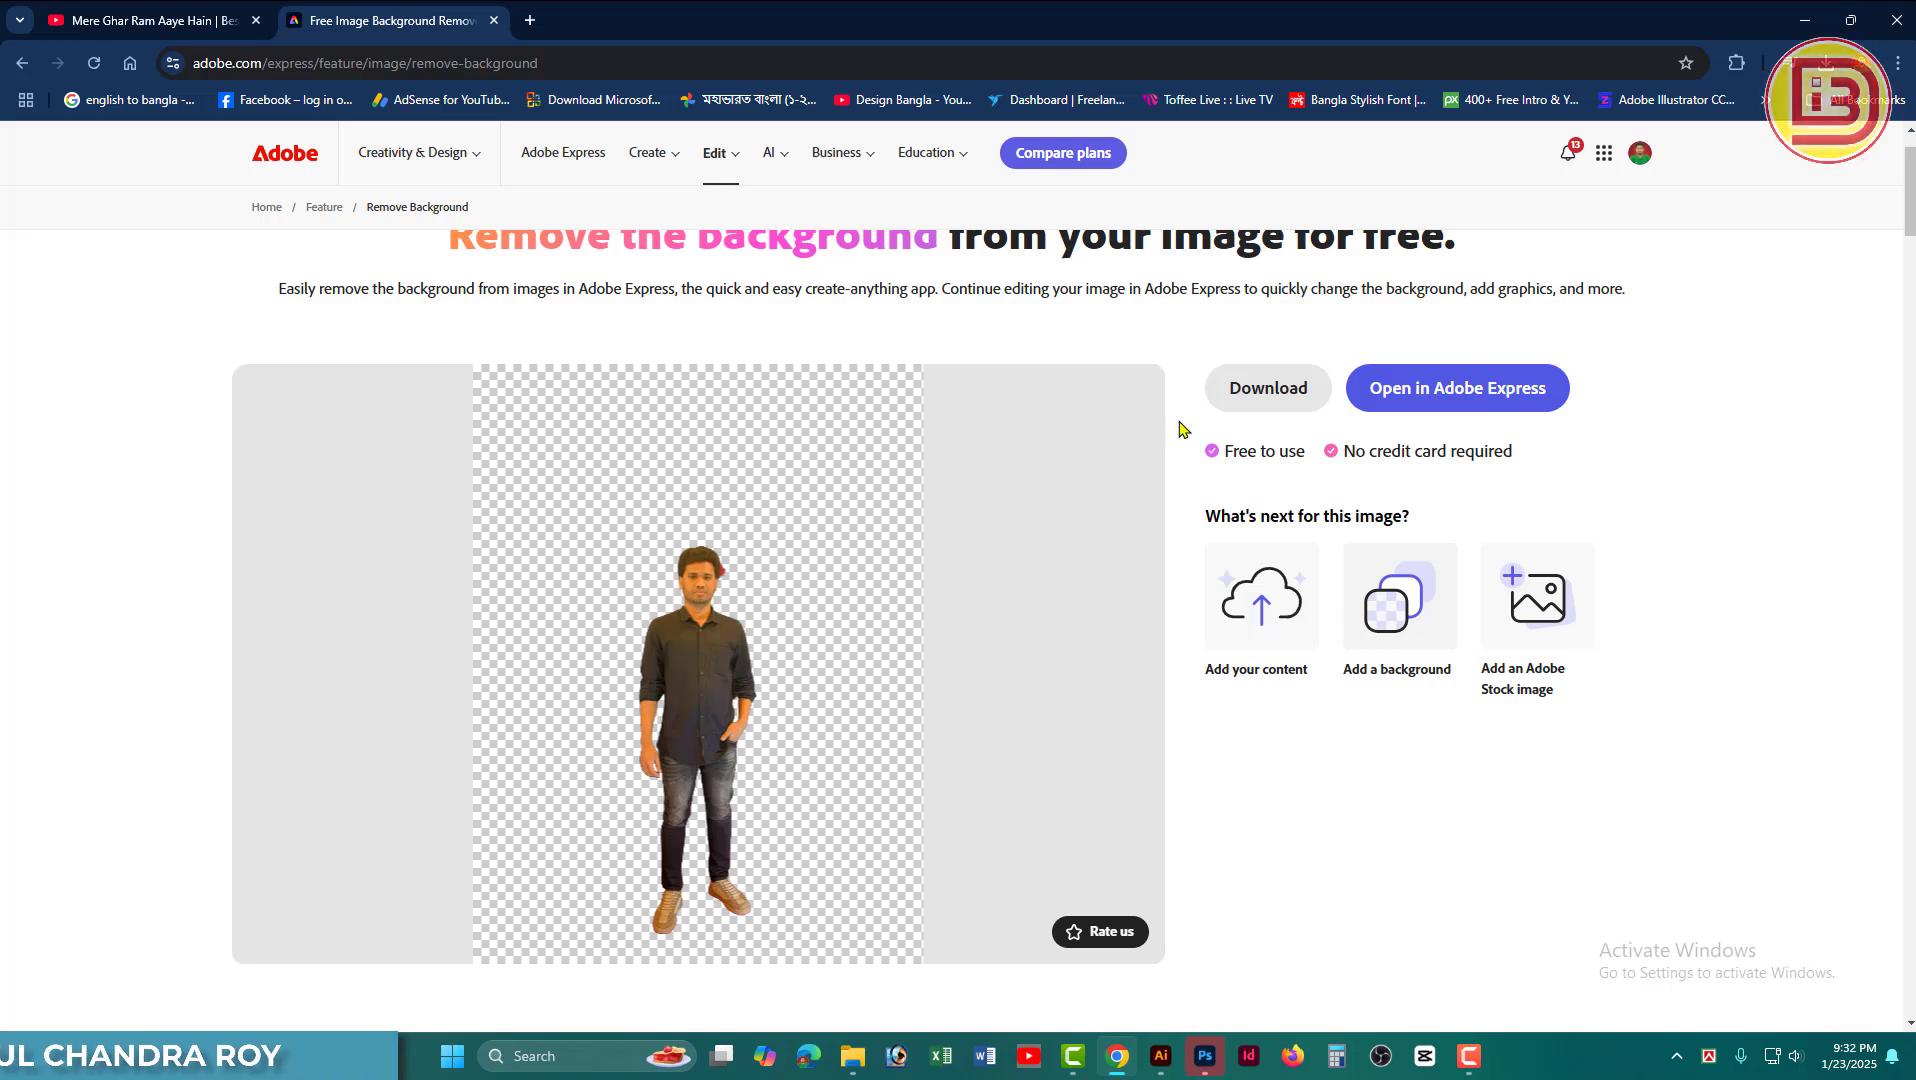
Step: Download the cutout image and open the downloaded file.png in Photoshop
left_click(1253, 396)
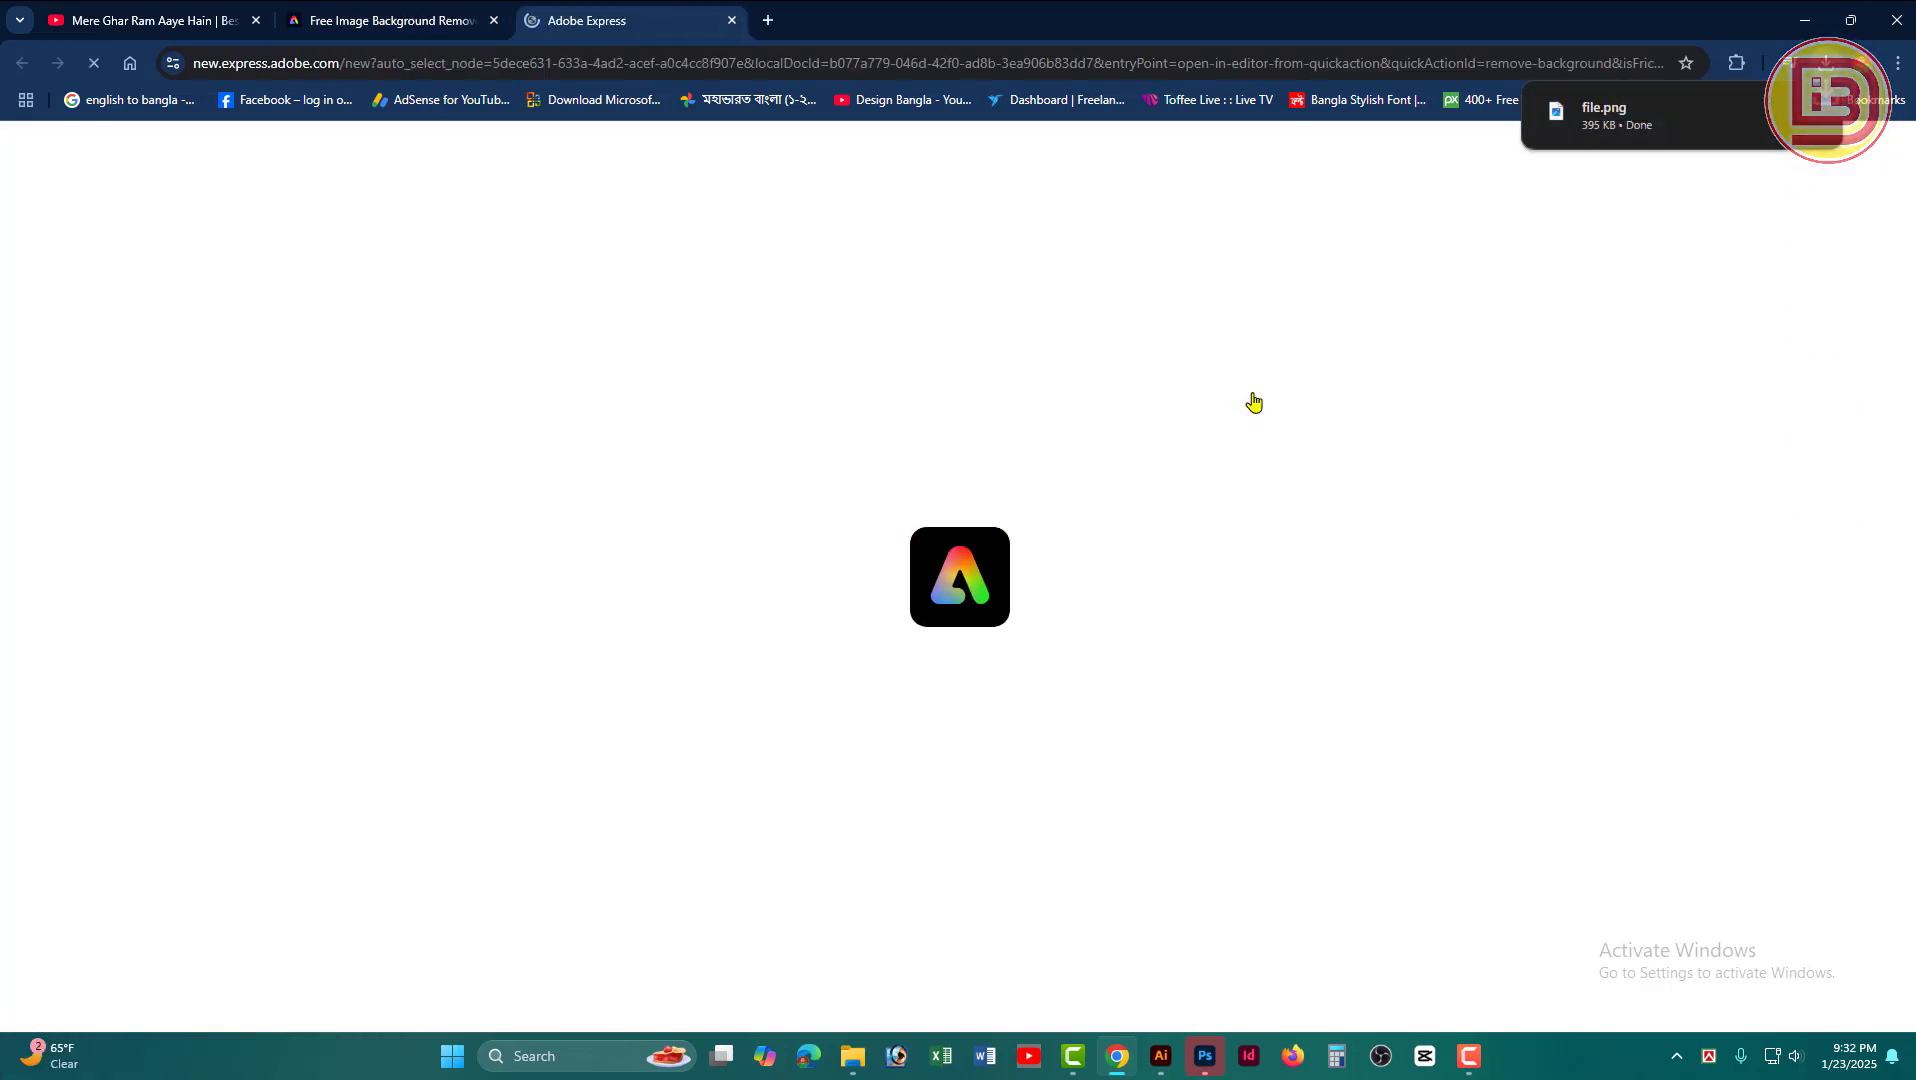
left_click_drag(1689, 118, 690, 840)
left_click_drag(265, 501, 265, 501)
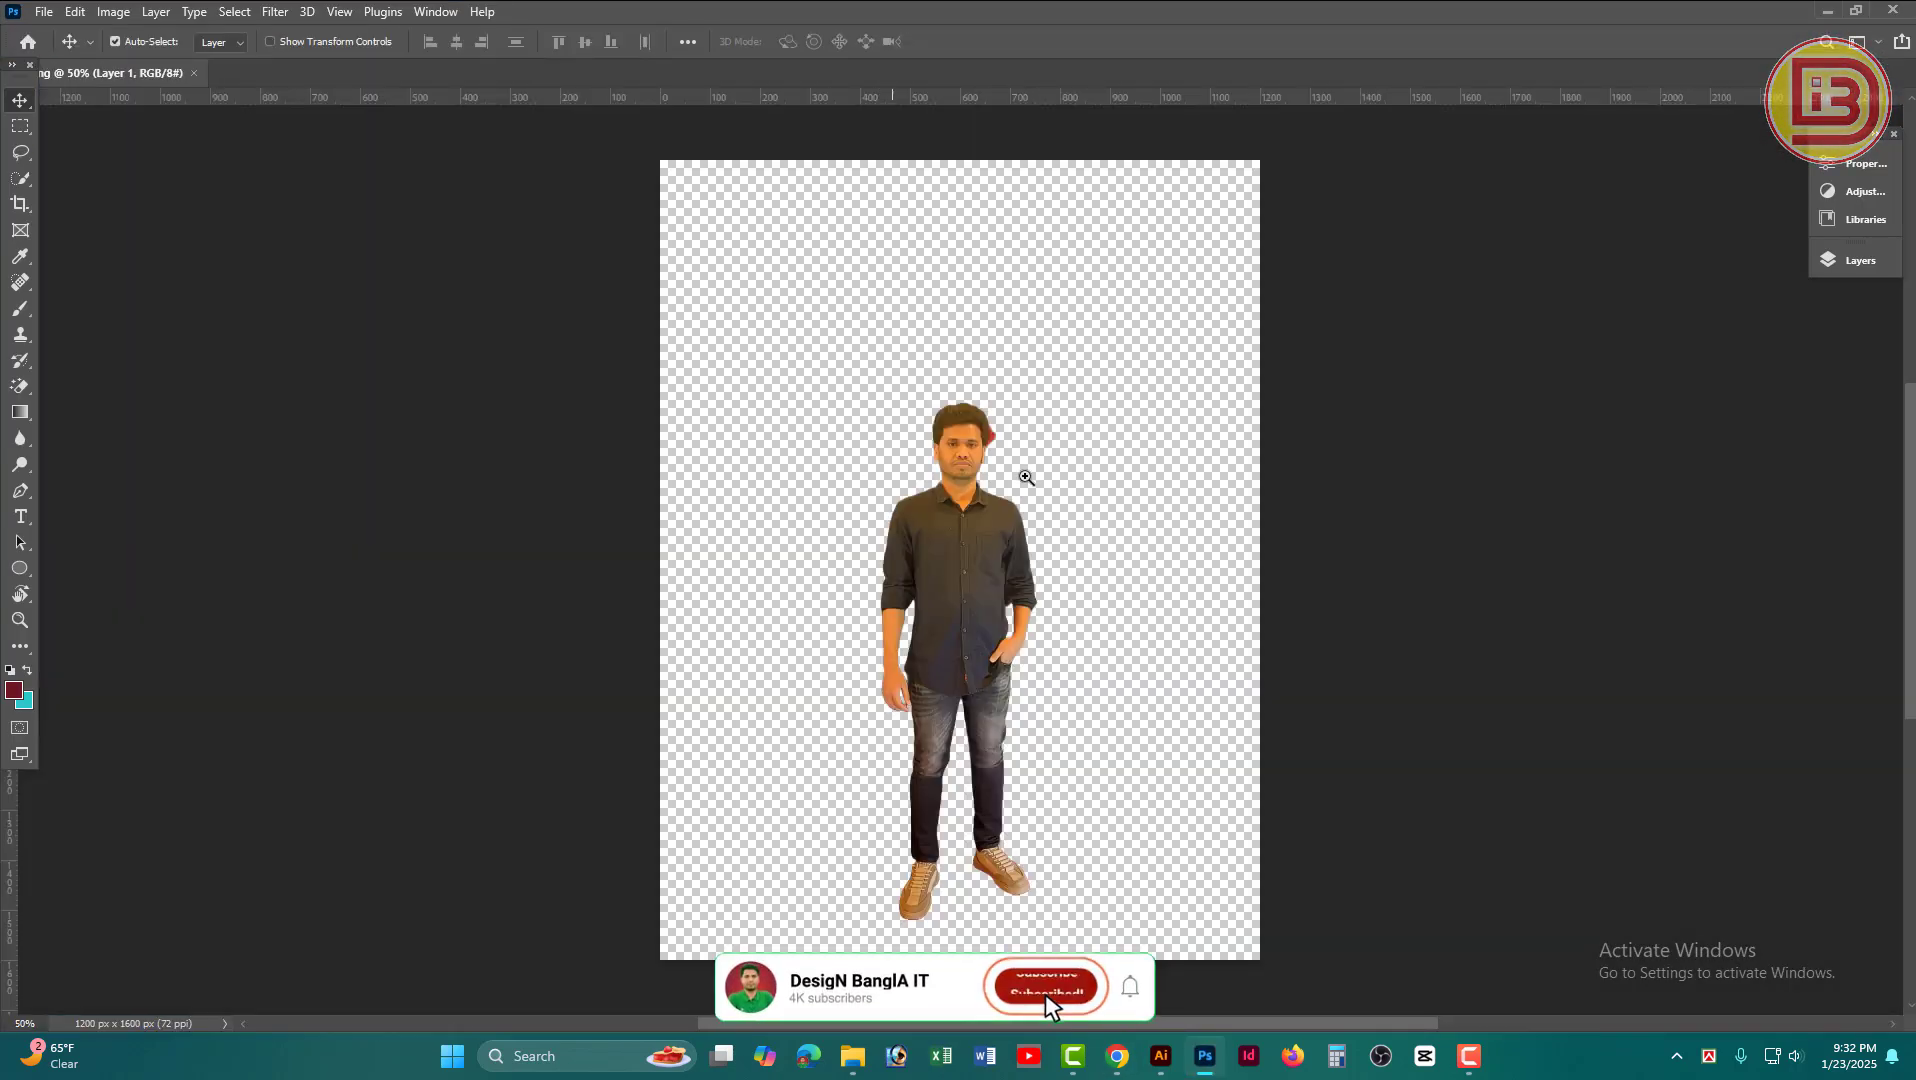
Step: Lasso the red patch left beside the man's head in the cutout, delete it and clear the selection
scroll(1022, 479, "up", 3)
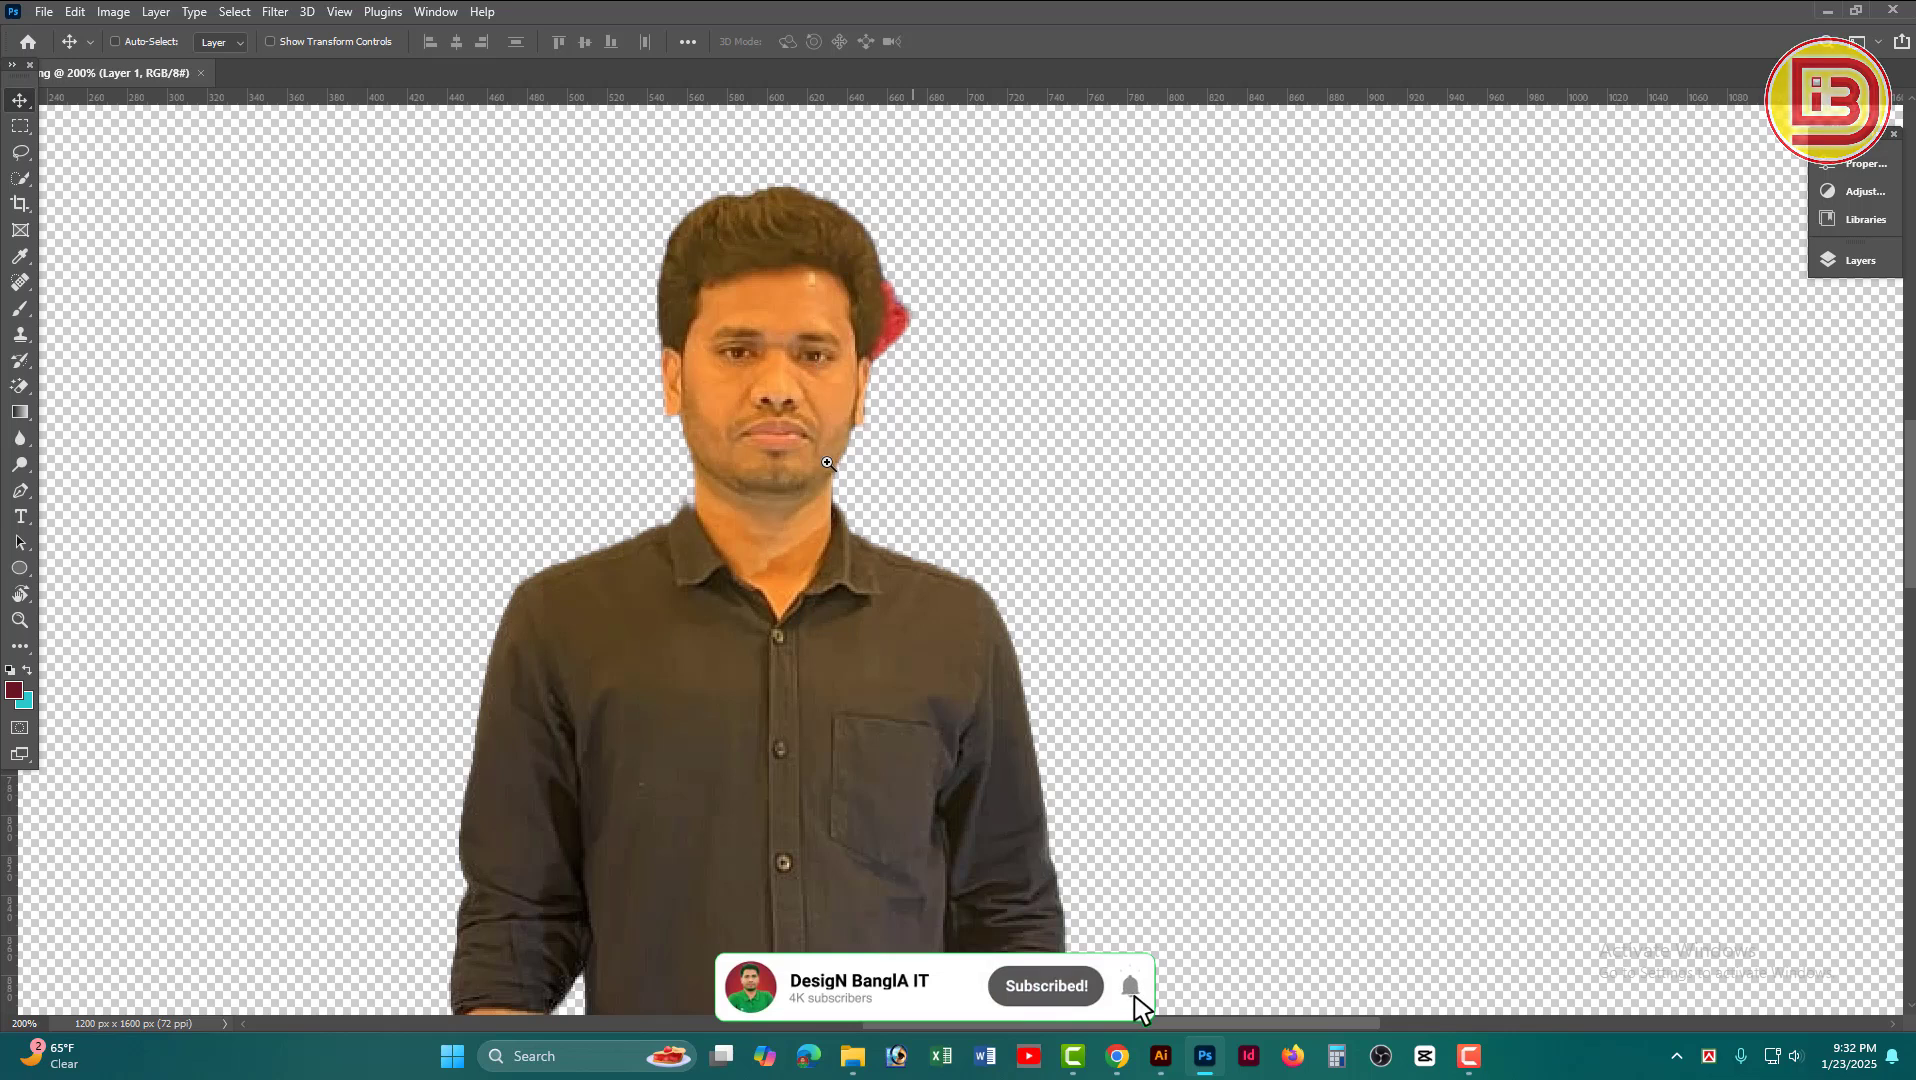
left_click(20, 152)
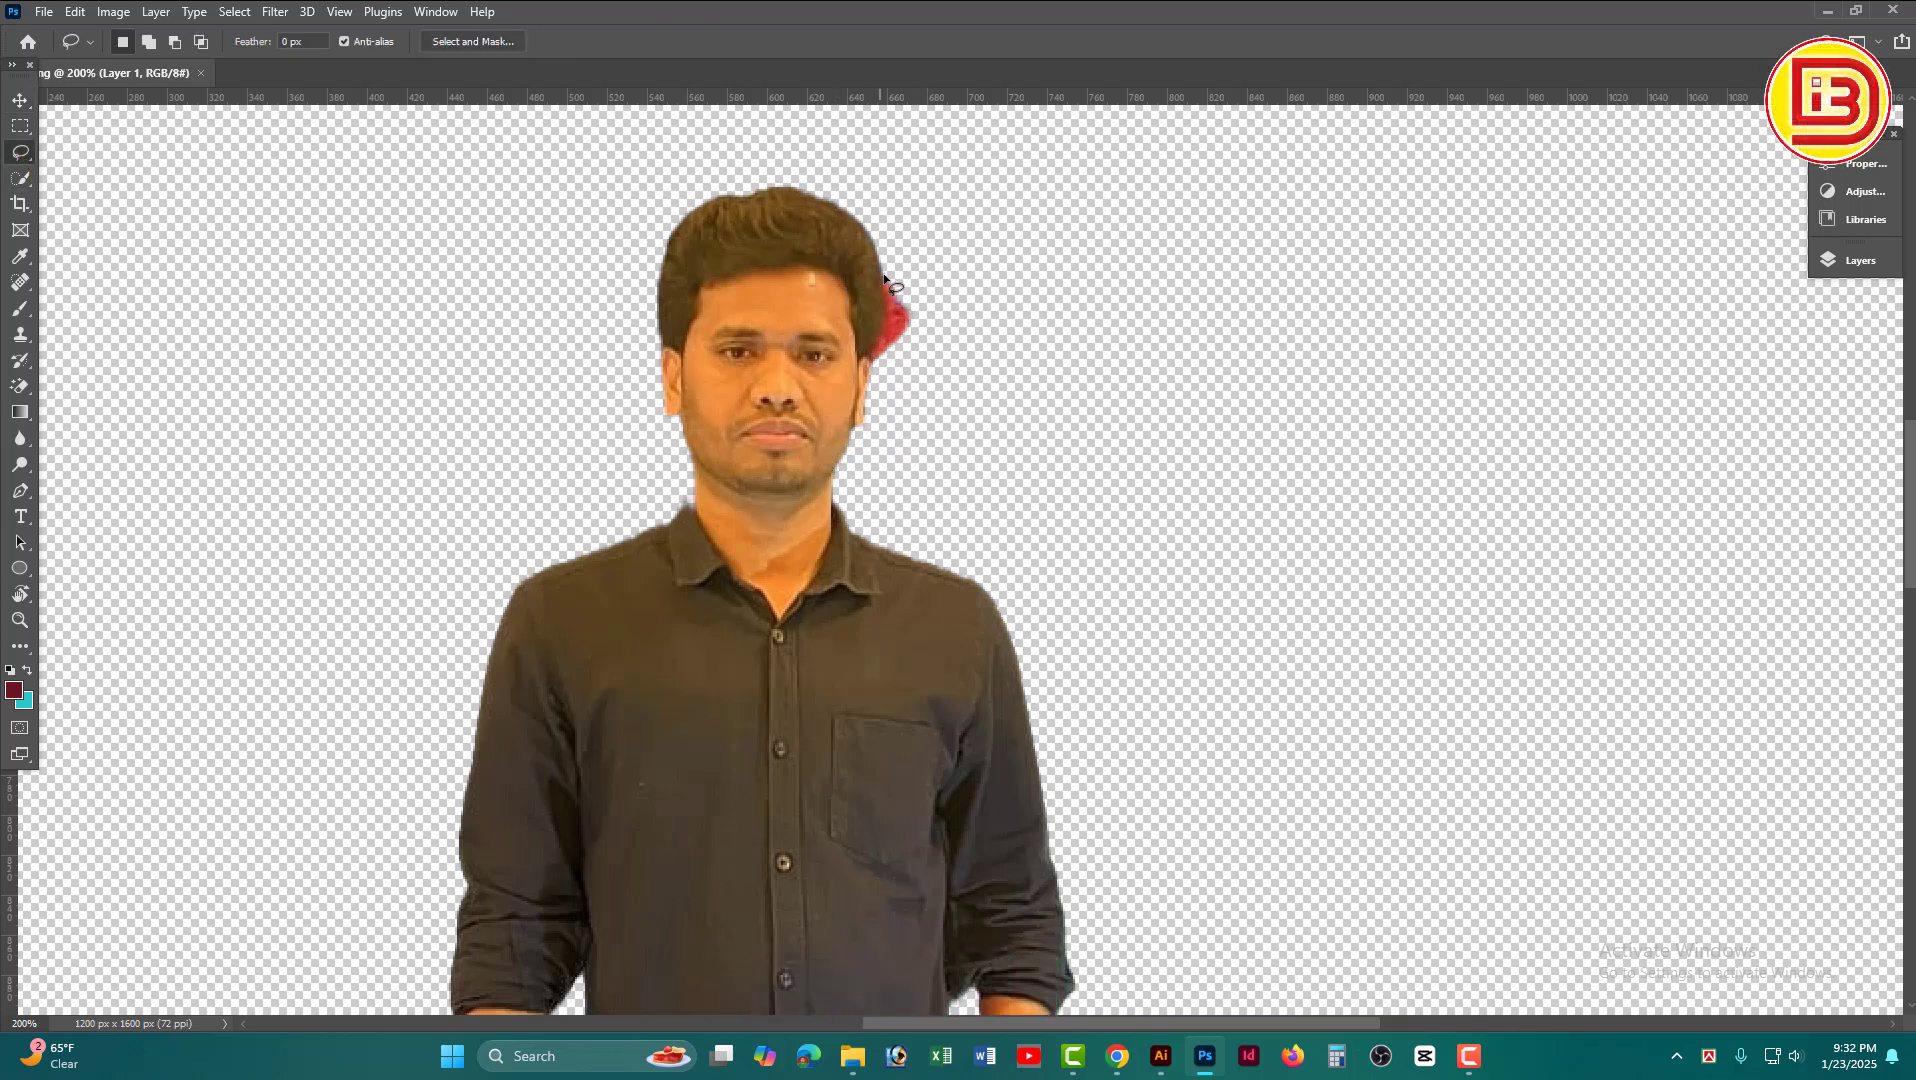
mouse_move(885, 300)
left_mouse_down()
mouse_move(878, 360)
mouse_move(910, 368)
mouse_move(931, 312)
mouse_move(903, 287)
left_mouse_up()
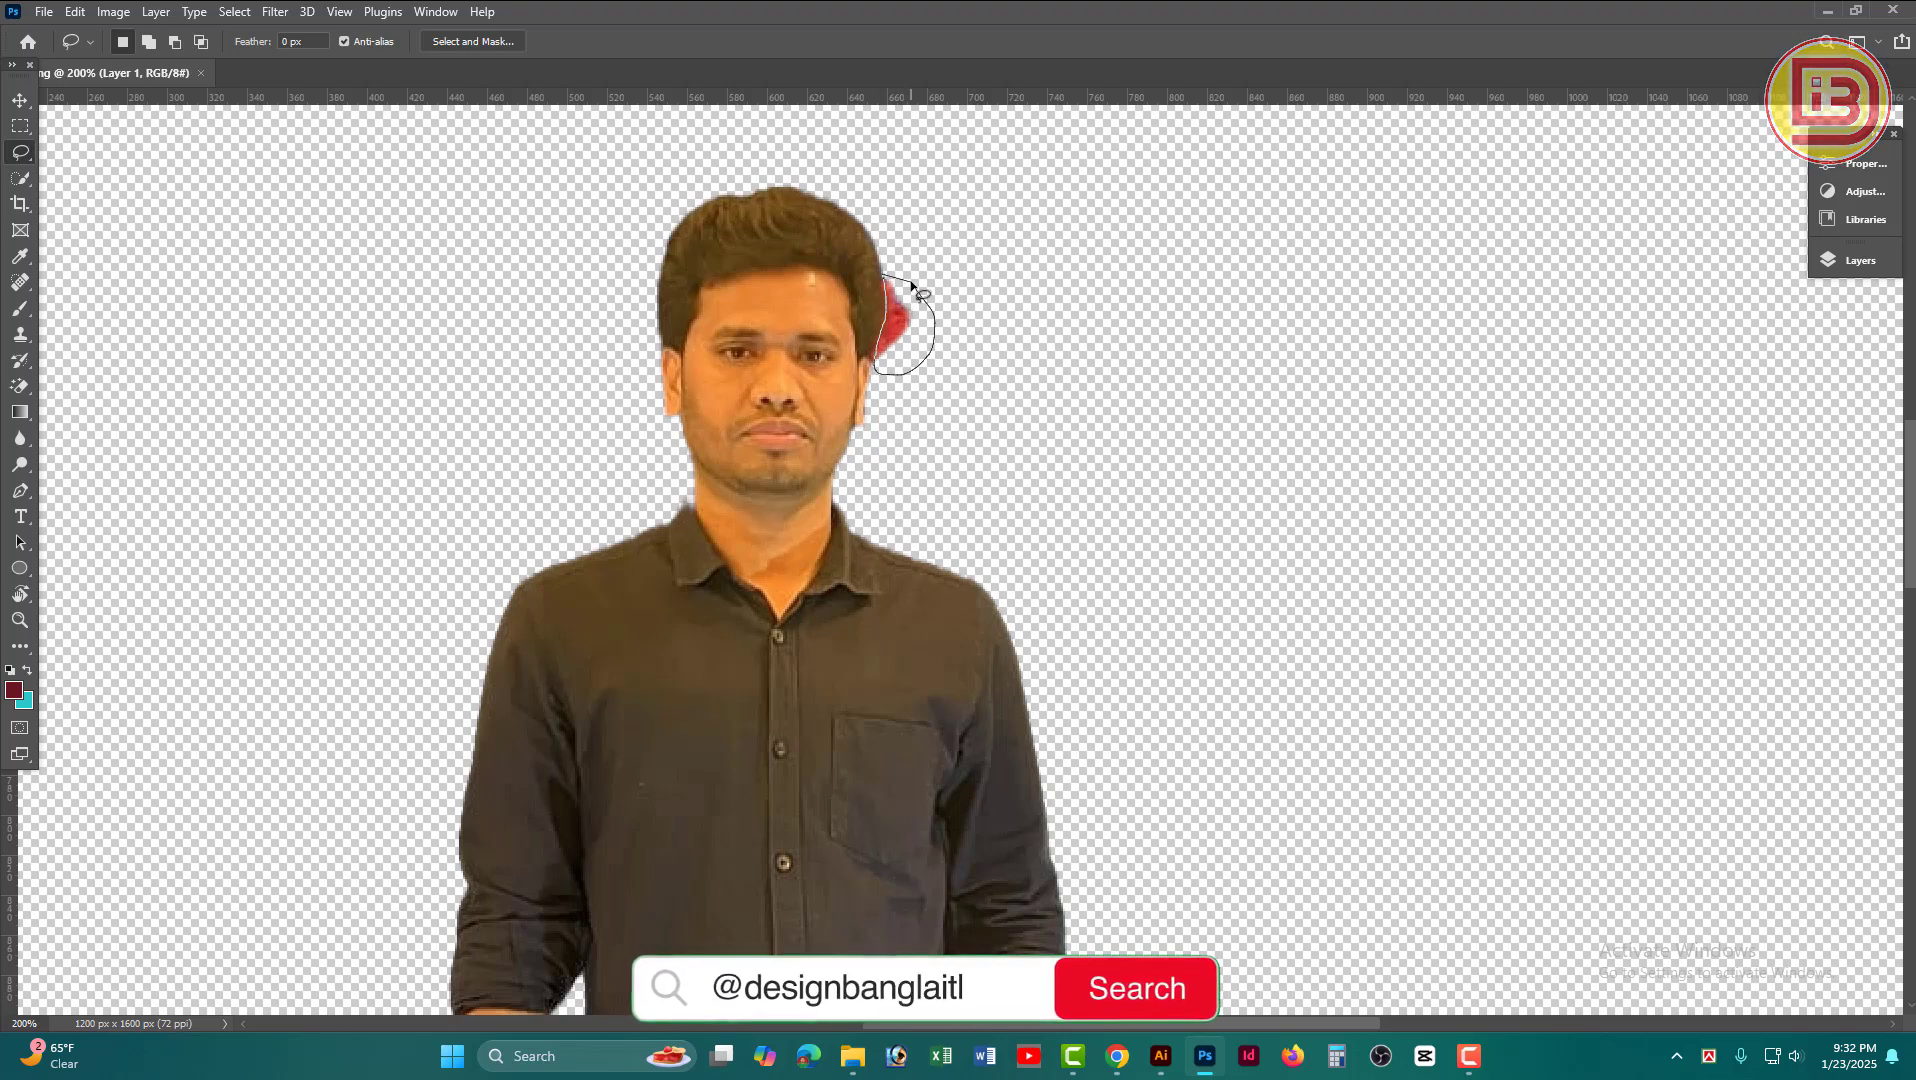
key("Delete")
key("ctrl+d")
Step: Lasso the thin red fringe remaining along the hair beside the ear, delete it and deselect
scroll(847, 316, "up", 1)
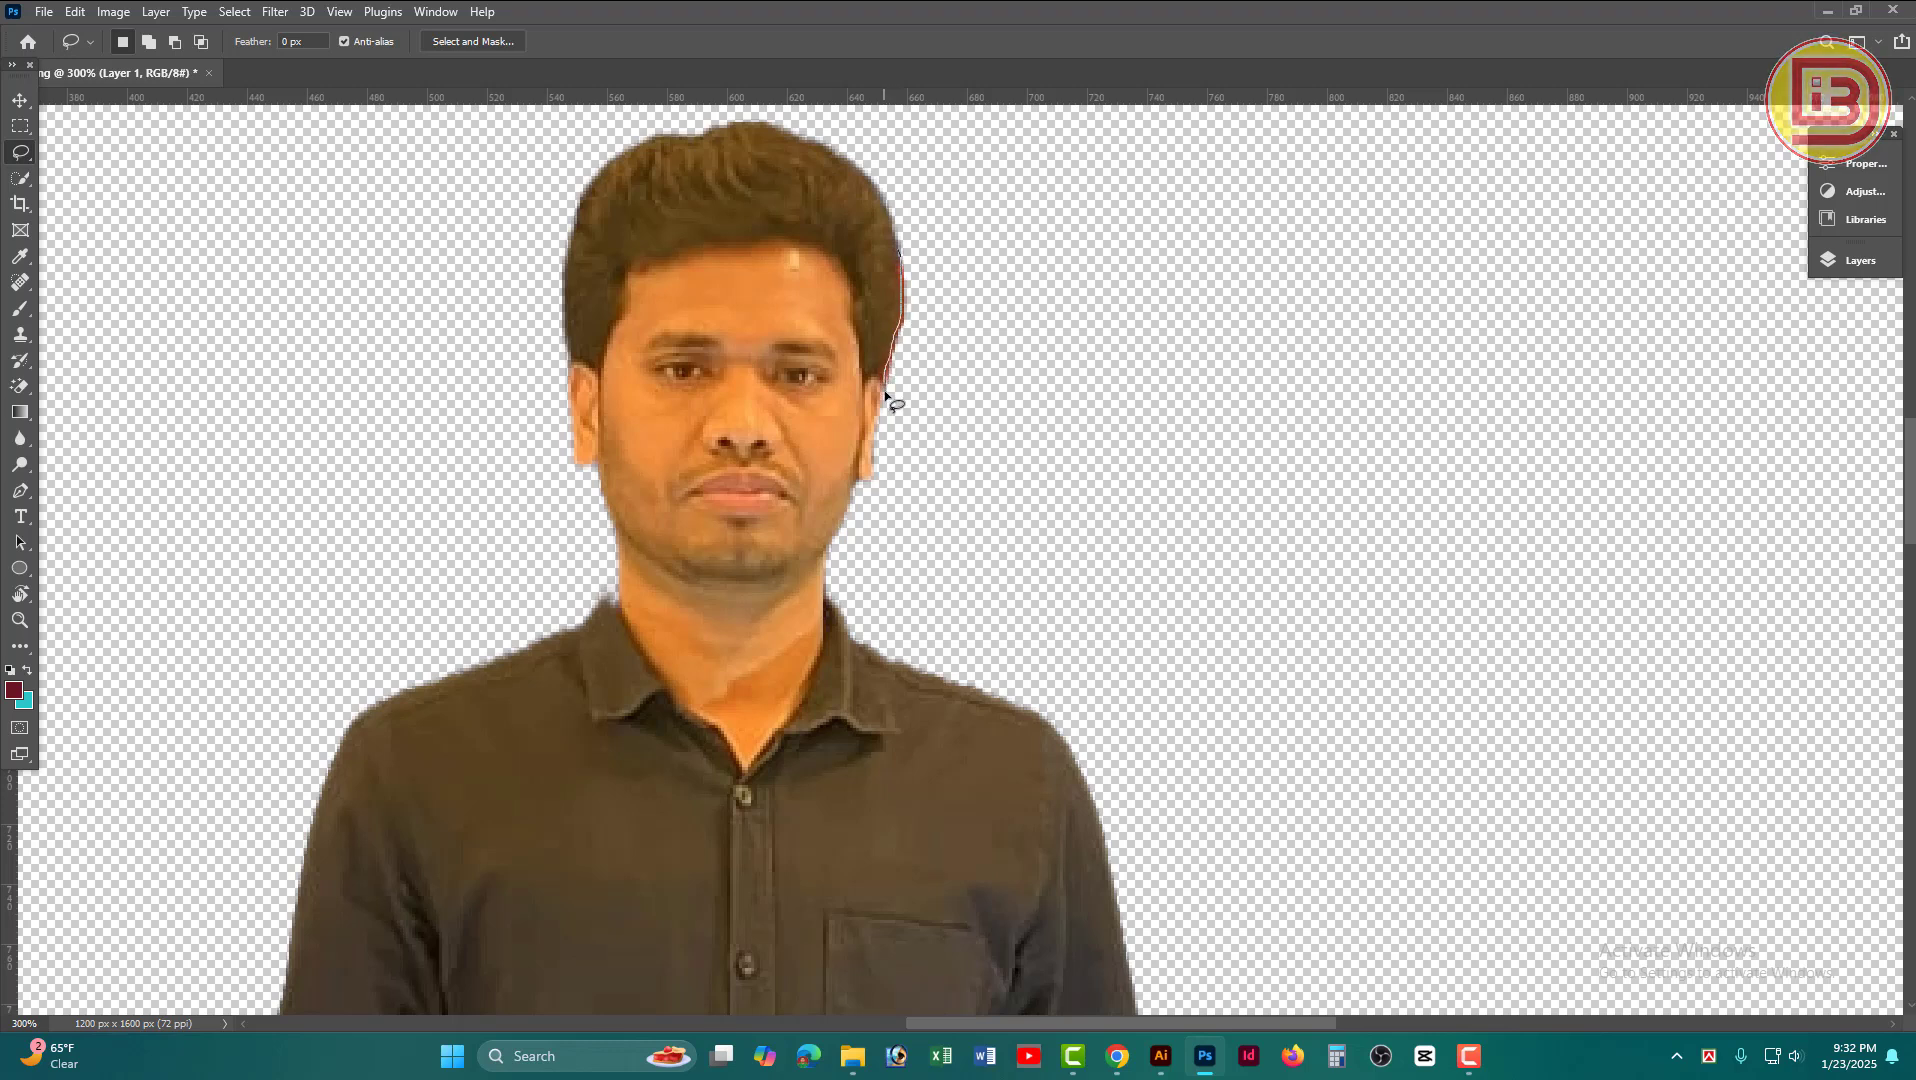
left_click_drag(924, 247, 928, 252)
key("Delete")
key("ctrl+d")
Step: Set the image's resolution to 300 pixels/inch with resampling on and look over the enlarged cutout
scroll(894, 453, "down", 3)
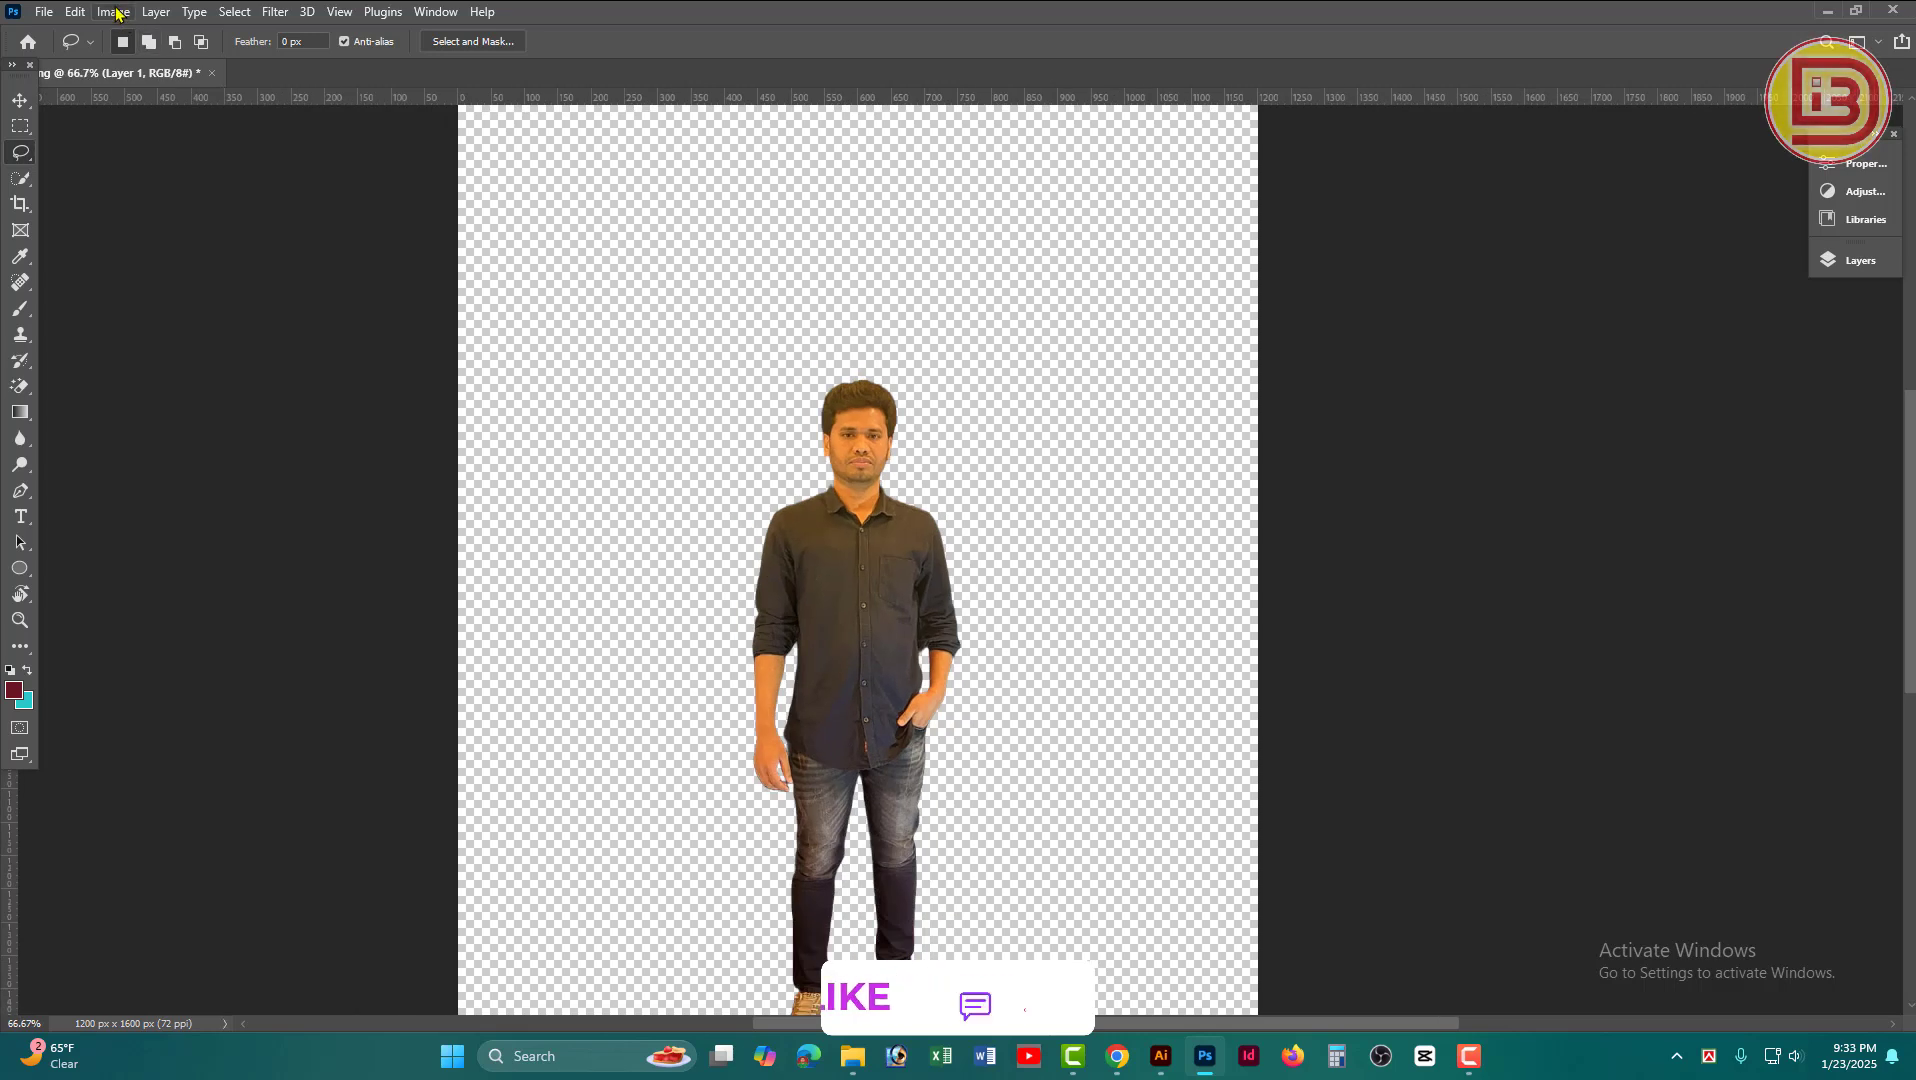
left_click(114, 12)
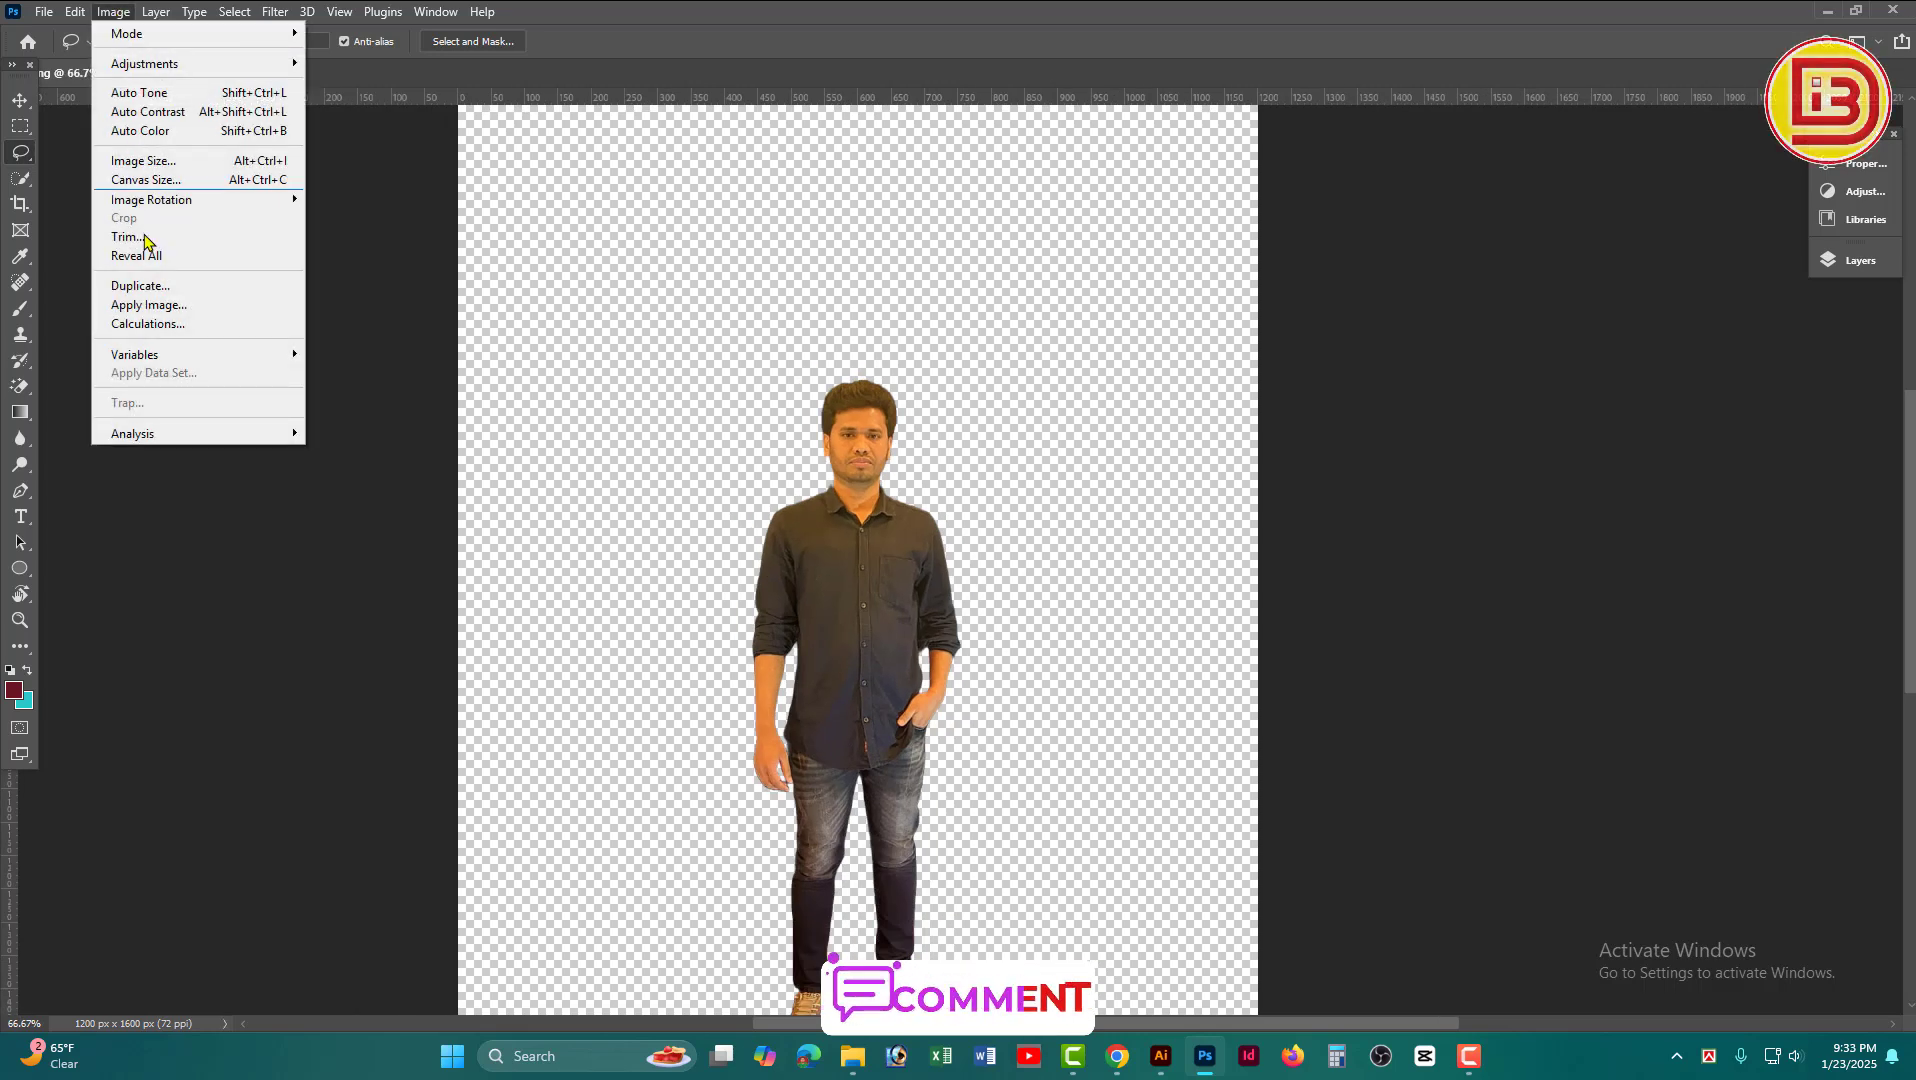
left_click(158, 175)
left_click(1085, 390)
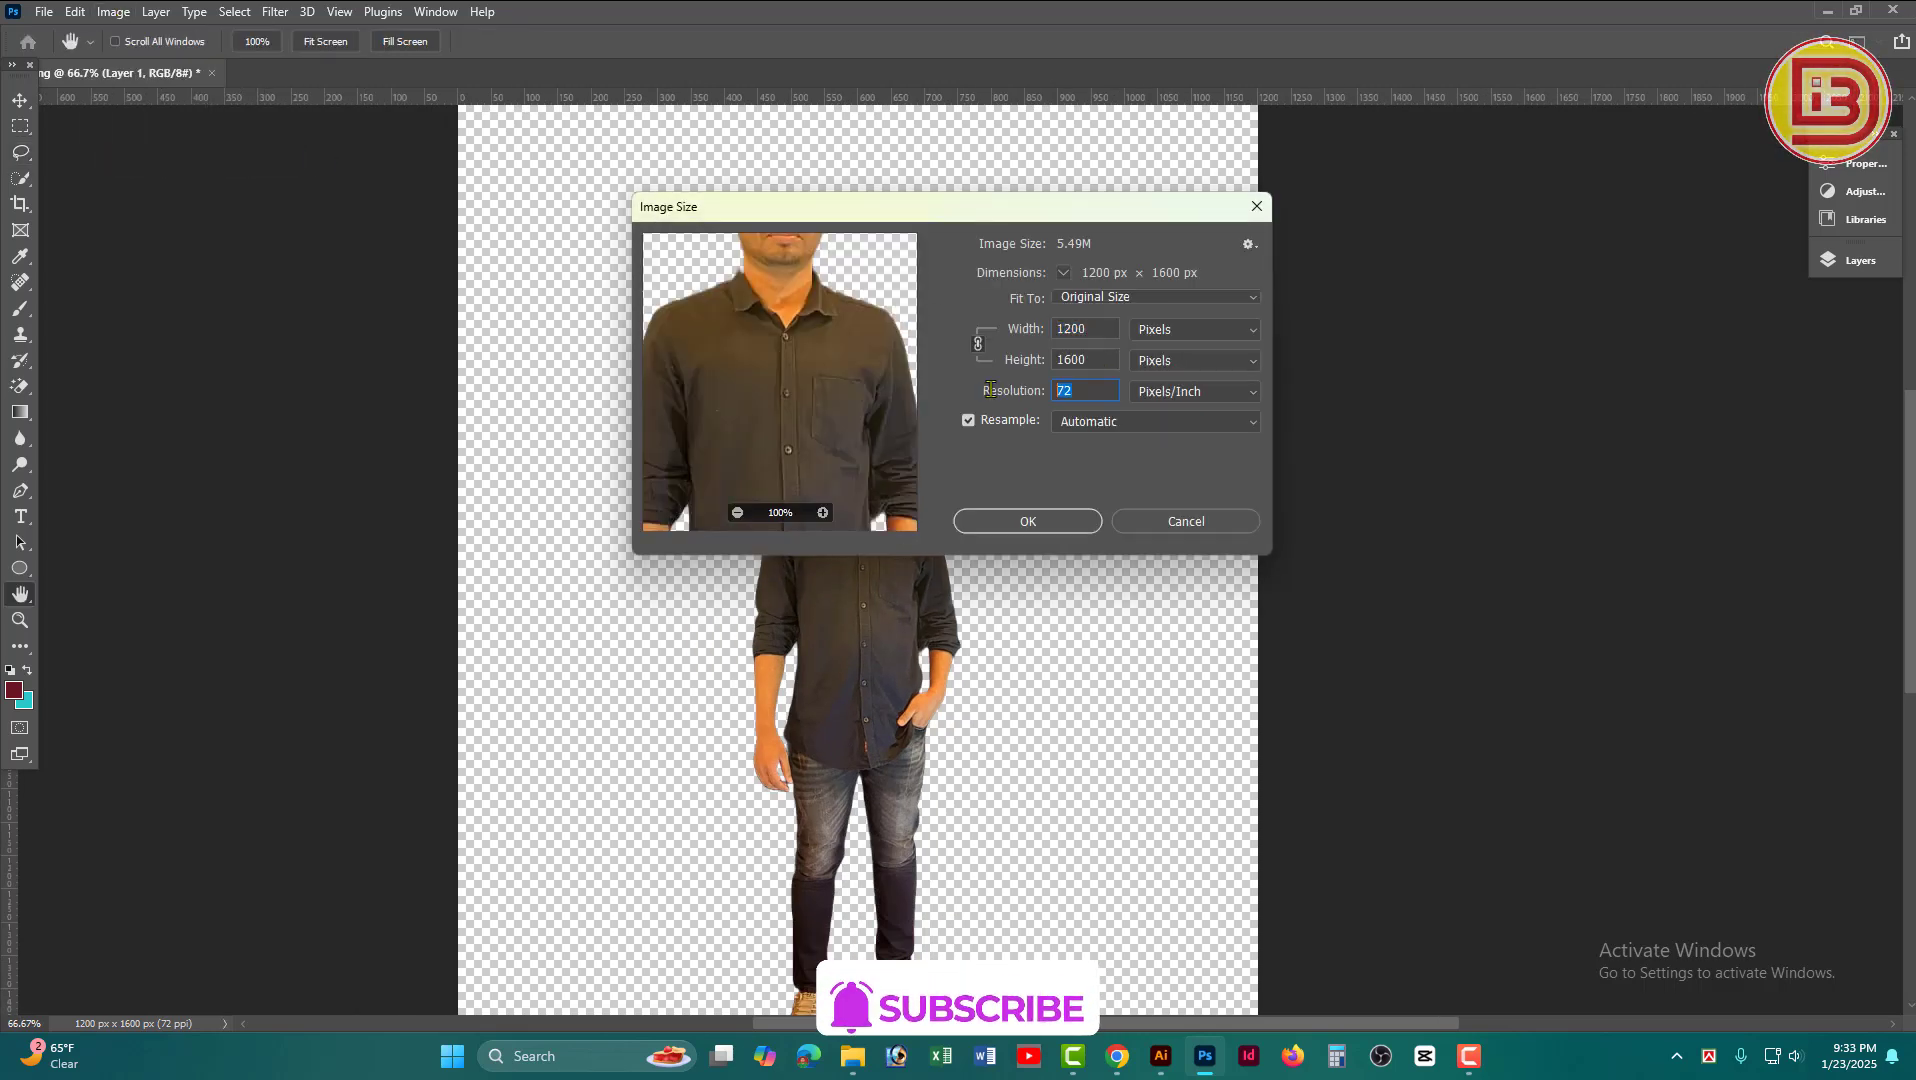
type("300")
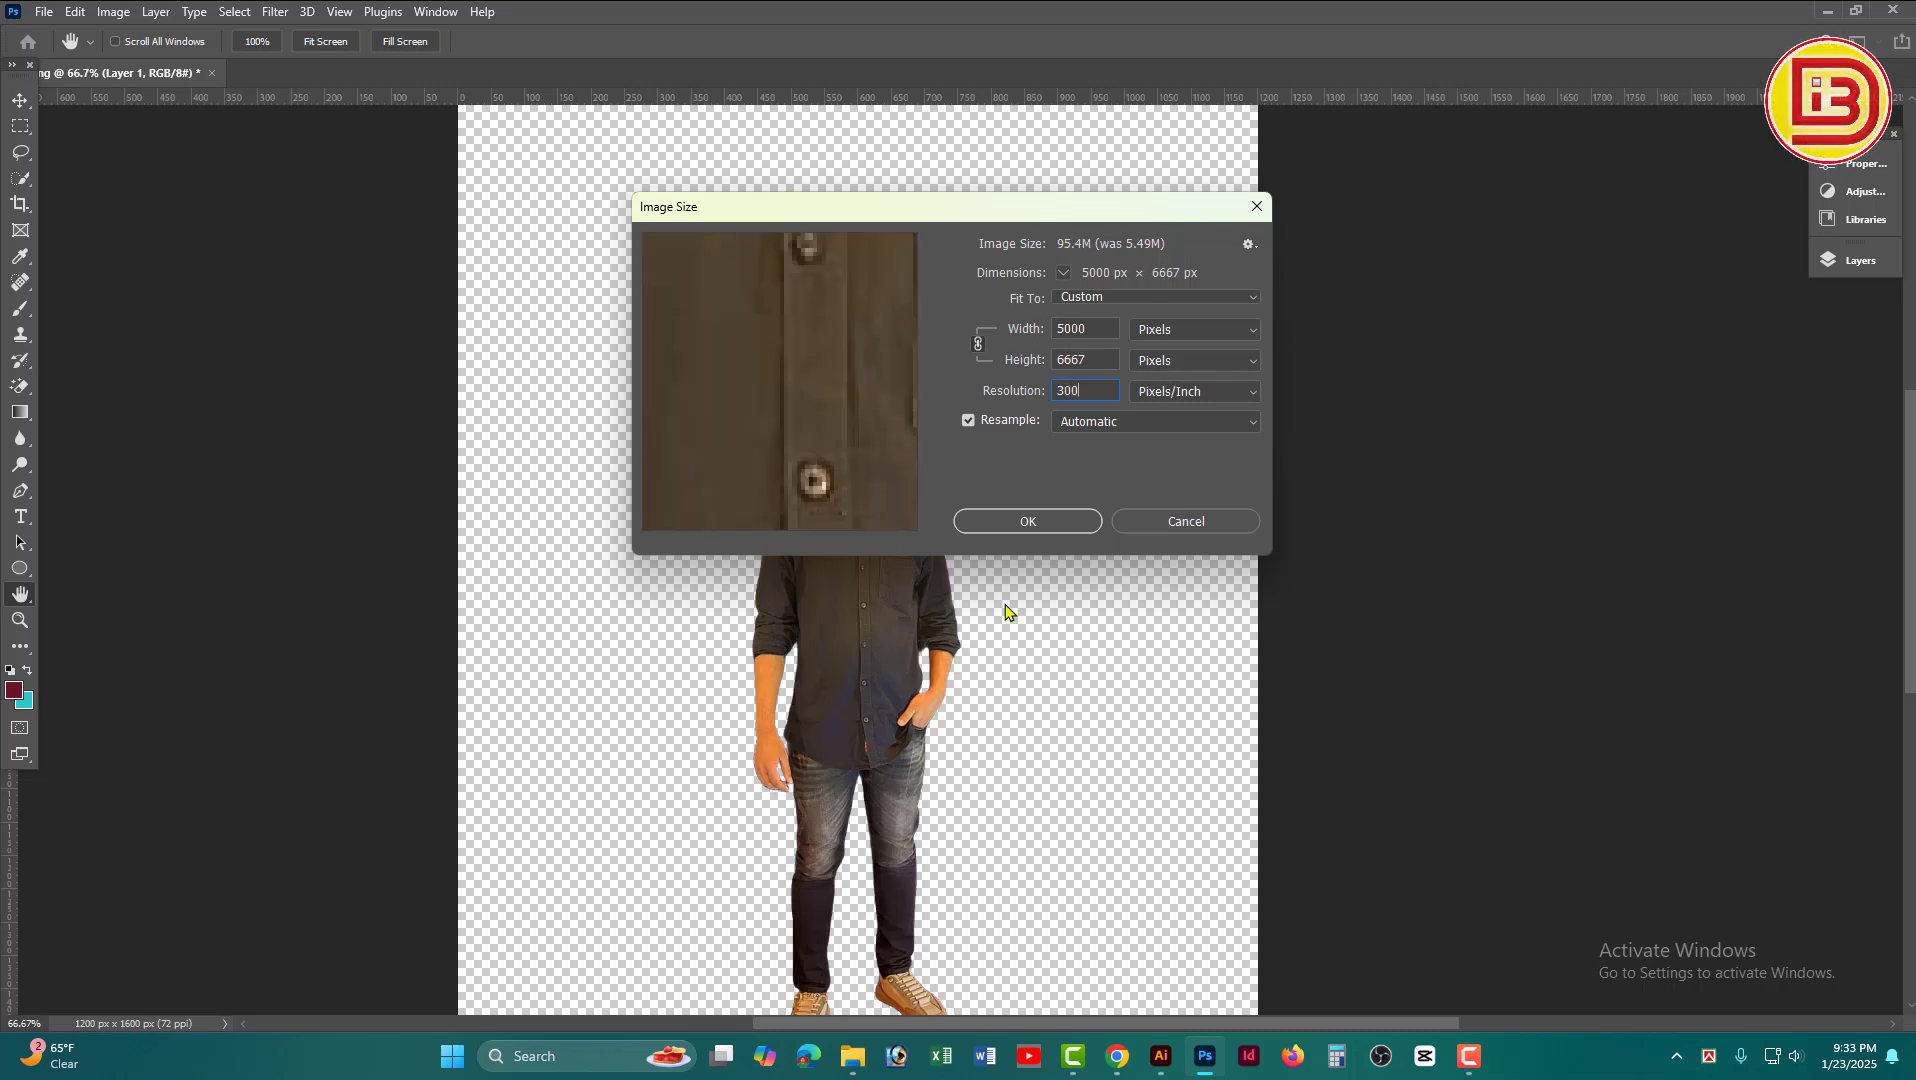
key("Escape")
key("l")
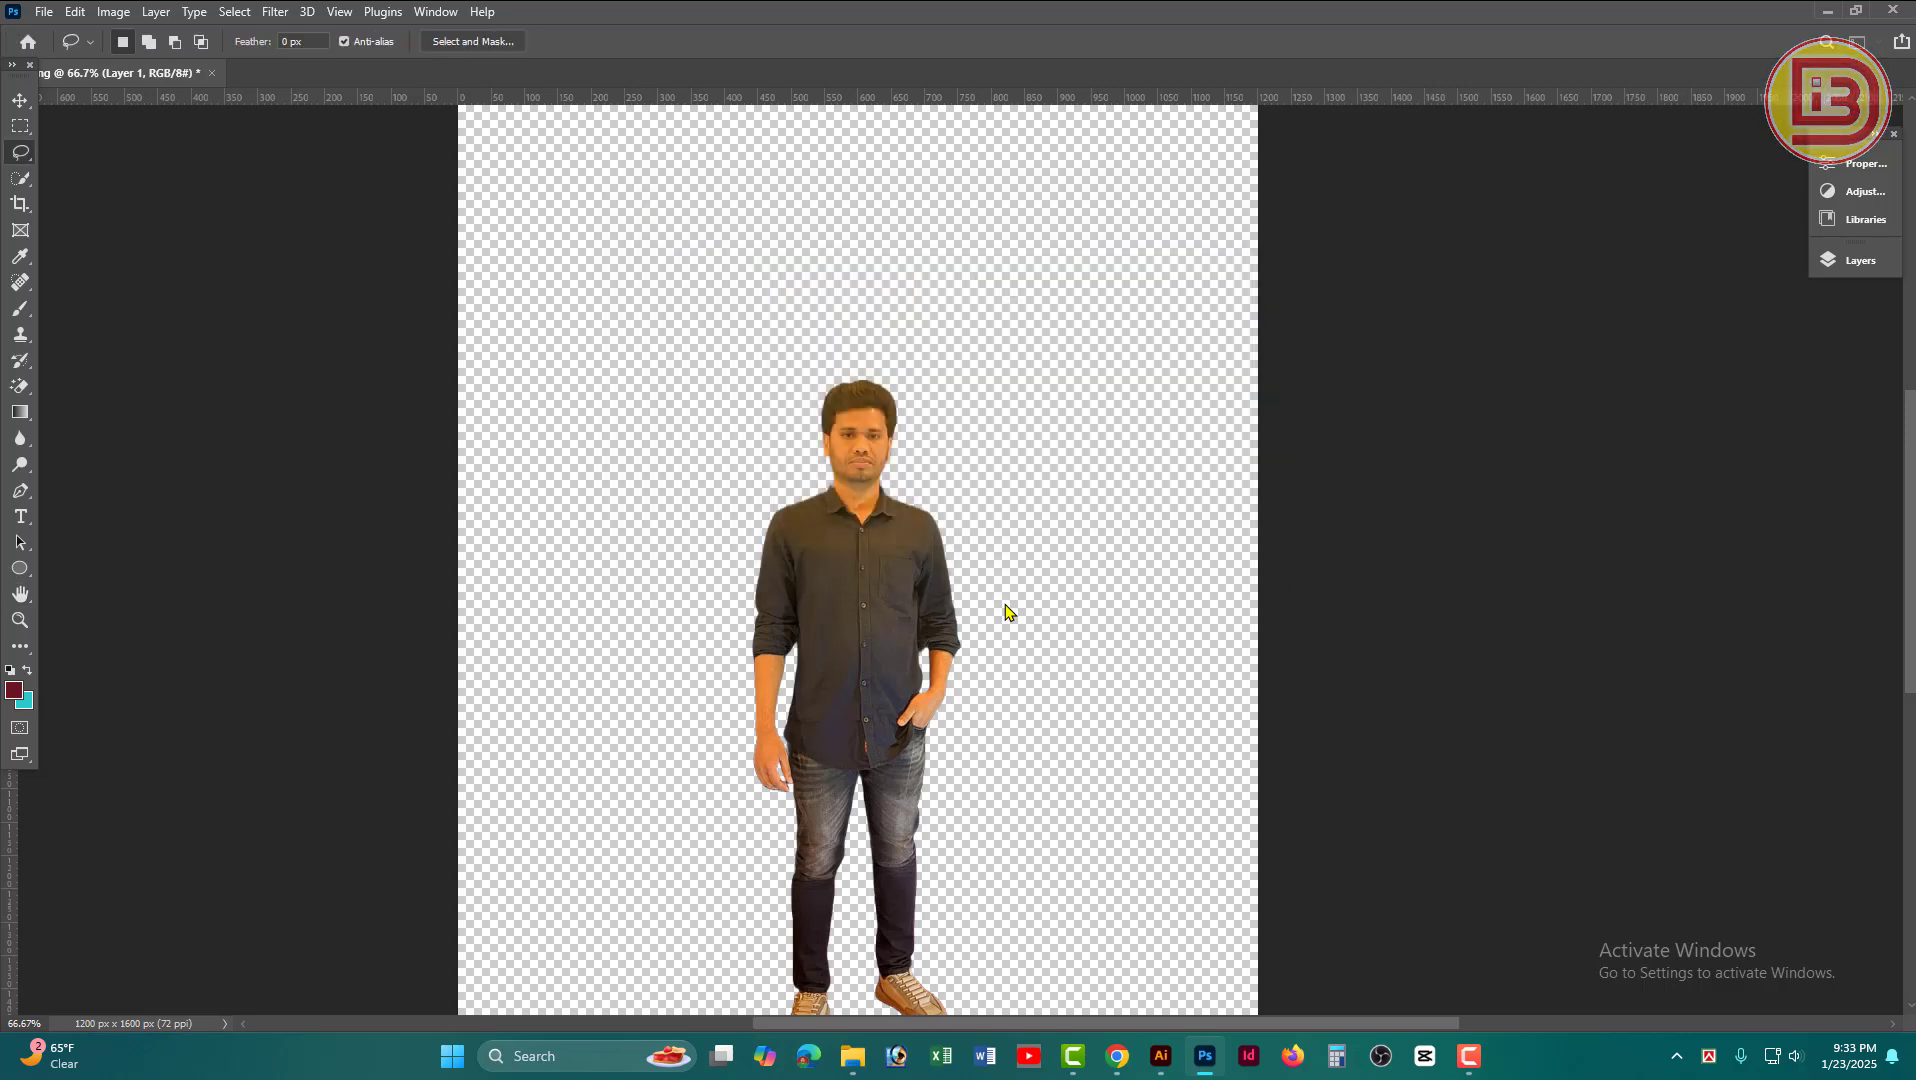
scroll(1195, 619, "down", 4)
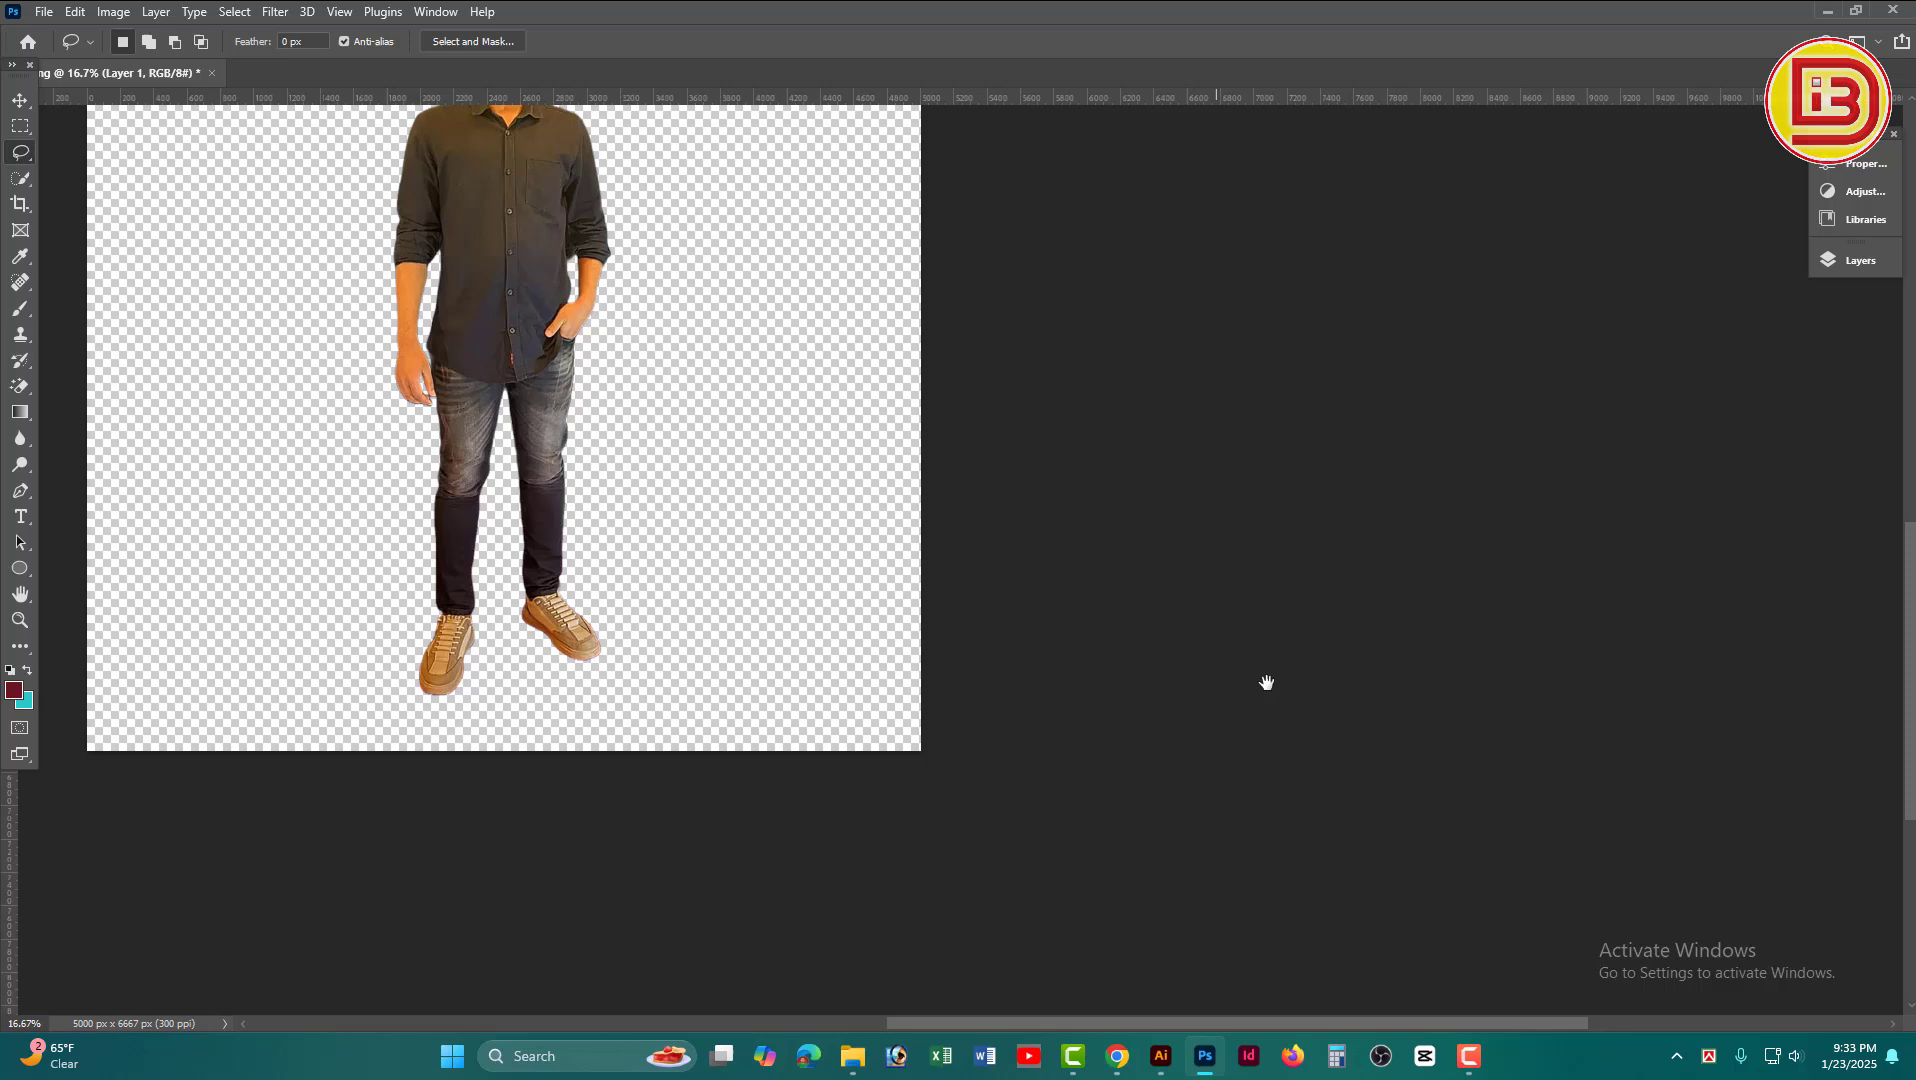
left_click_drag(774, 554, 924, 599)
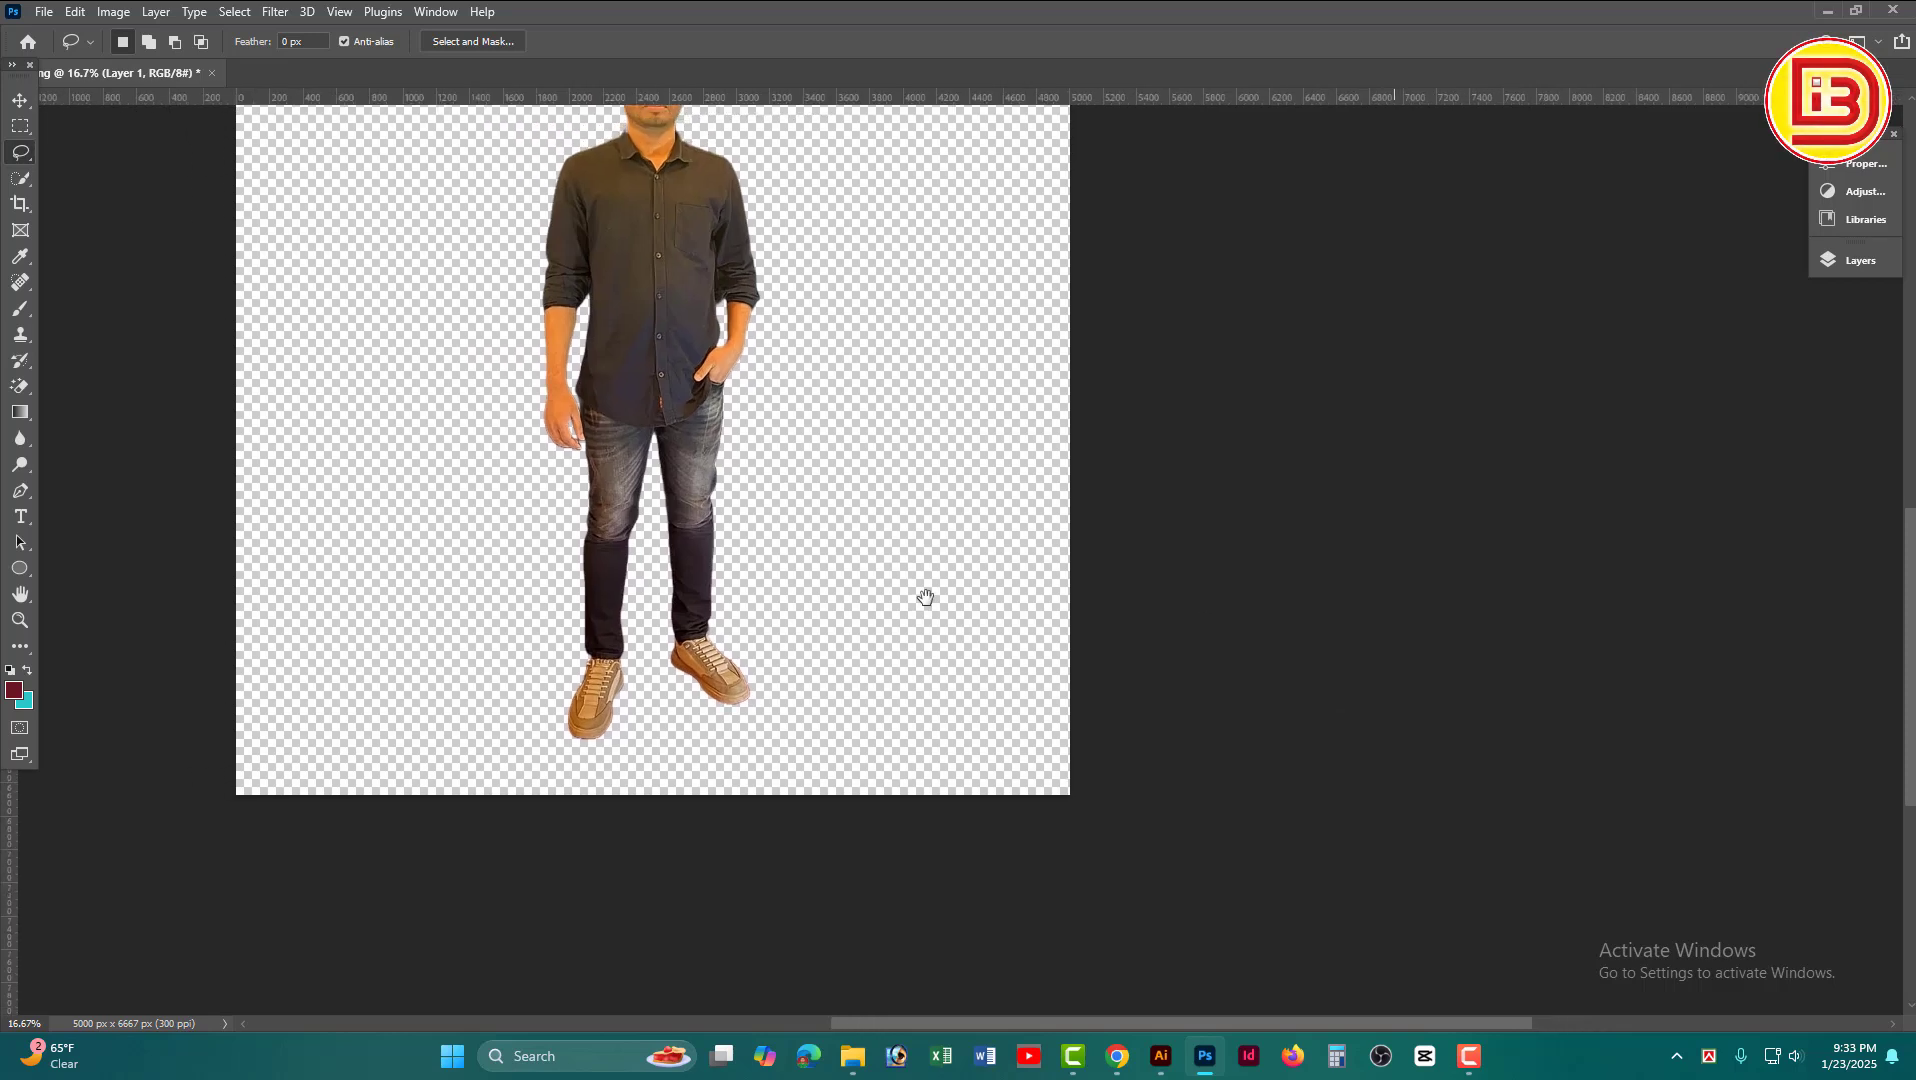
left_click_drag(740, 458, 940, 635)
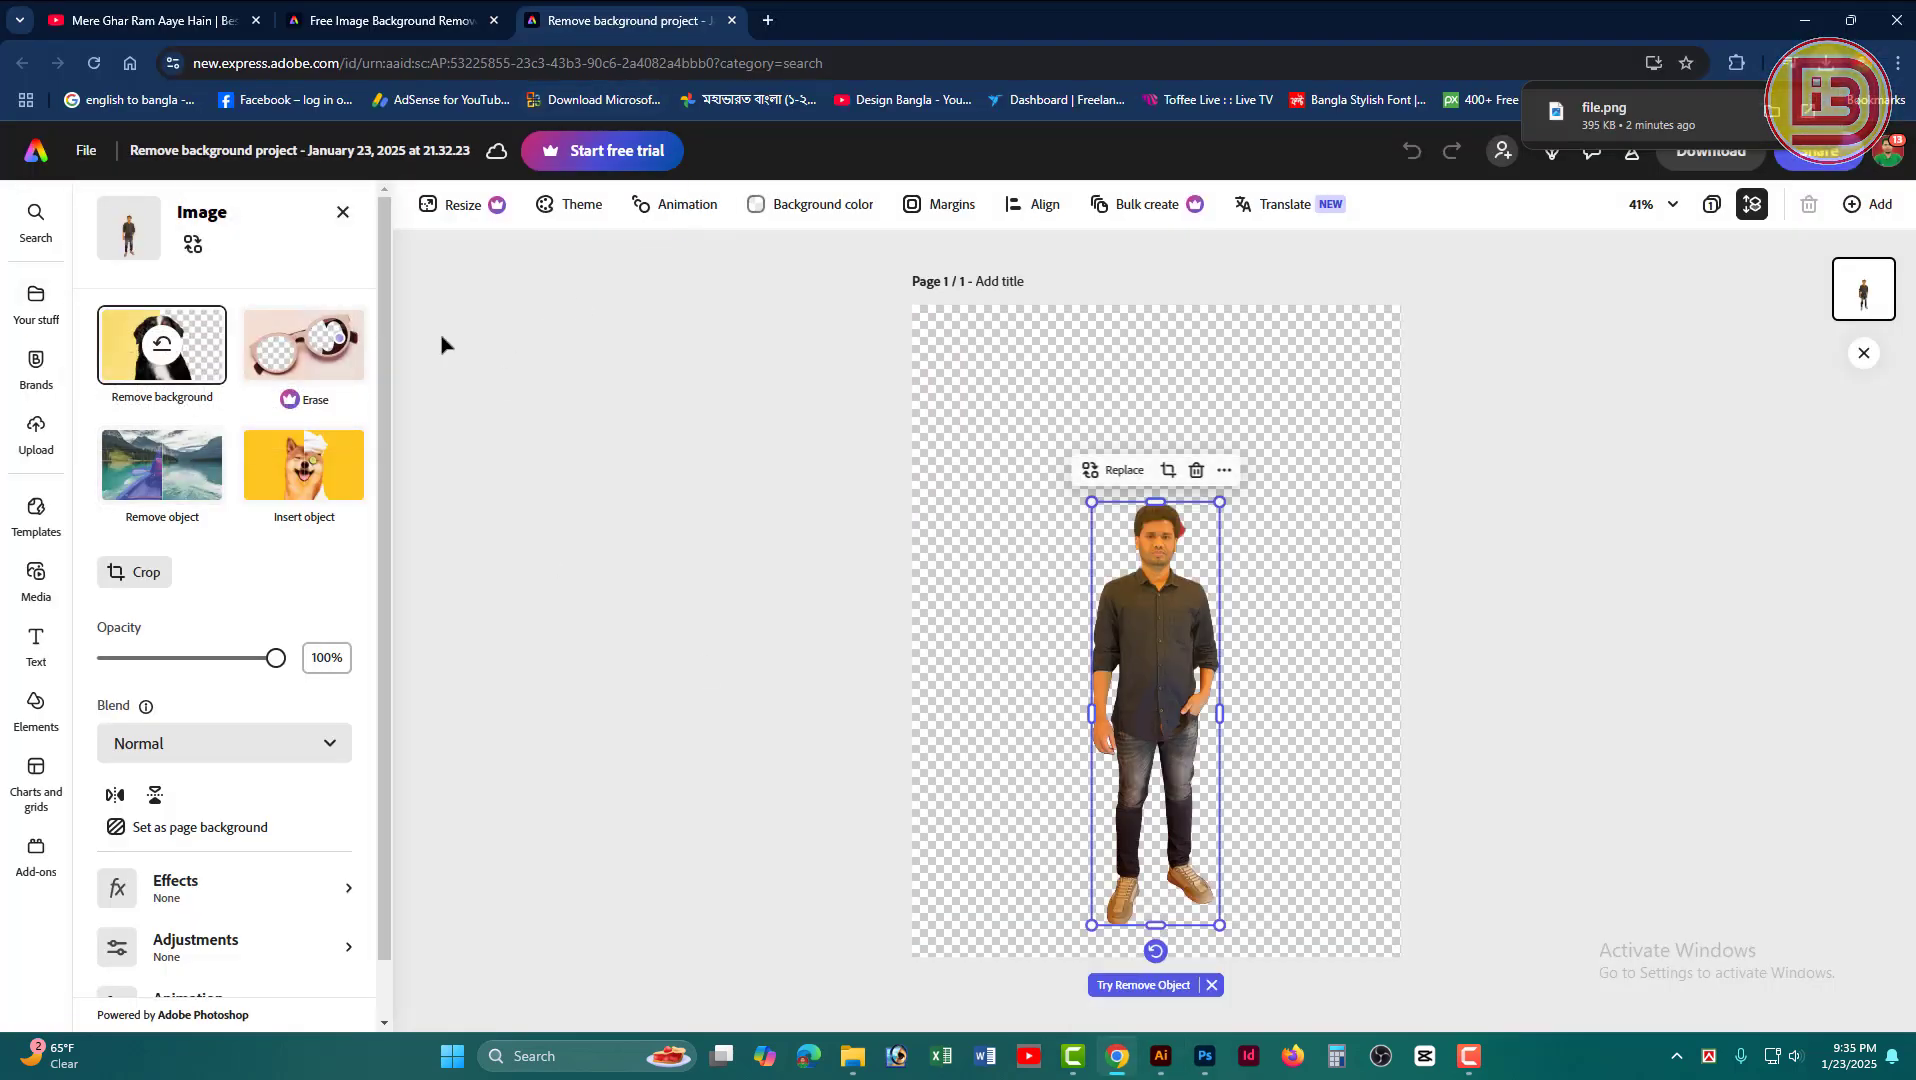
left_click(411, 35)
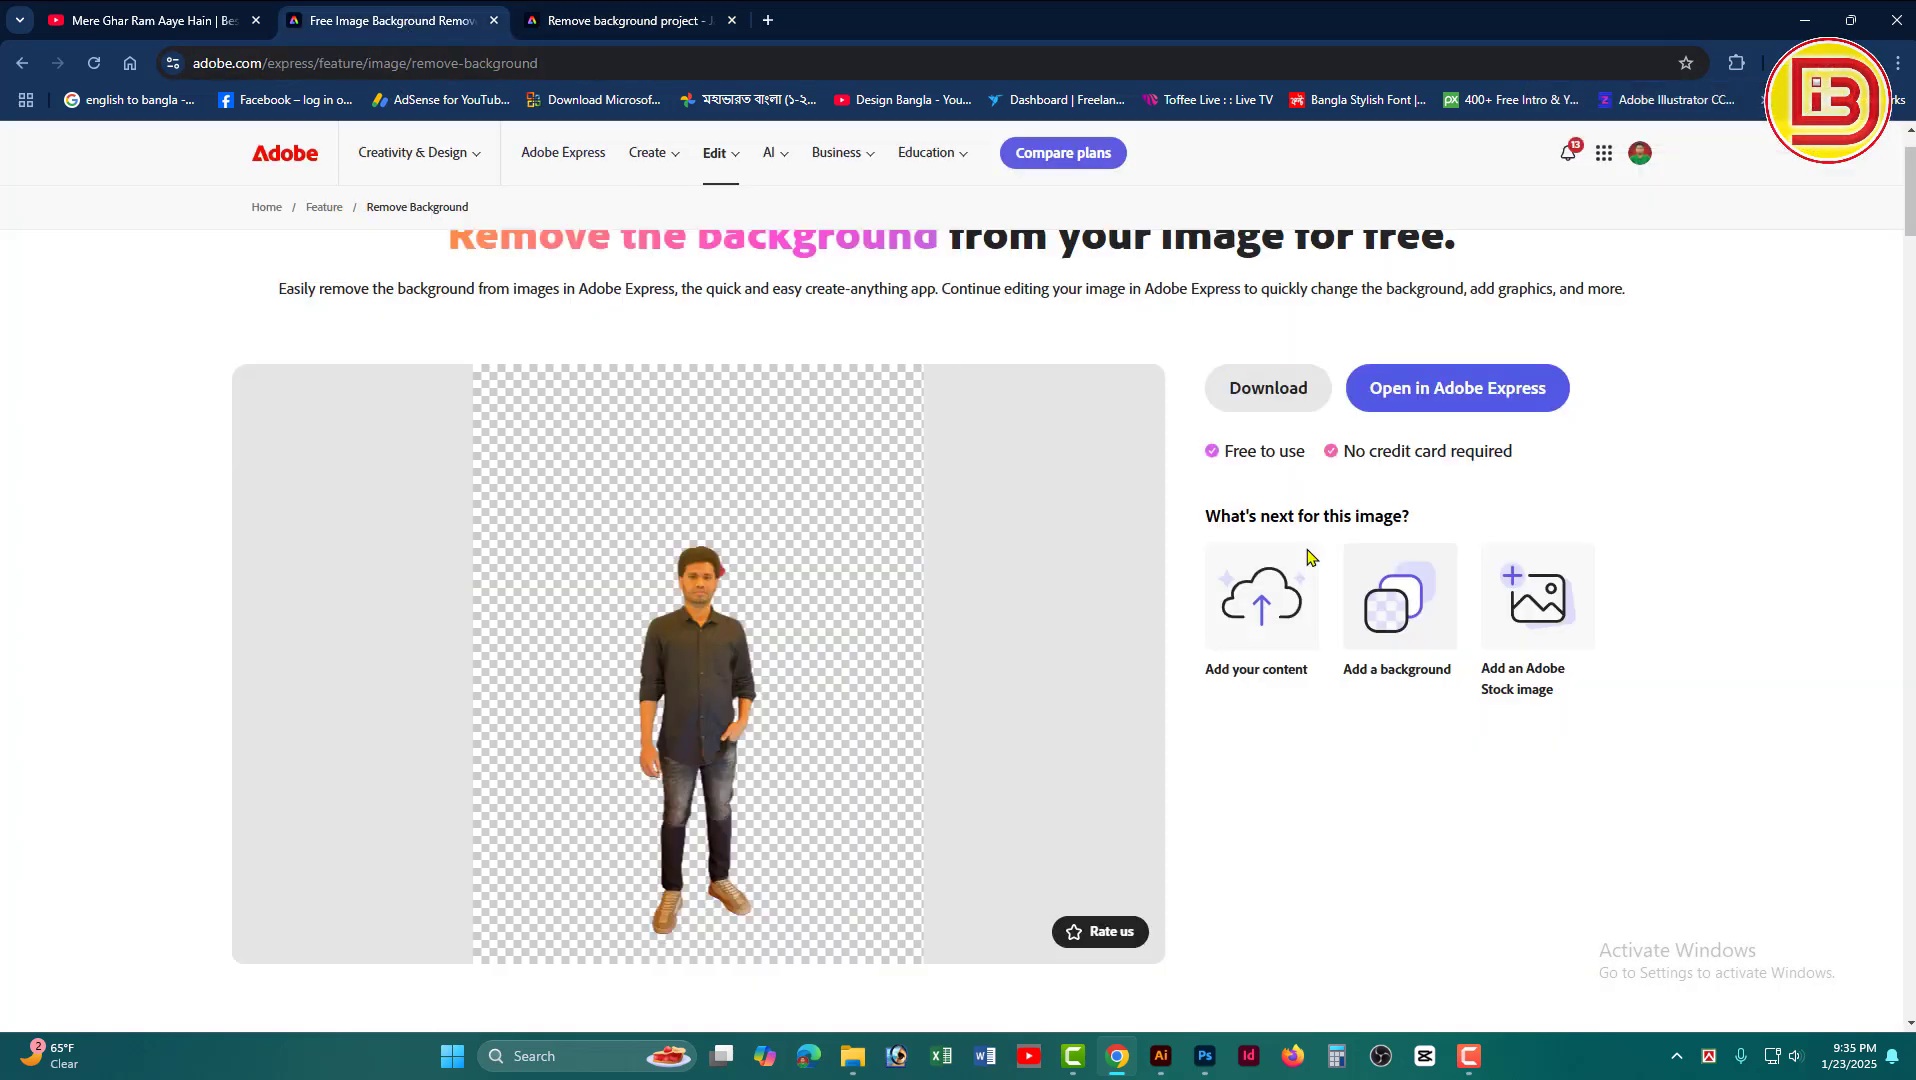
scroll(1265, 570, "up", 1)
scroll(1200, 600, "down", 5)
Step: In the Adobe Express project, crop the cutout from below past the shoes and start Remove object, accepting the loss of the background removal
left_click(645, 30)
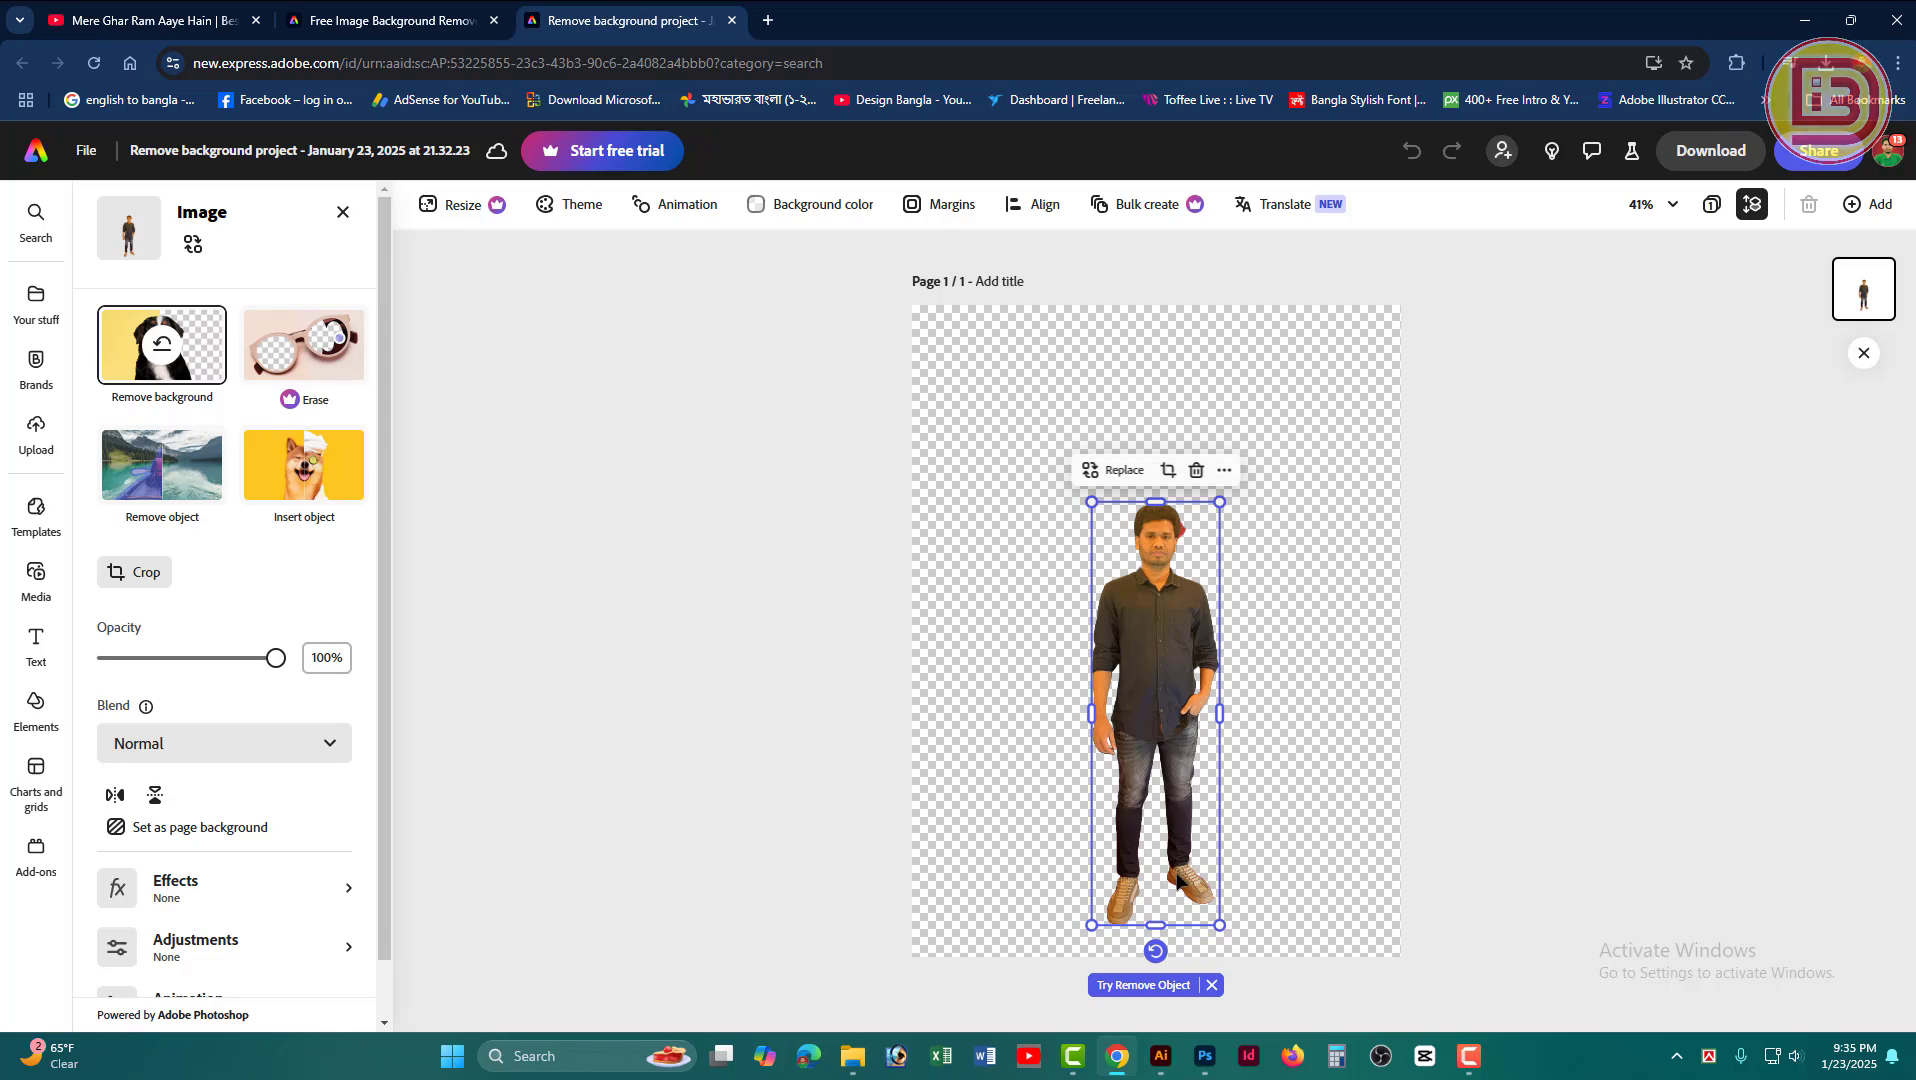
left_click_drag(1159, 925, 1155, 869)
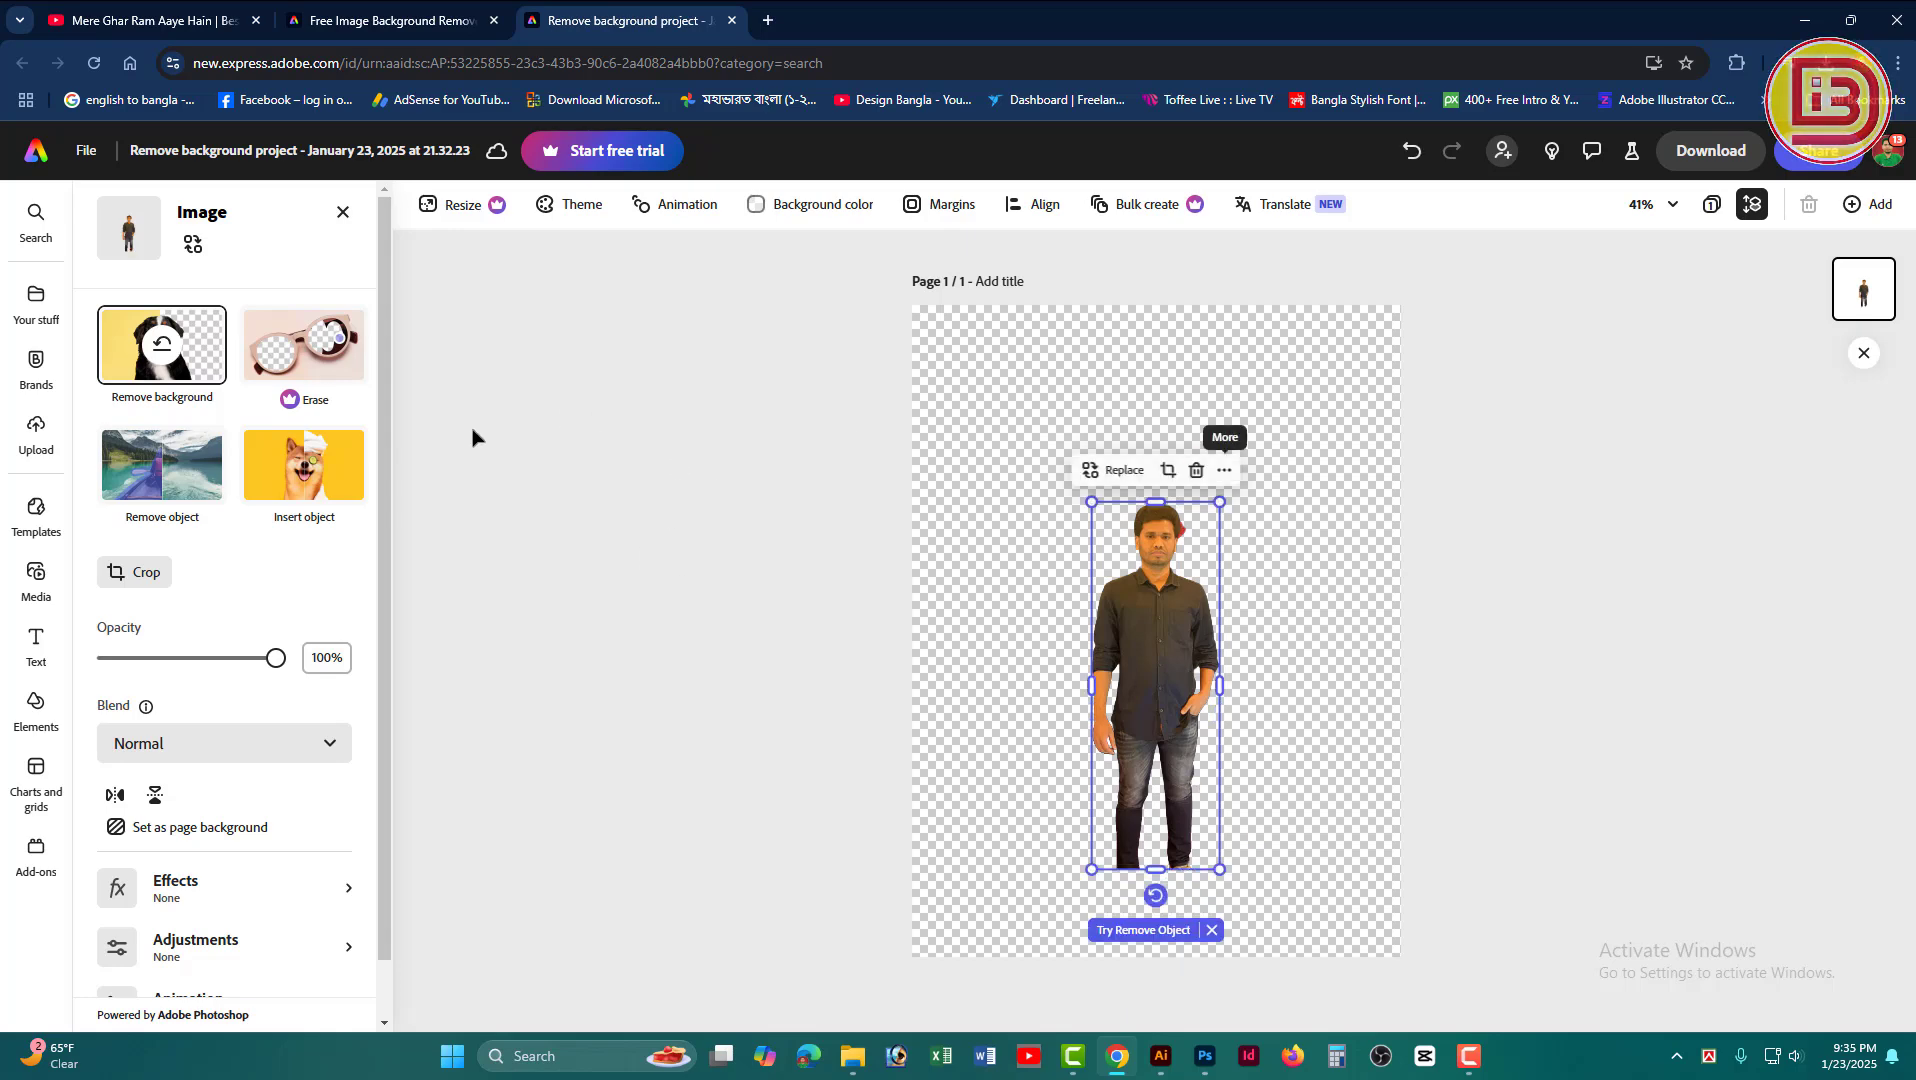
left_click(175, 468)
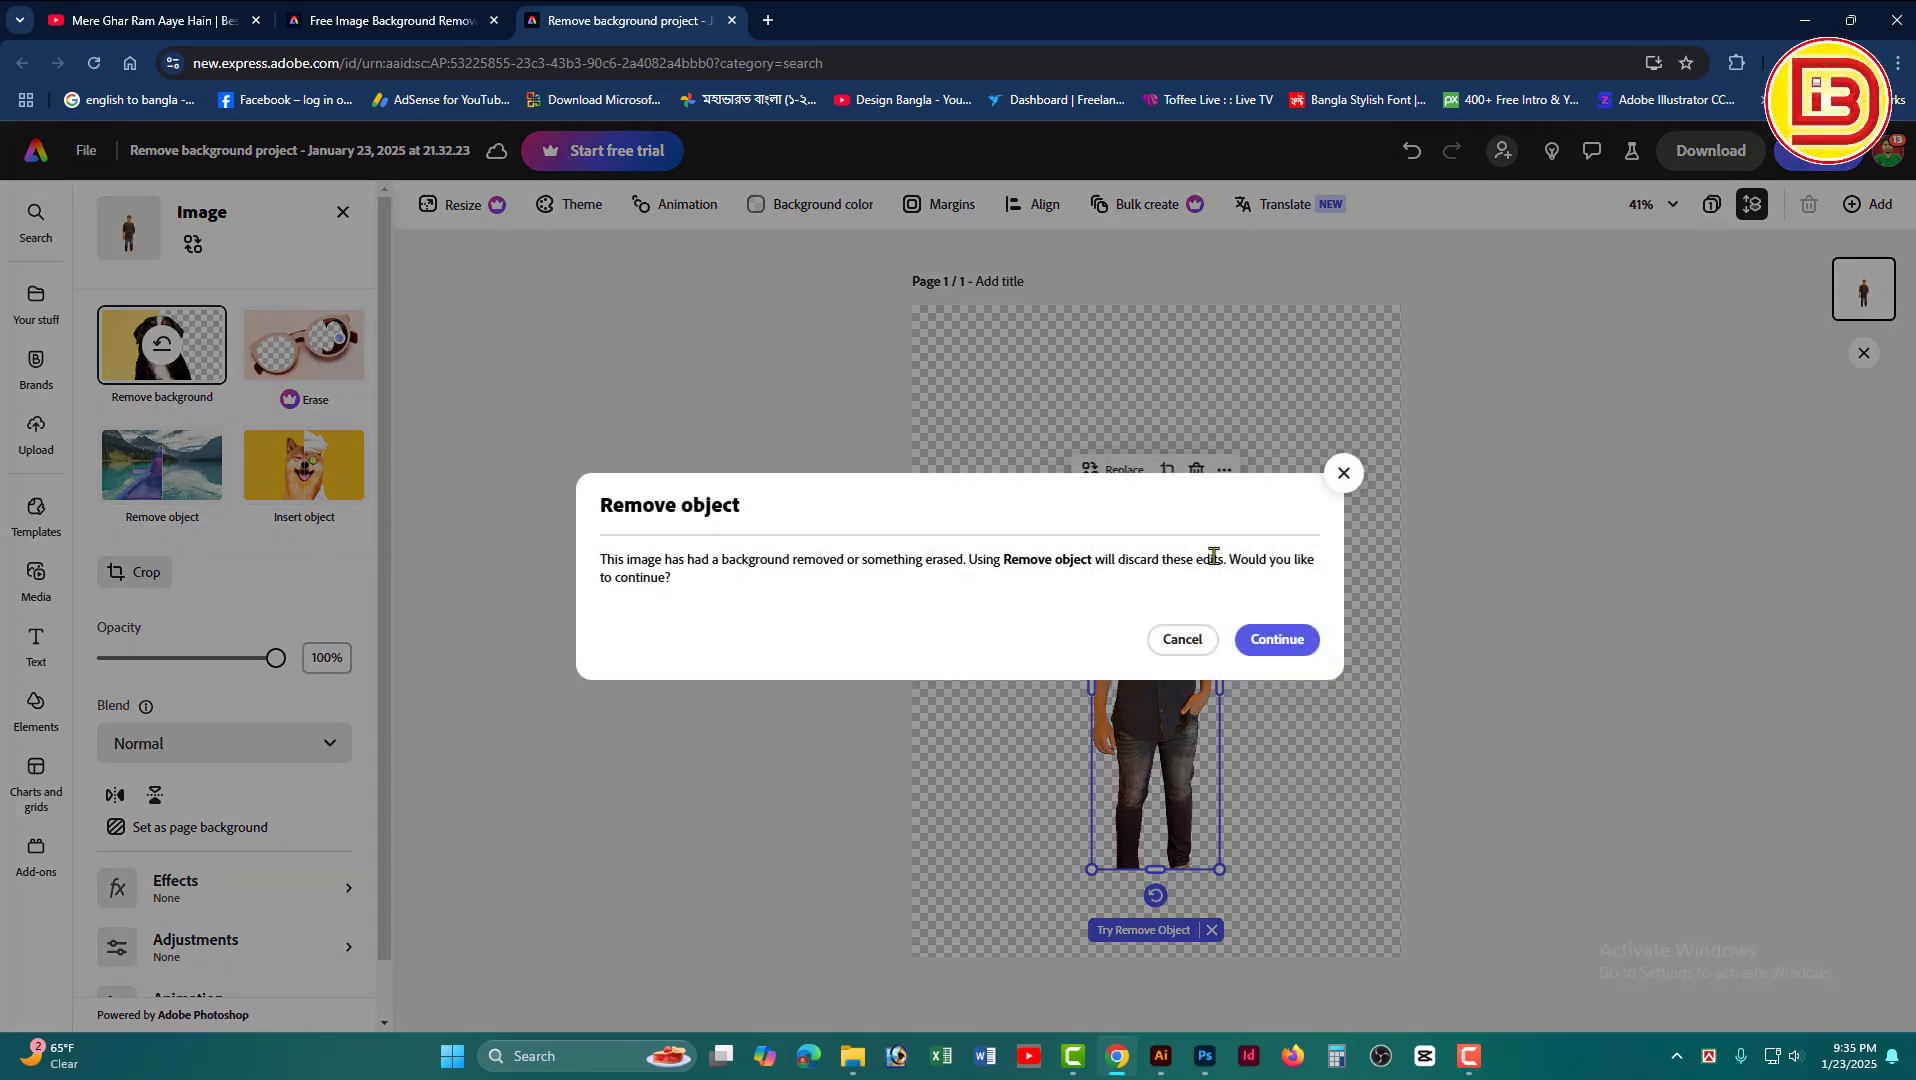
left_click(1268, 640)
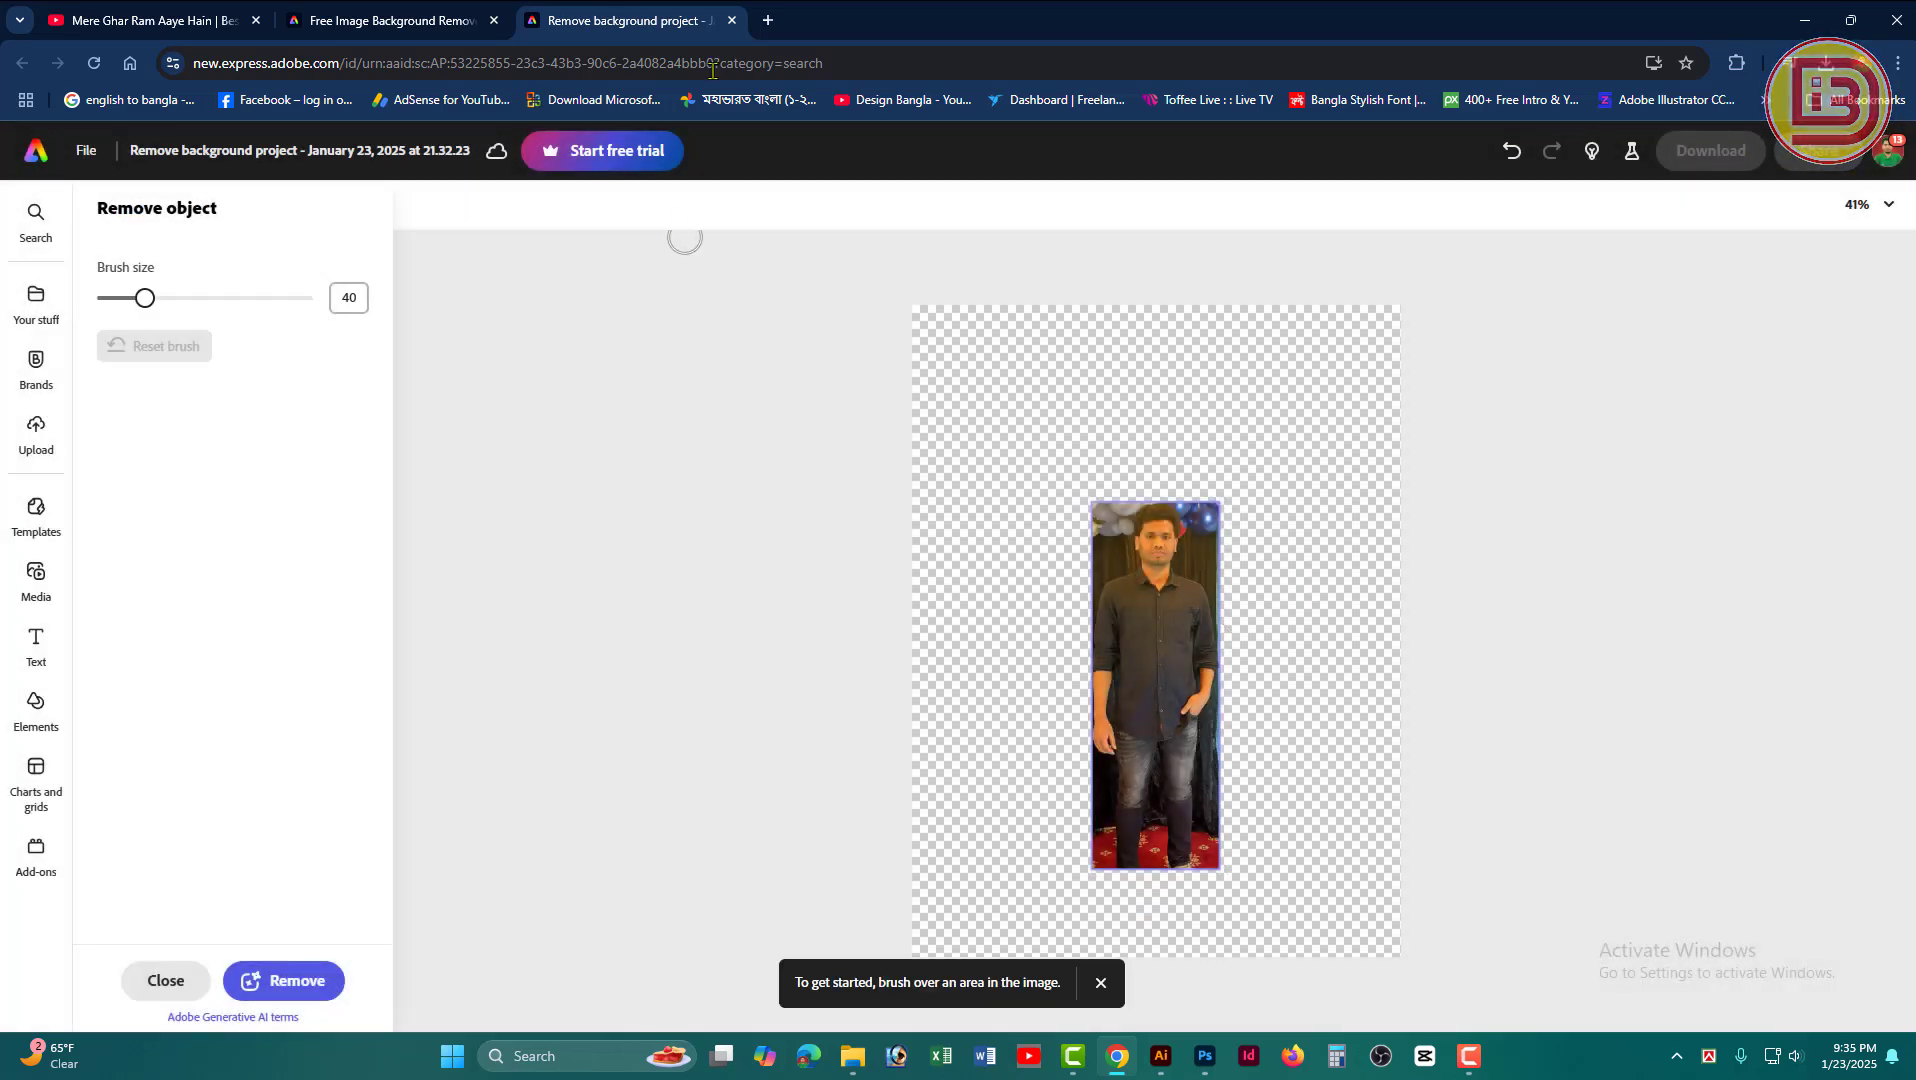
Step: Search Google for "bg remove" in a new browser tab and open the remove.bg website
left_click(768, 22)
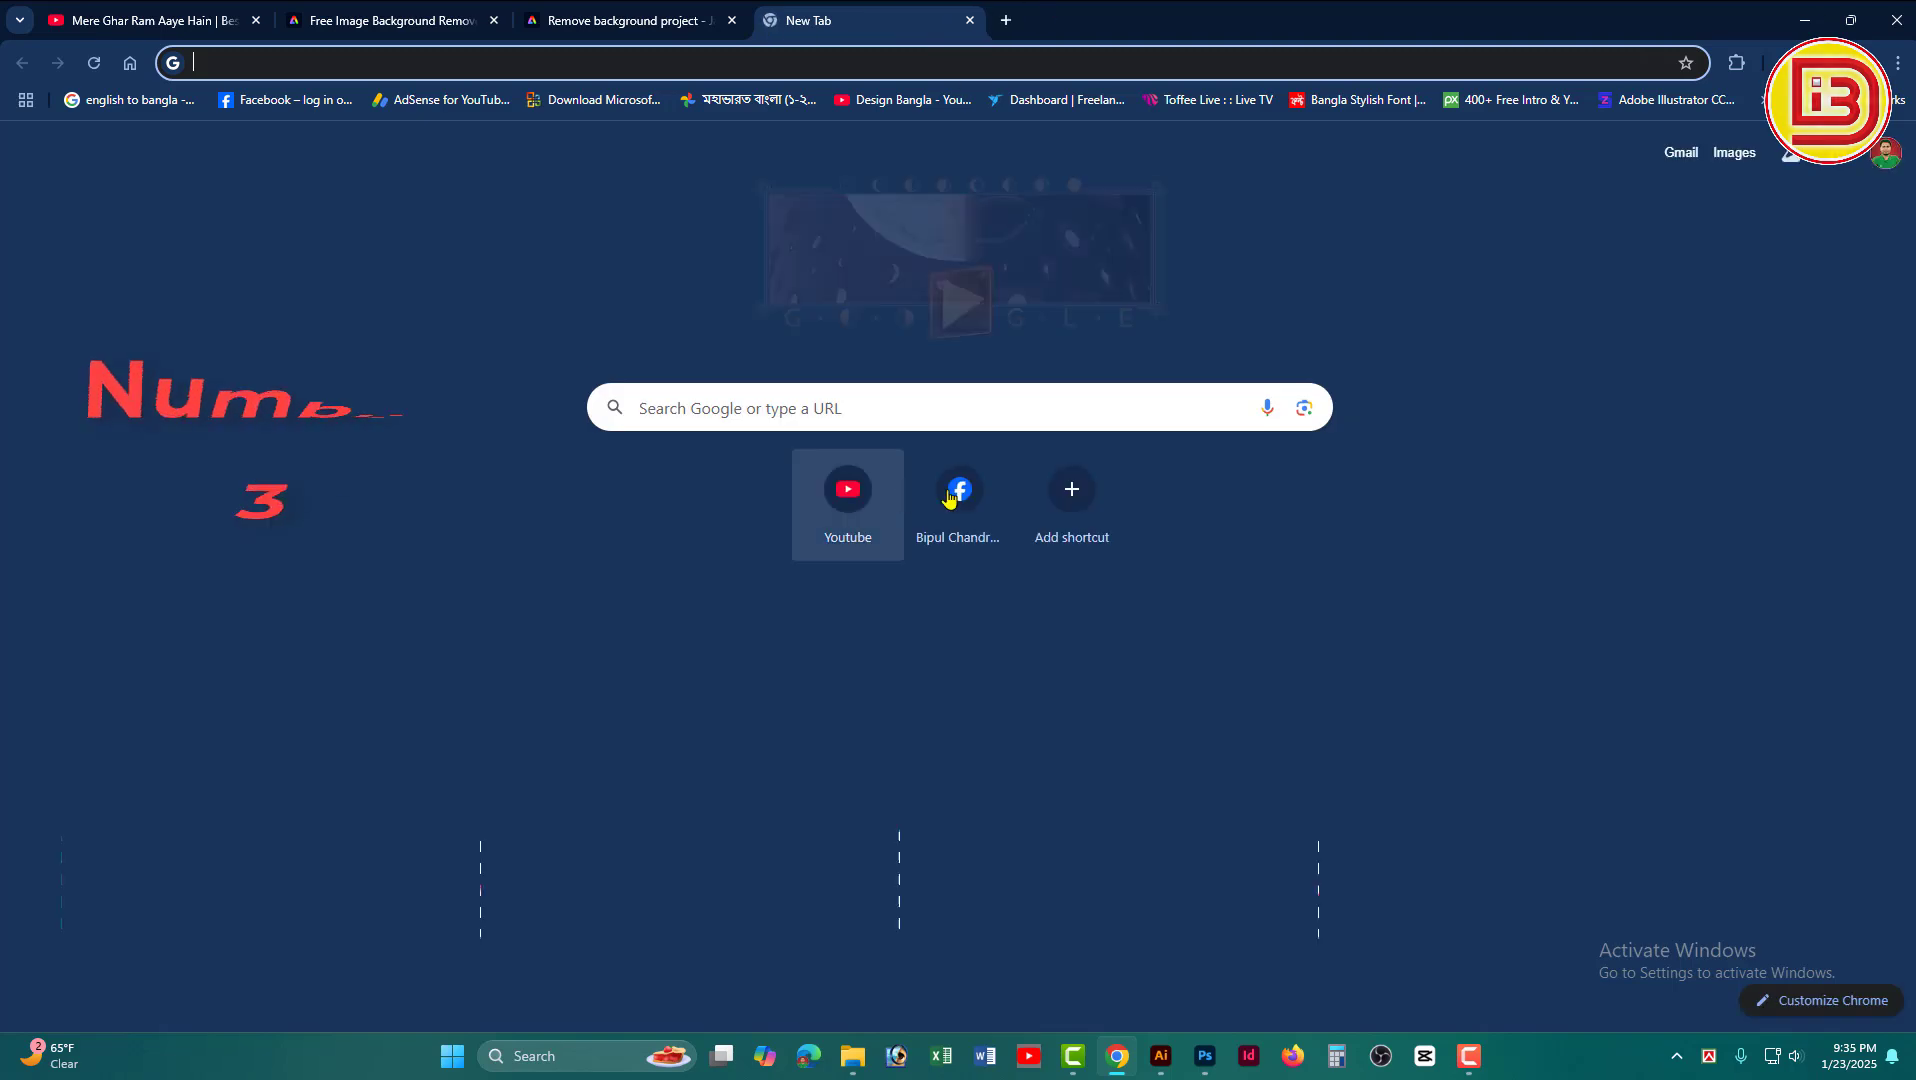
left_click(833, 413)
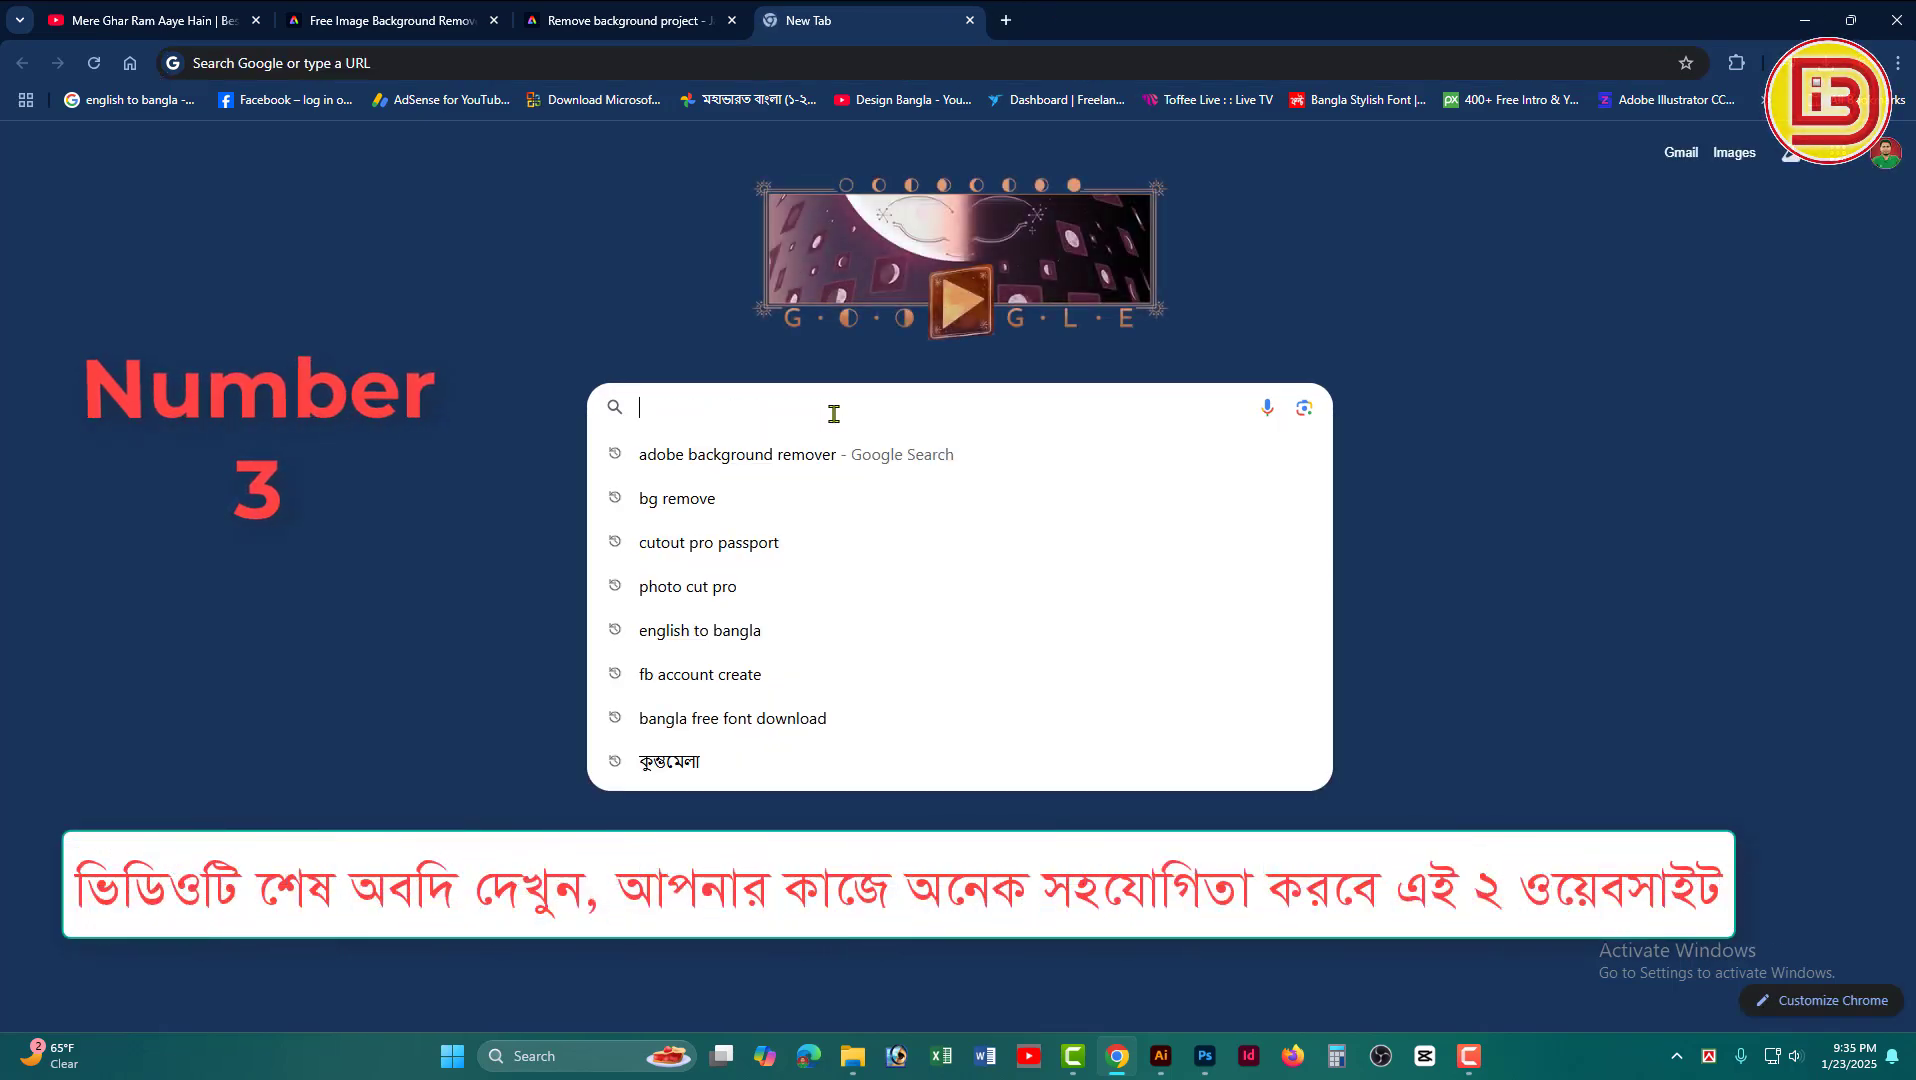
type("bg remove")
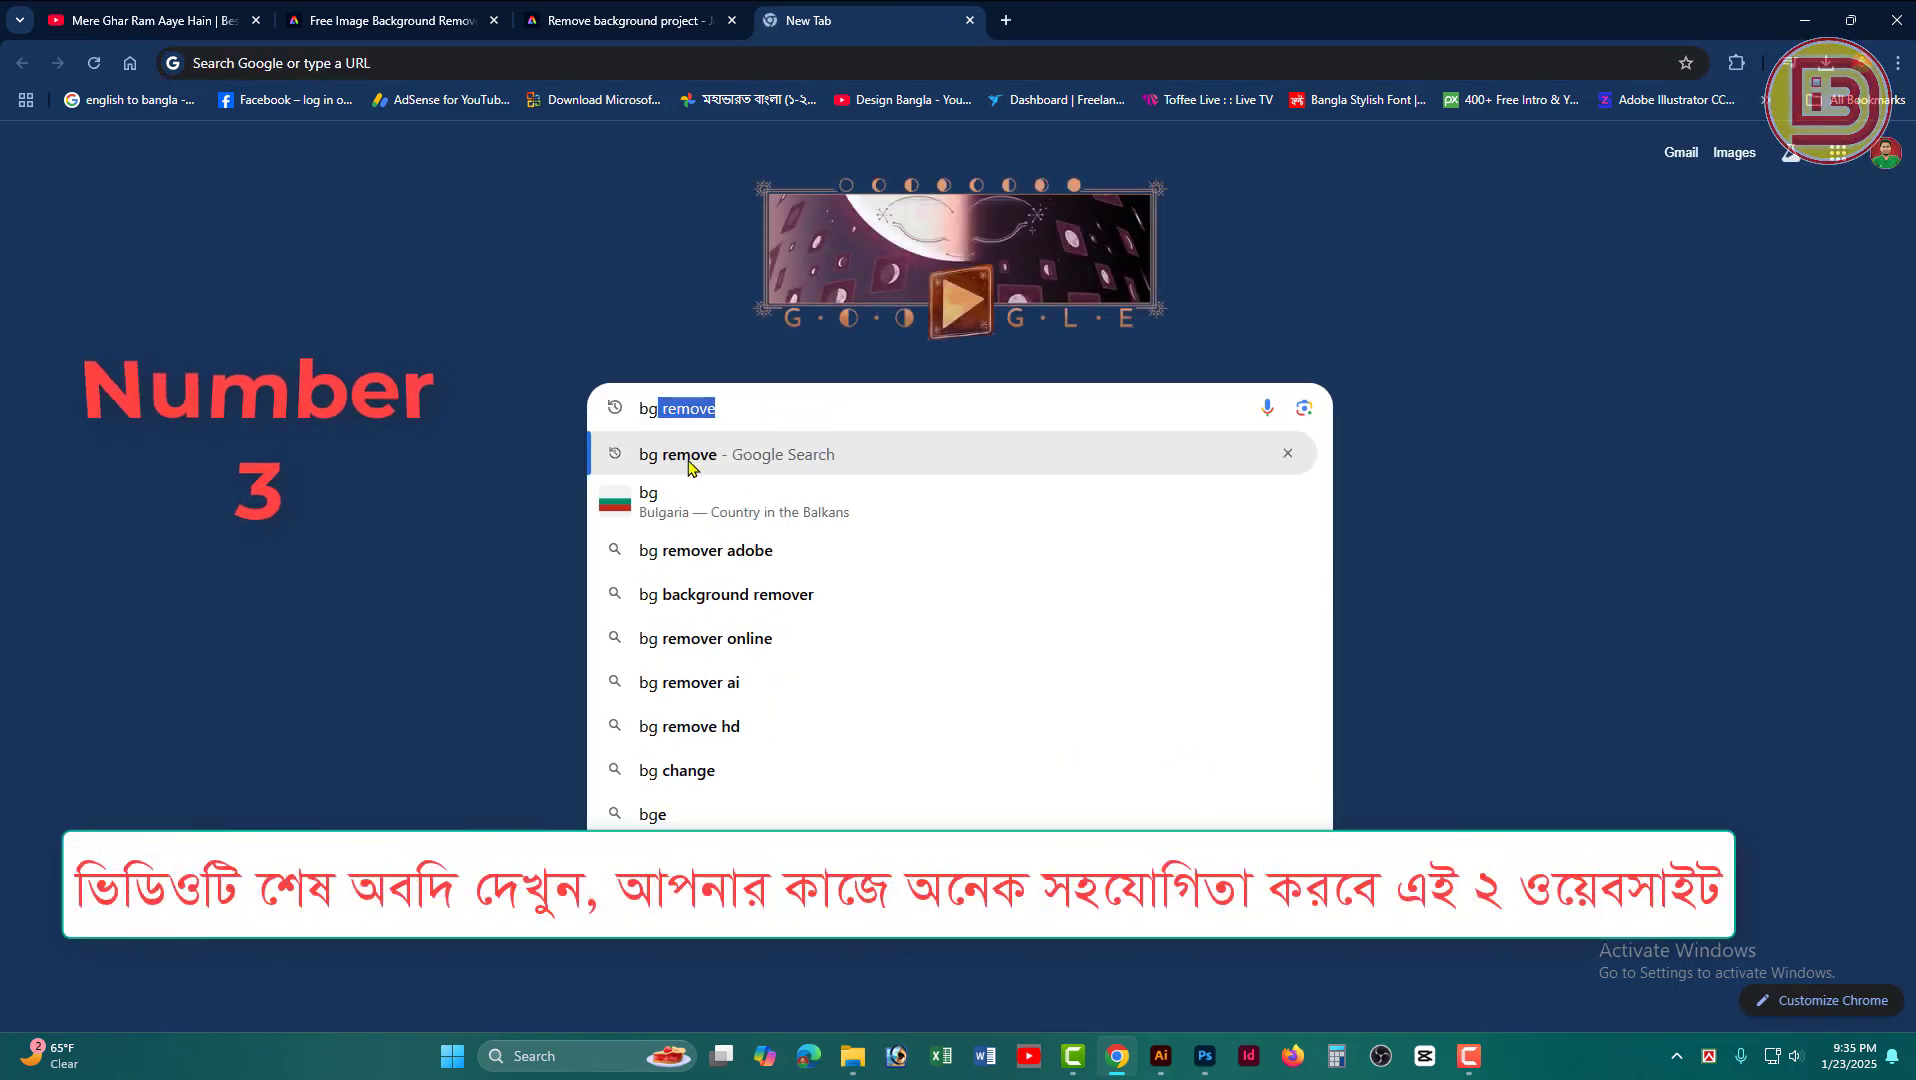
left_click(688, 458)
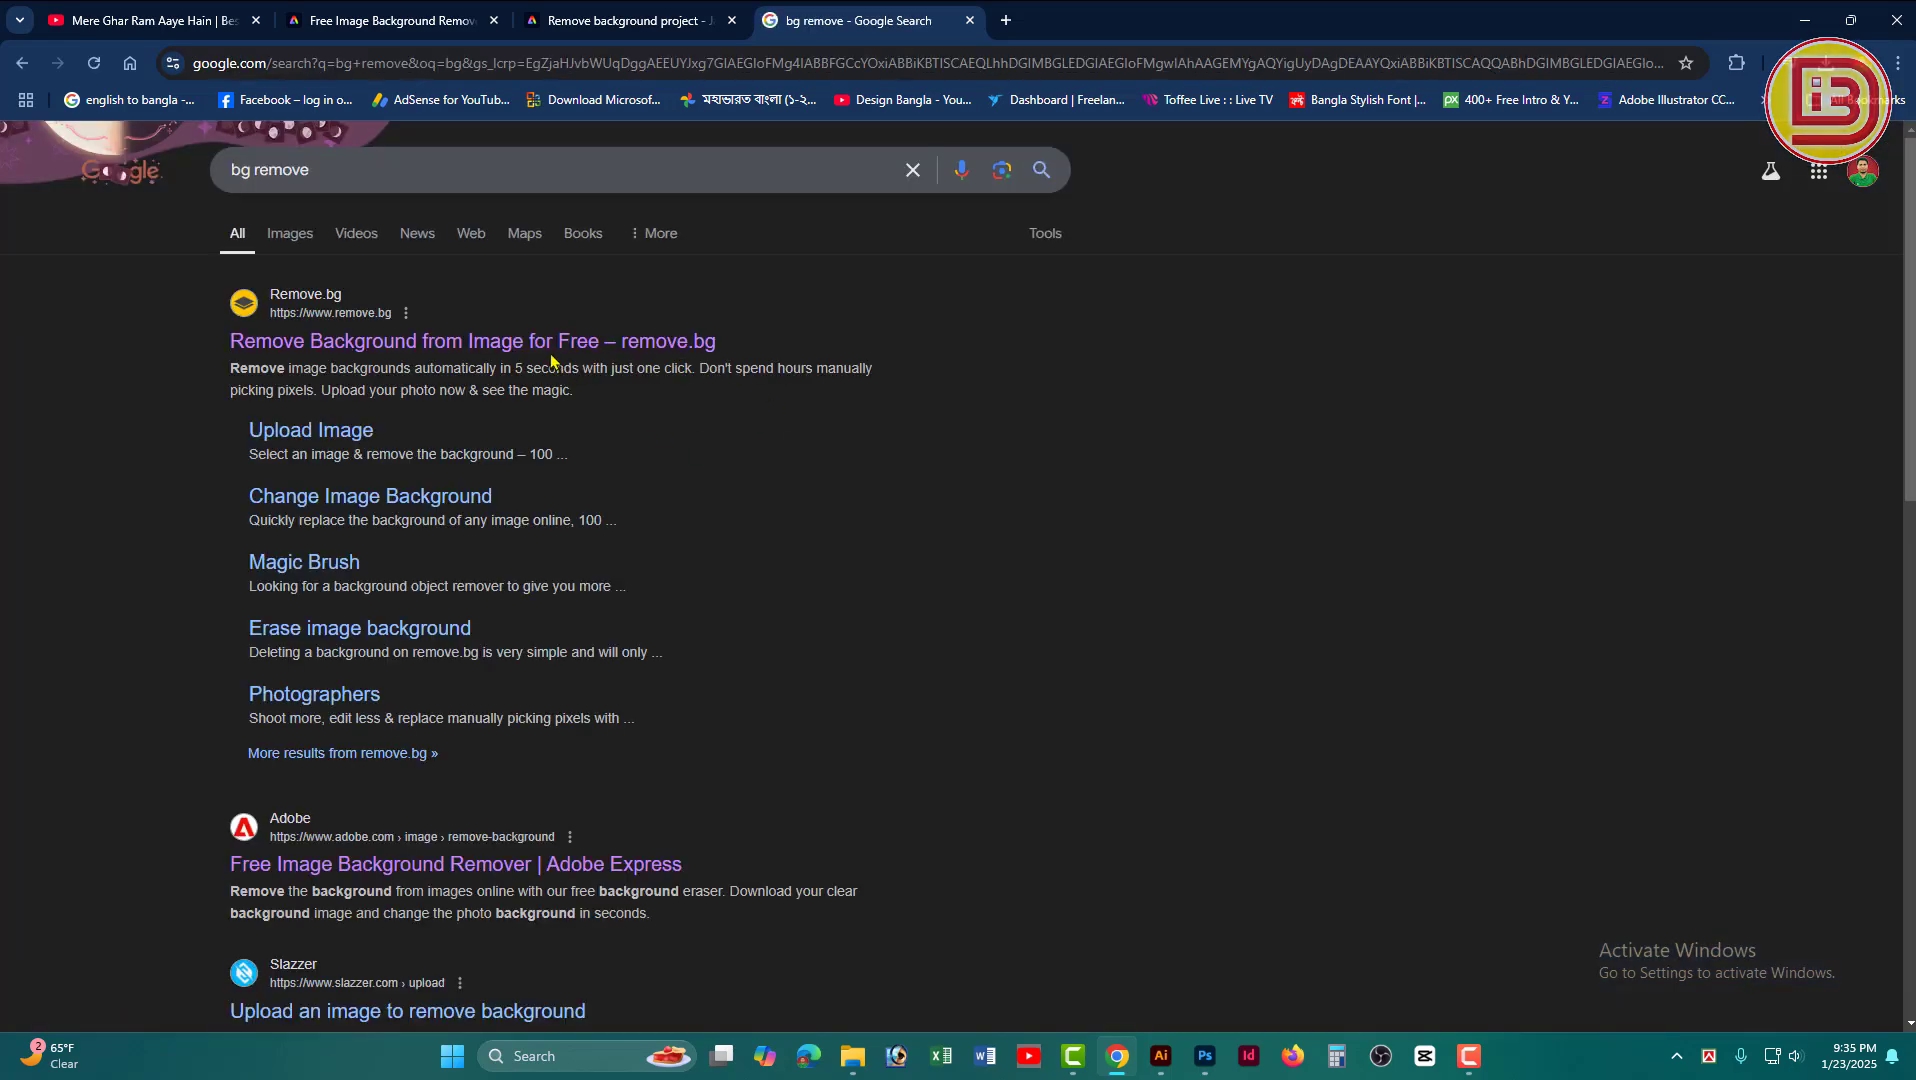
left_click(538, 350)
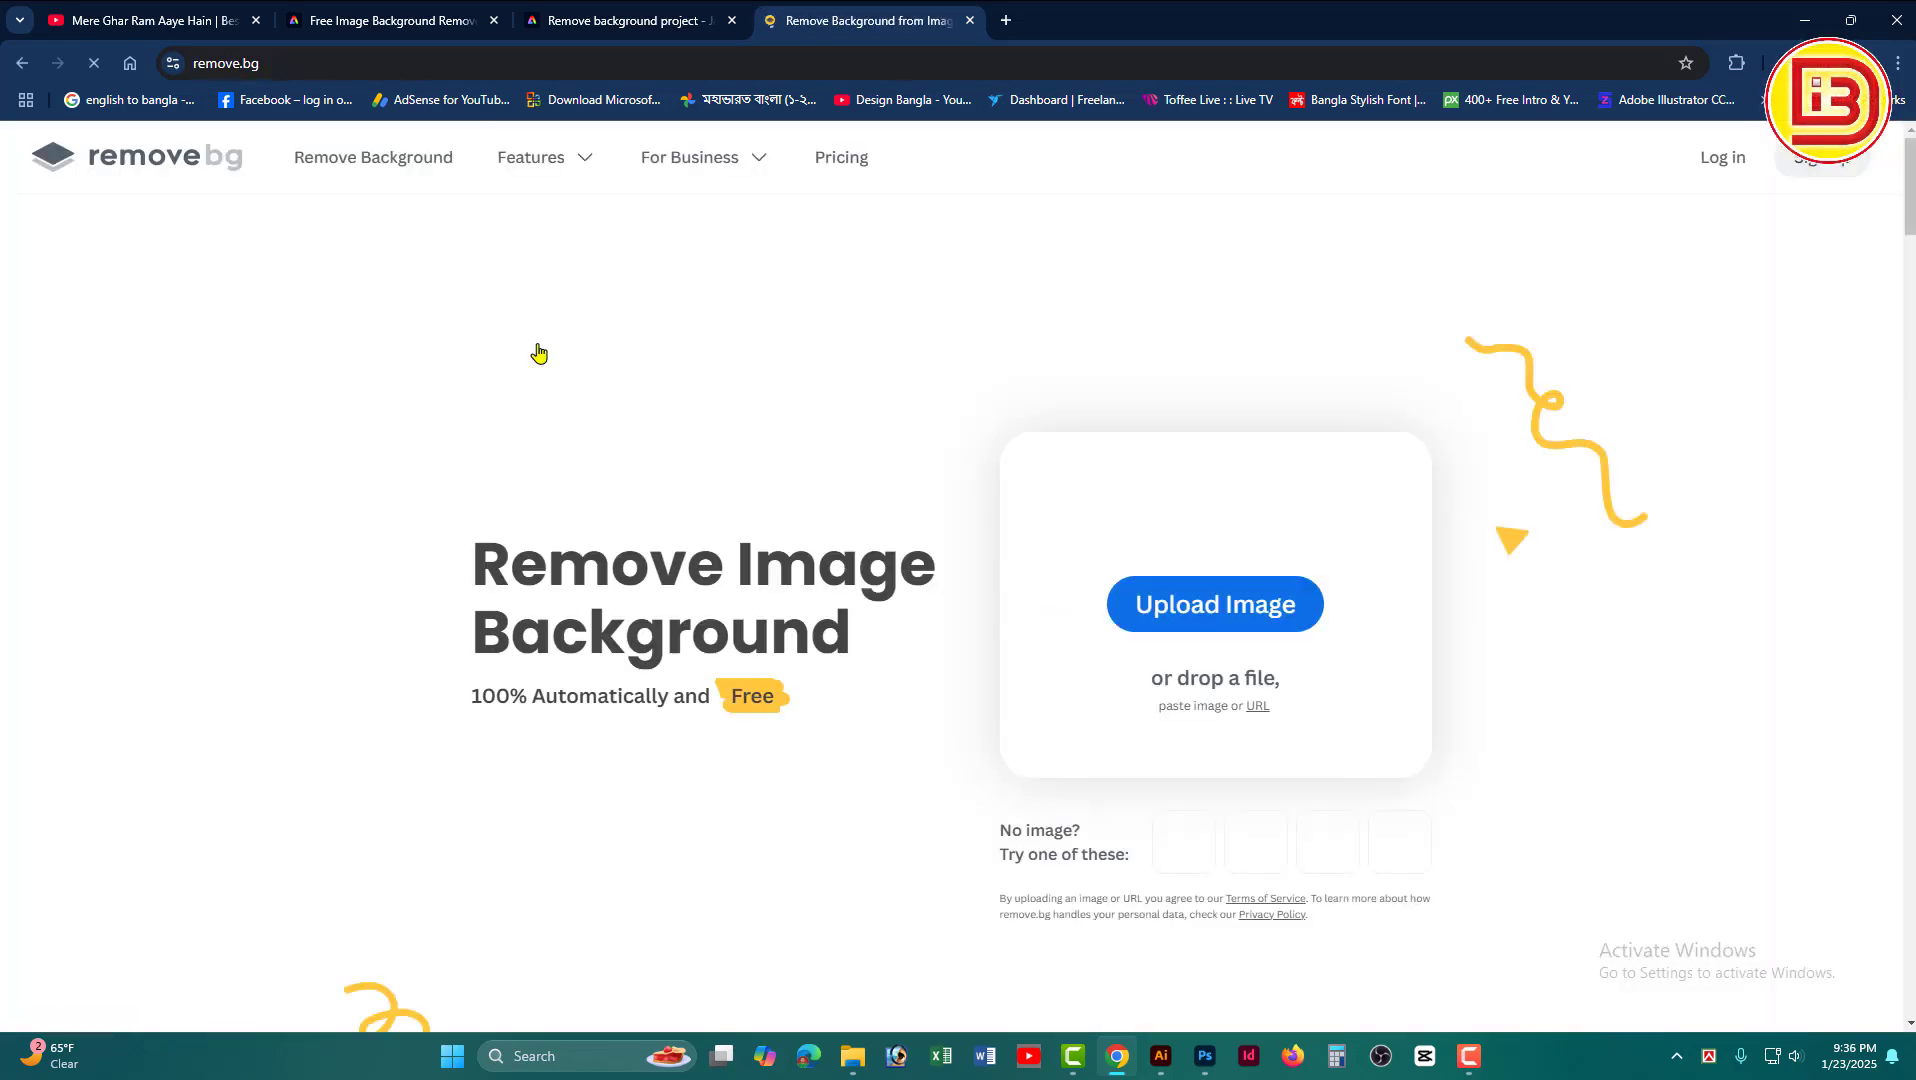
Step: Upload "WhatsApp Image 2025-01-23 at 9.24.00 PM" from Downloads to remove.bg and inspect the cutout up close
left_click(1222, 605)
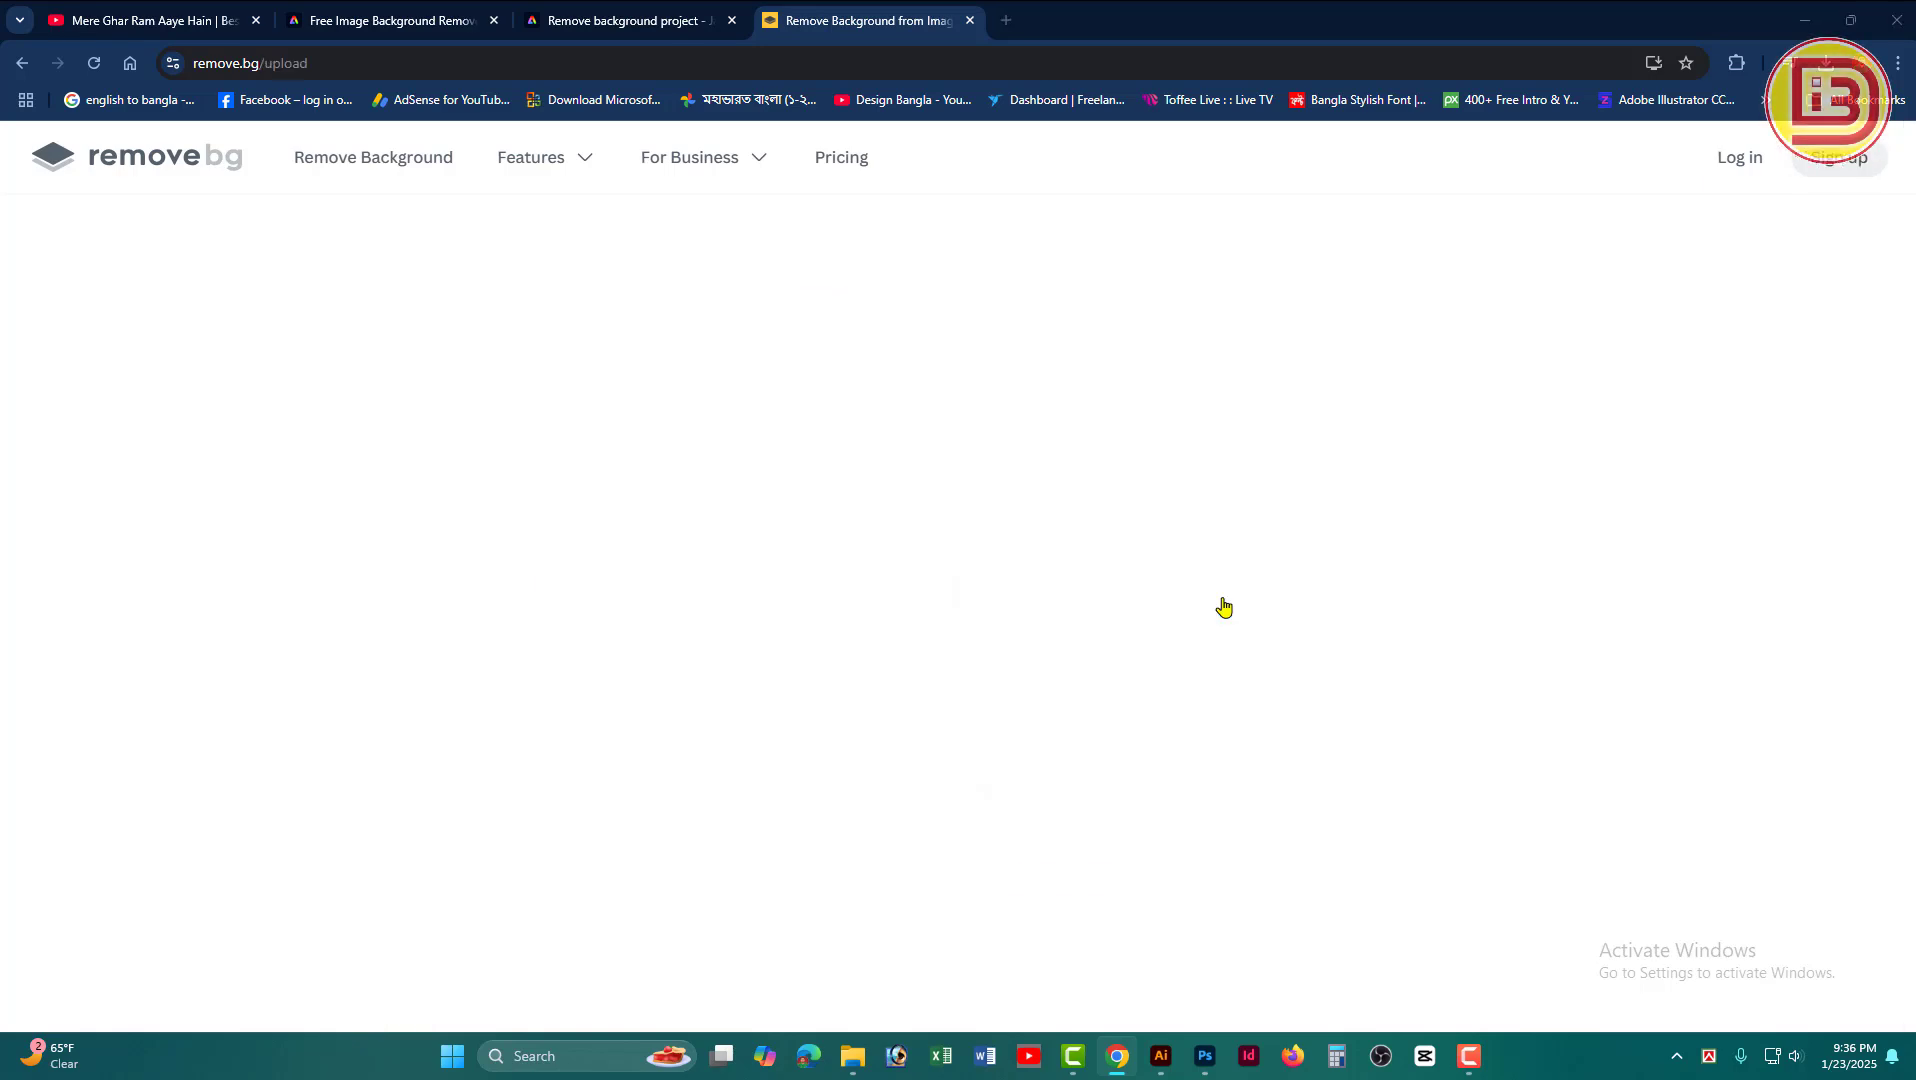
left_click(459, 190)
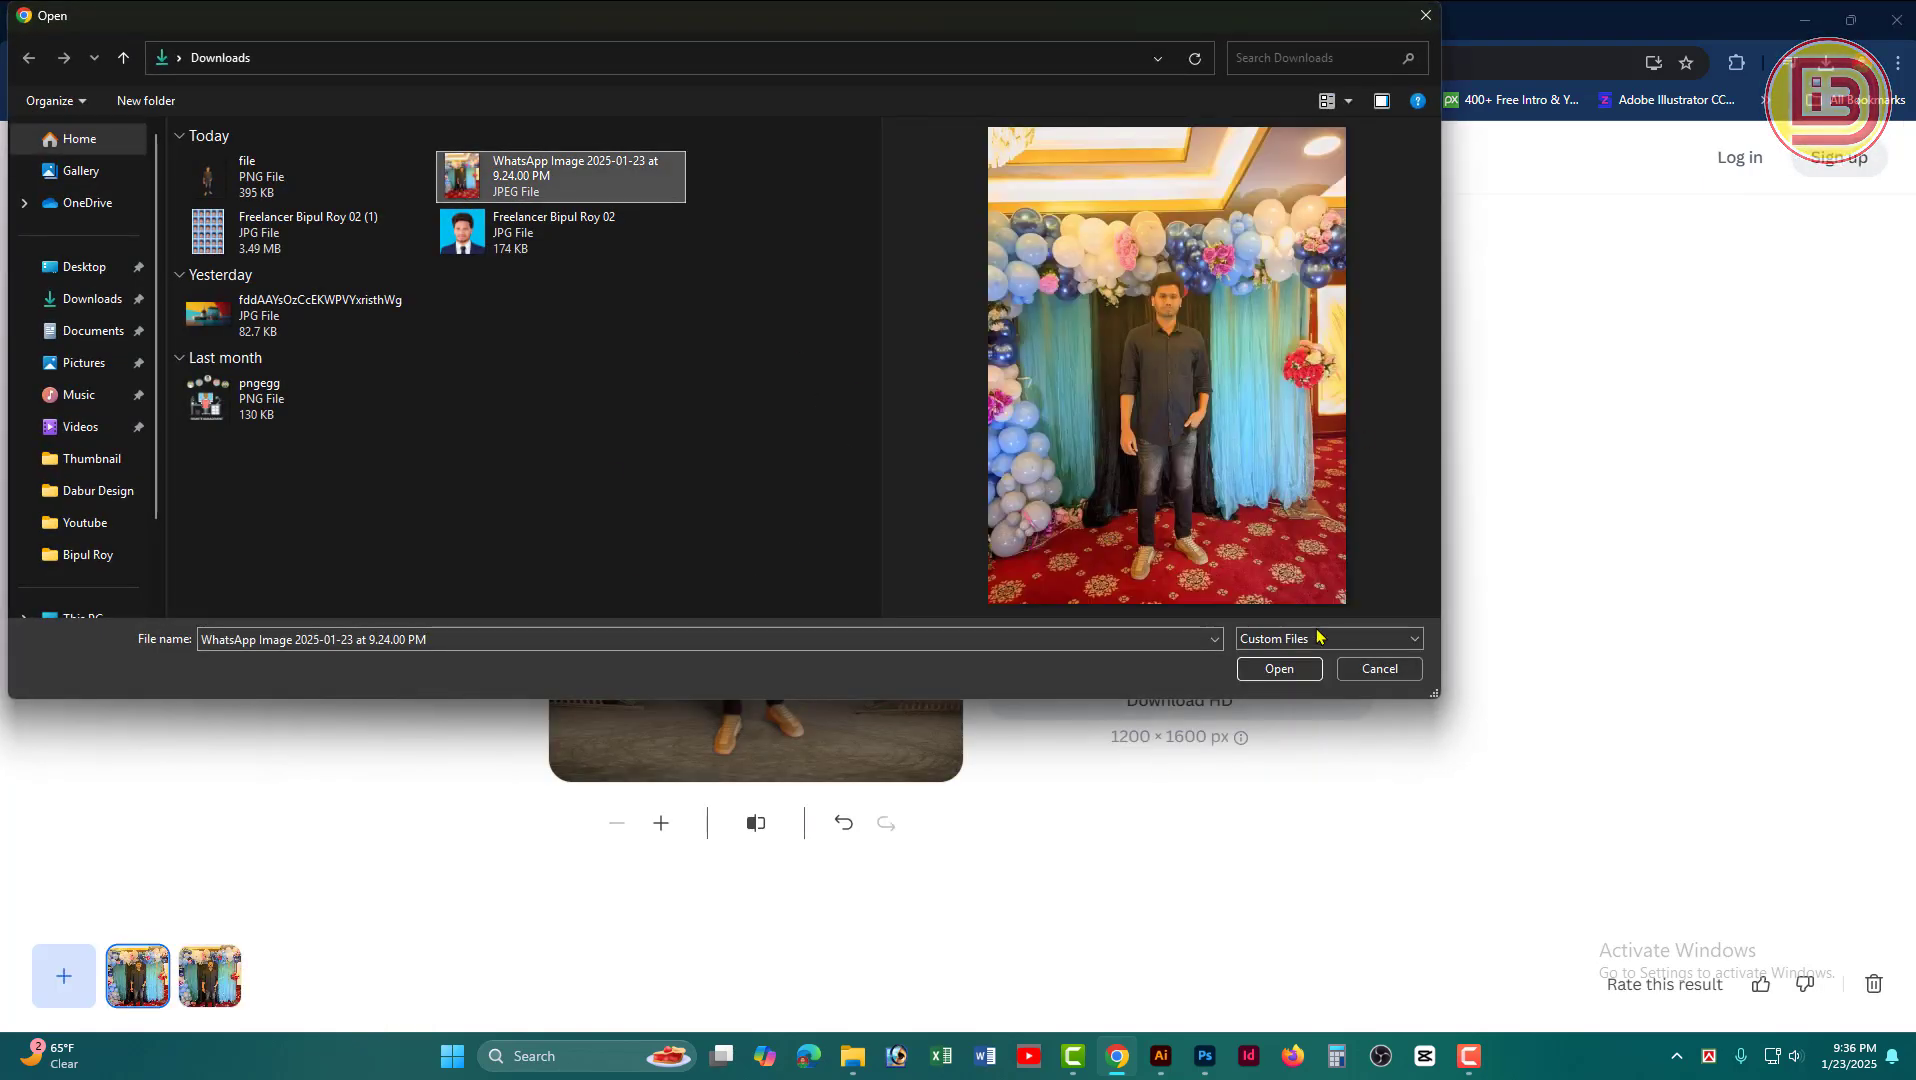
left_click(1283, 670)
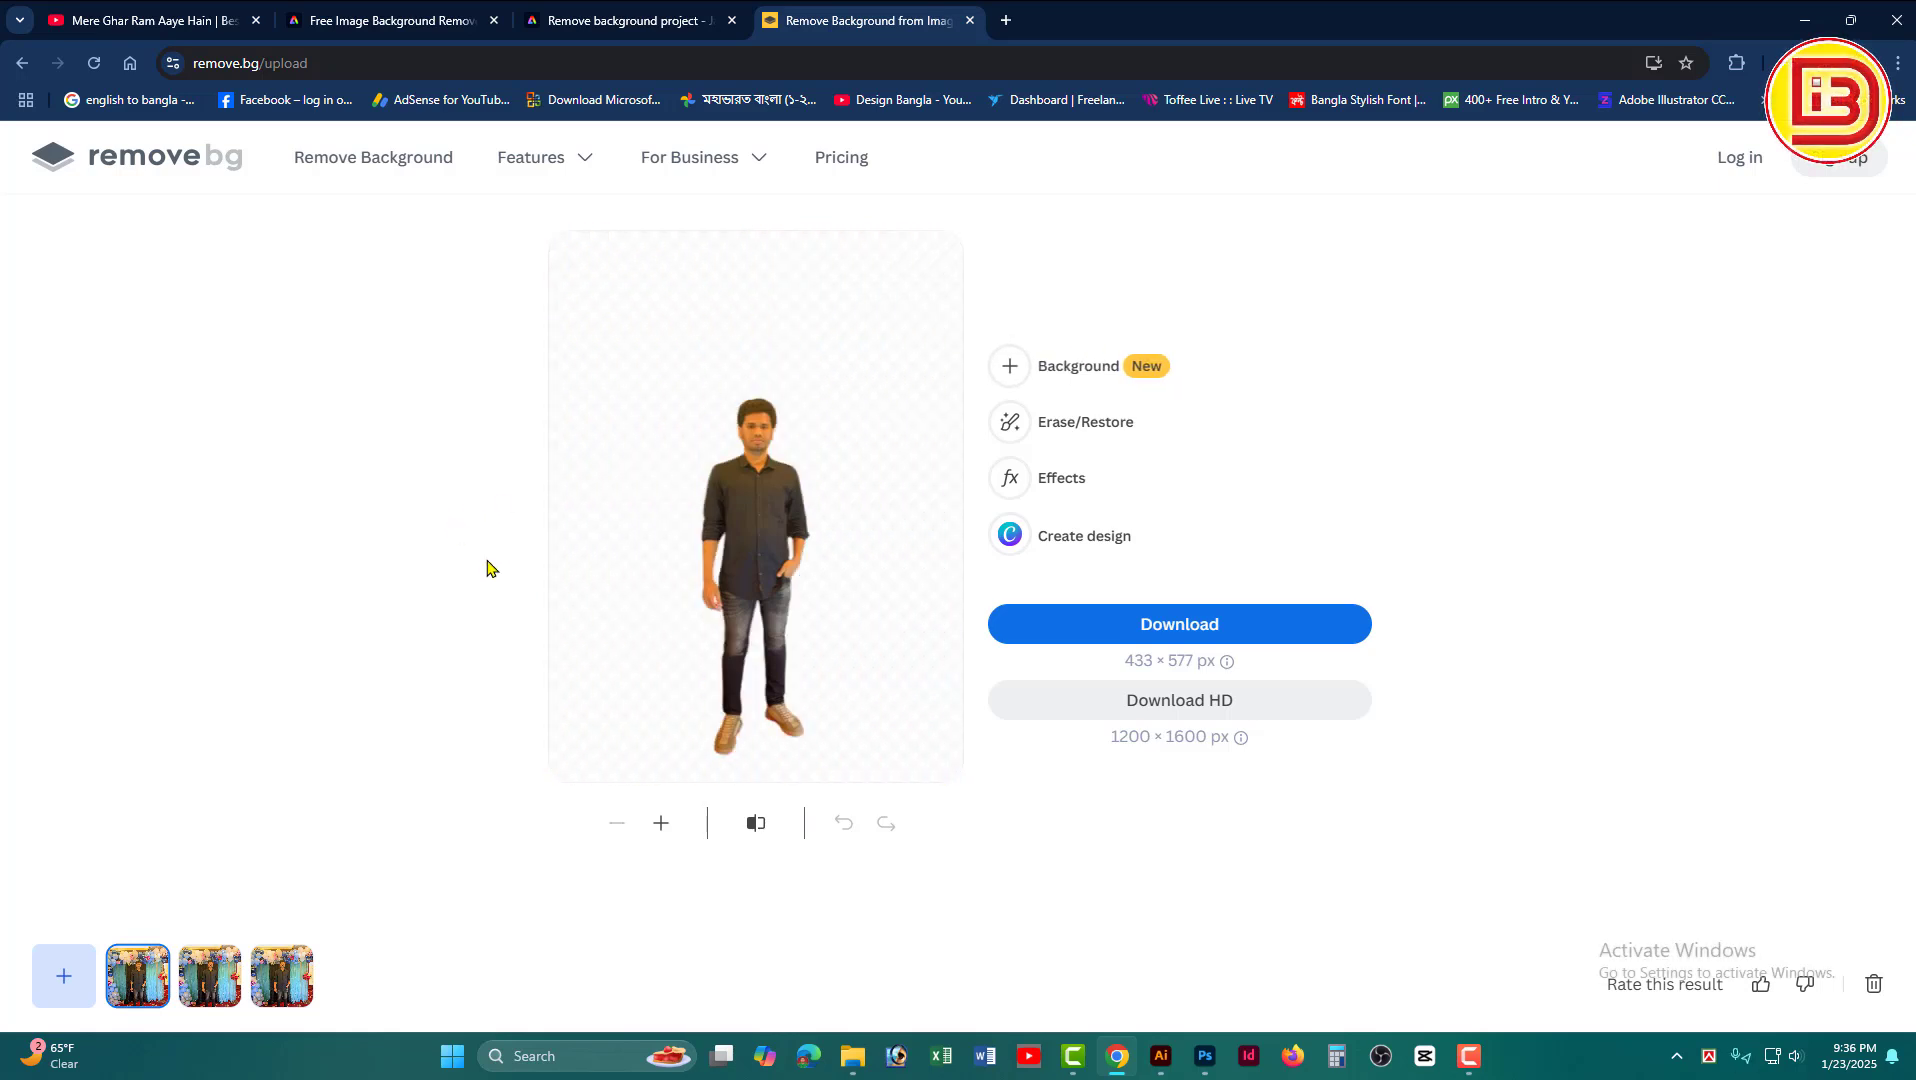
left_click(661, 823)
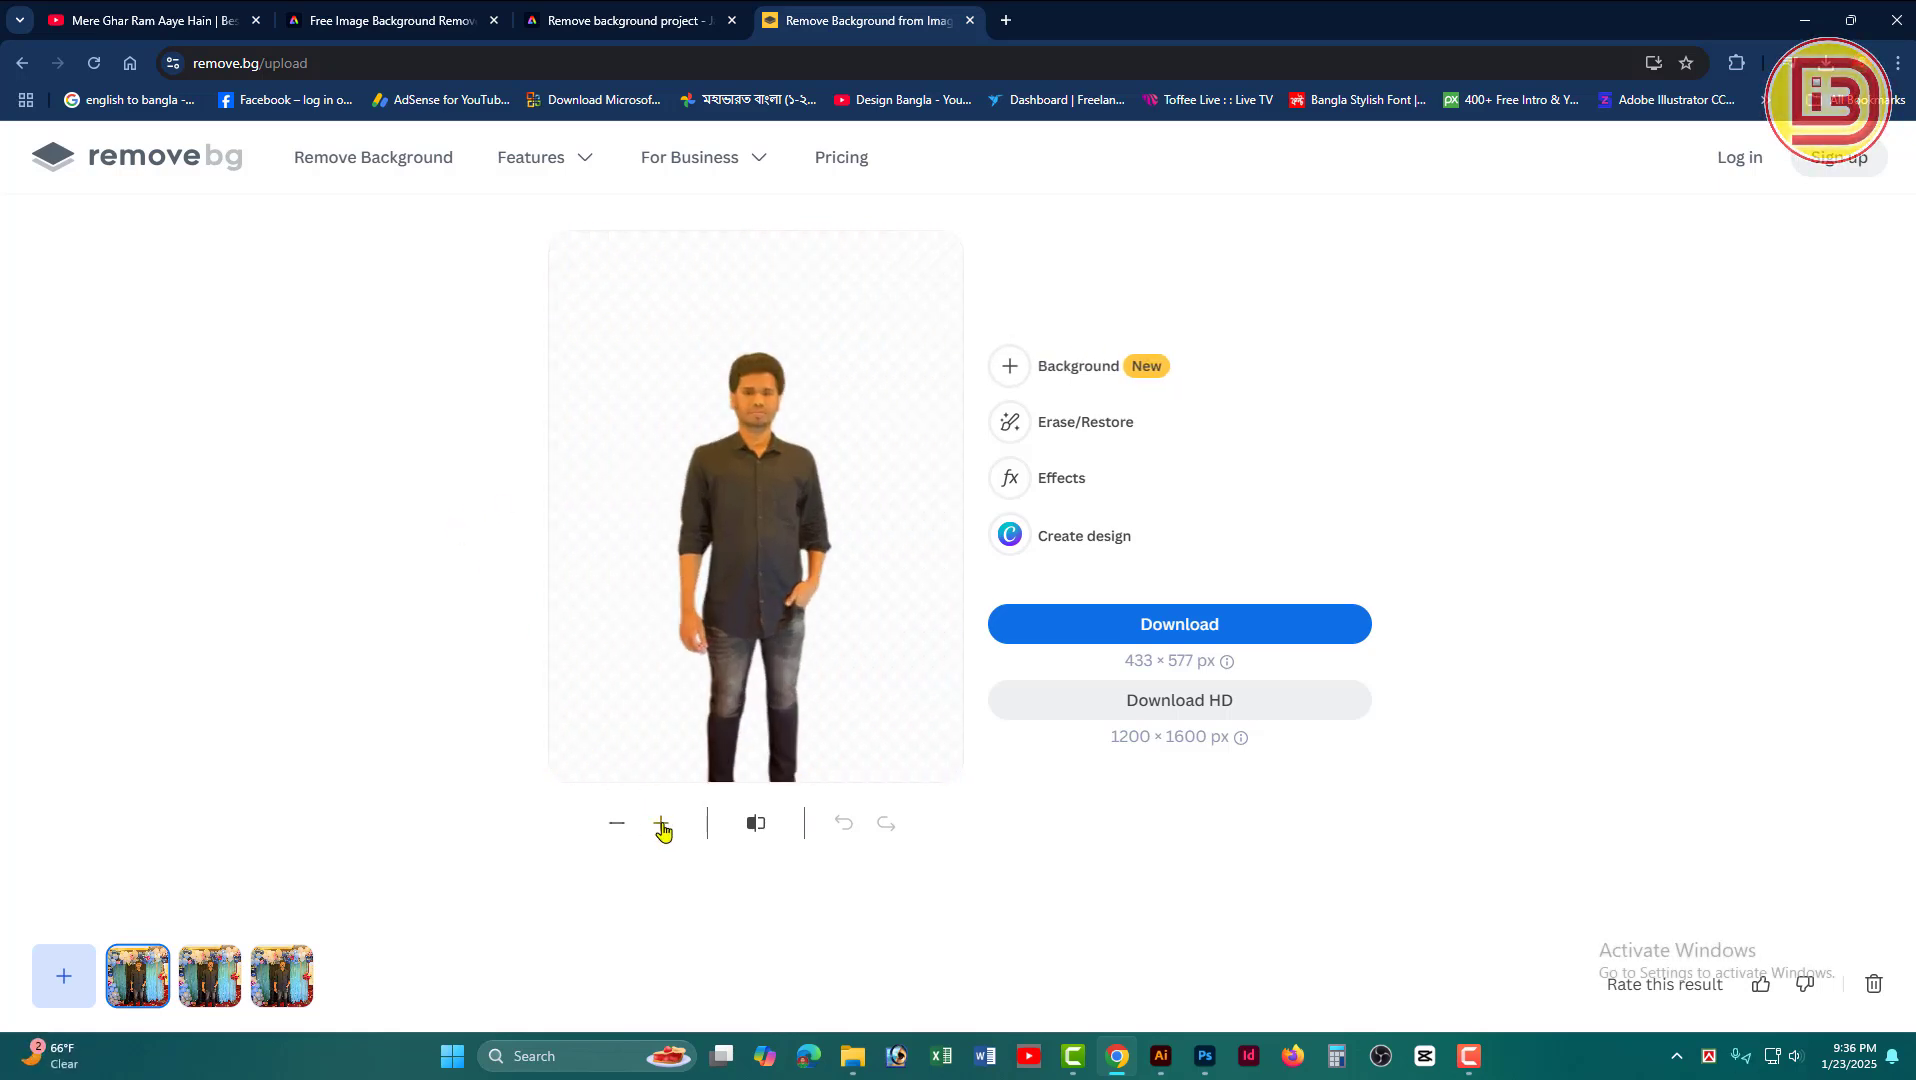
Step: Try the wooden structure and dark striped photos behind the cutout, and apply the yellow-to-purple striped planks as background
left_click(1010, 369)
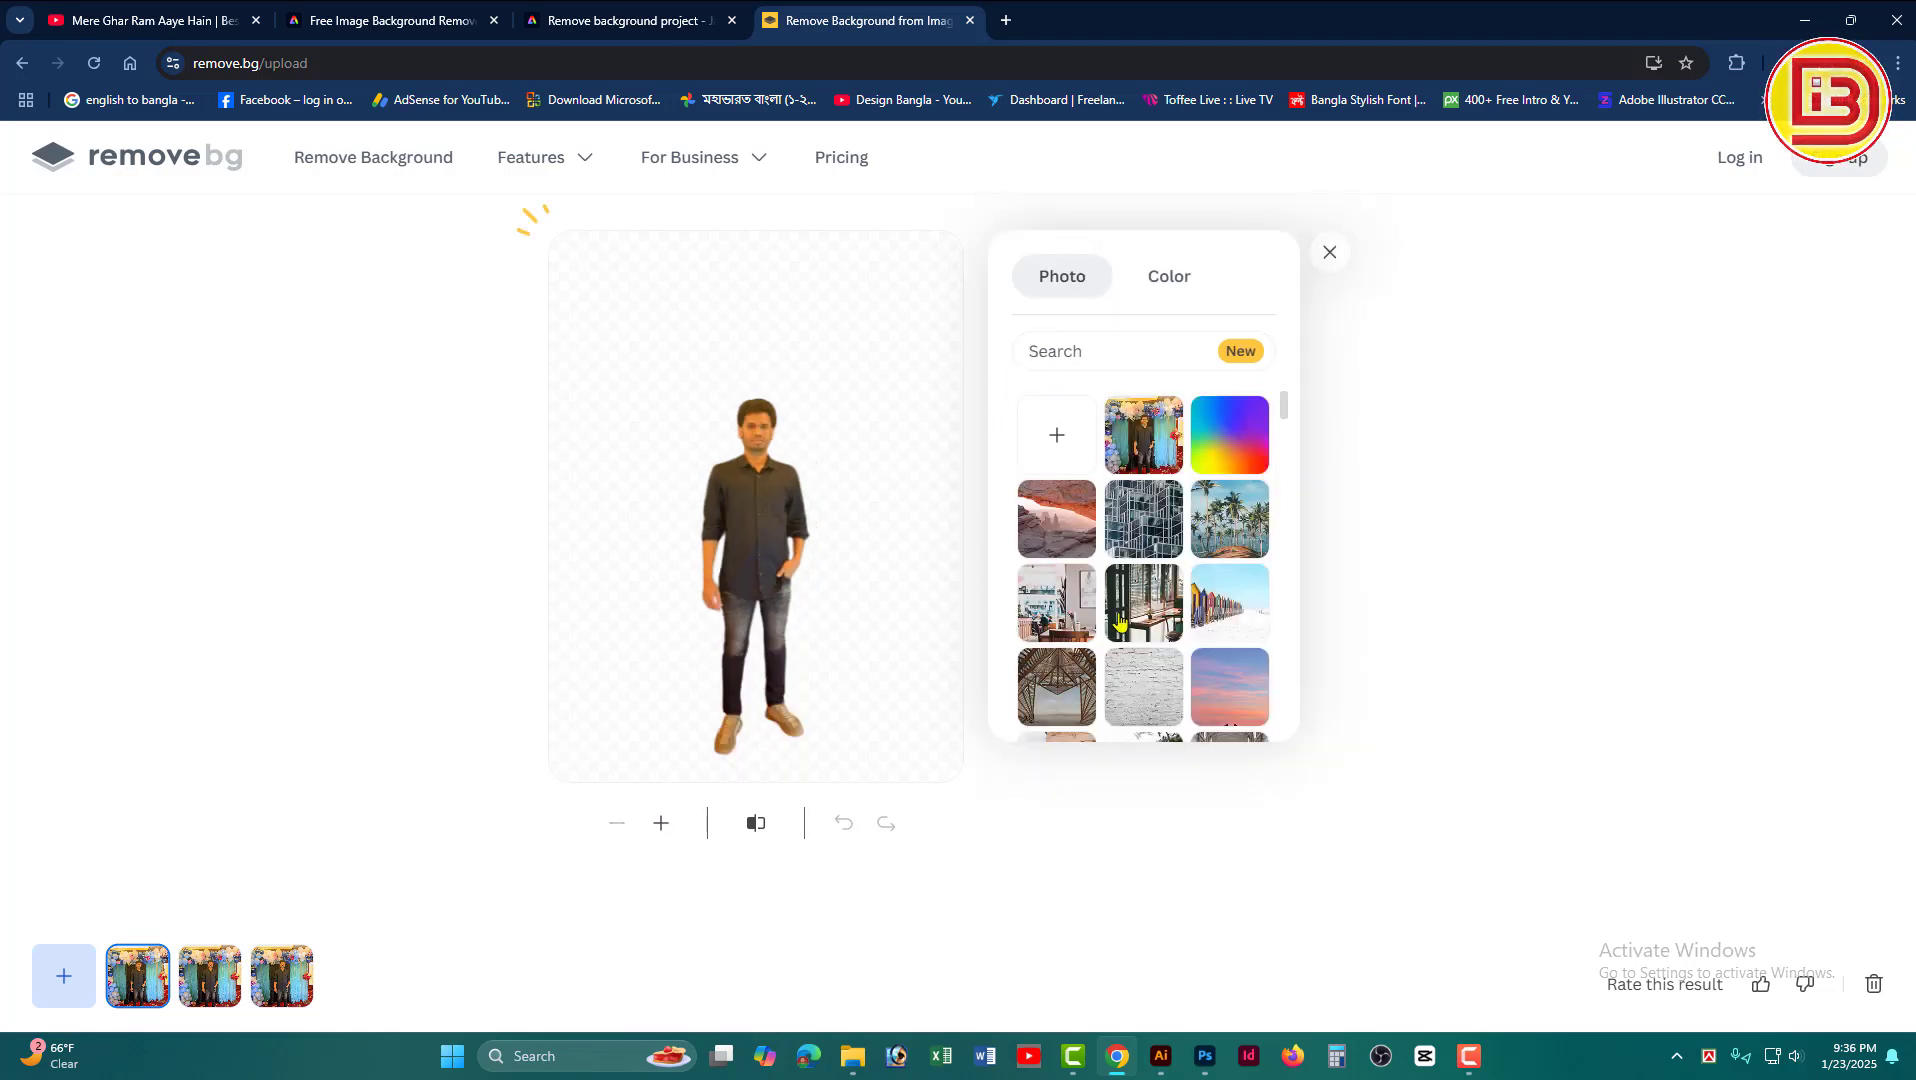
left_click(1072, 700)
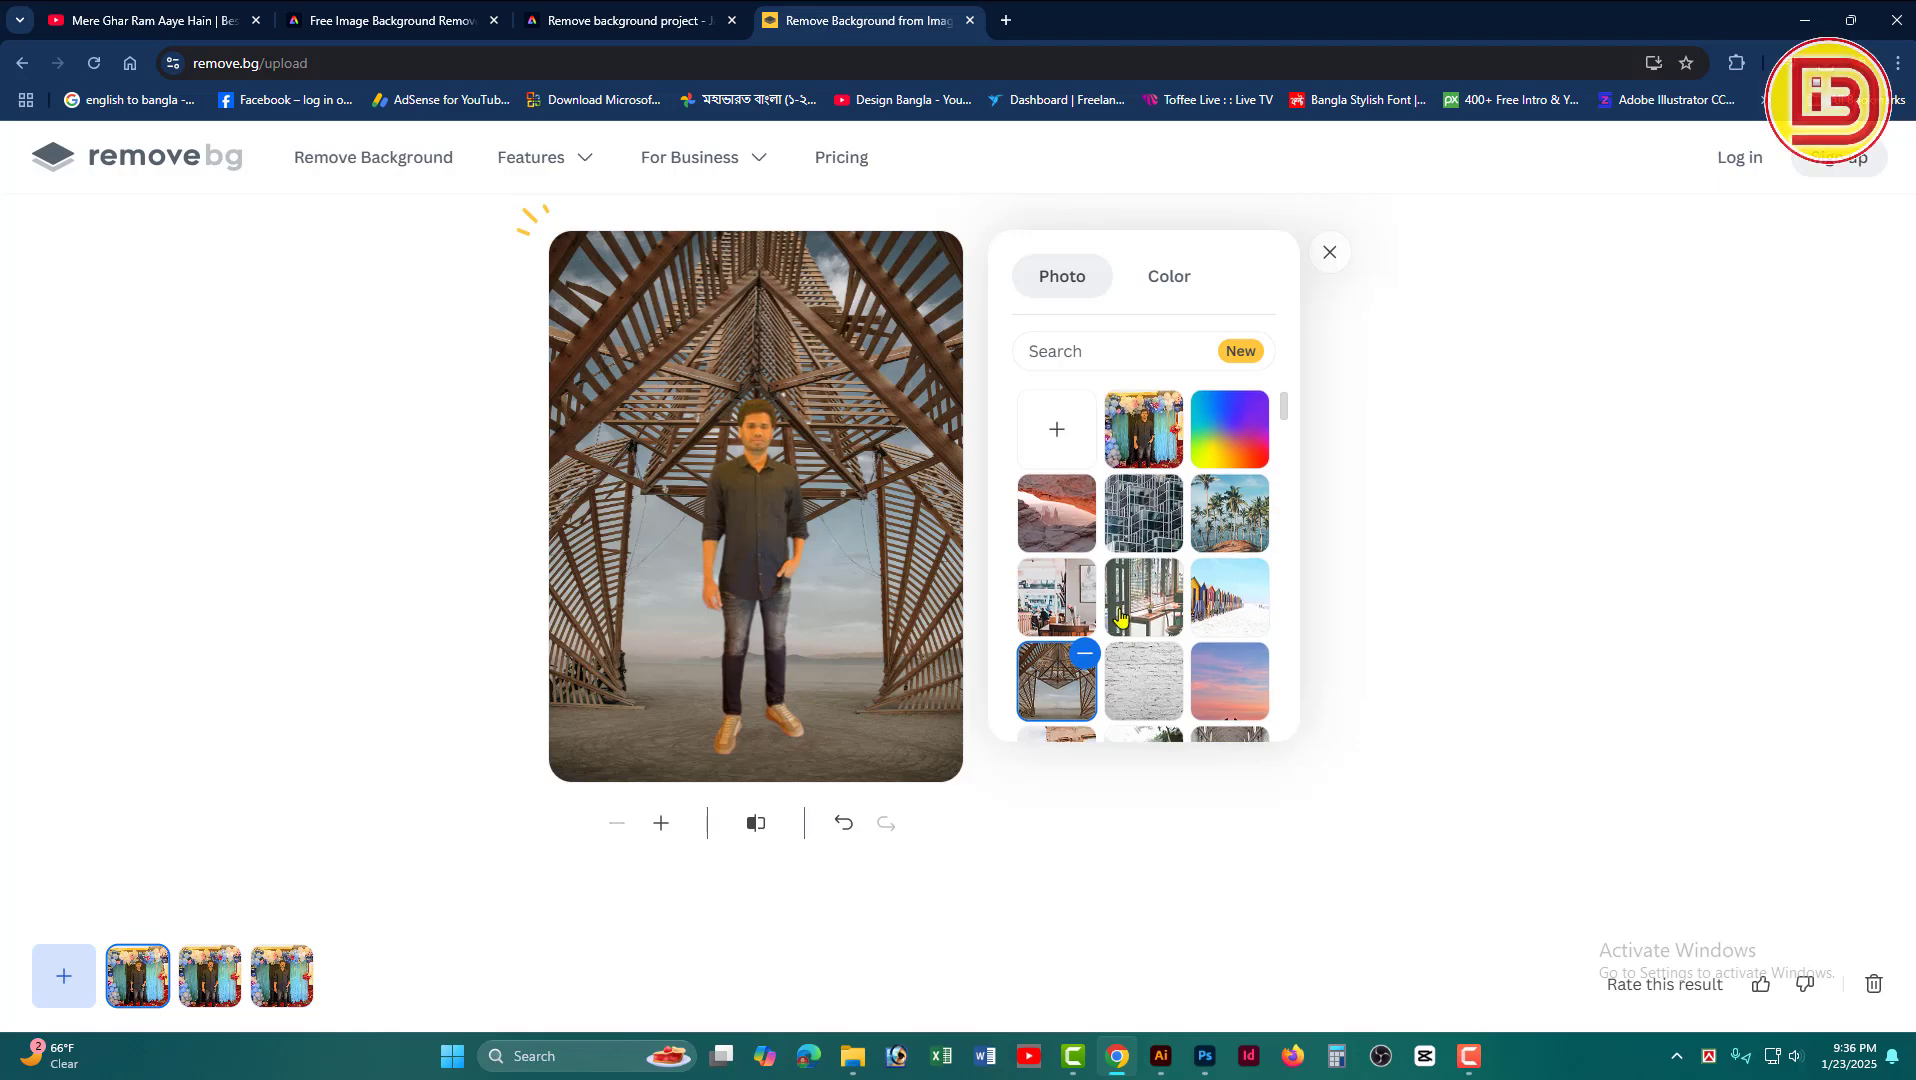
scroll(1120, 617, "down", 5)
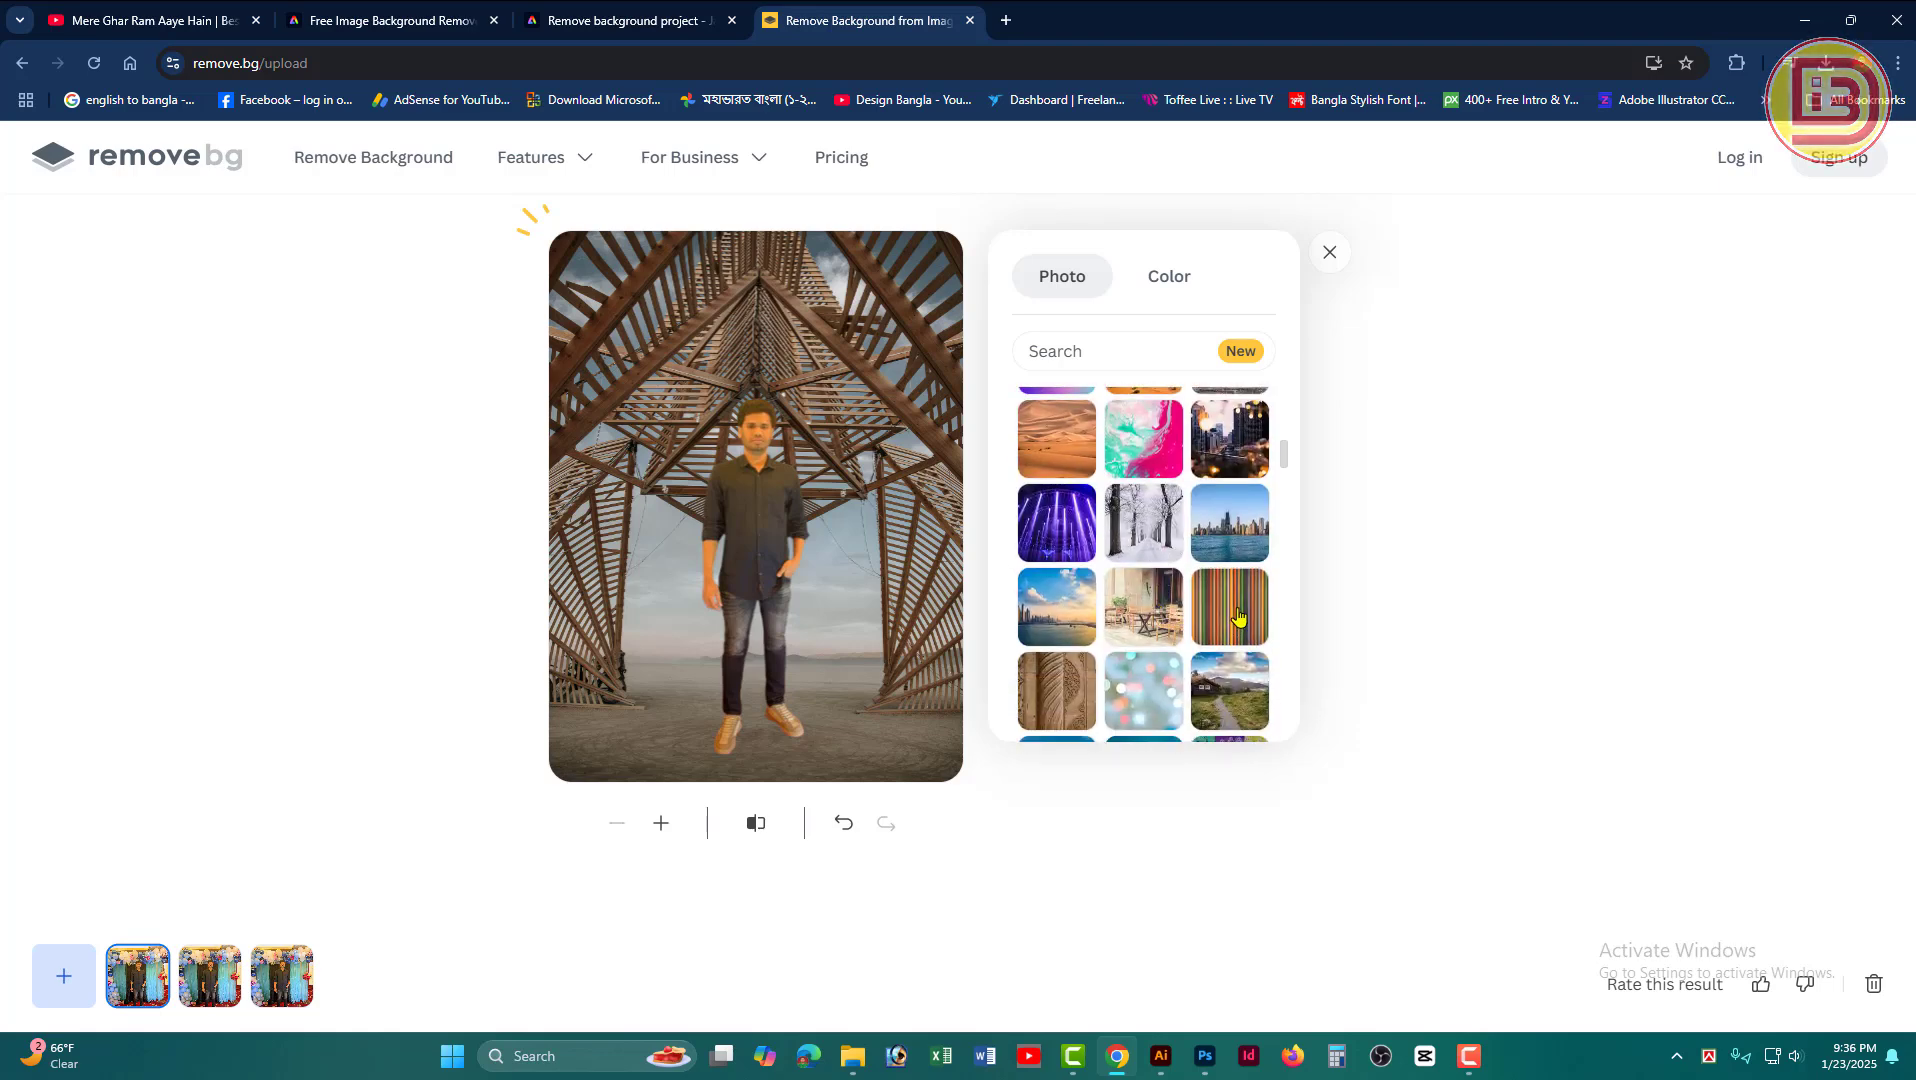
left_click(1238, 615)
scroll(1150, 580, "down", 3)
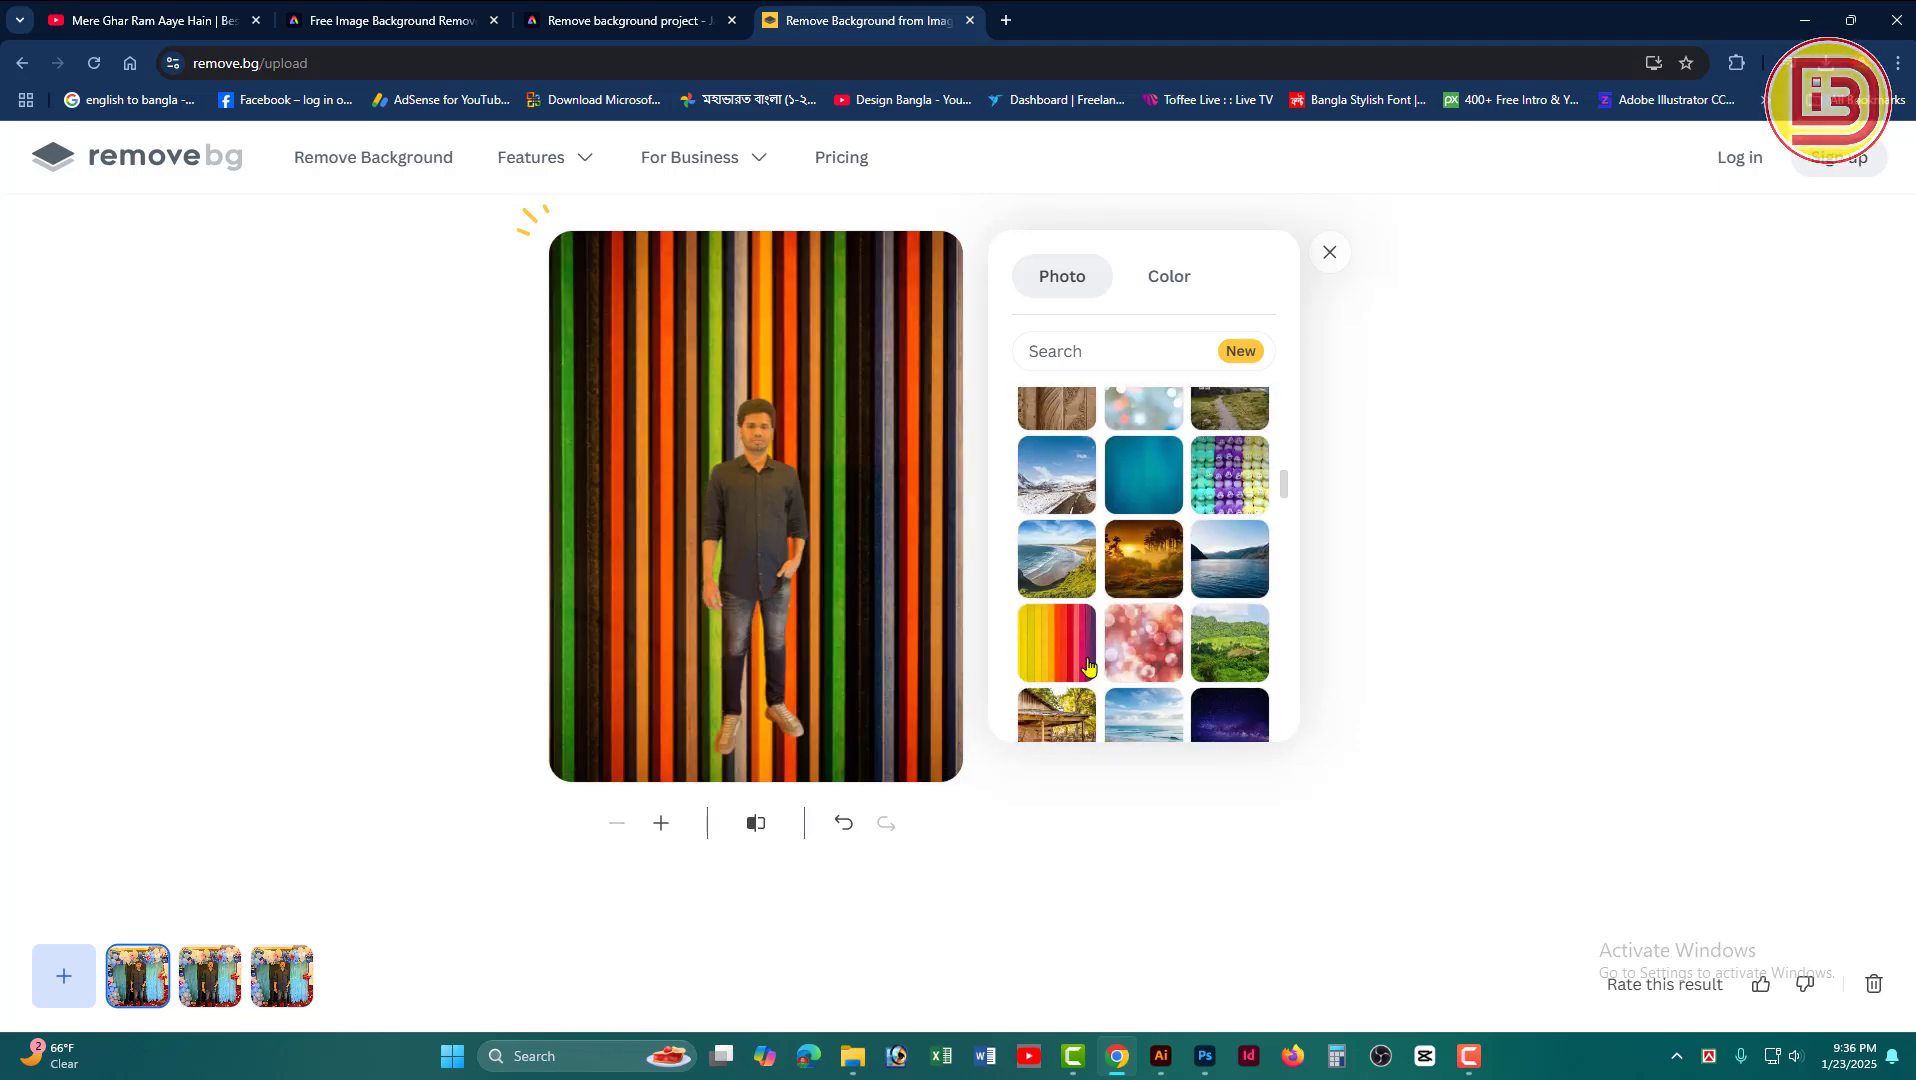
left_click(1056, 643)
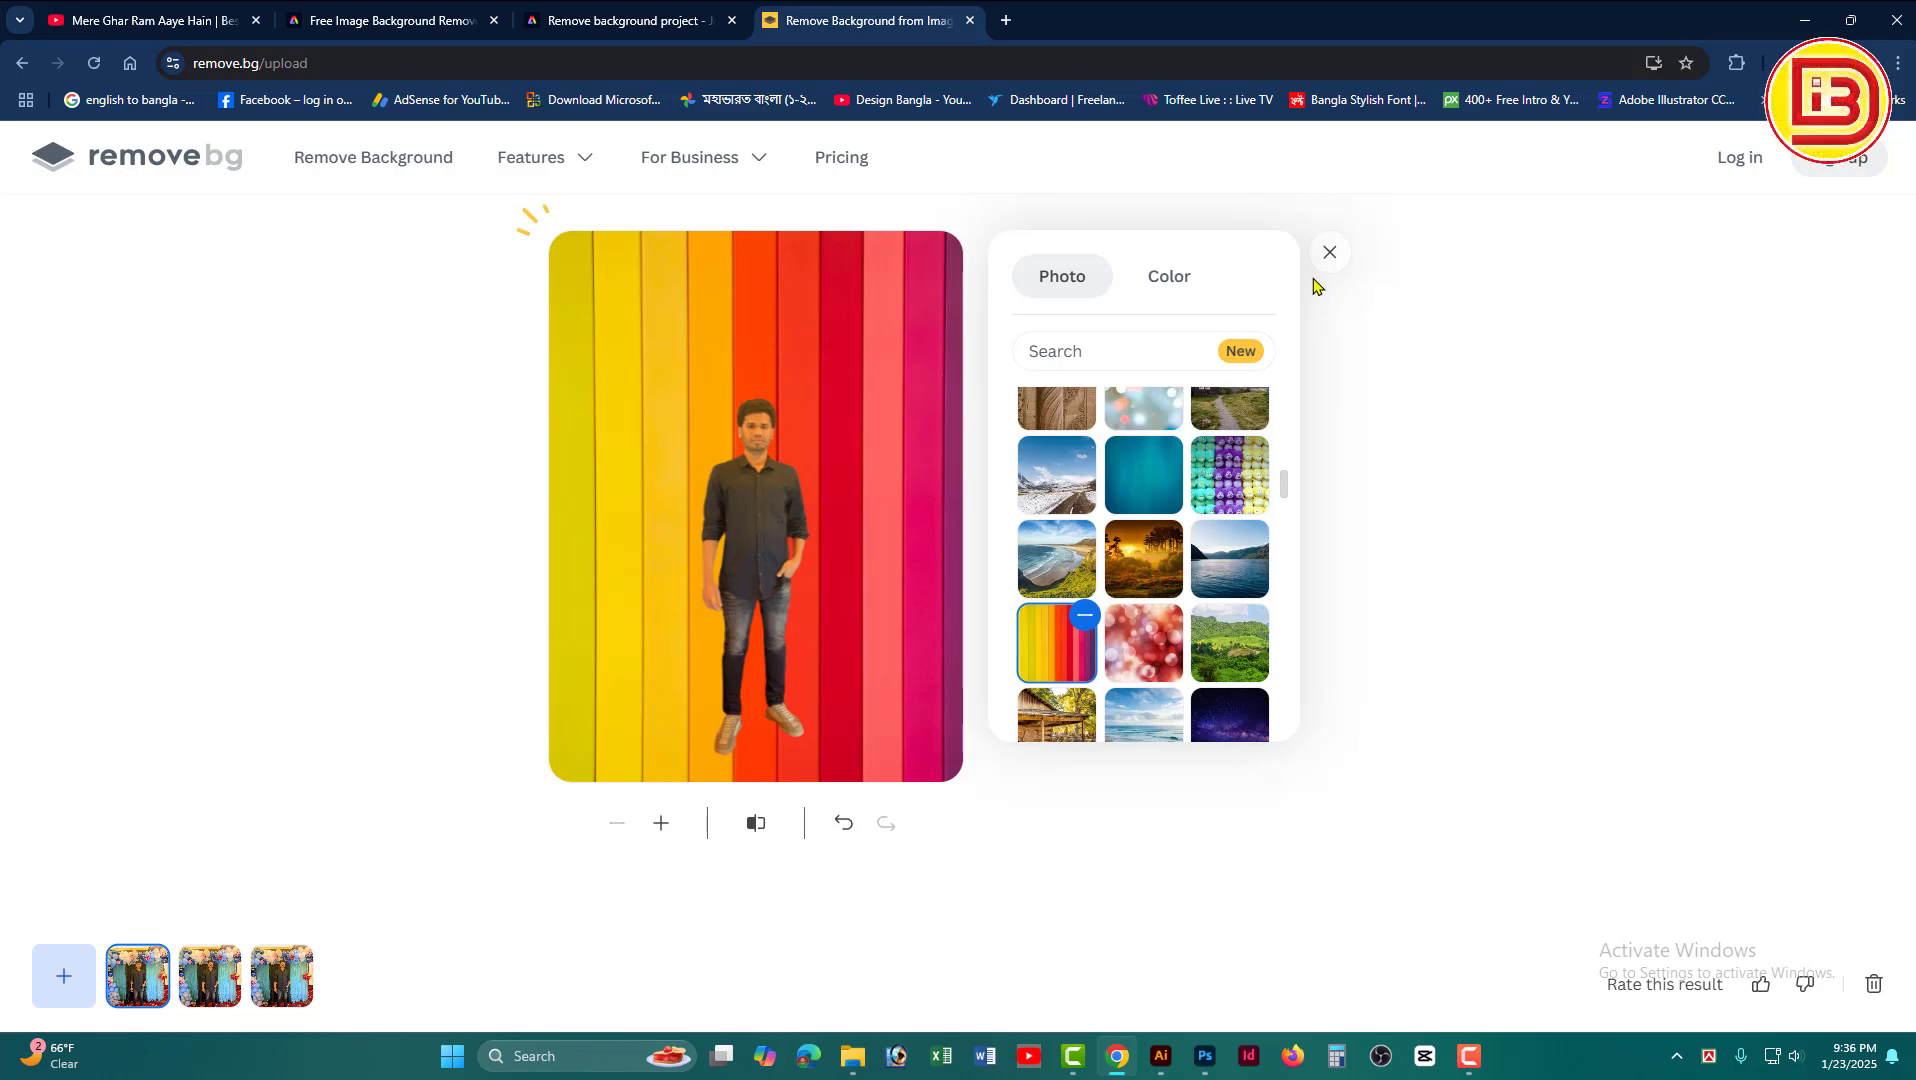
Step: Browse the solid color choices for the background and close the background options without picking one
left_click(1171, 283)
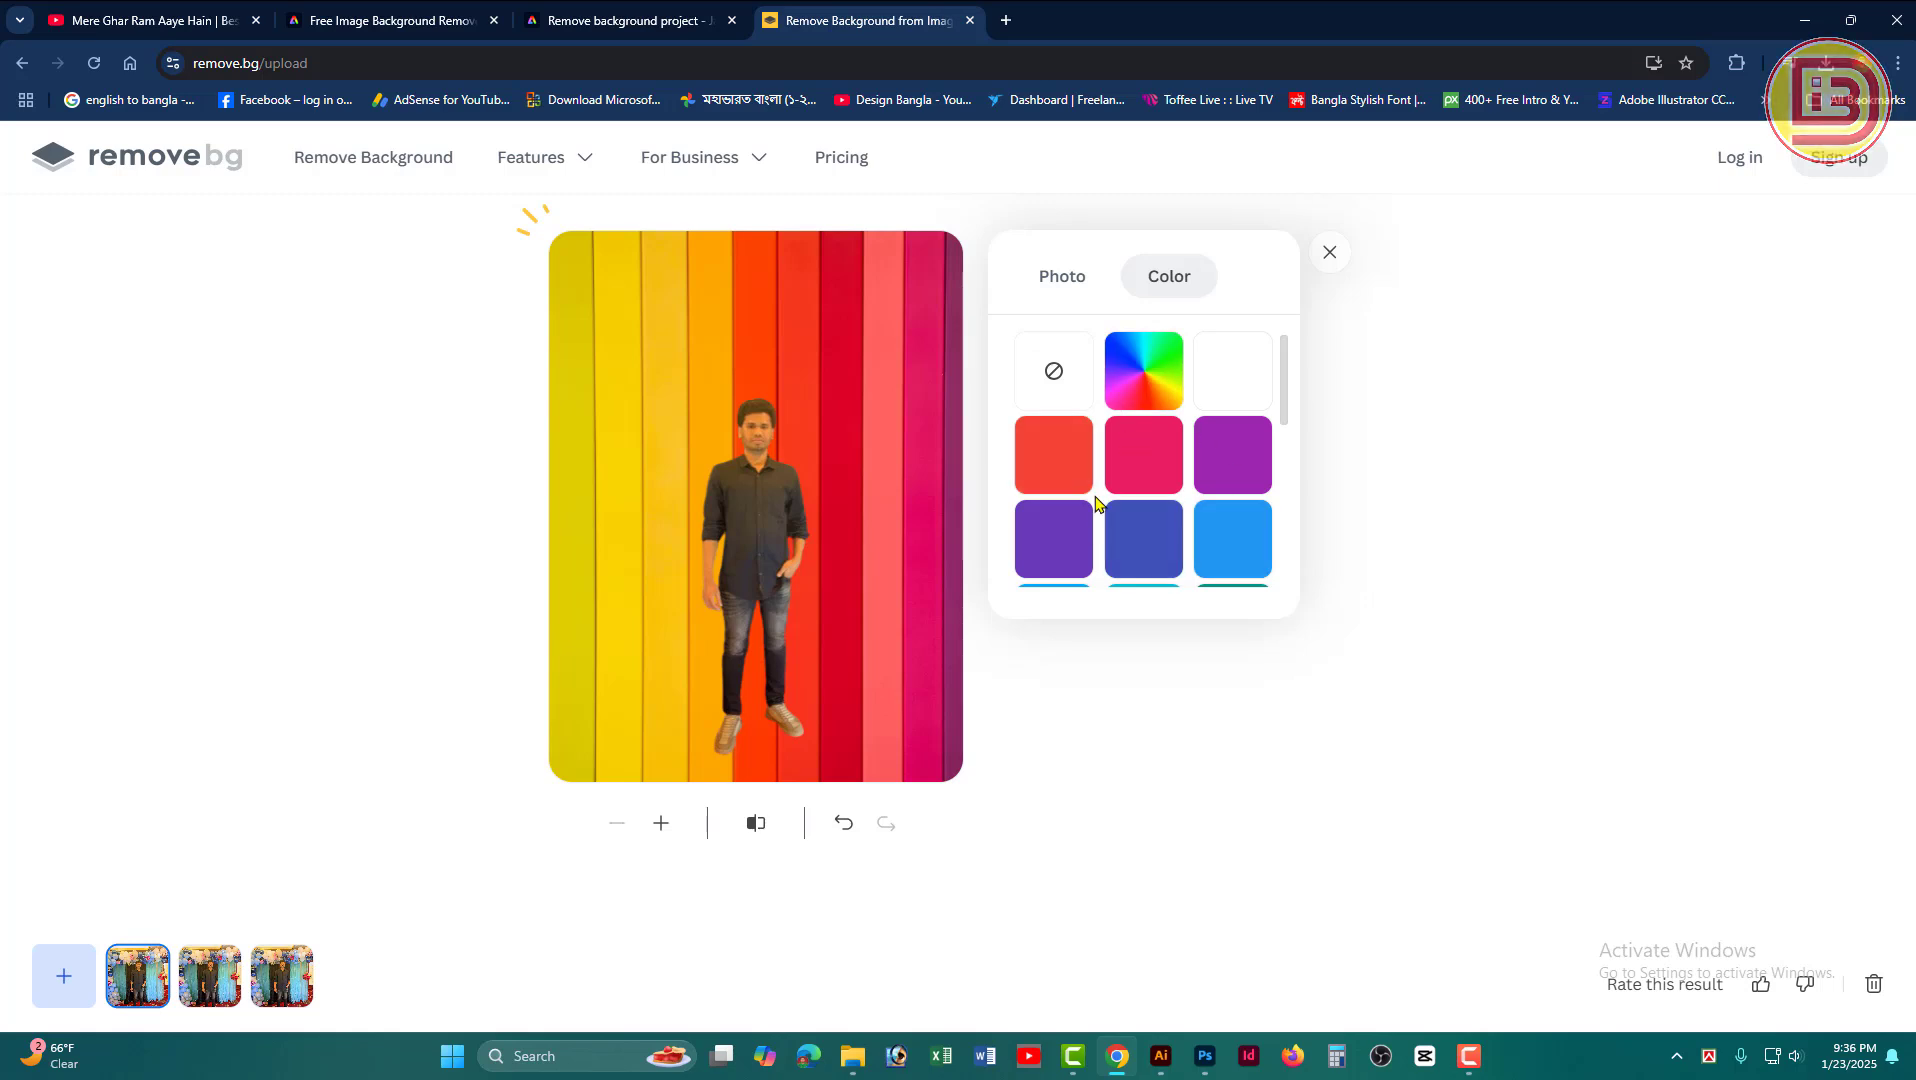
scroll(1133, 505, "down", 5)
scroll(1138, 503, "up", 4)
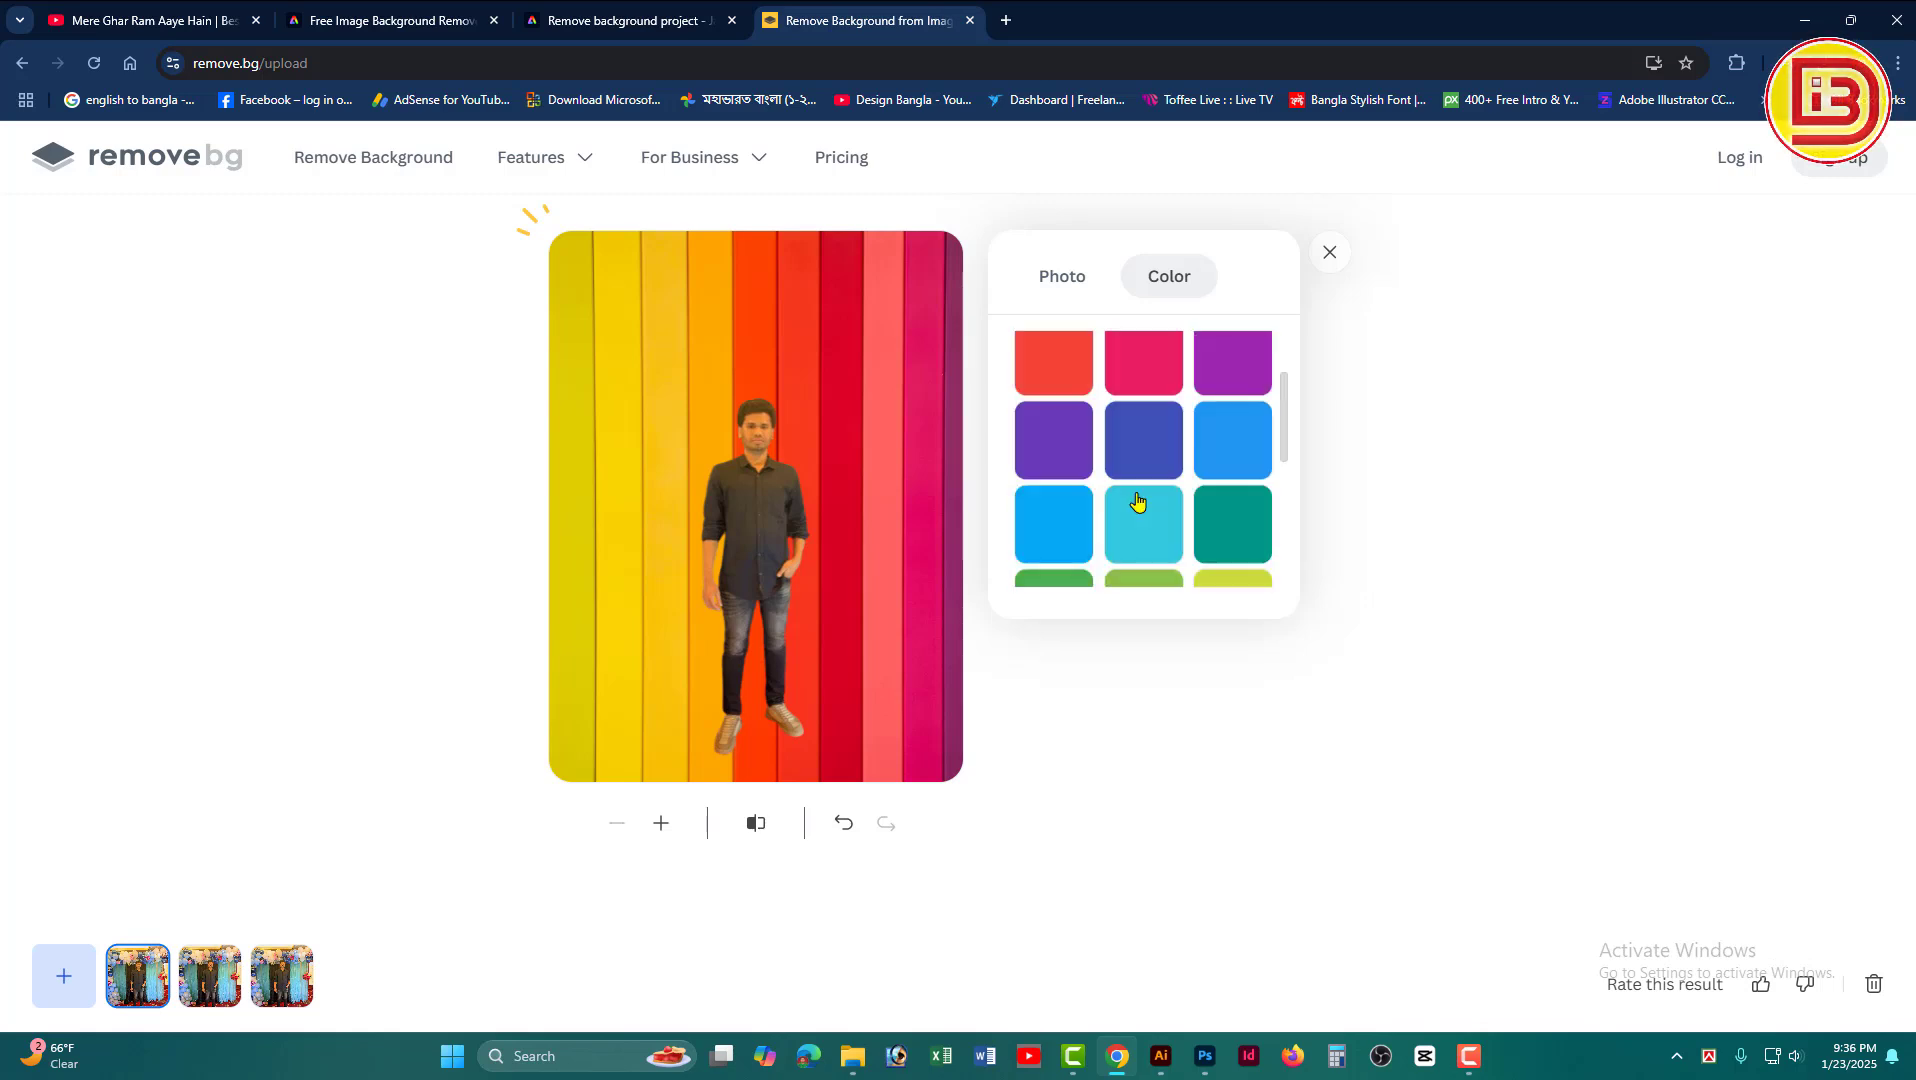
scroll(1138, 503, "up", 3)
left_click(1329, 256)
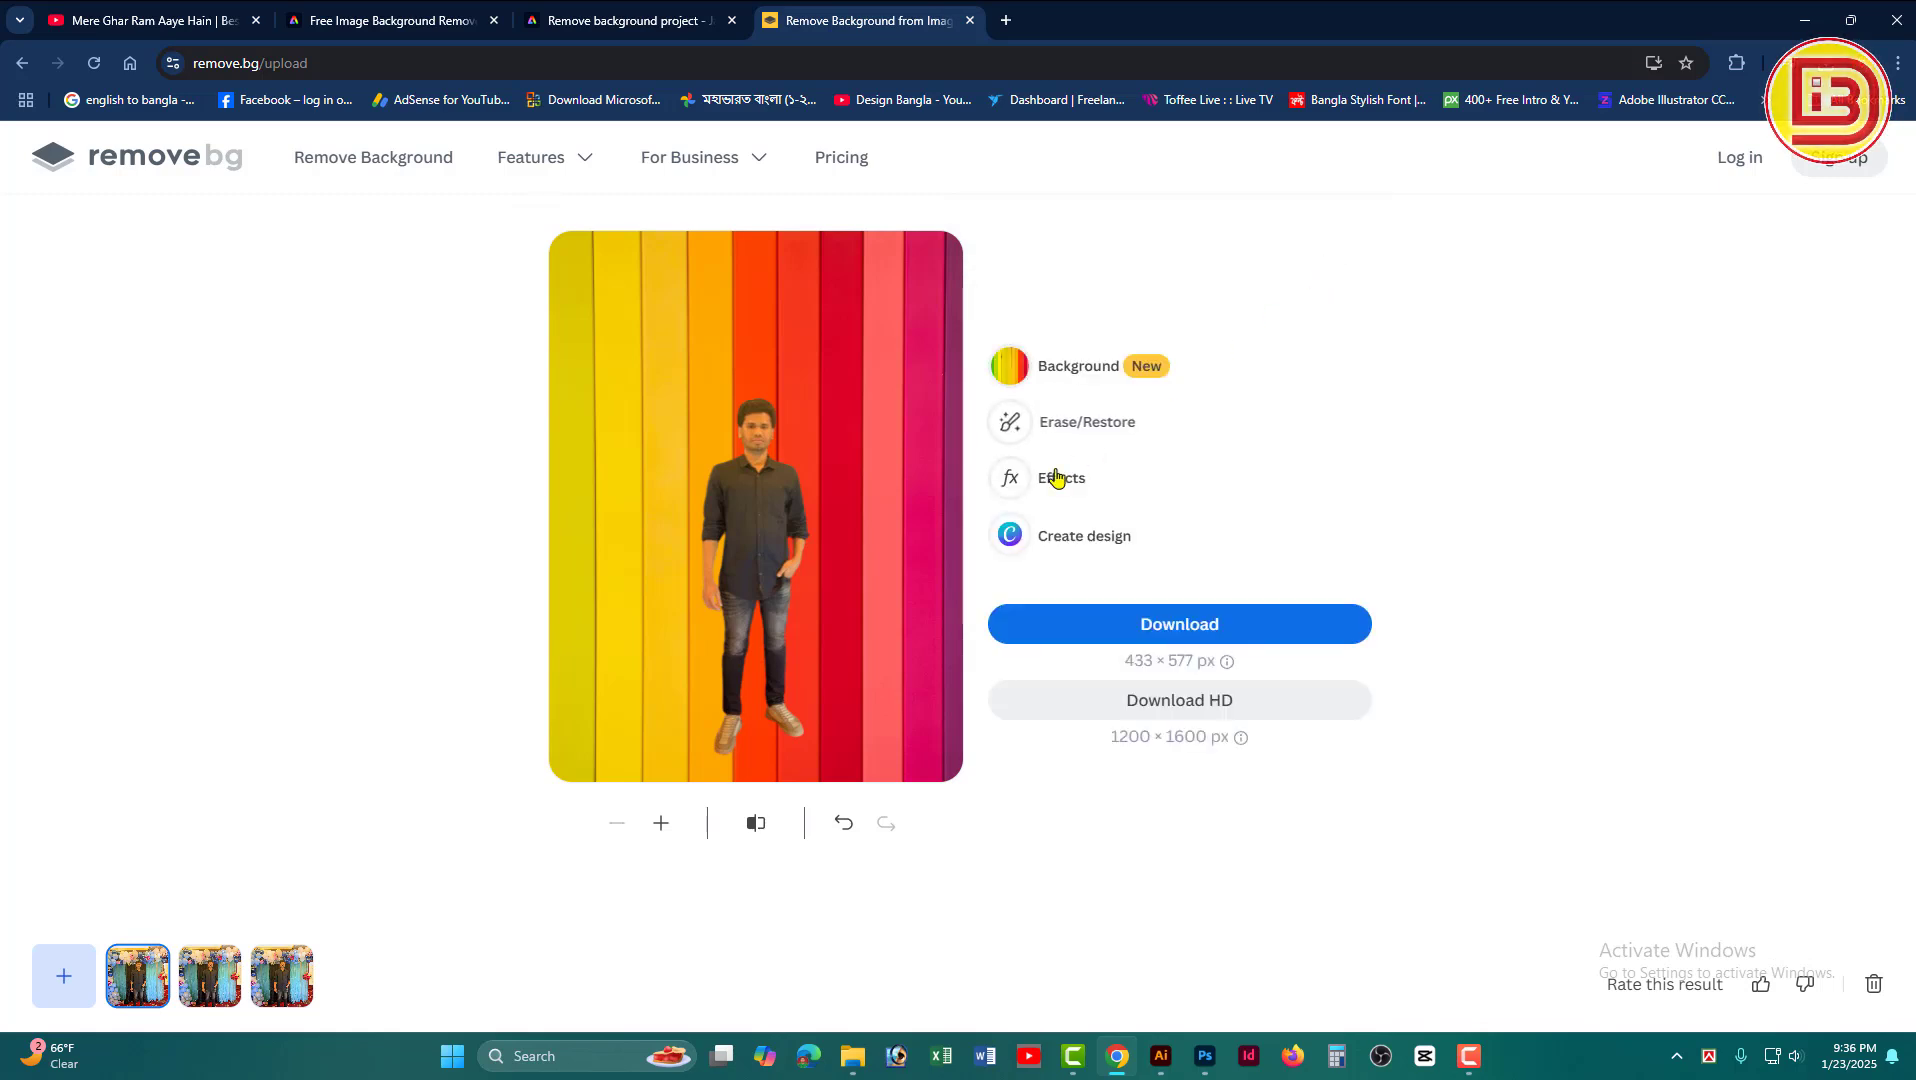
Step: Add a shadow at maximum opacity and turn on background blur at the minimum amount for the striped-background photo
left_click(1012, 483)
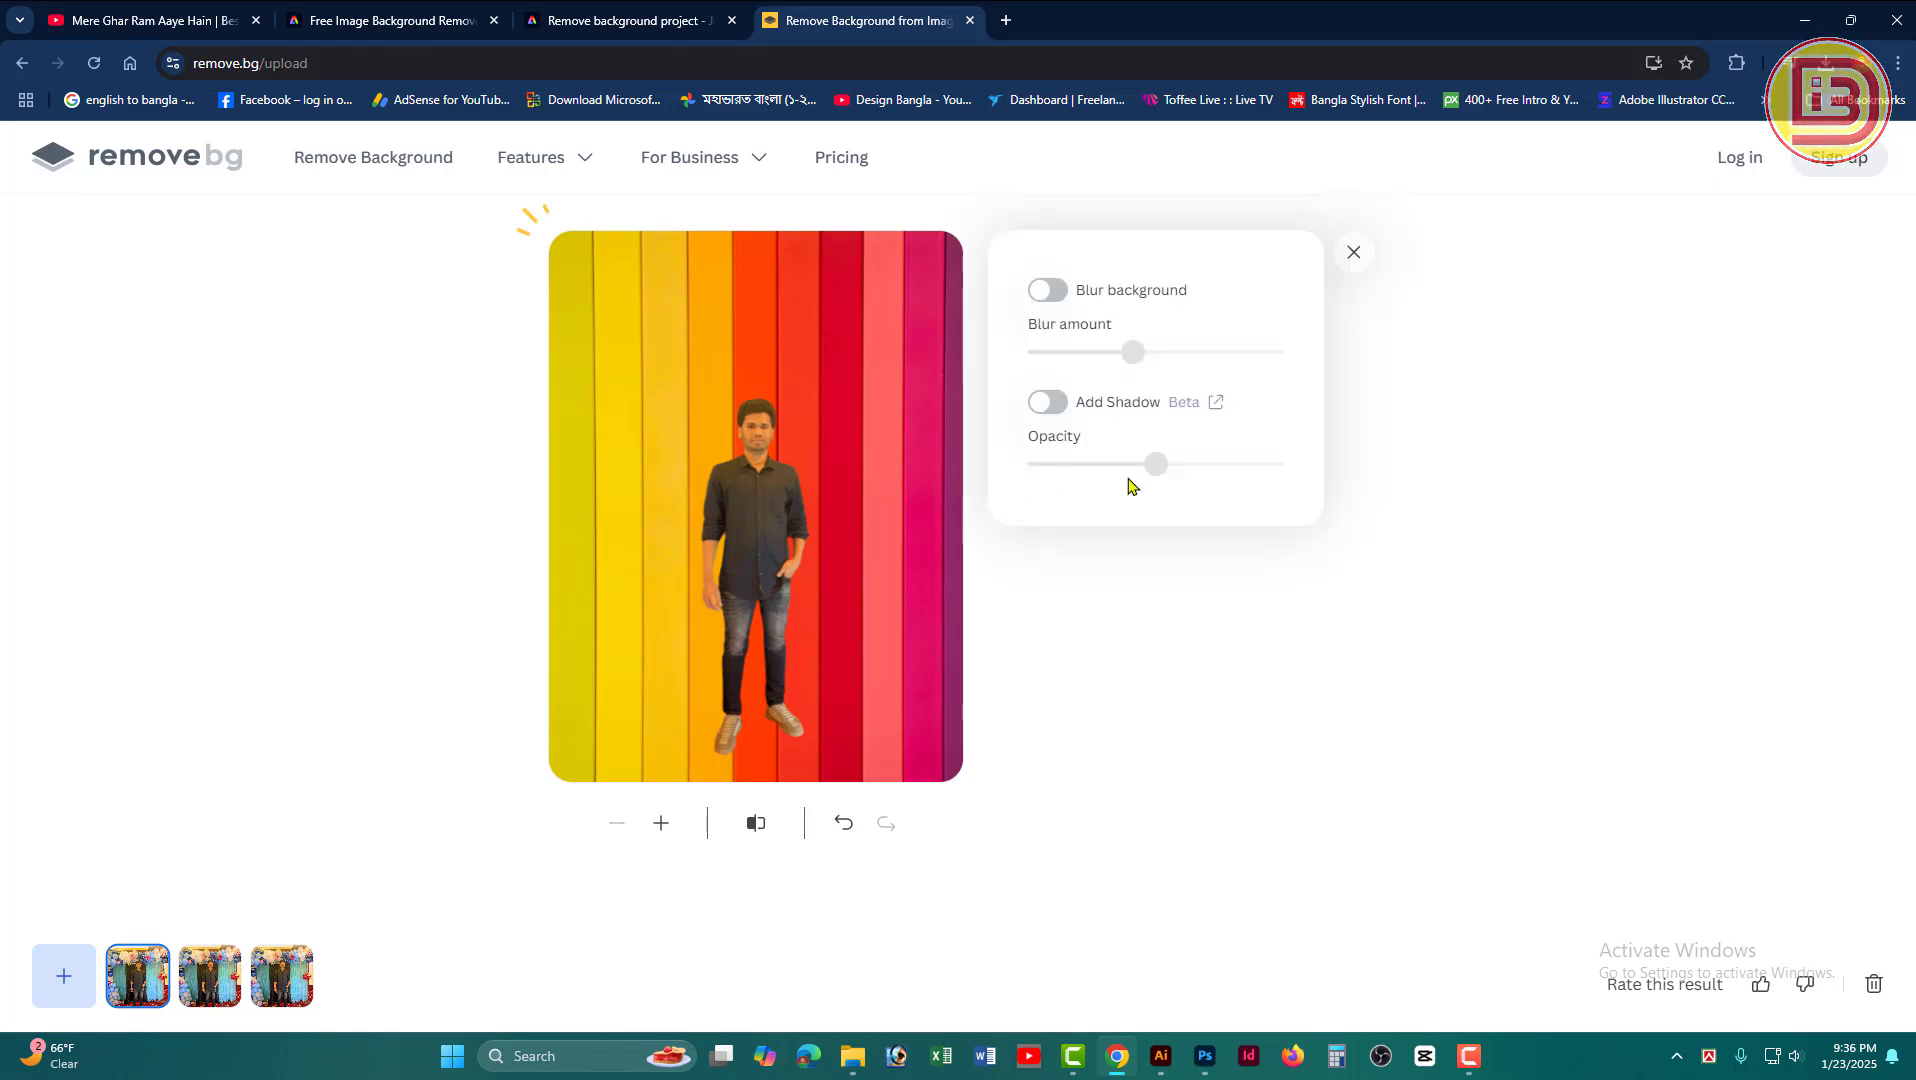
left_click(1048, 402)
left_click_drag(1163, 473, 1285, 464)
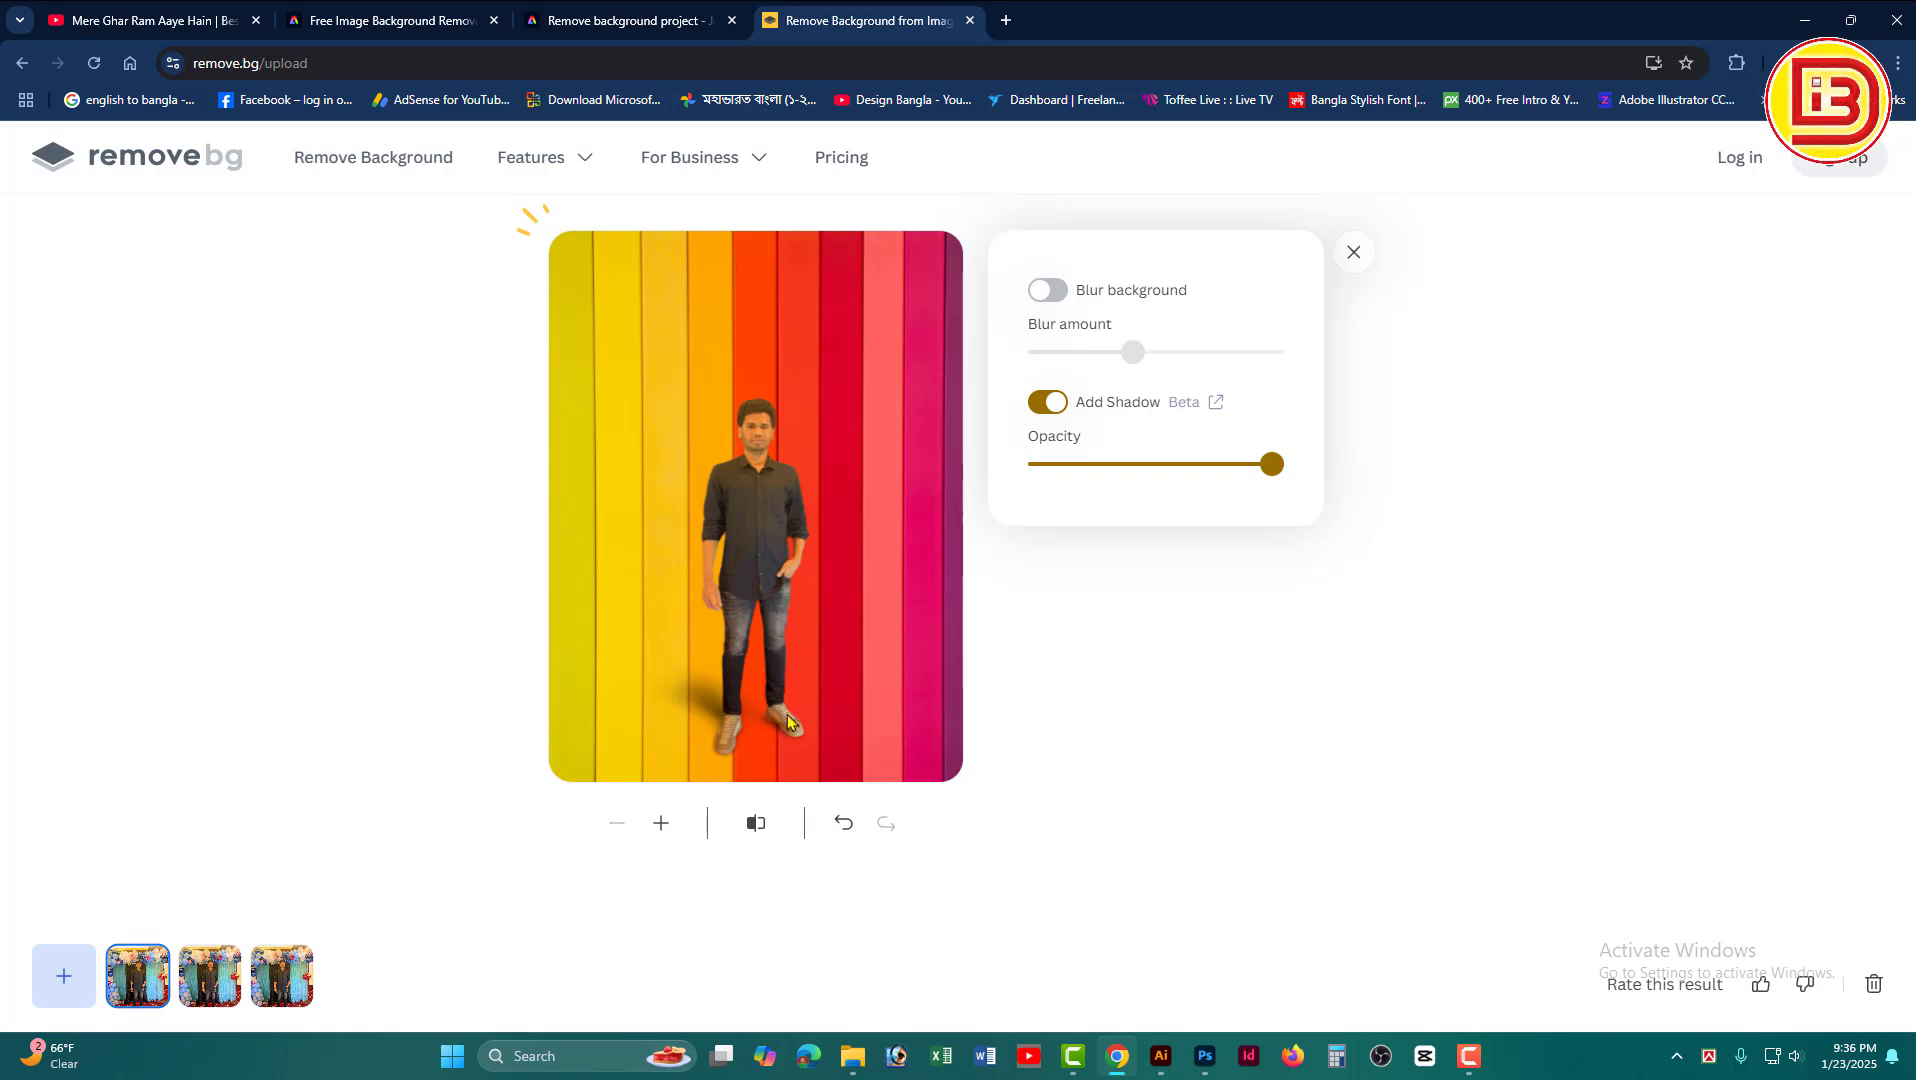
left_click(1052, 292)
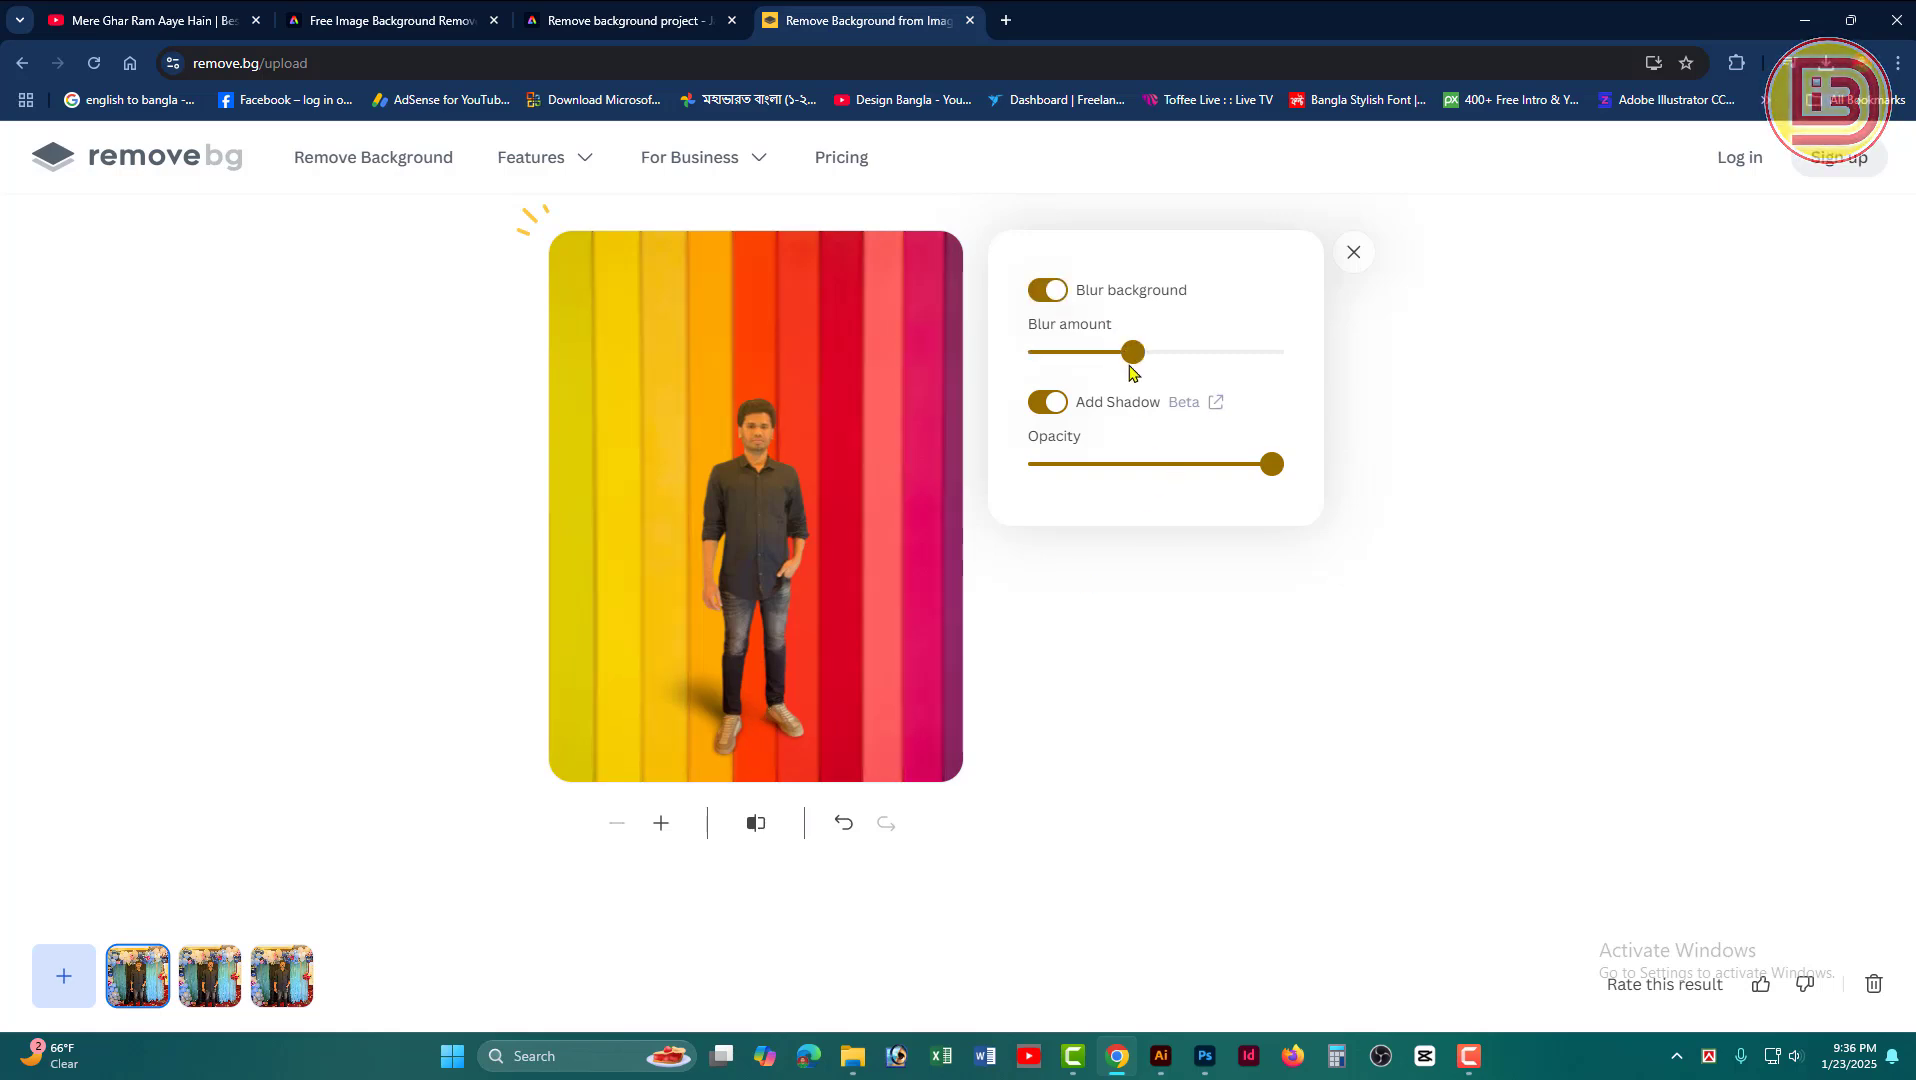
left_click_drag(1133, 352, 997, 366)
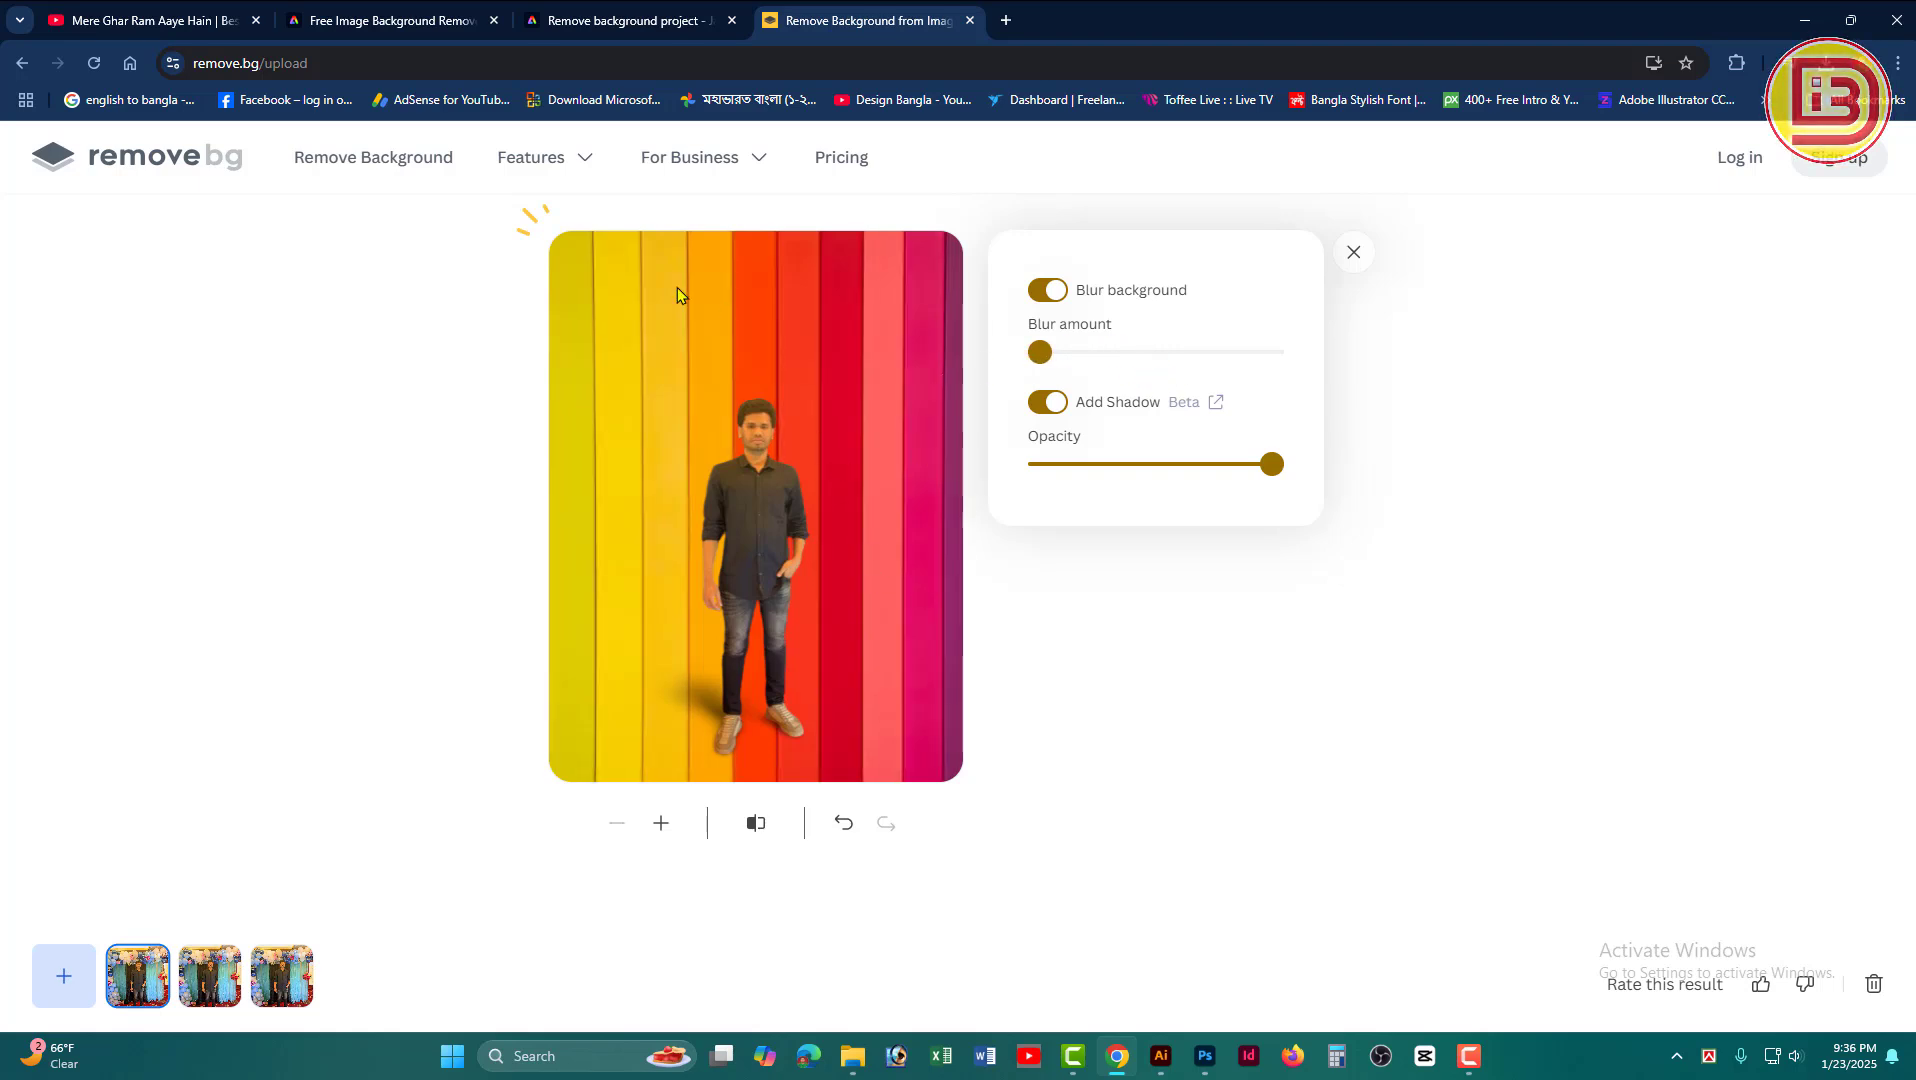
left_click(1352, 254)
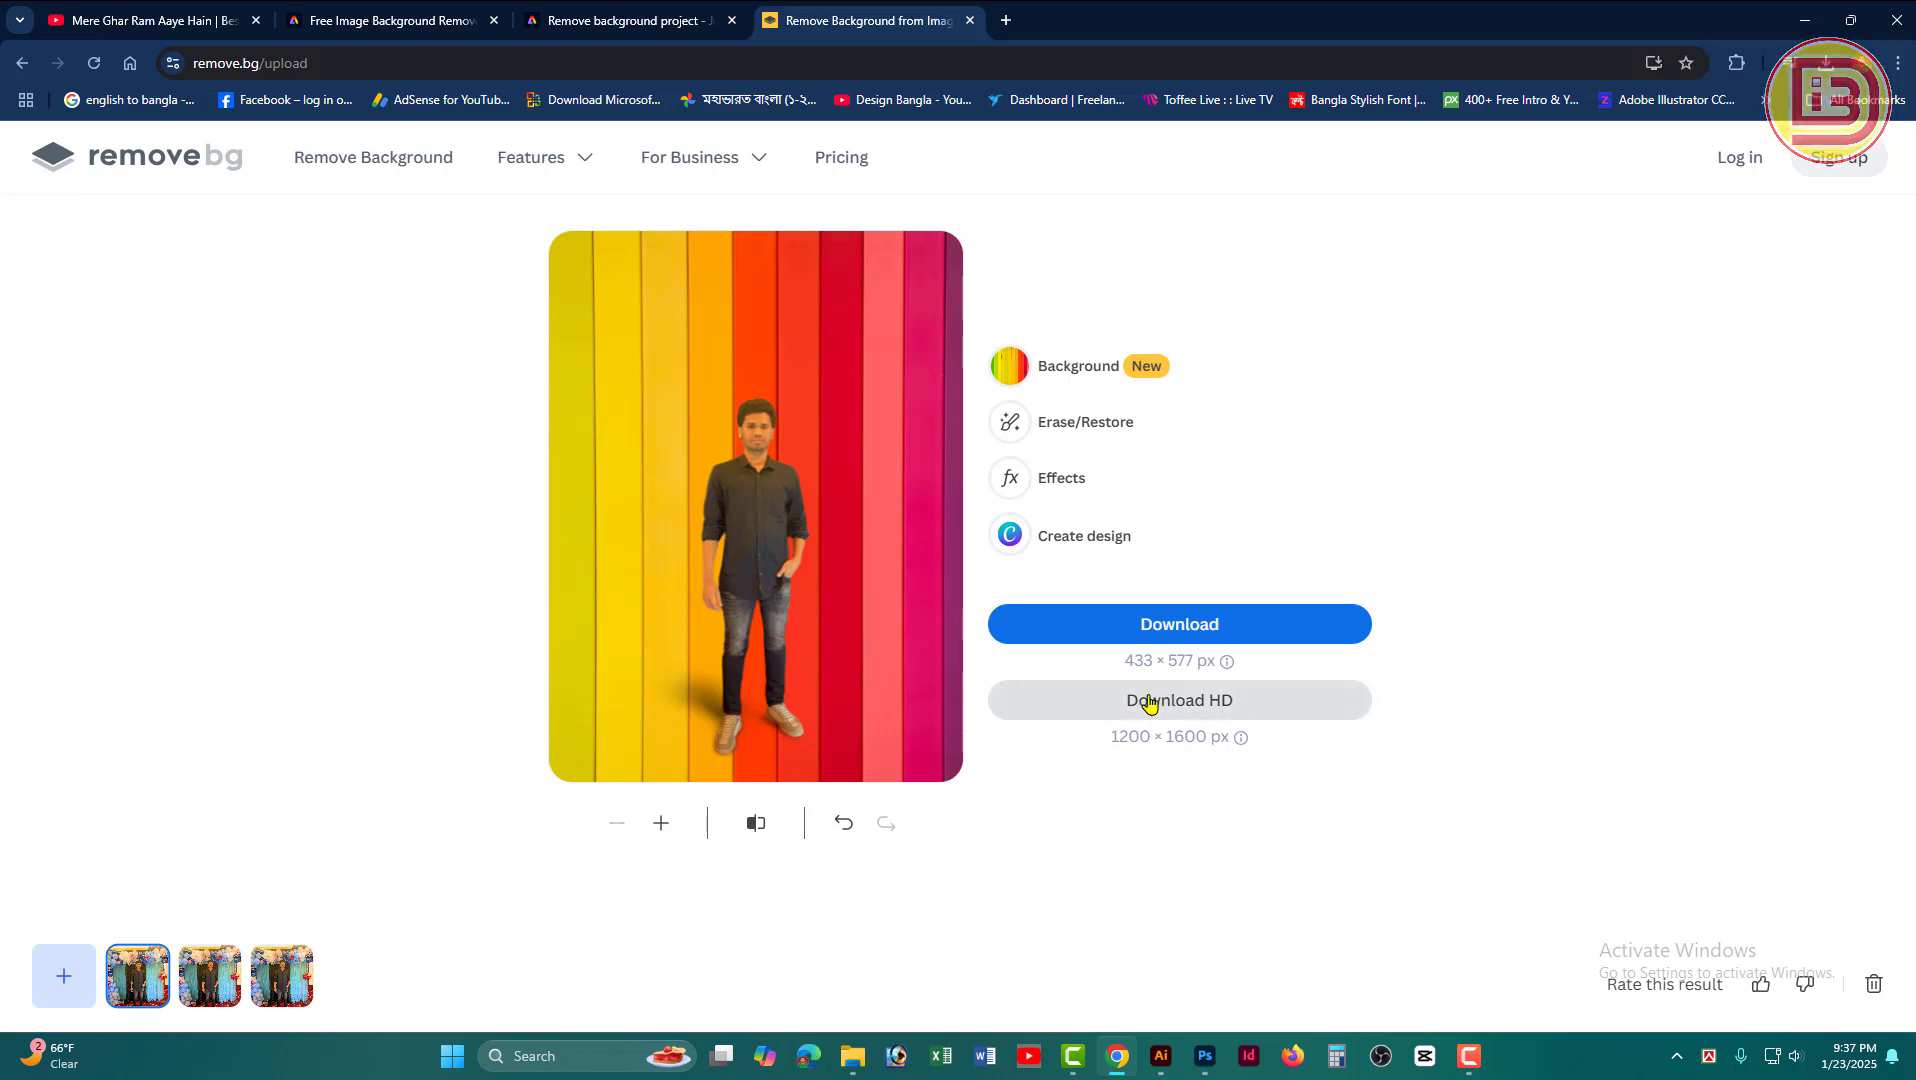
Step: Download the edited photo at the standard 433 × 577 px size and inspect the saved PNG in the image viewer
left_click(1130, 630)
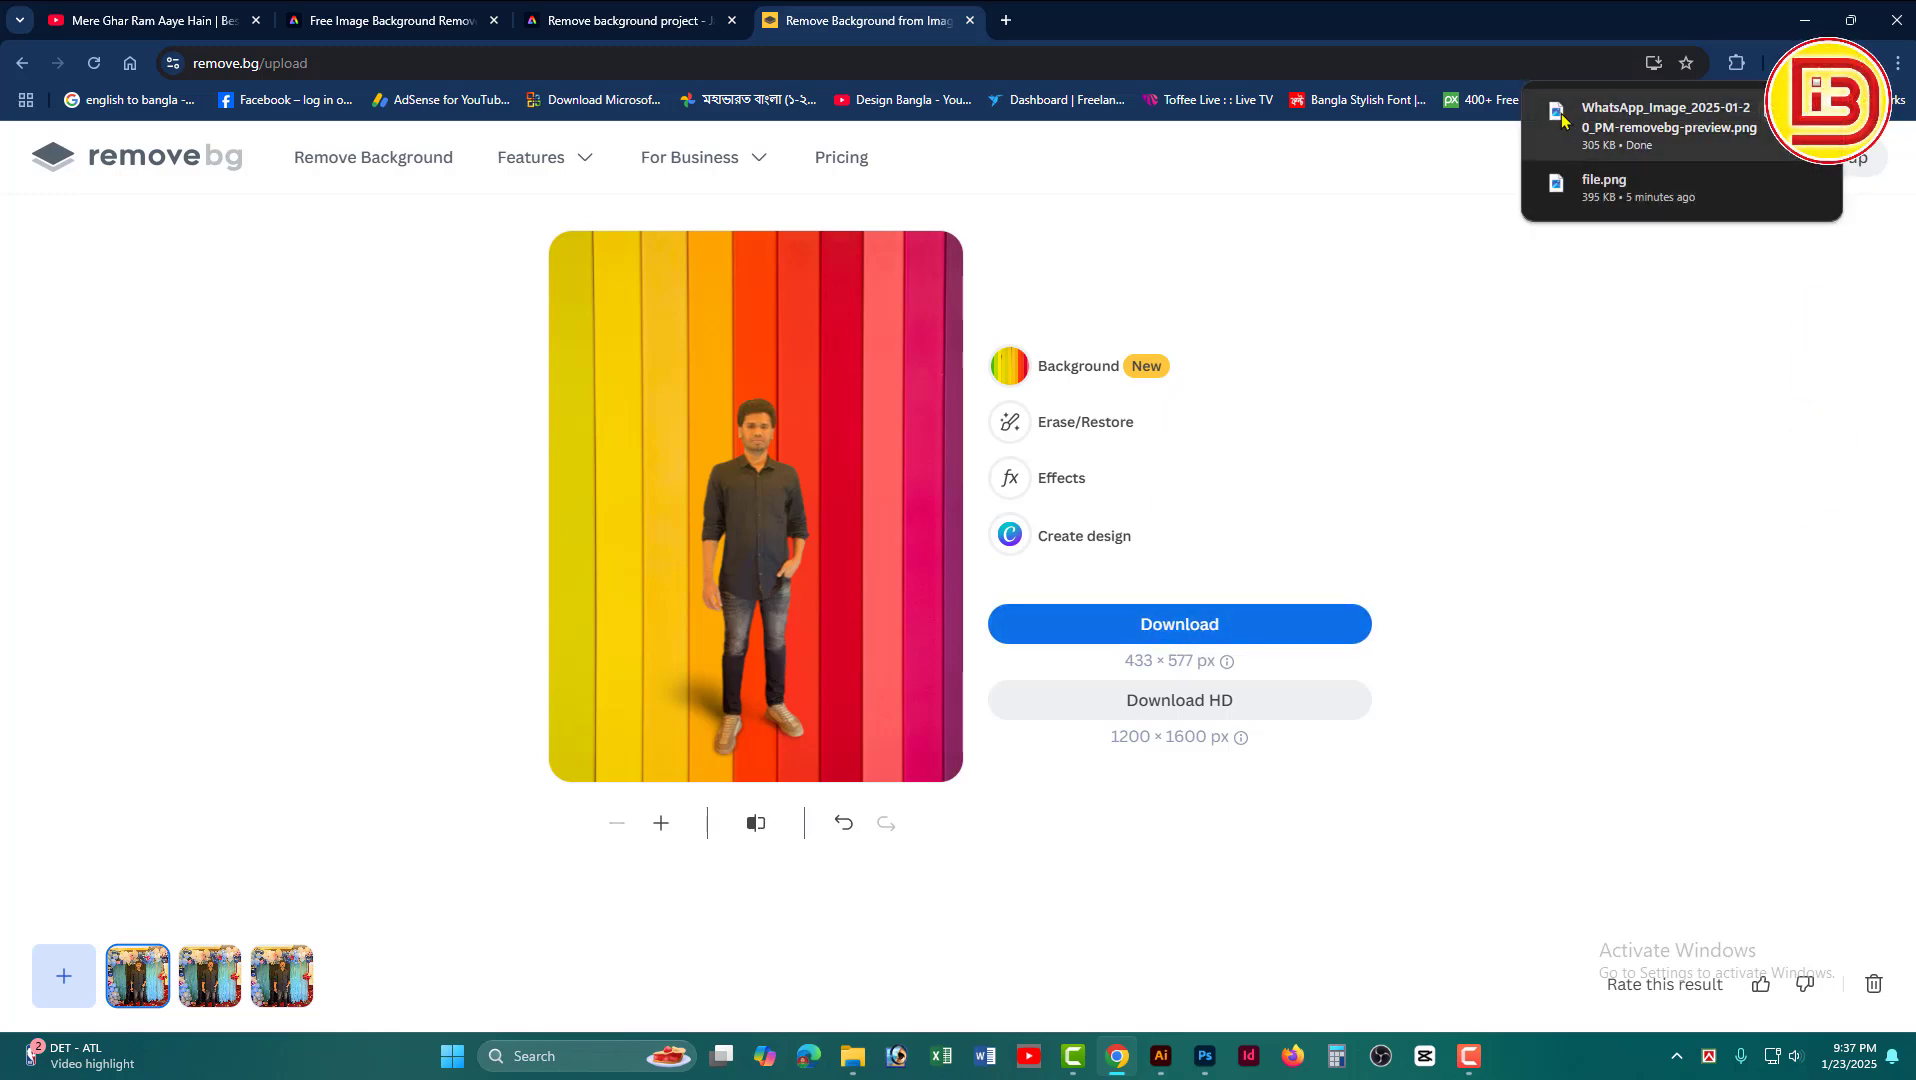
left_click(1668, 118)
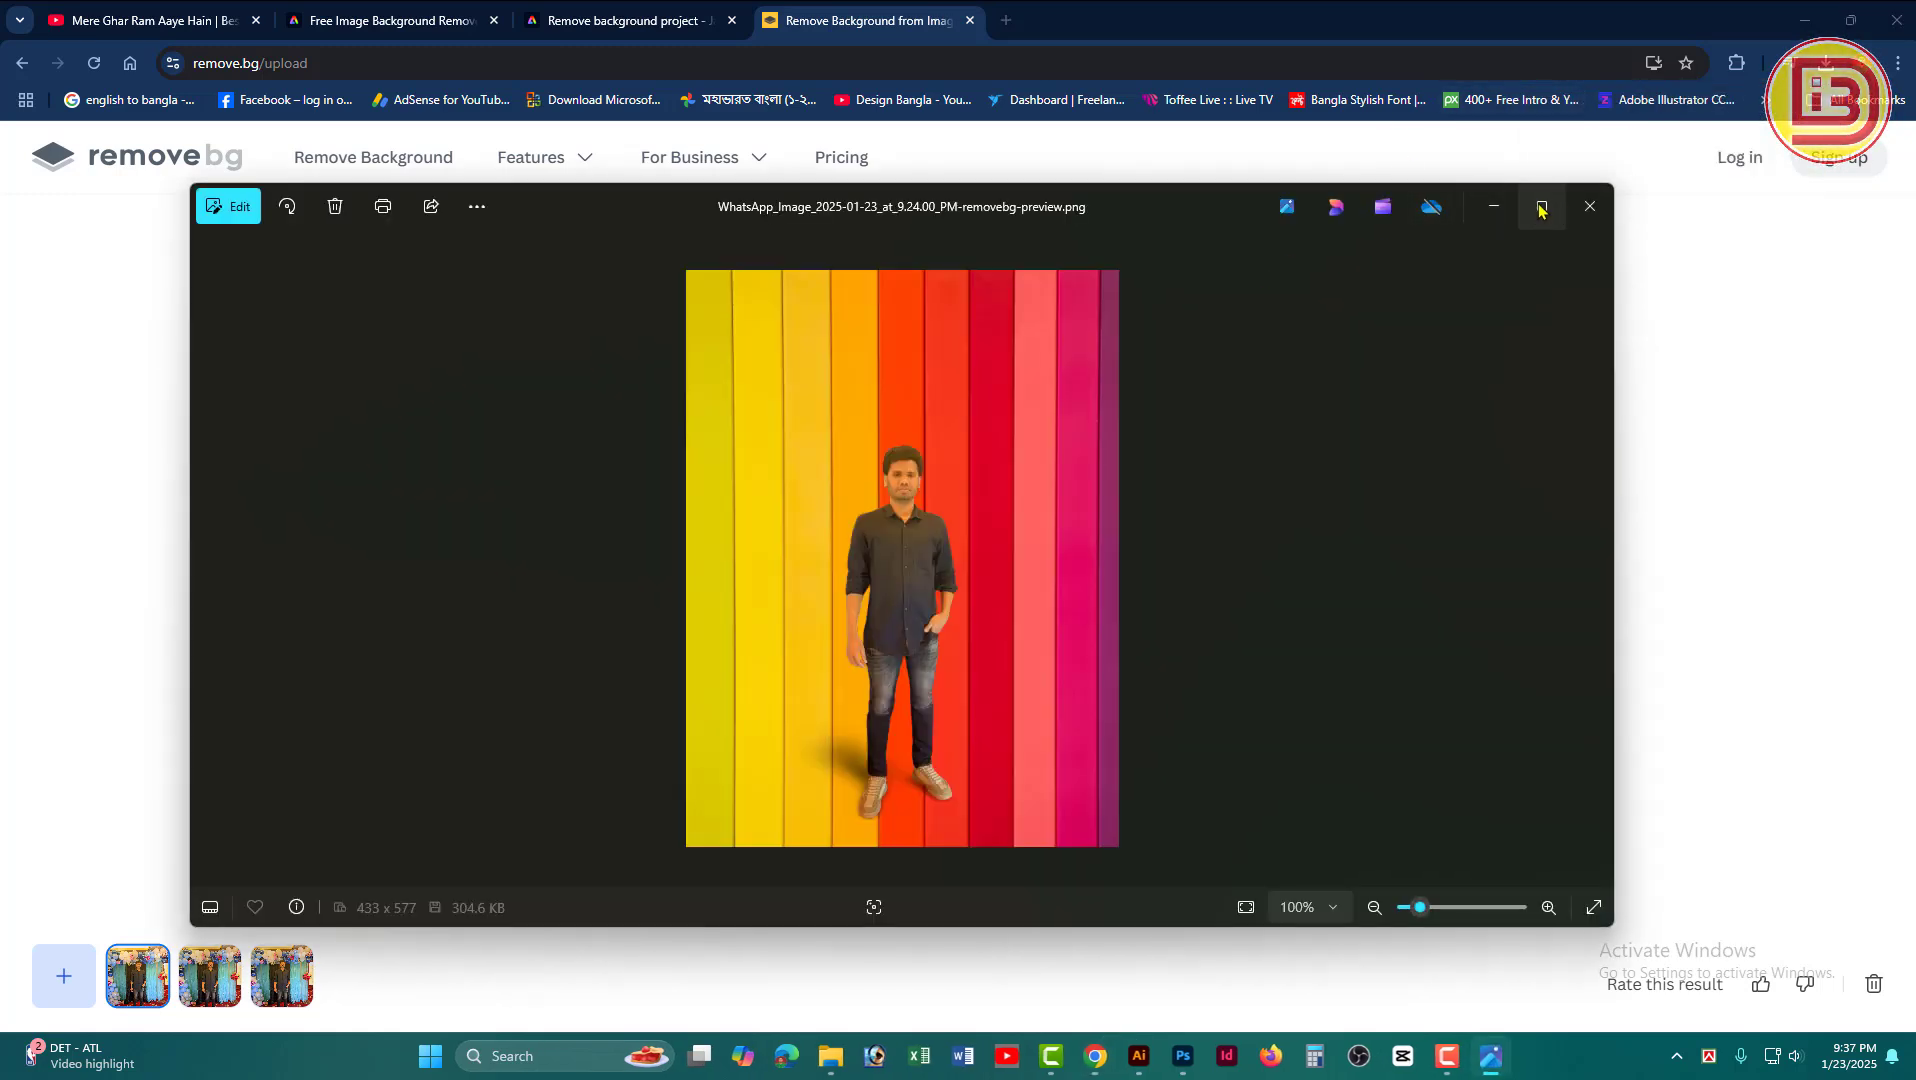
scroll(1034, 454, "up", 4)
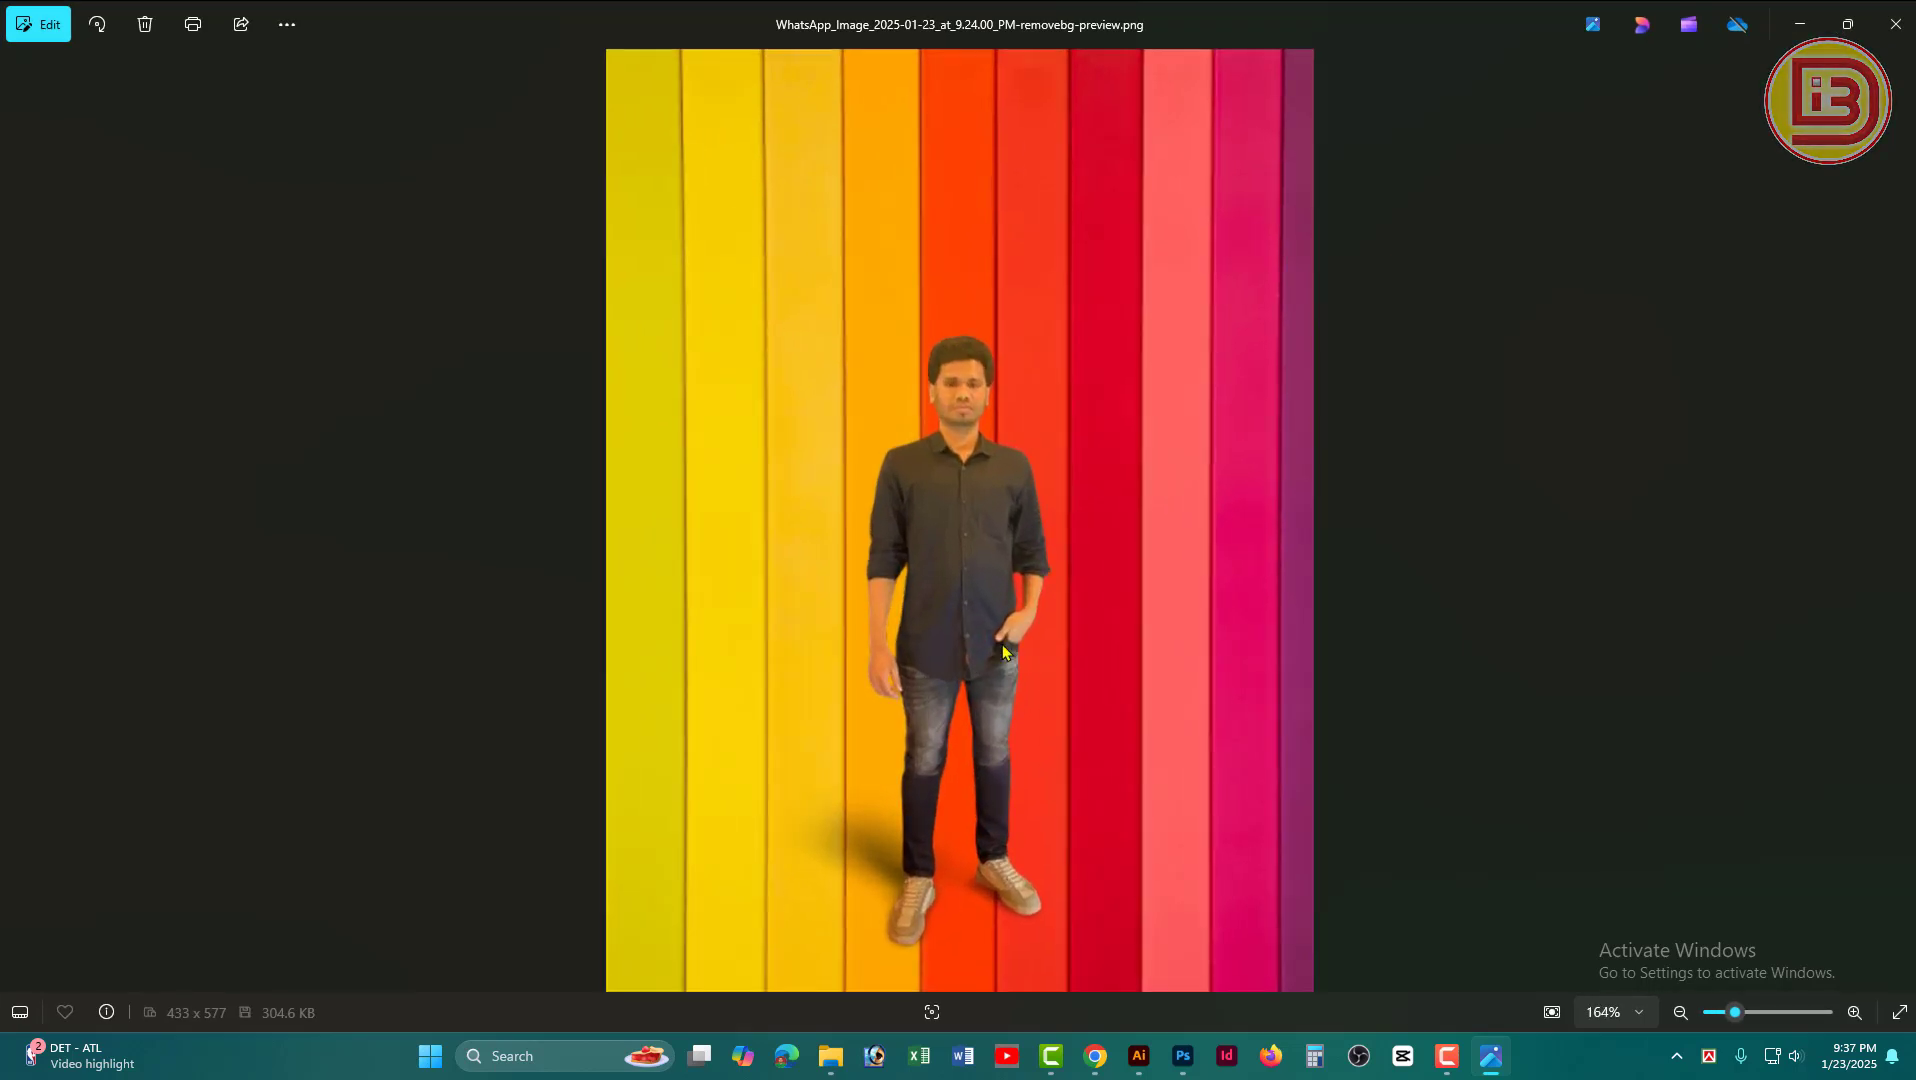
scroll(864, 593, "down", 4)
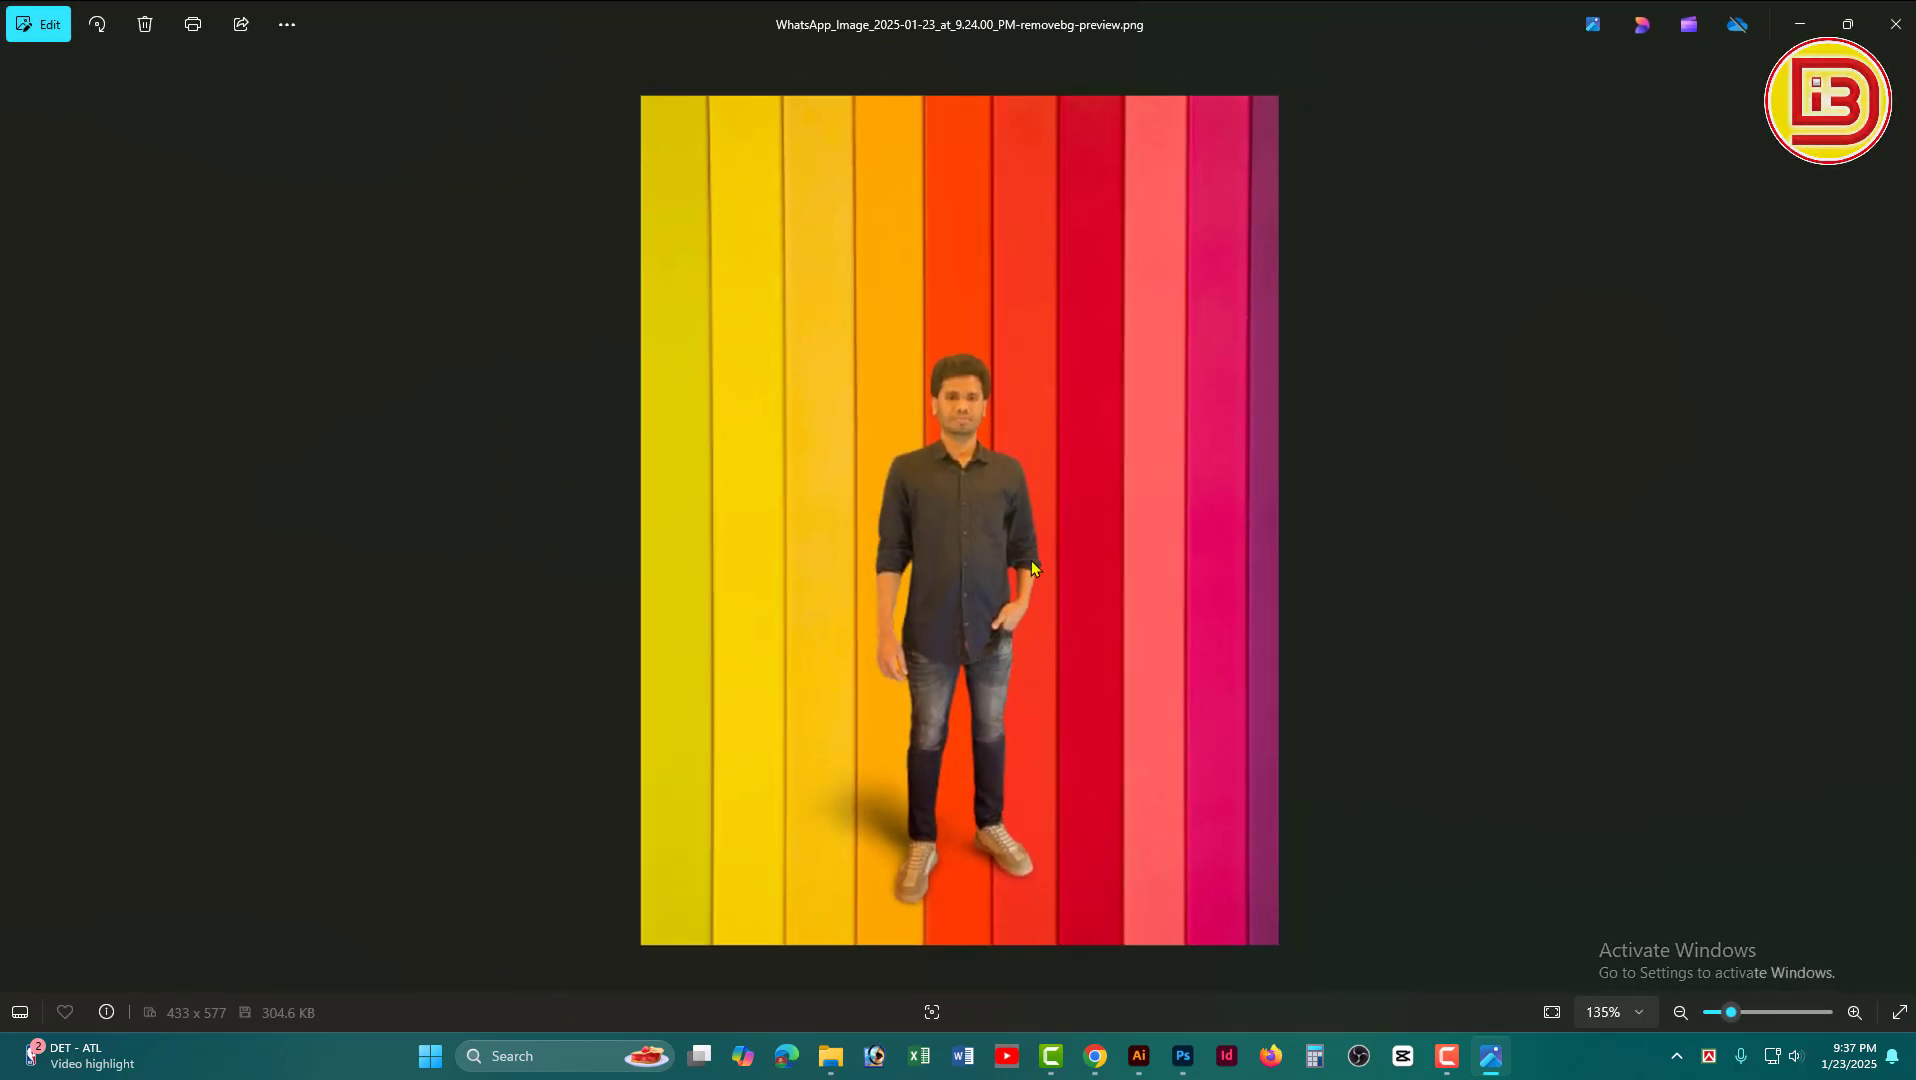
left_click(1893, 26)
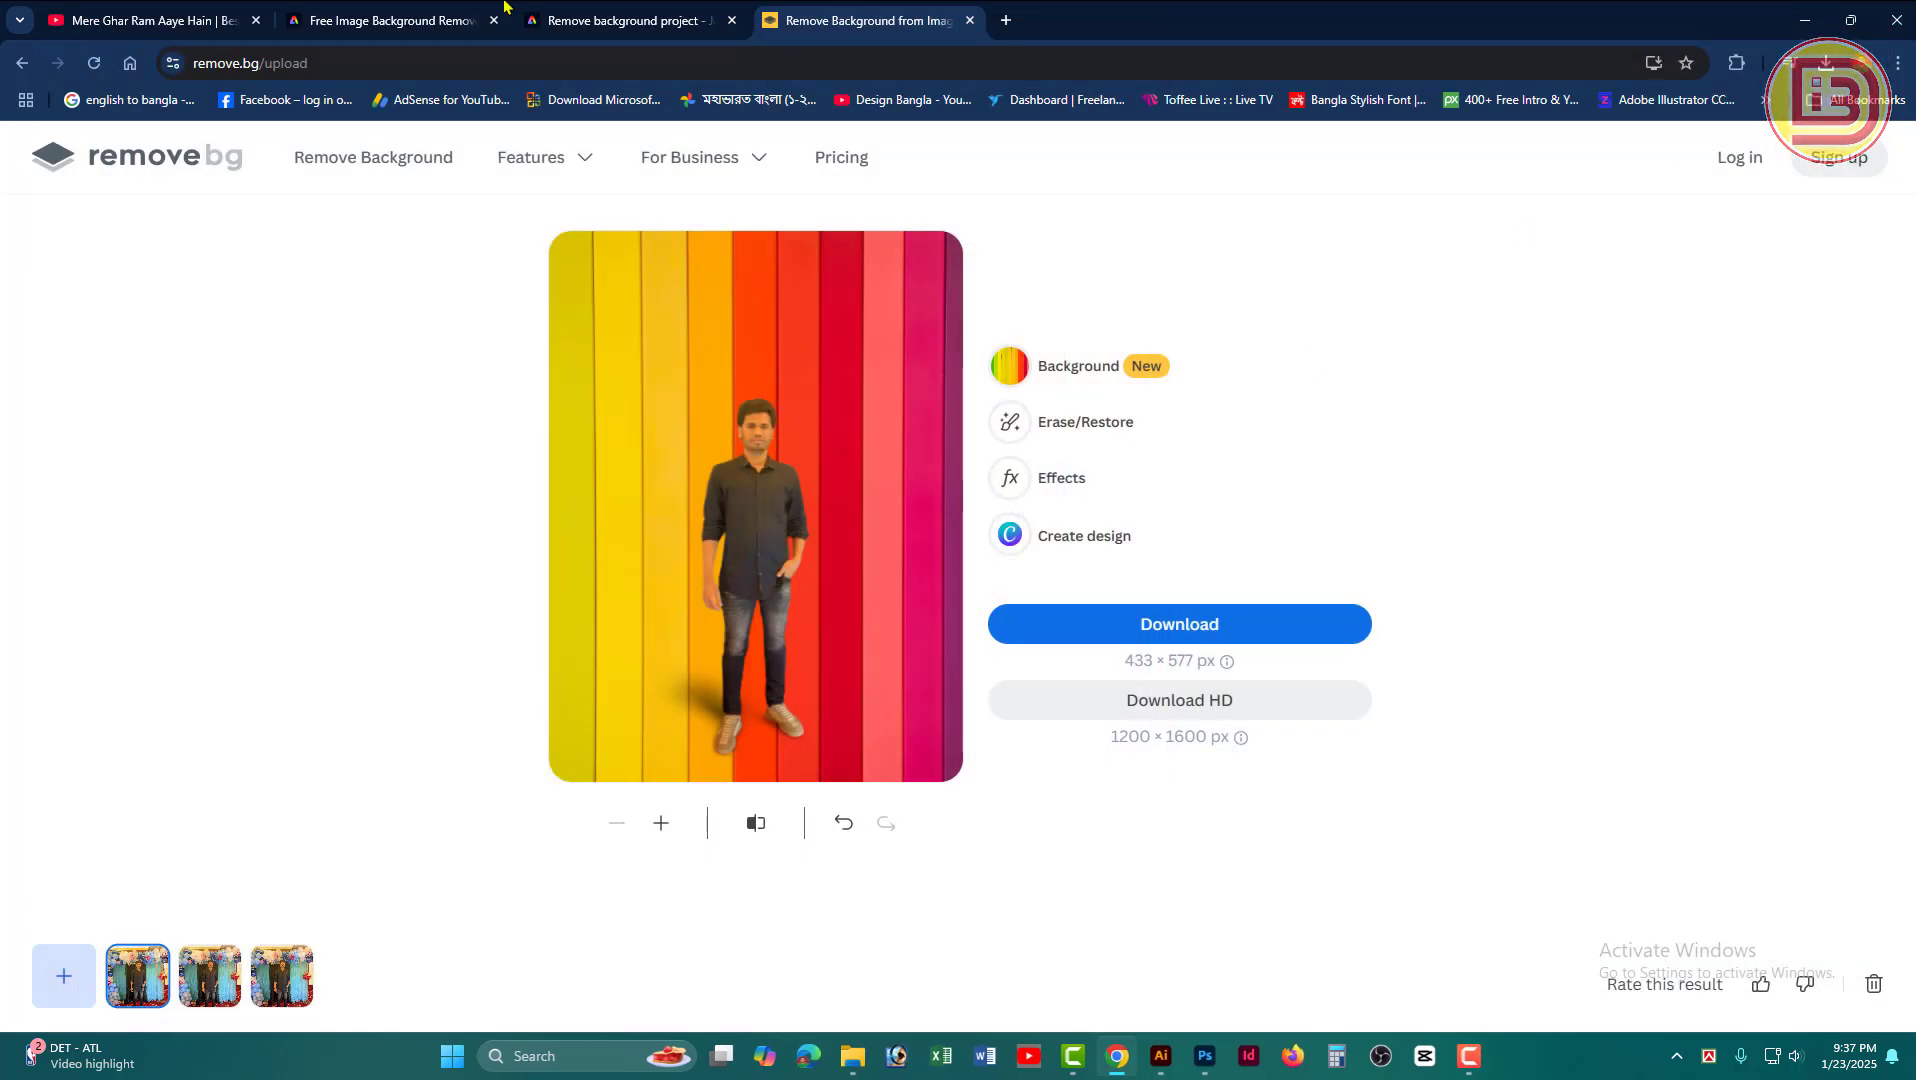
Step: Return to the Adobe Express background removal page to view the transparent cutout
left_click(424, 28)
scroll(778, 437, "up", 2)
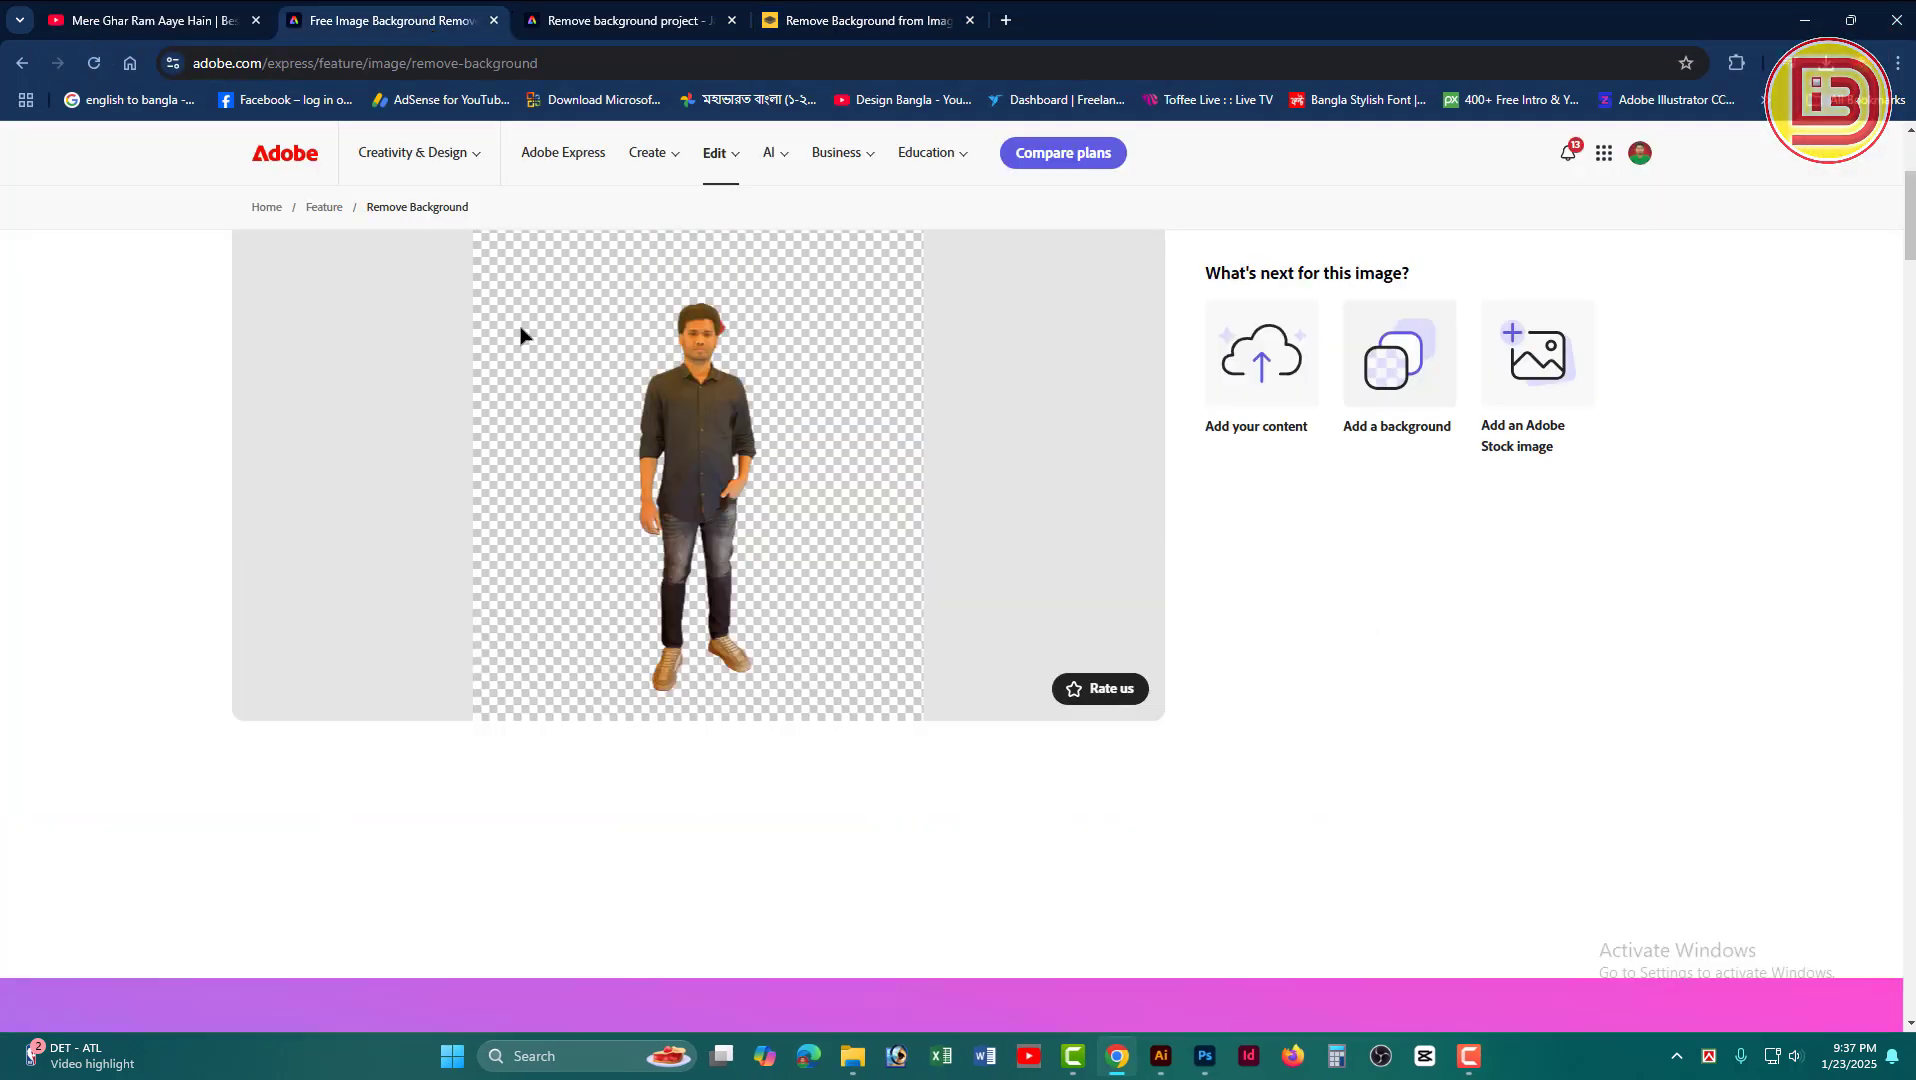